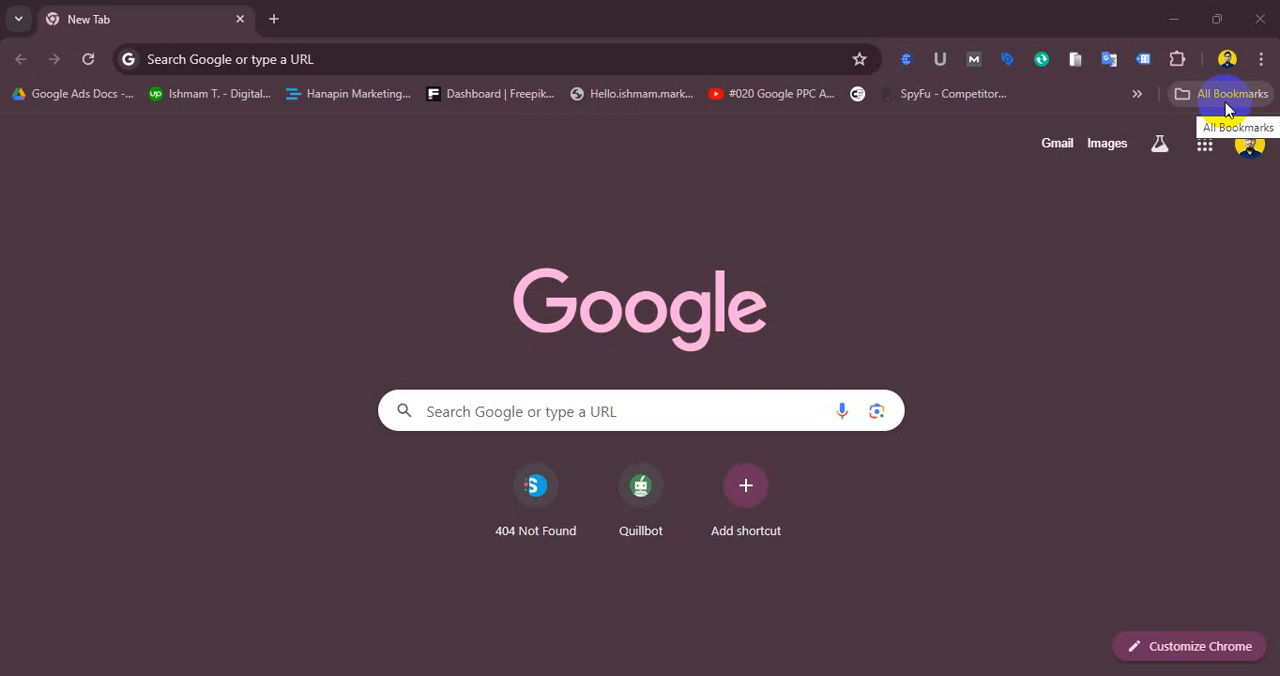
click(1228, 100)
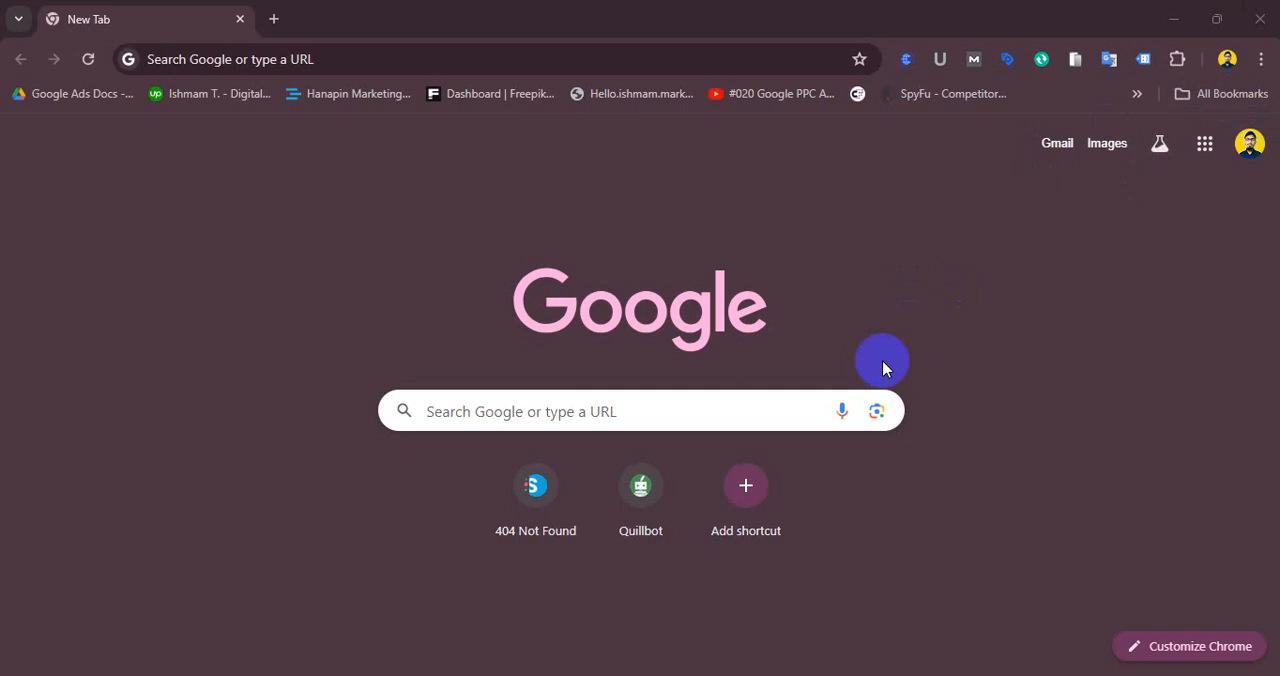
click(274, 19)
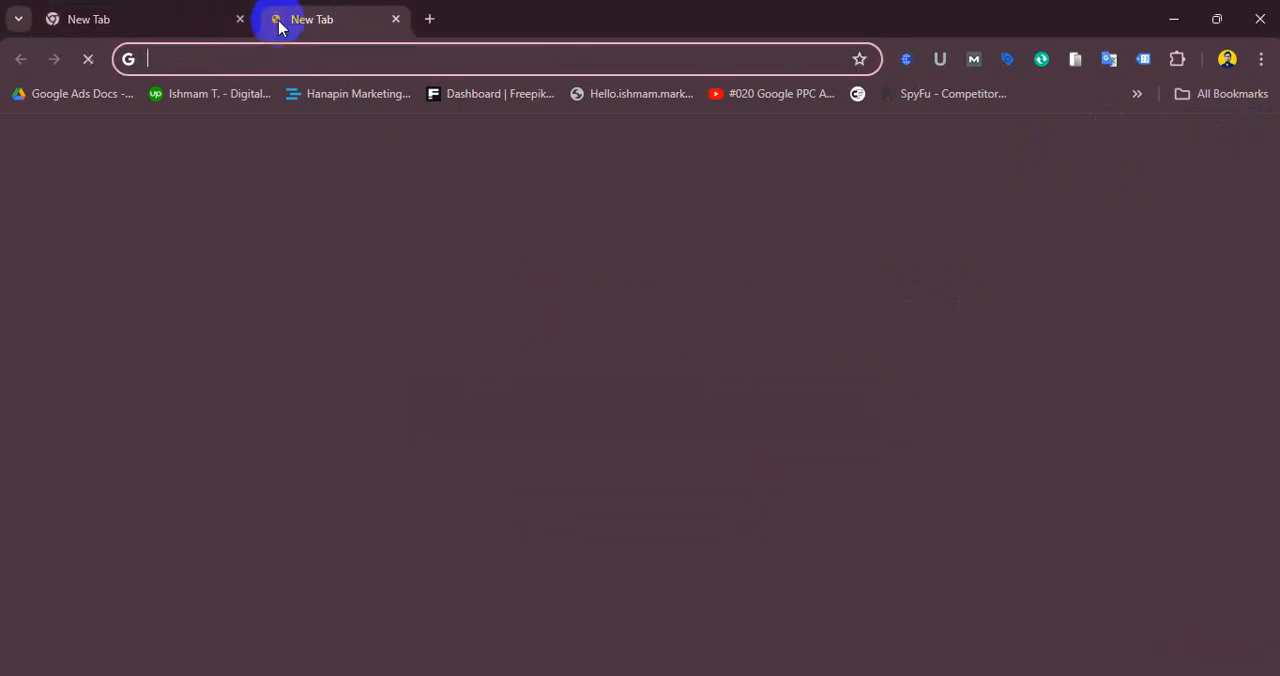
click(245, 21)
click(240, 19)
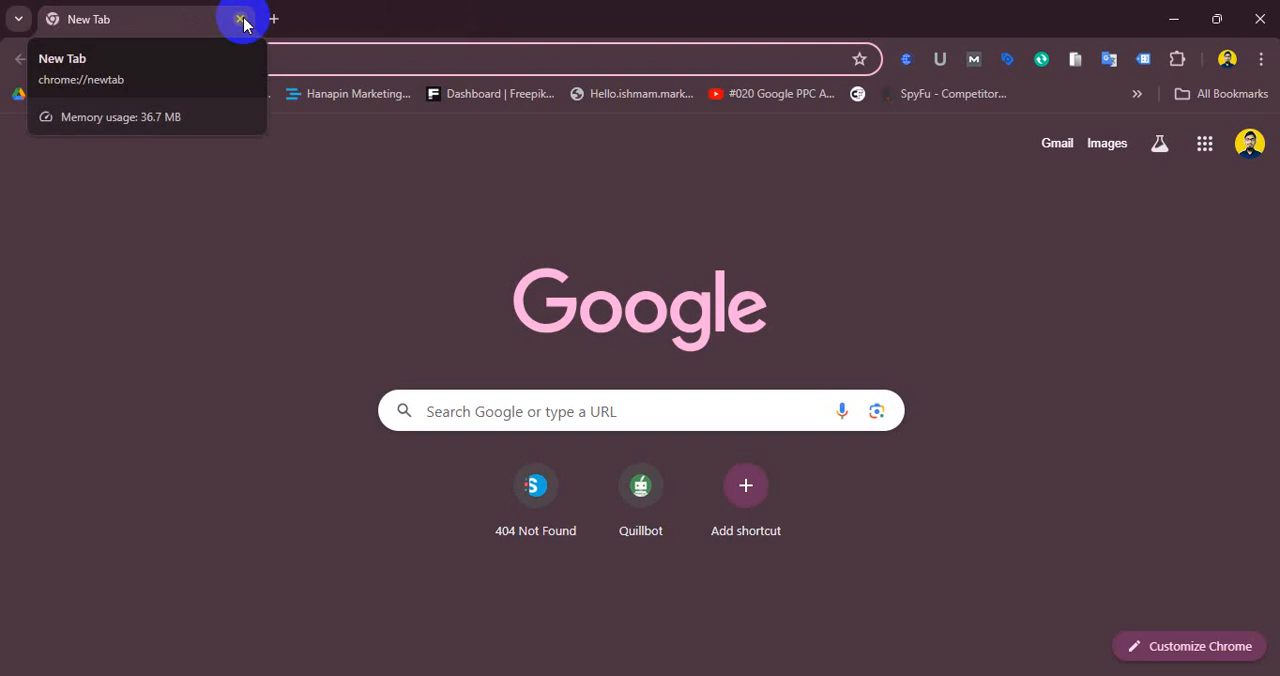
- Search Google for google tag manager and open the Google Tag Manager site
click(268, 58)
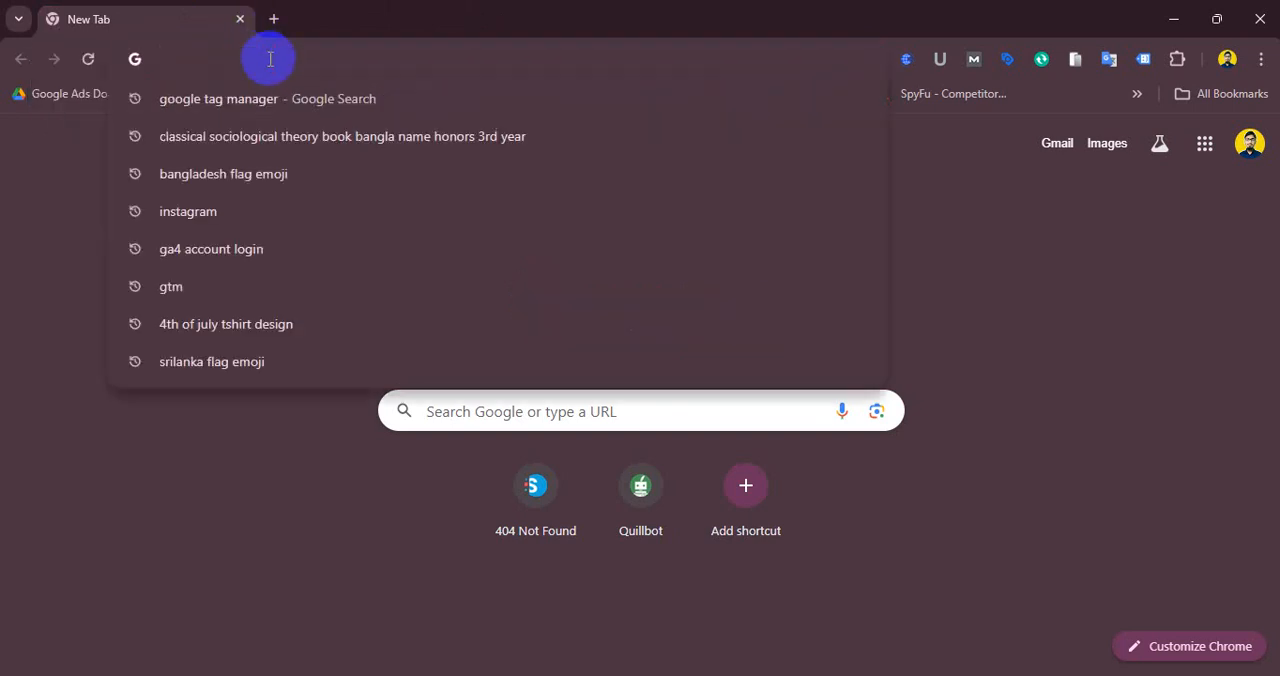
click(195, 98)
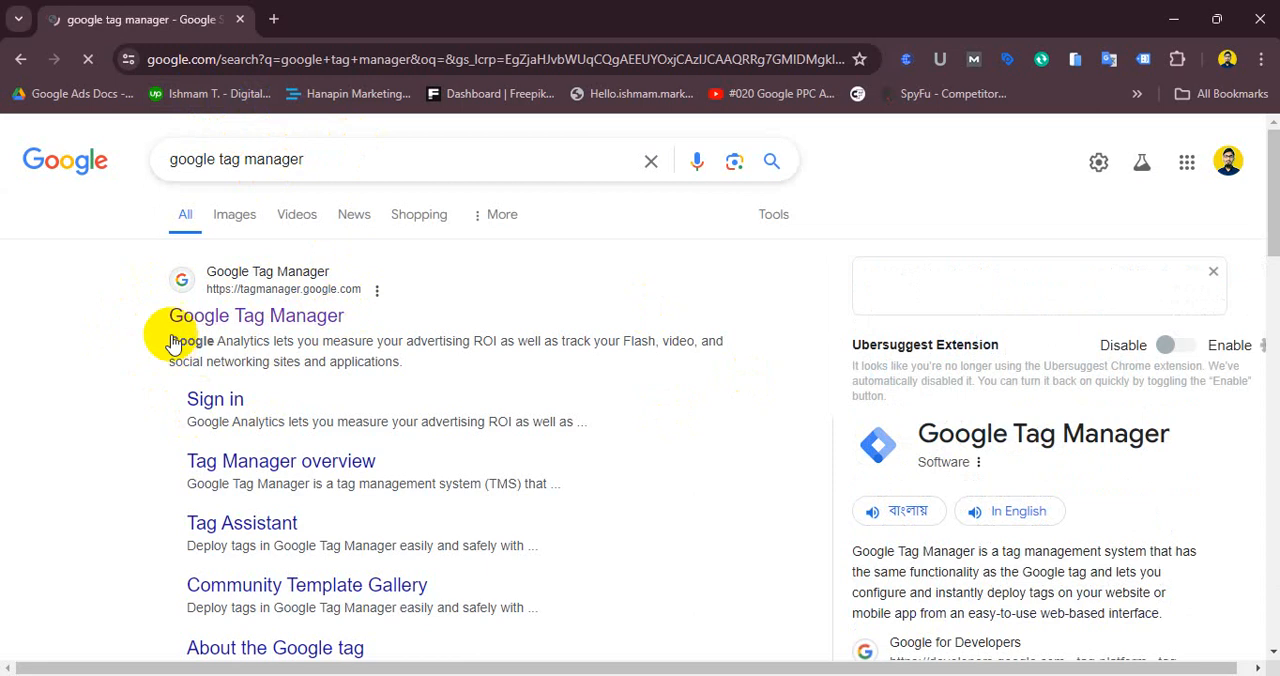
click(250, 318)
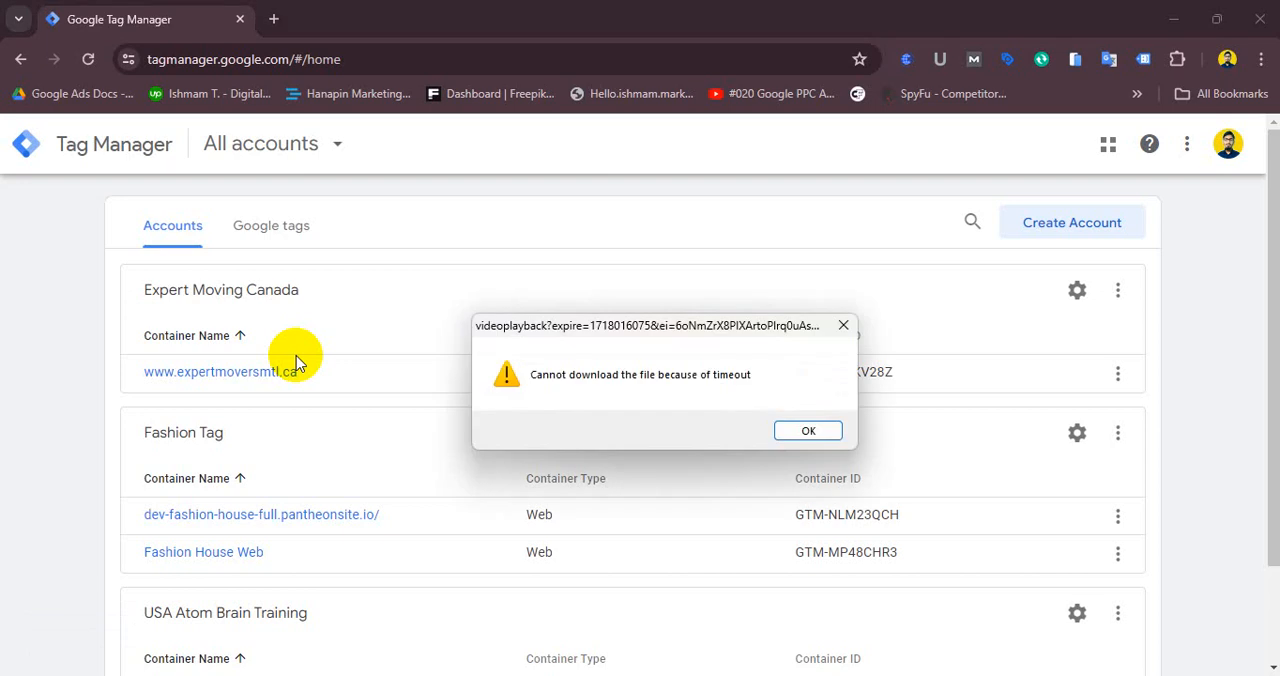
click(808, 432)
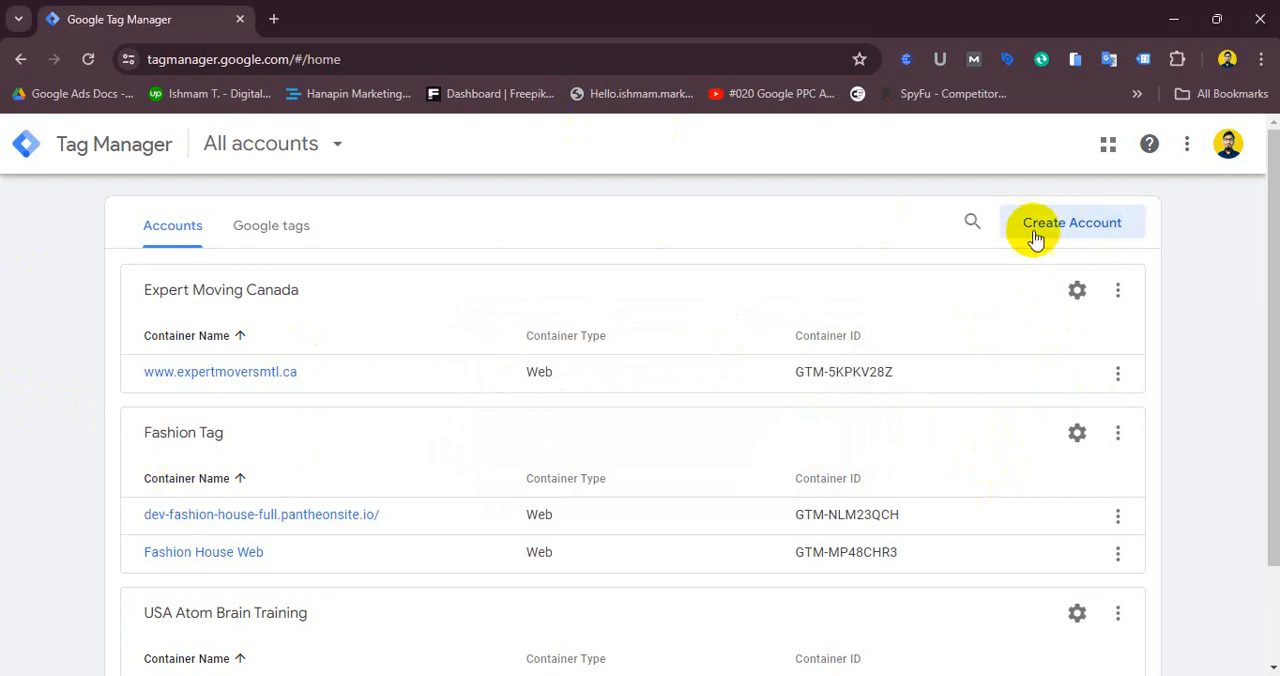
- Start creating a new Tag Manager account and enter Fashion as the account name
click(1097, 222)
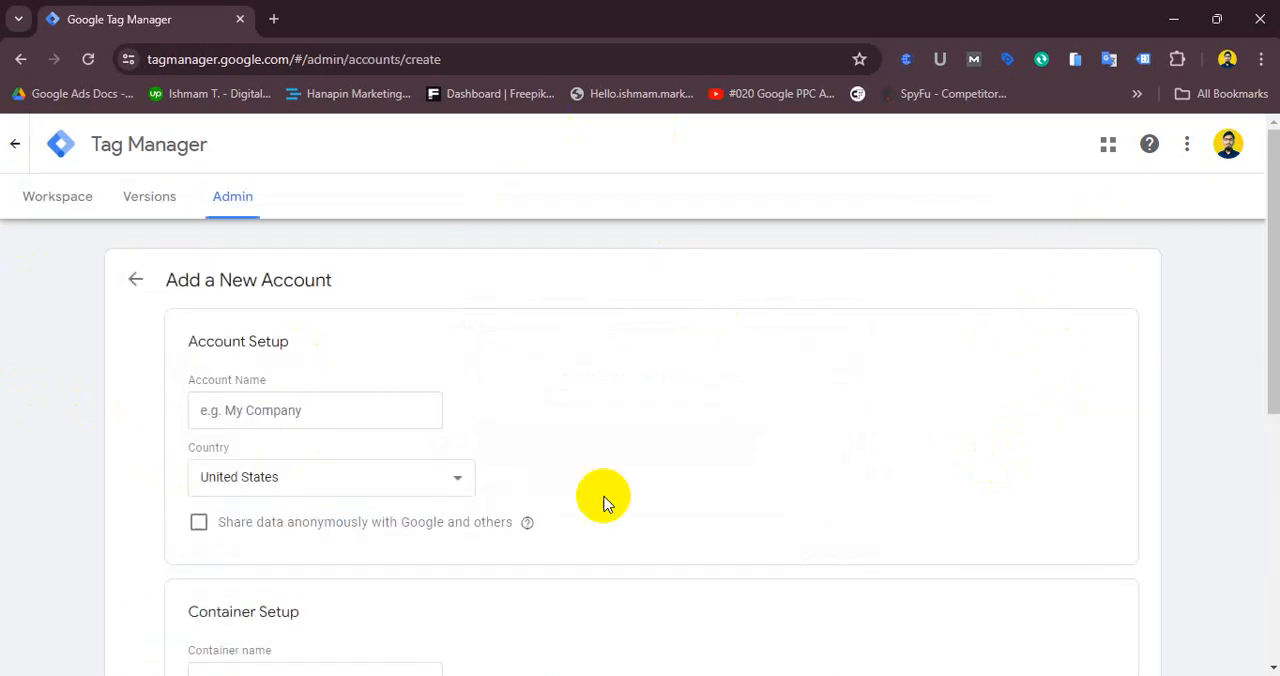
click(302, 412)
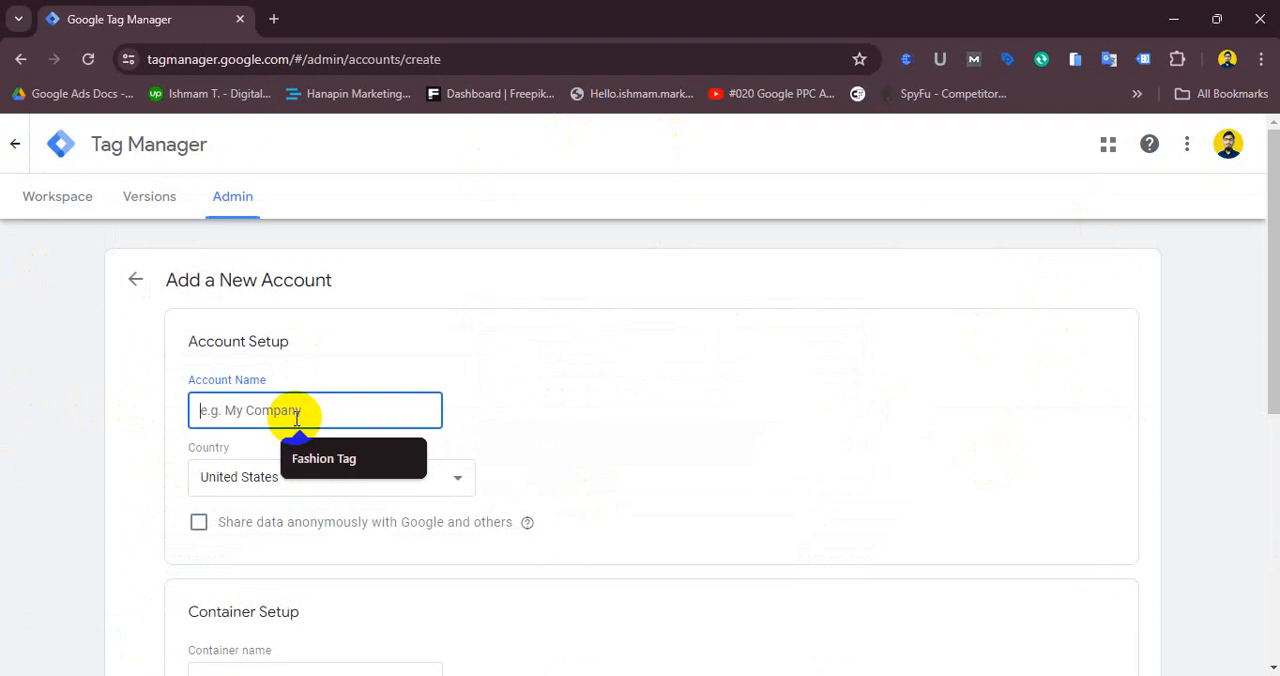
click(941, 290)
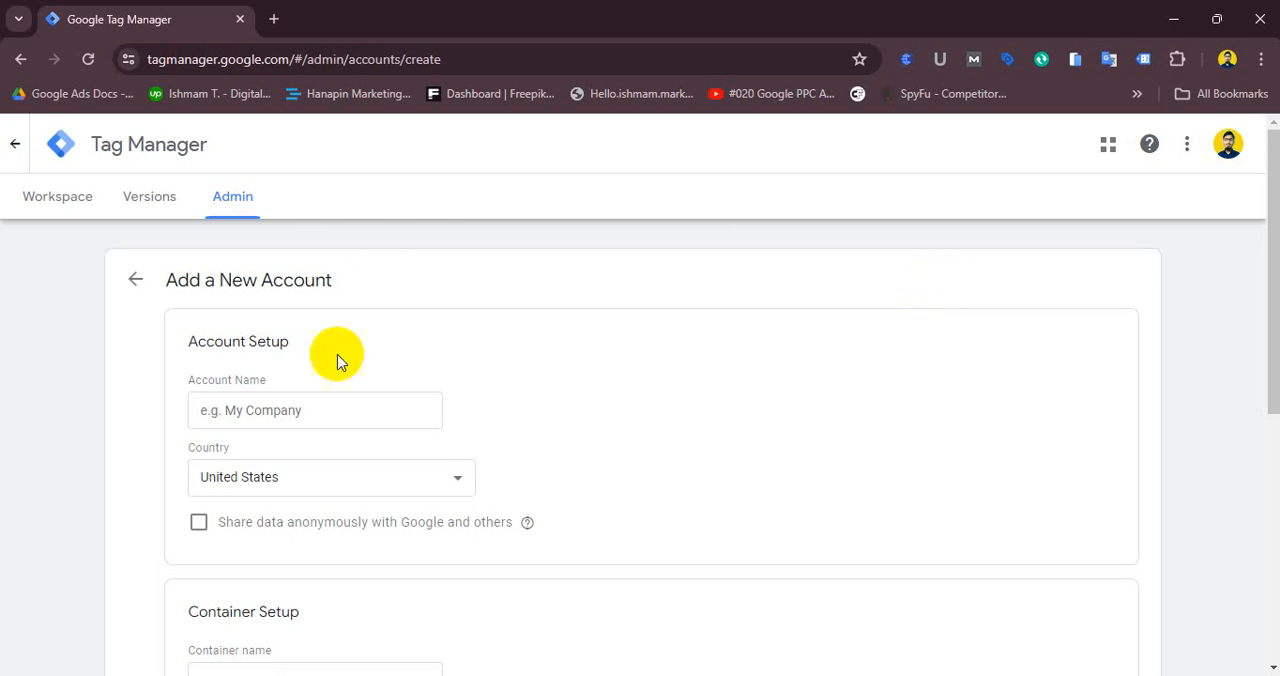
click(253, 421)
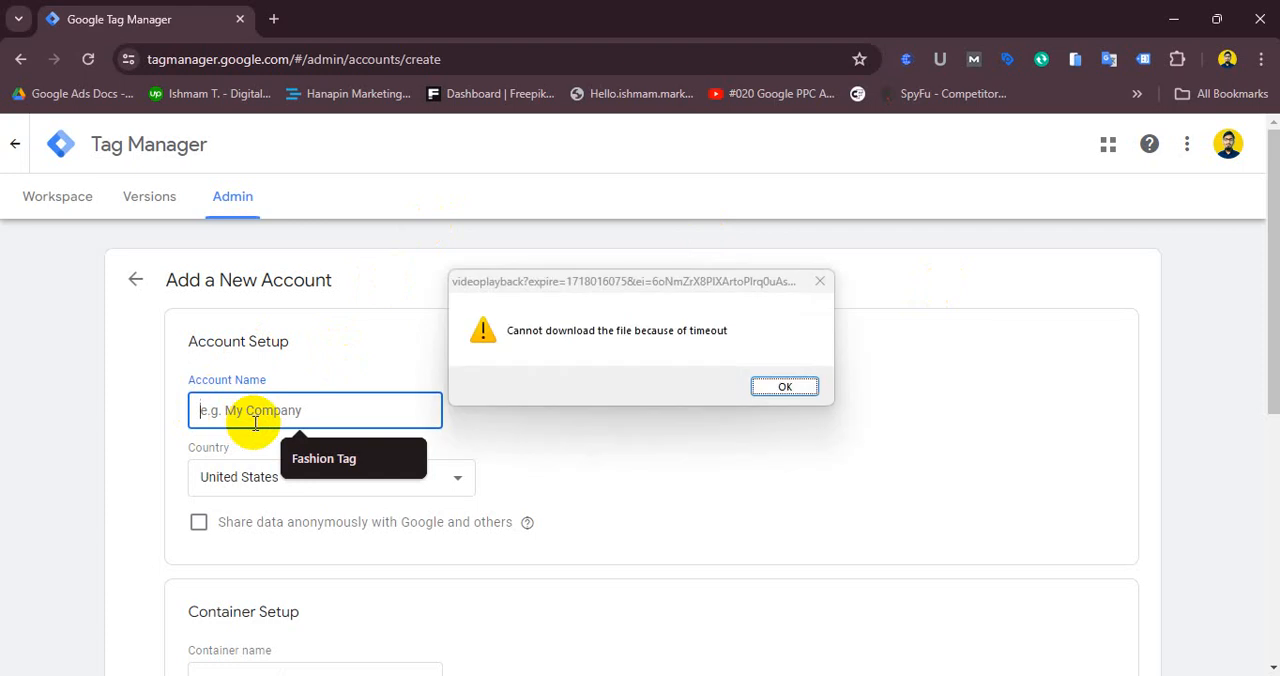
click(800, 390)
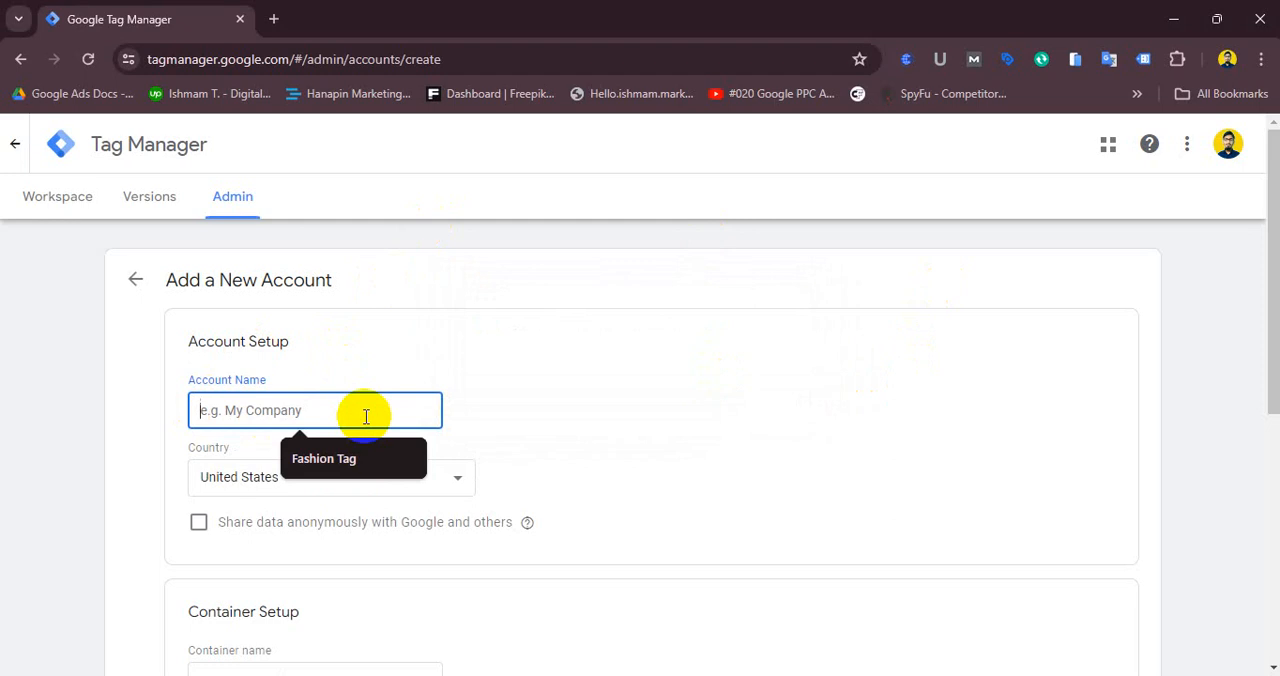
text(Fa)
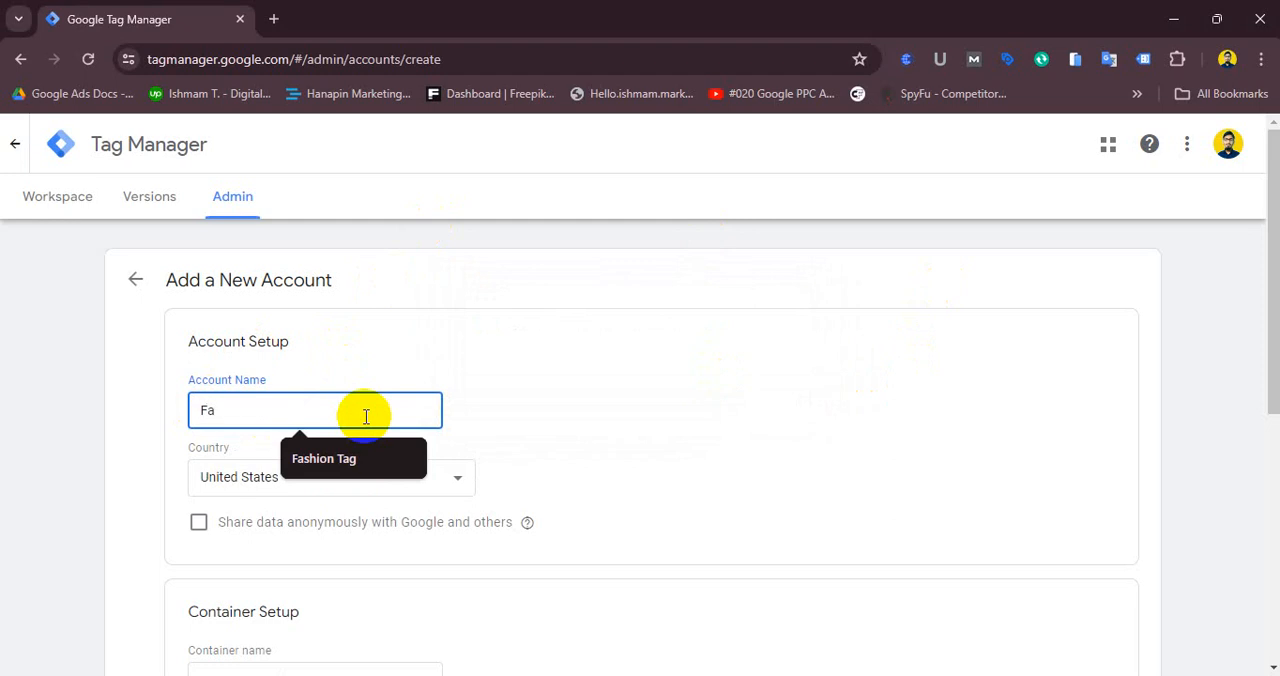
text(shion)
- Set the account country to Bangladesh and enable sharing data anonymously with Google and others
click(538, 346)
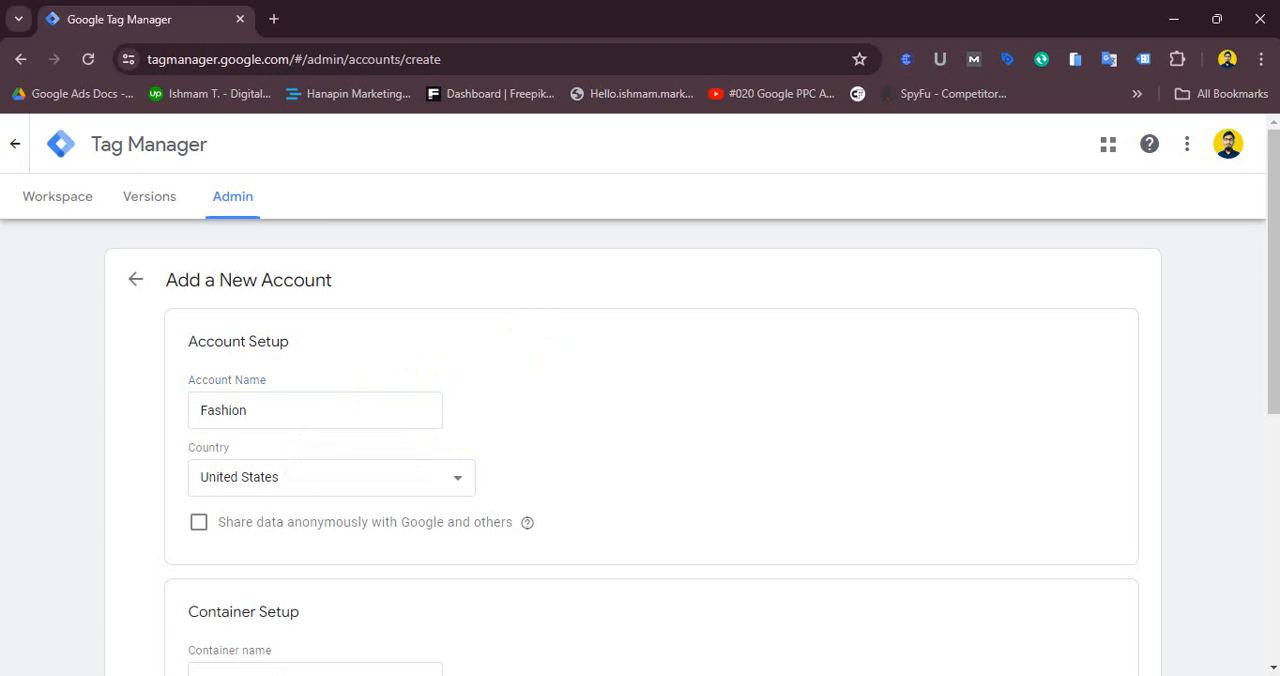
click(279, 483)
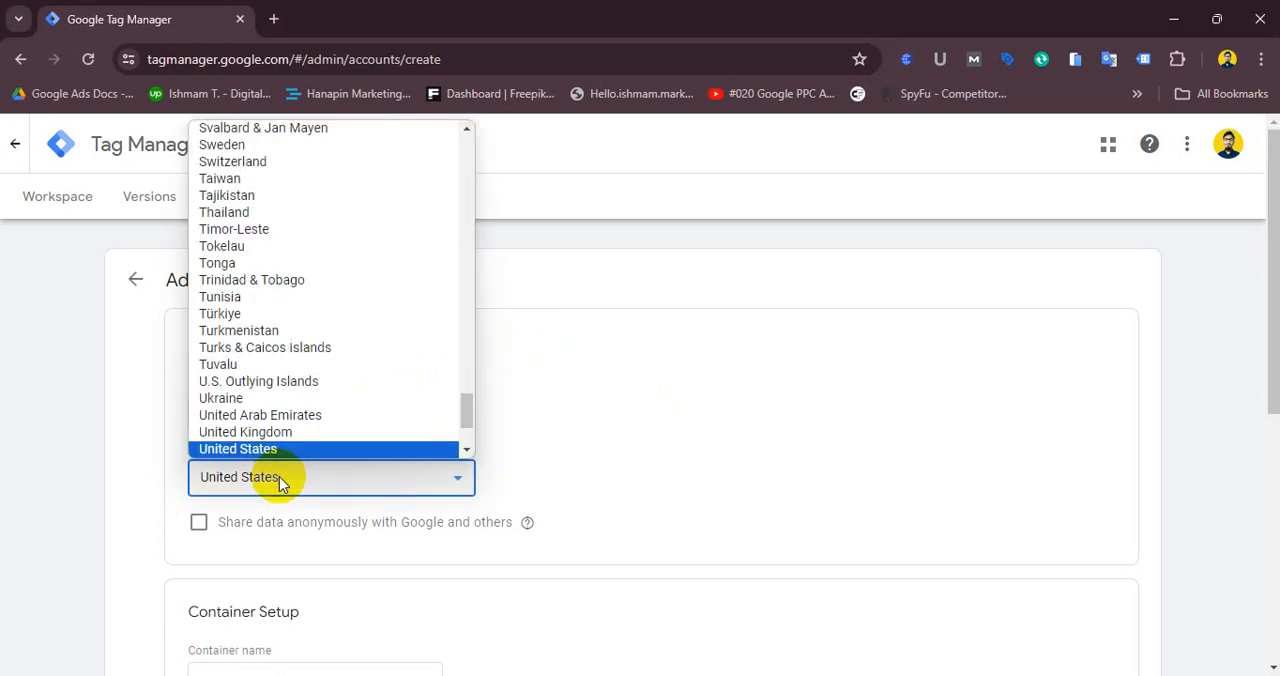
drag(466, 408, 471, 163)
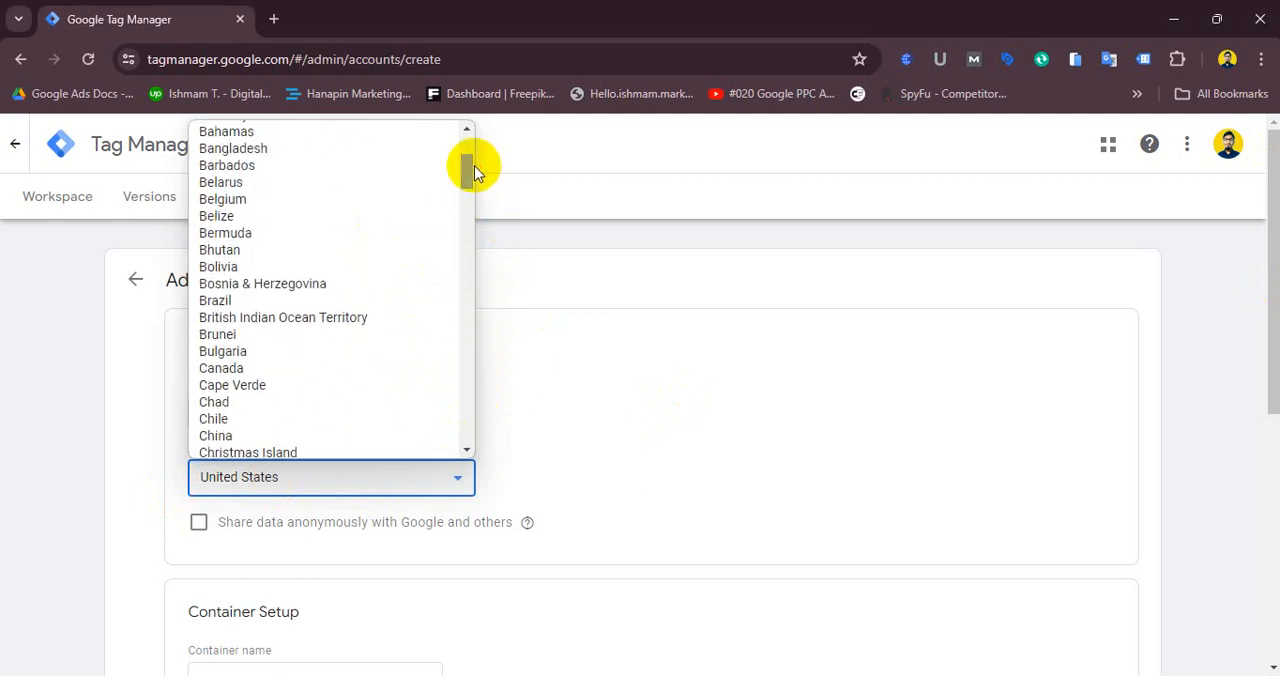
click(361, 150)
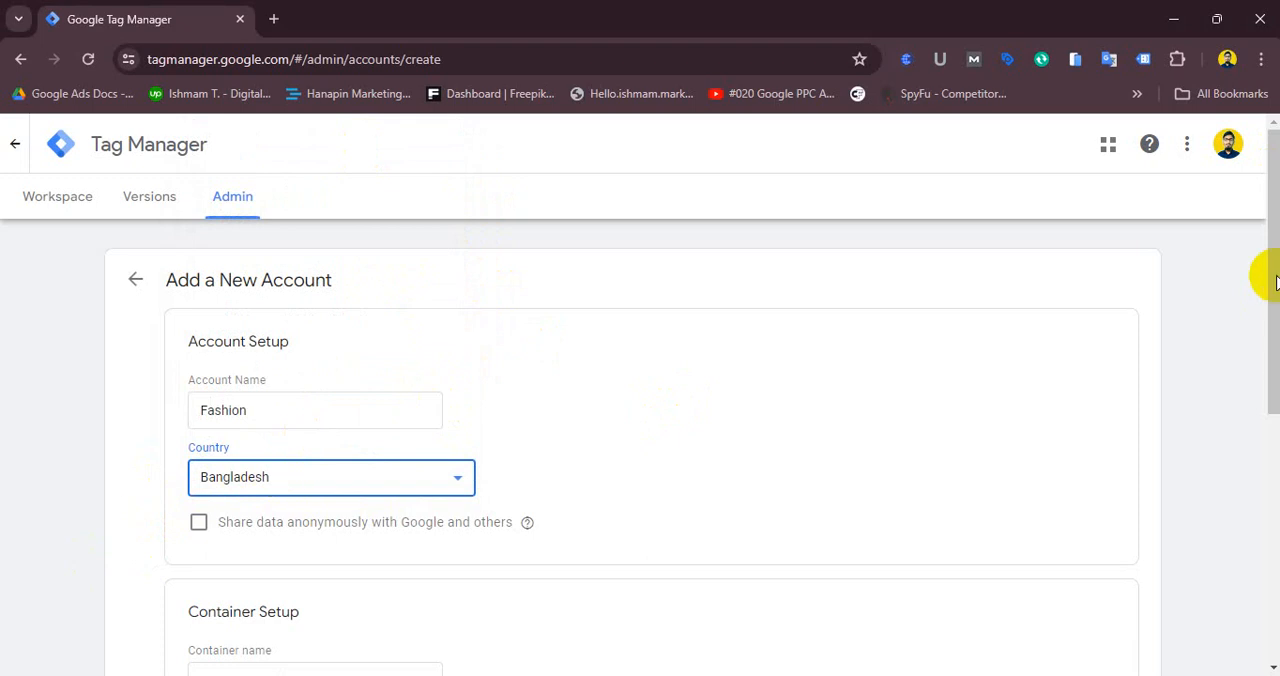
click(199, 523)
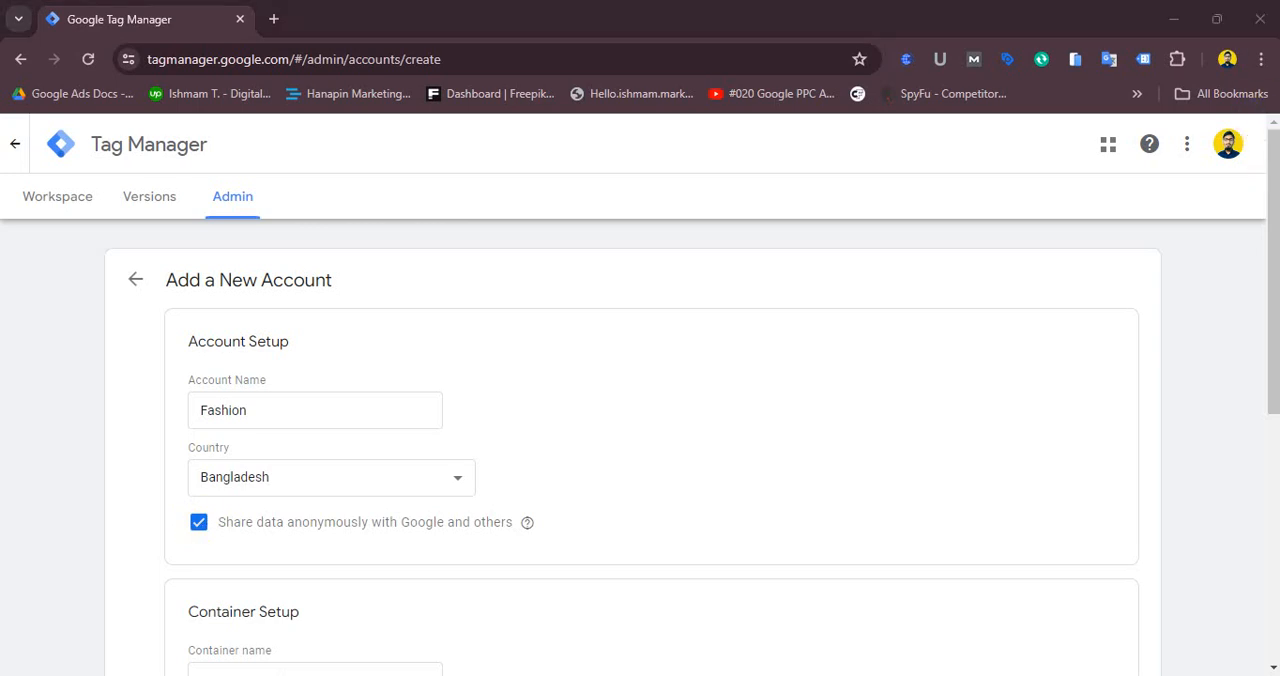
- Move to Container Setup and focus the Container name field
scroll(1271, 320, down, 3)
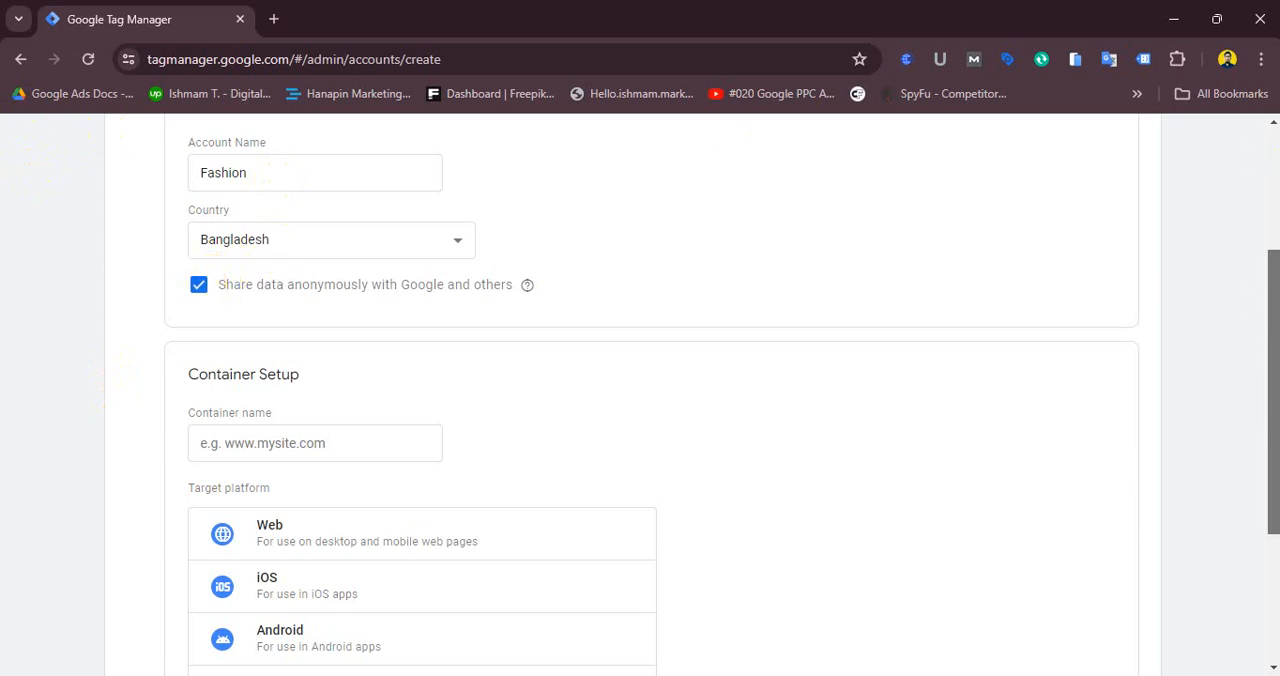
drag(1274, 302, 1275, 395)
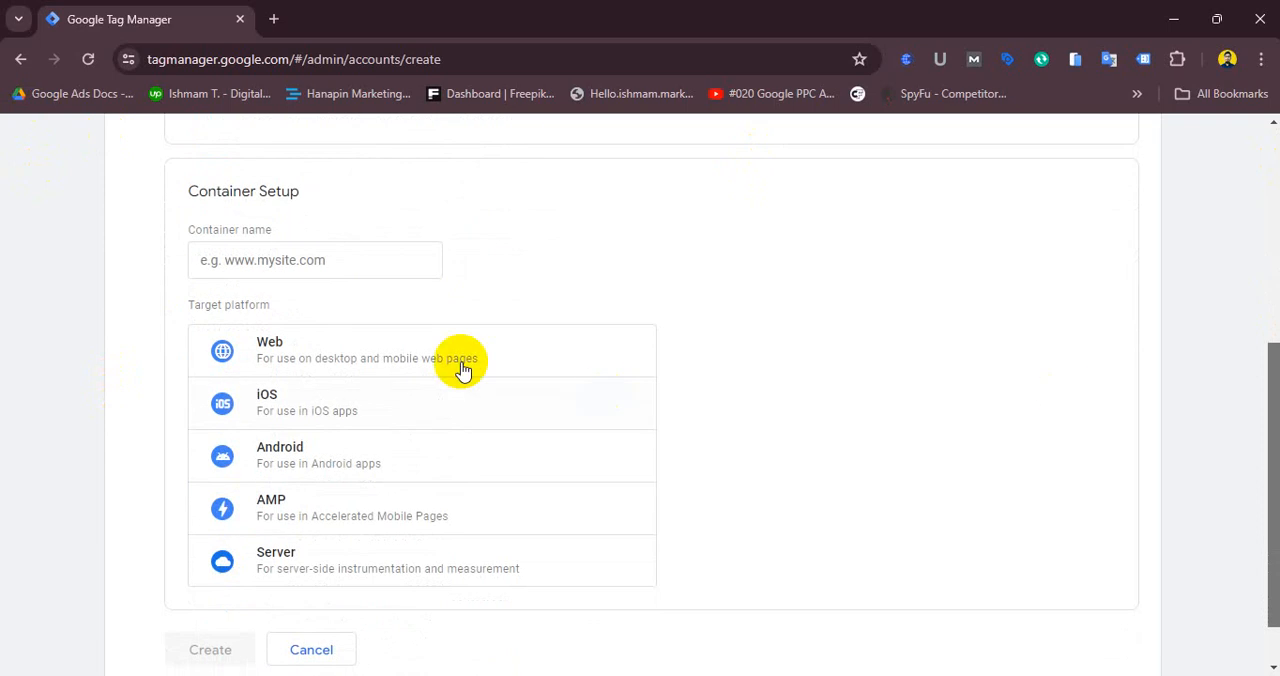
click(271, 258)
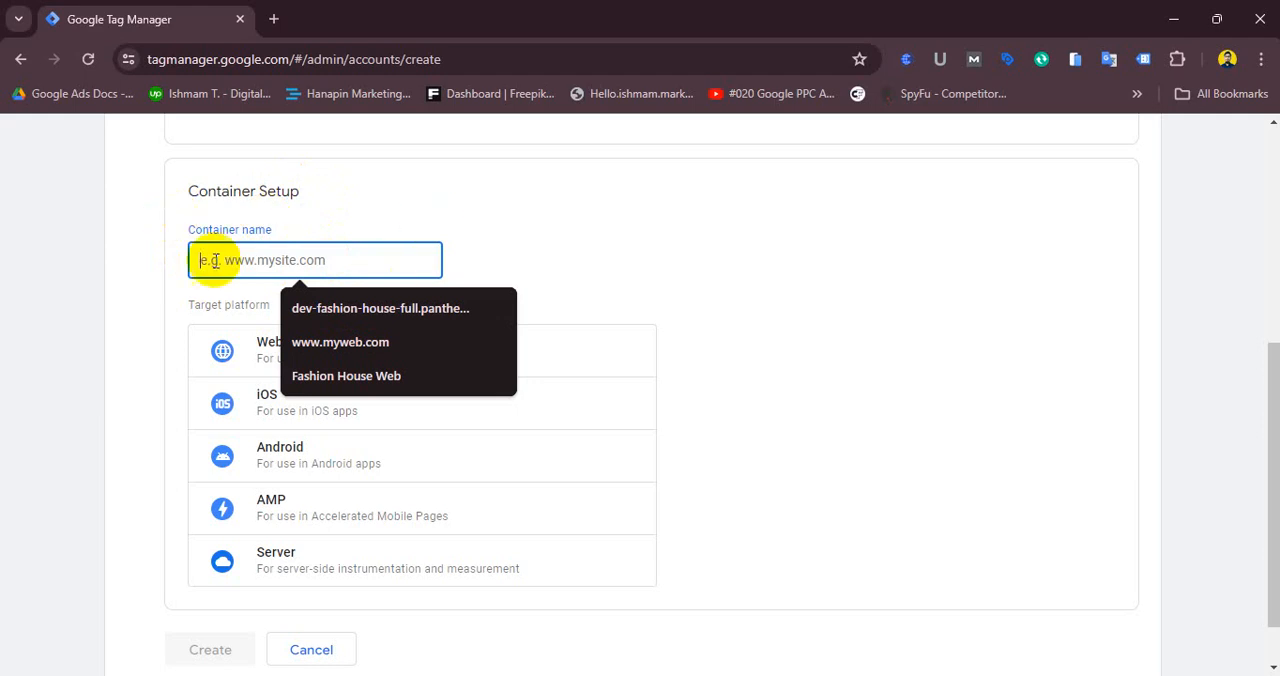
- Open a new tab and launch the adminsite1 bookmark from the Wordpress Free bookmark folder
click(274, 19)
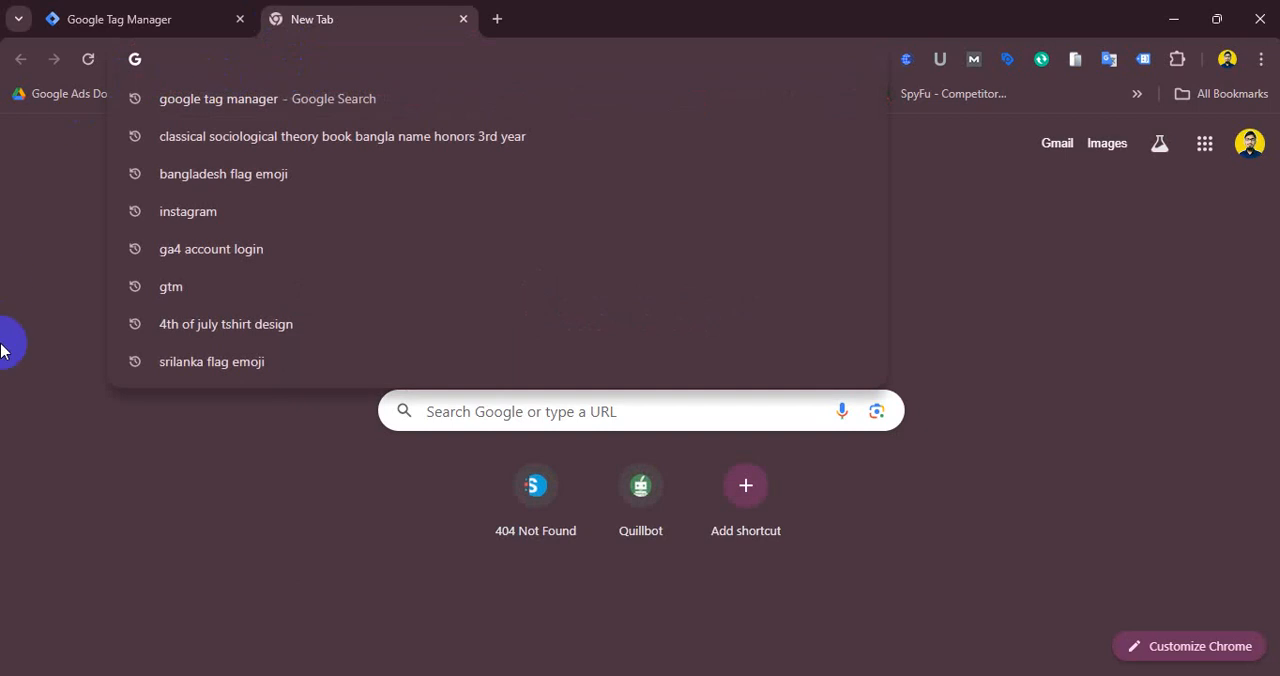
click(1069, 267)
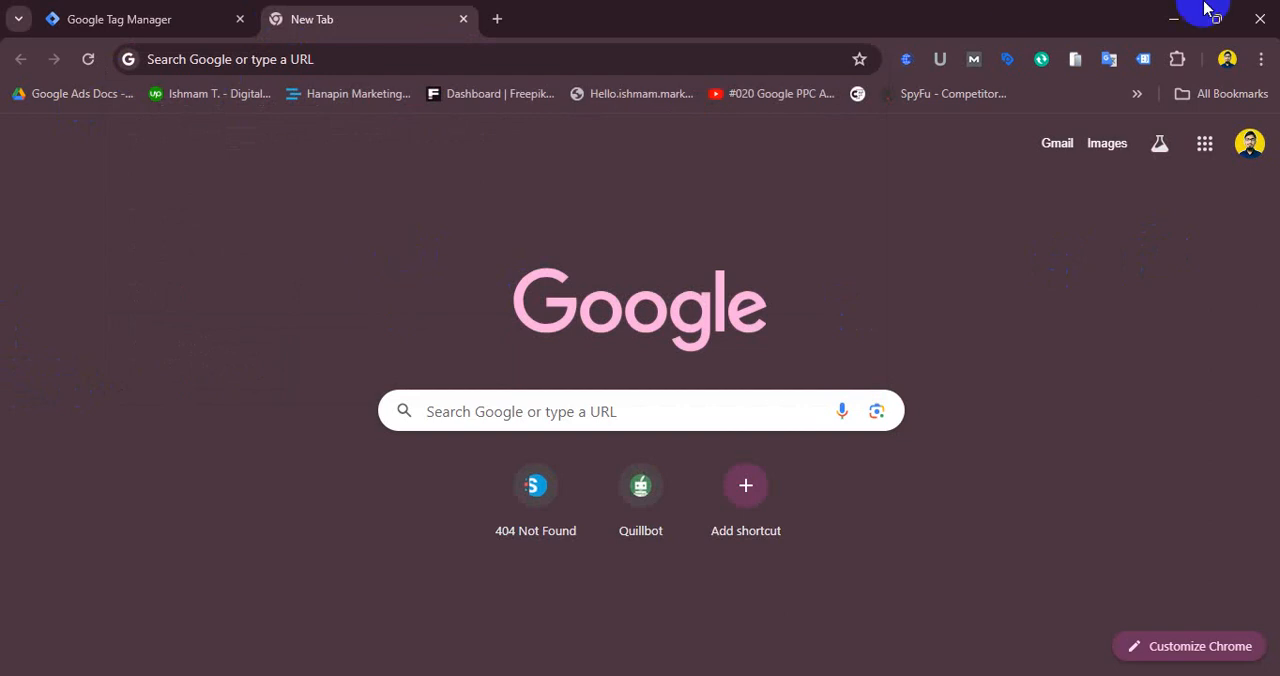
click(1146, 97)
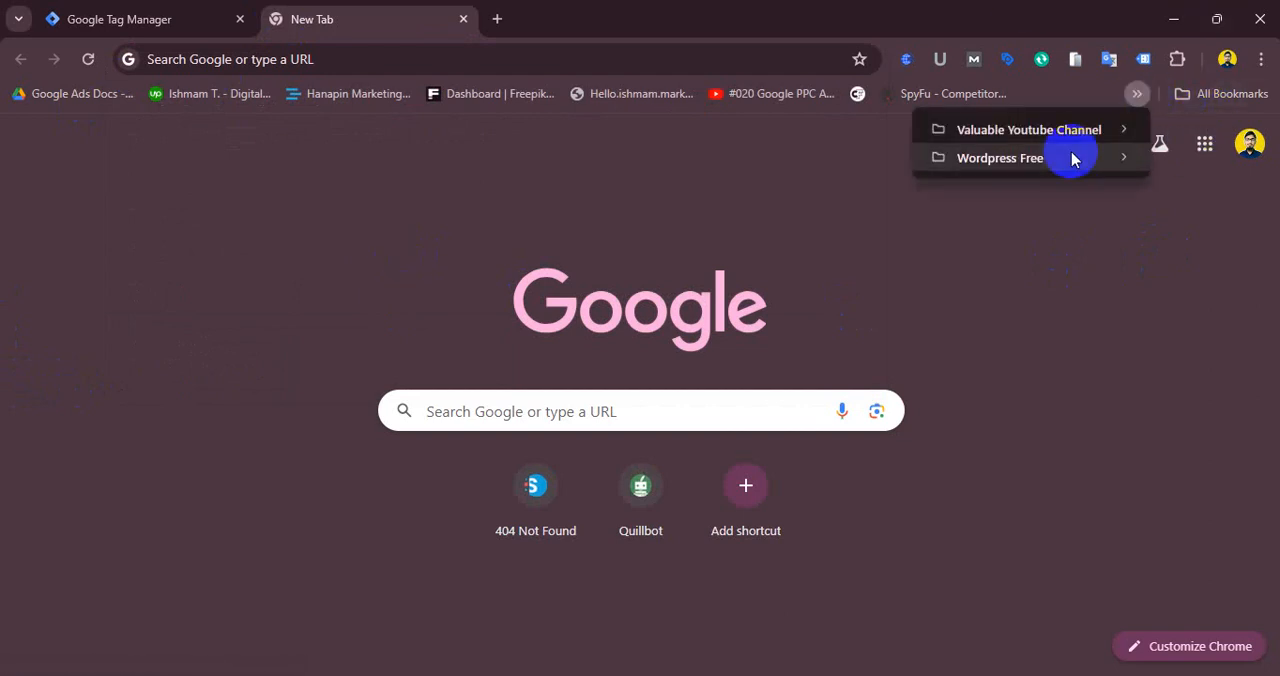
mouse_move(1012, 162)
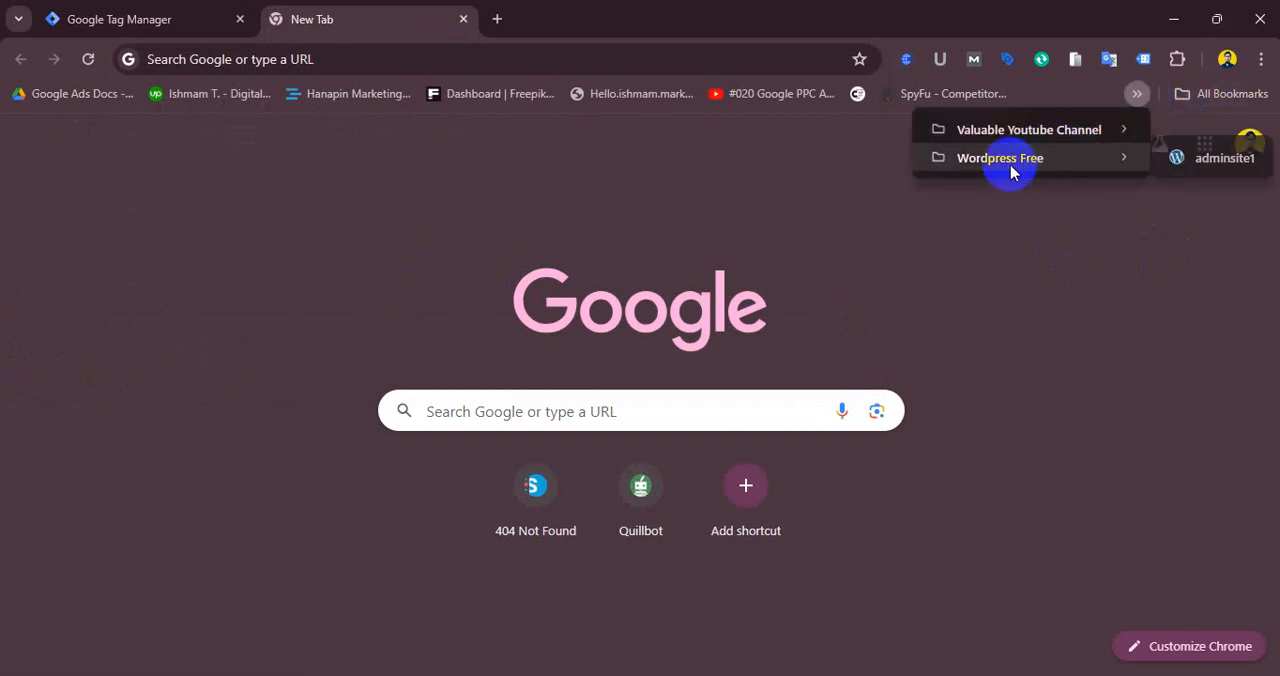
click(1190, 158)
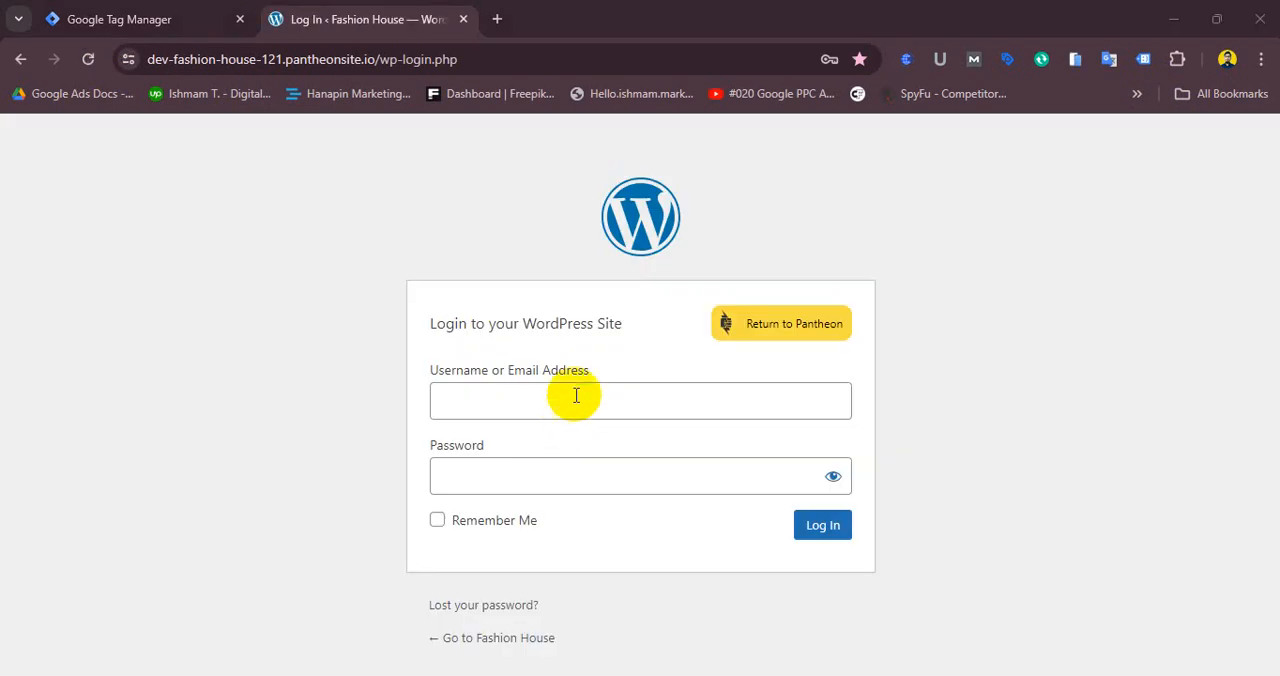
- Log in to the WordPress site using the saved username and entering the account password
click(576, 399)
click(586, 470)
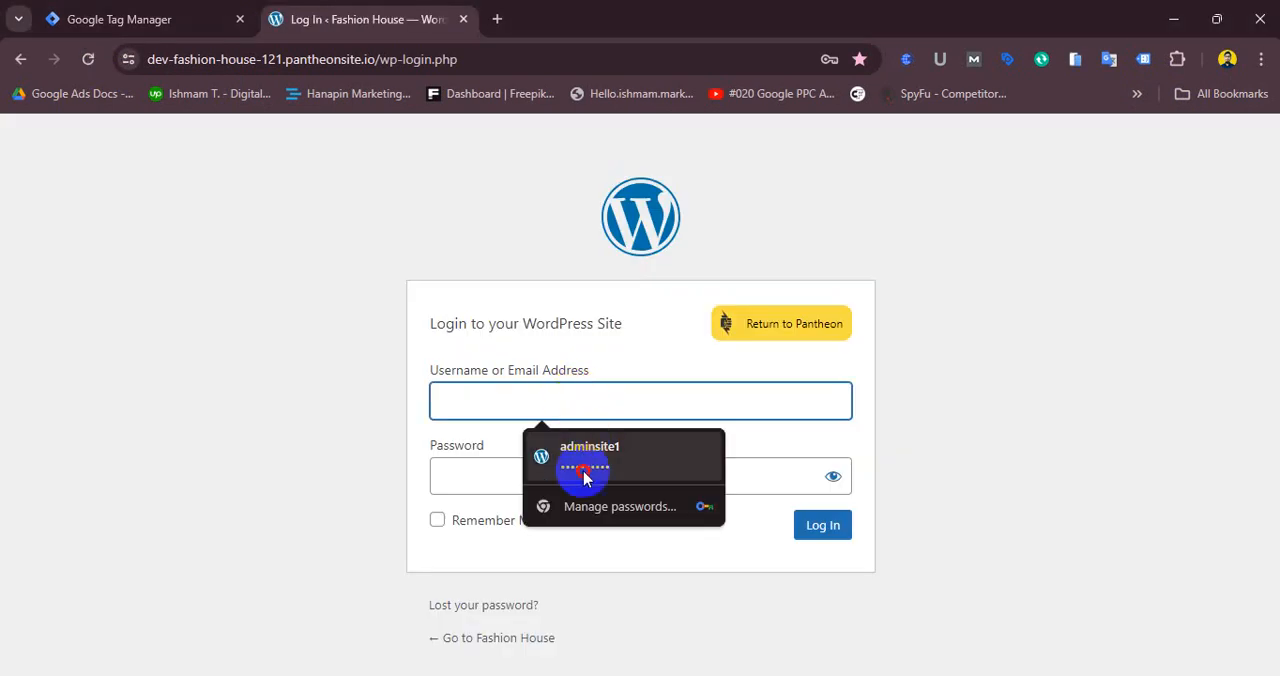
text(*******)
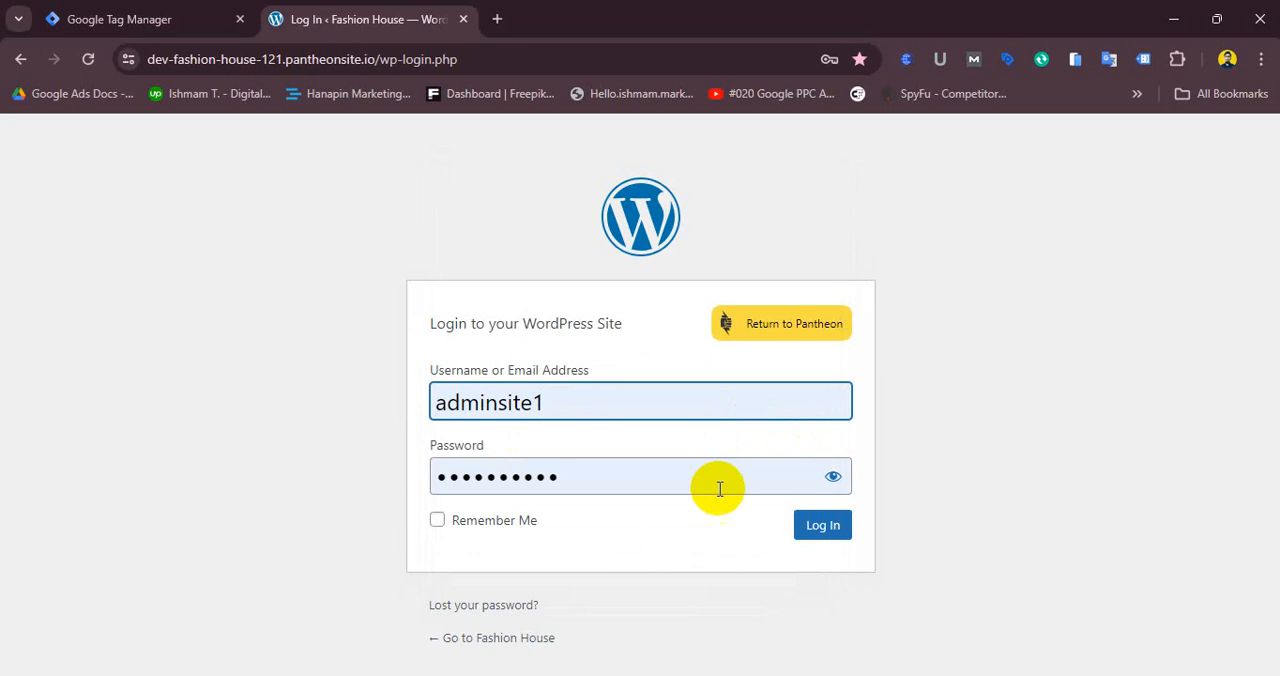
click(824, 528)
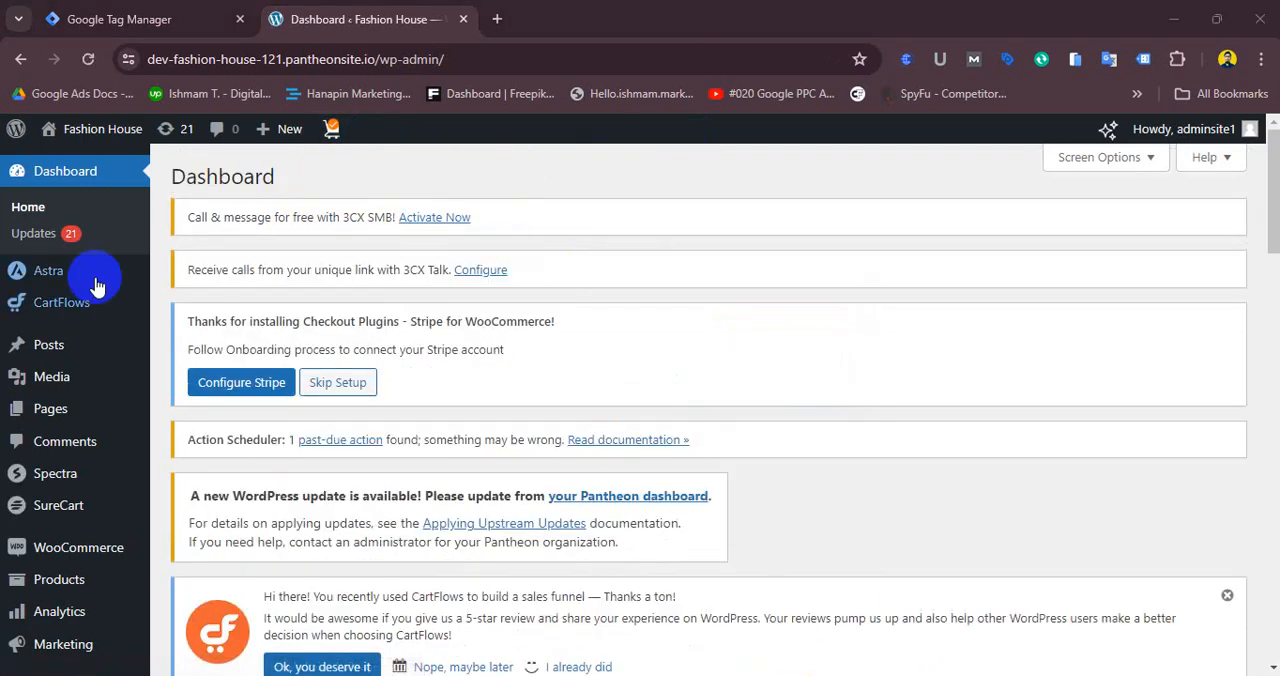
- Open the live Fashion House site in a new tab and copy its URL from the address bar
mouse_move(60, 120)
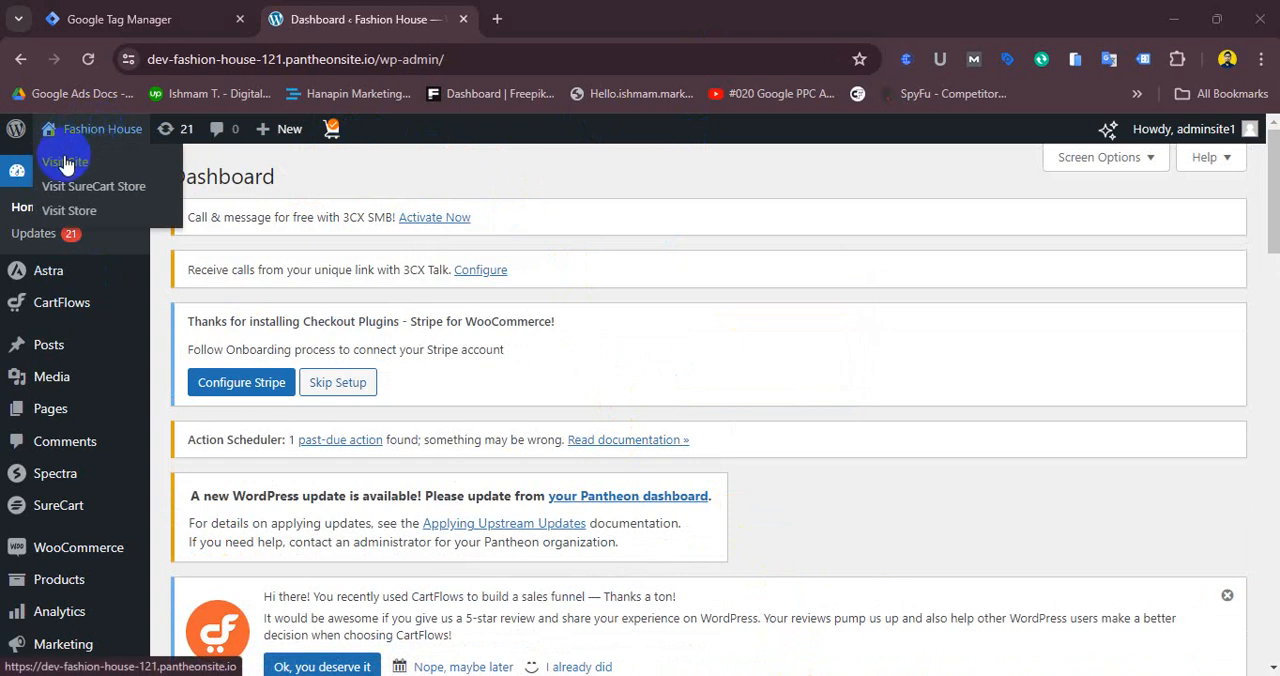
middle_click(65, 163)
click(545, 17)
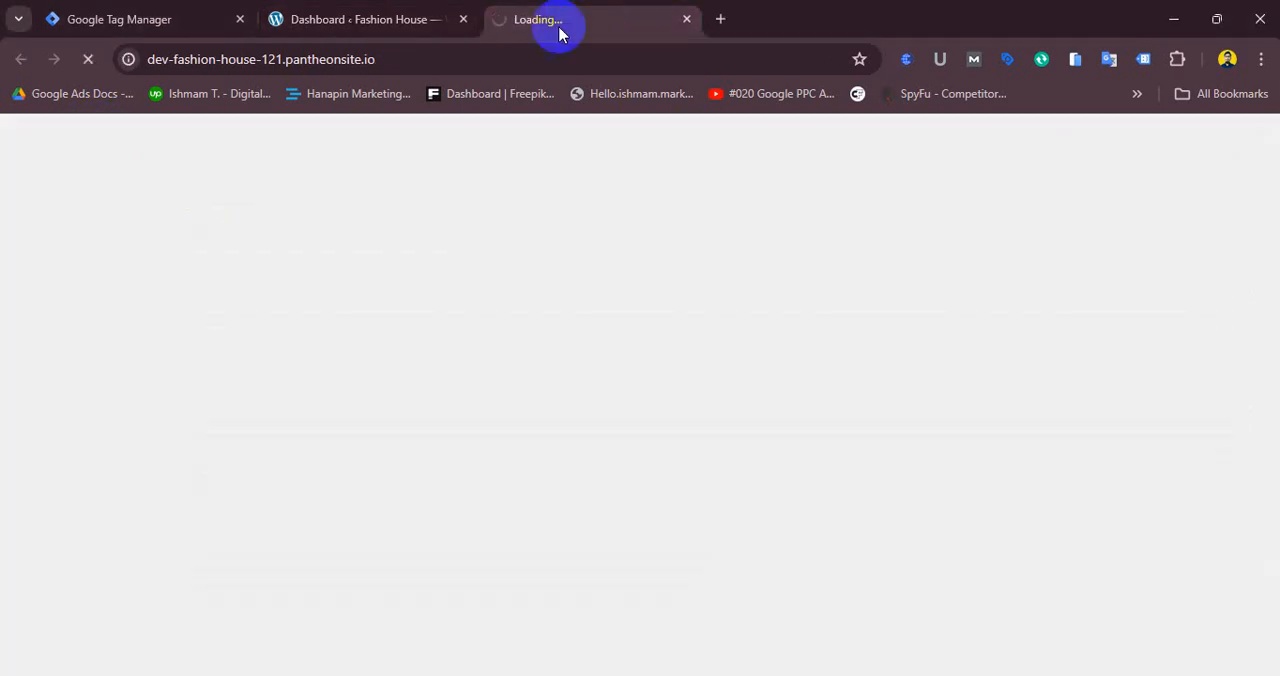
click(410, 59)
right_click(357, 63)
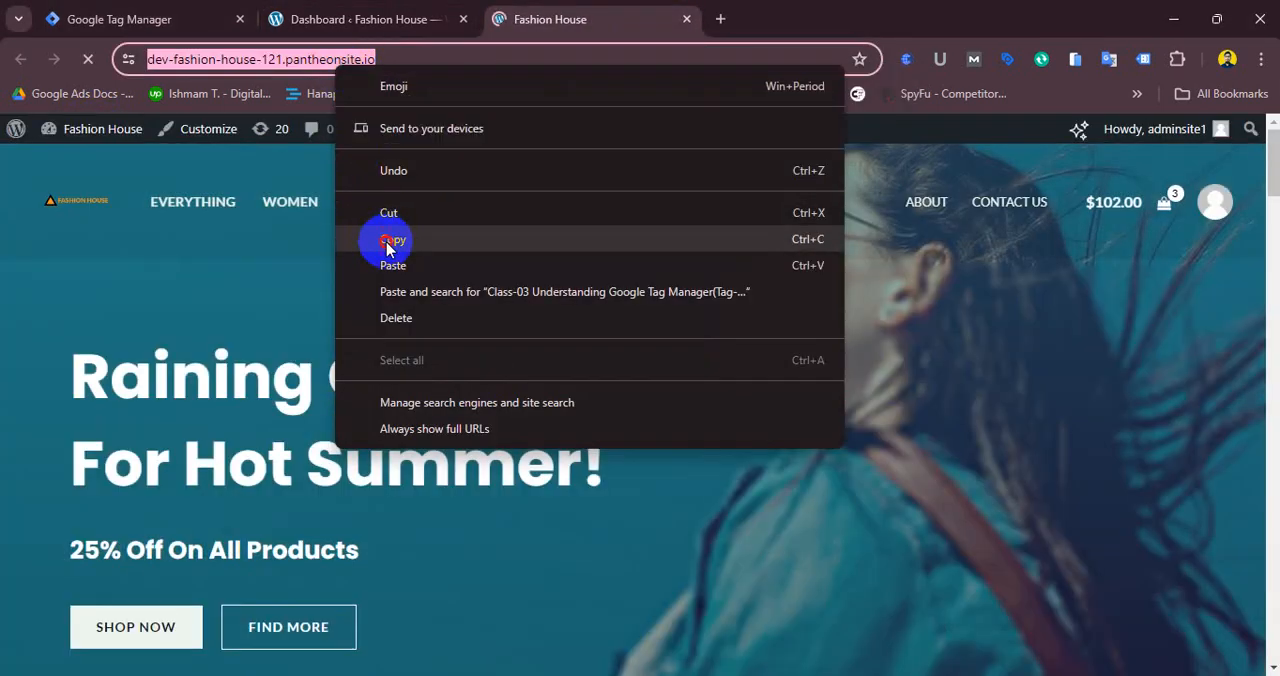
click(388, 239)
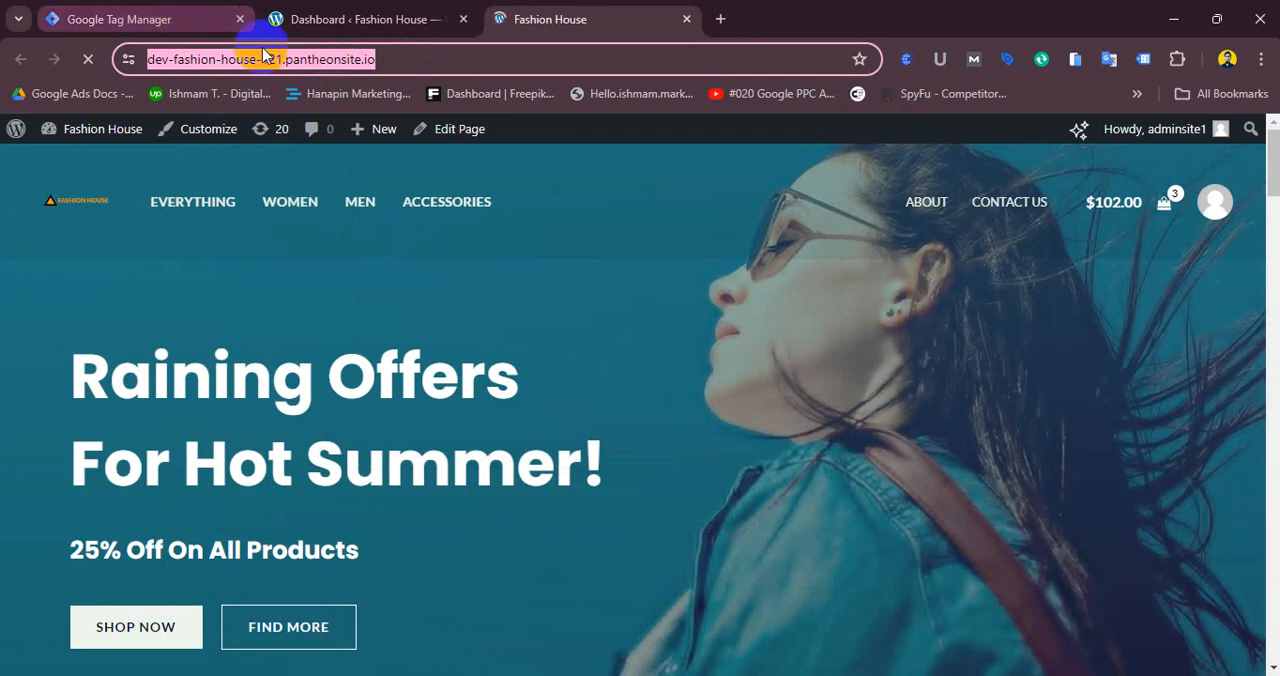
click(170, 30)
click(310, 262)
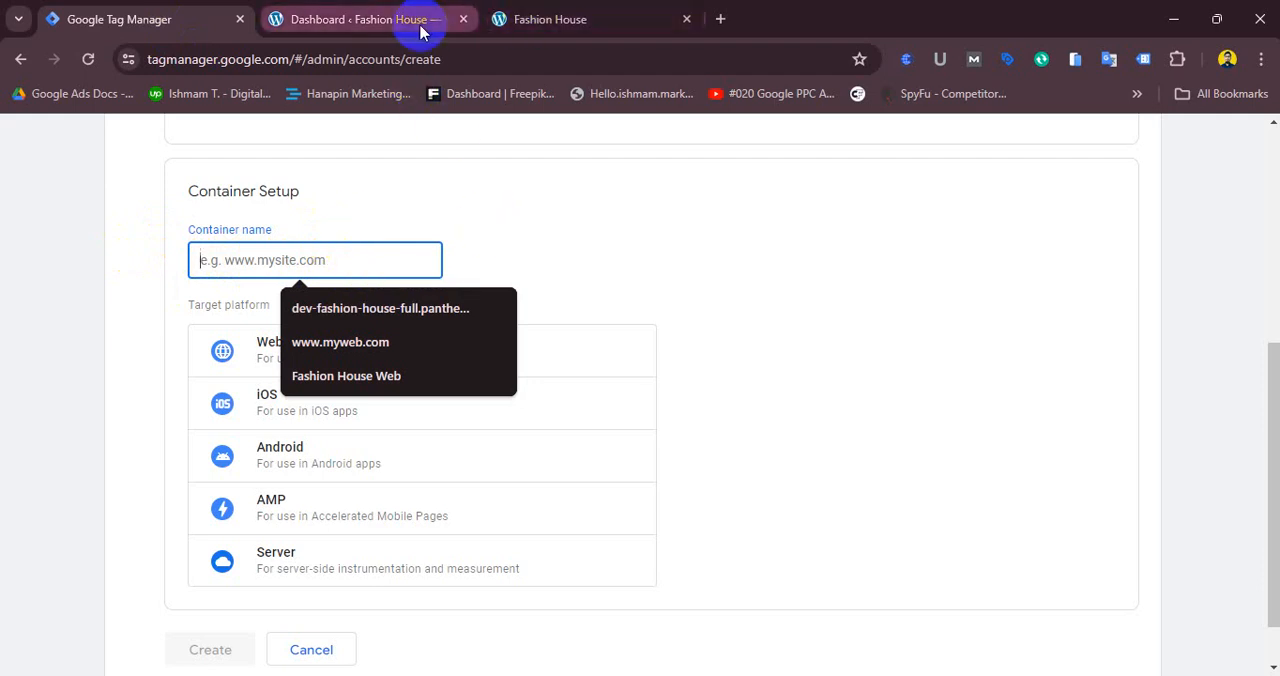
click(533, 18)
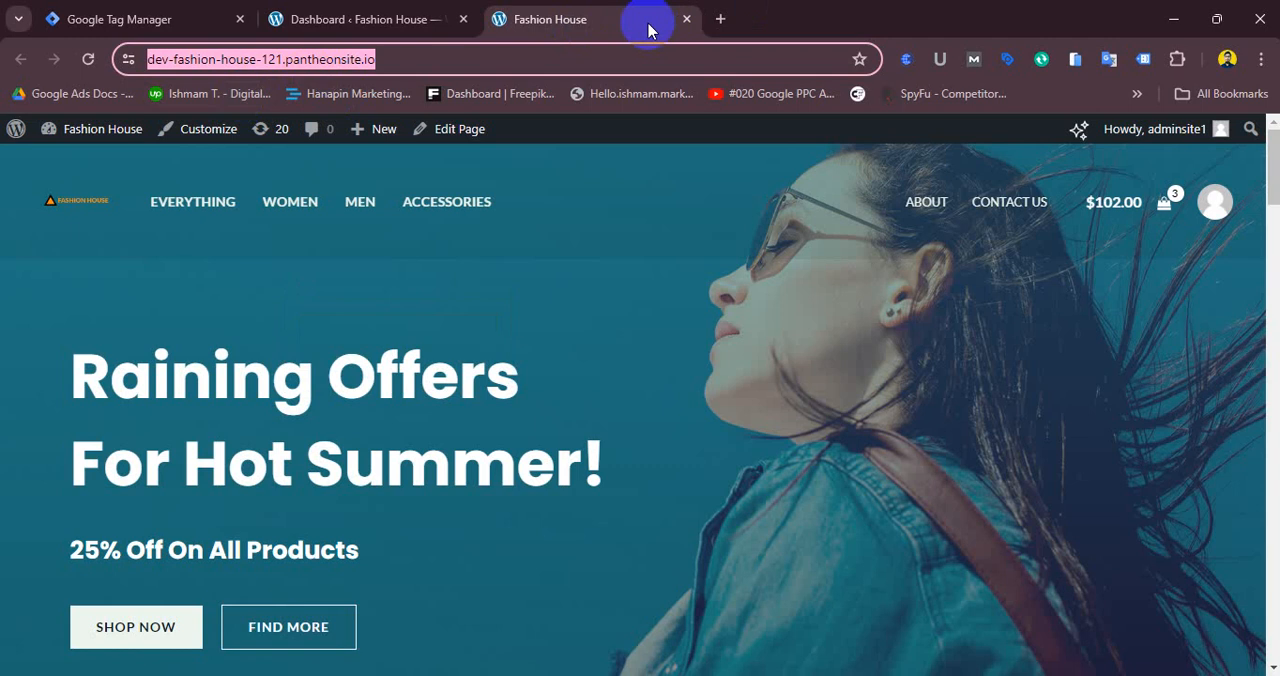
- Name the container Fashion House and choose Web as its target platform
click(119, 18)
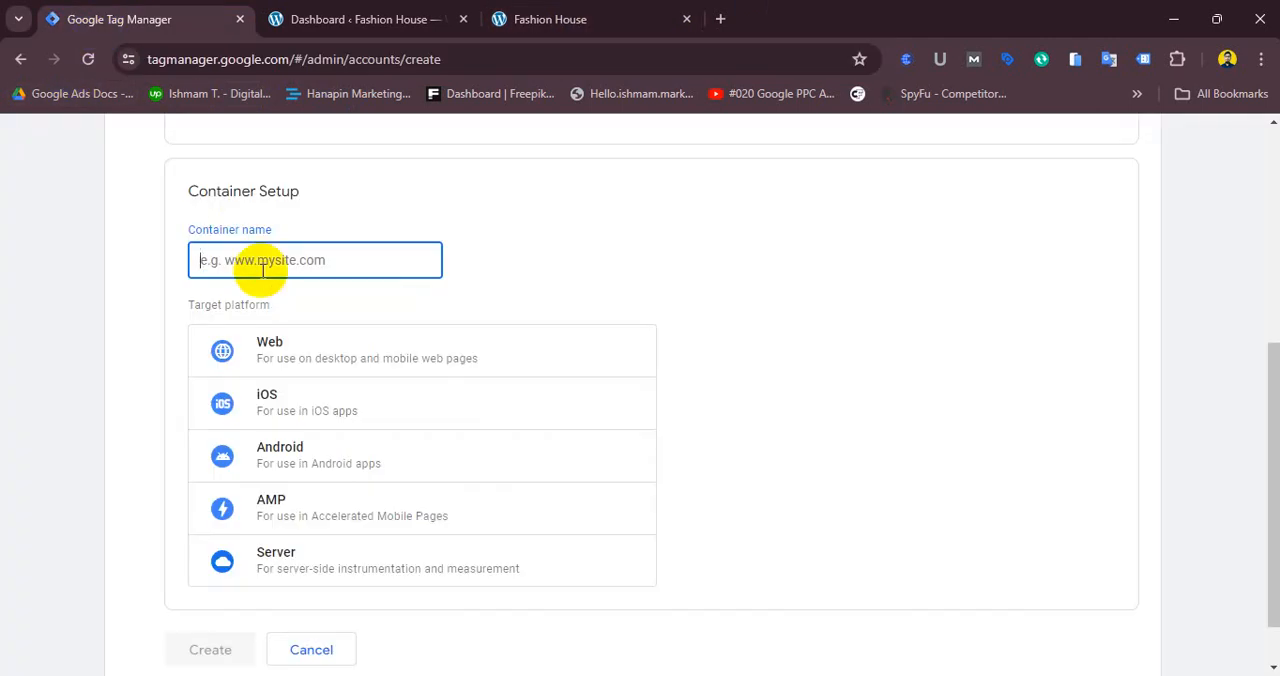
text(Fashio)
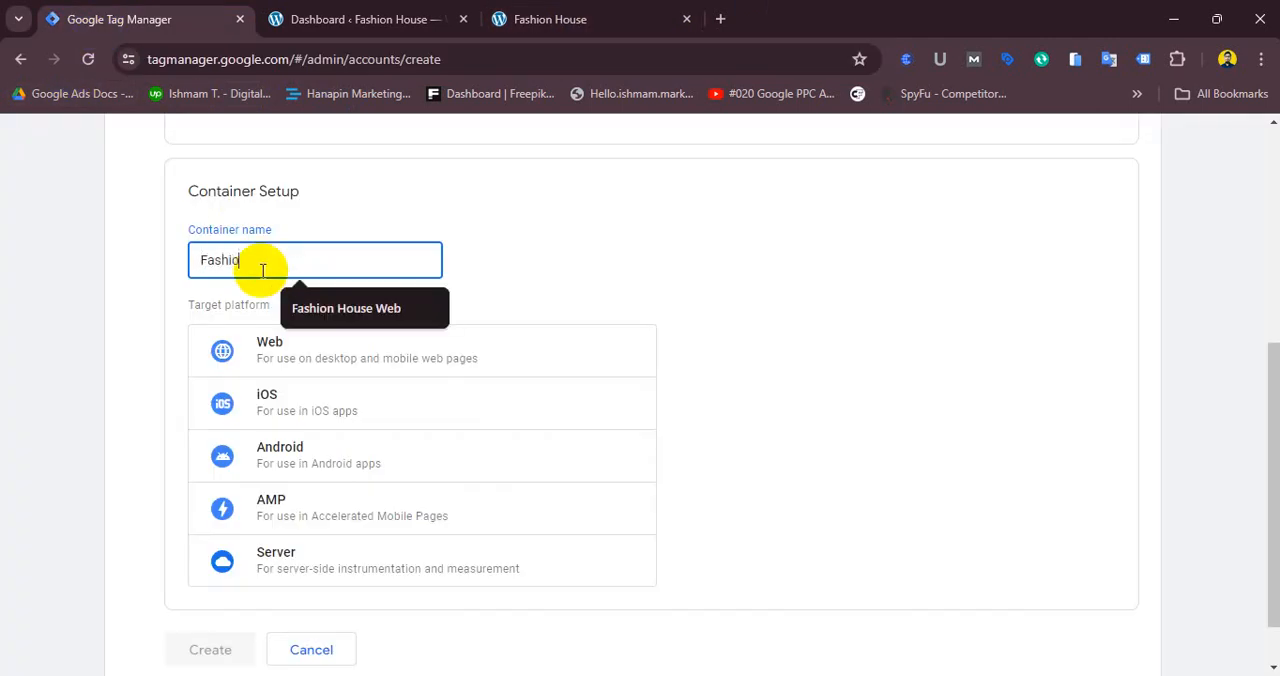
text(n House)
click(551, 248)
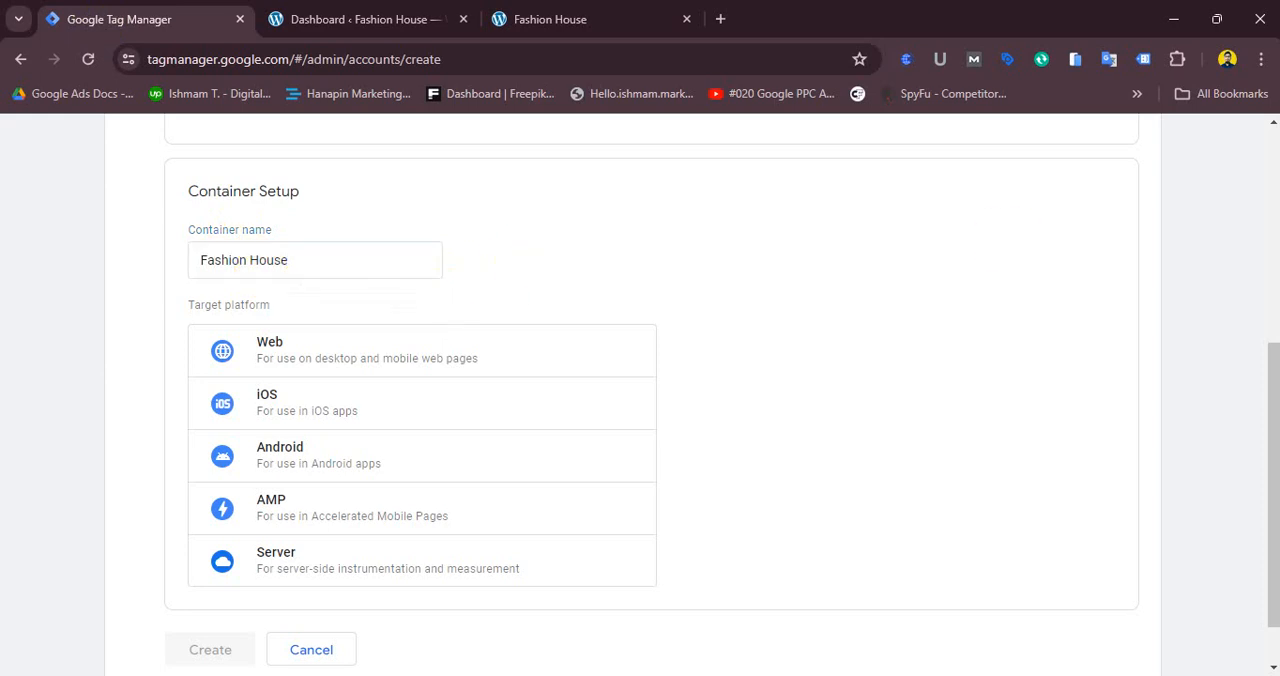
click(271, 342)
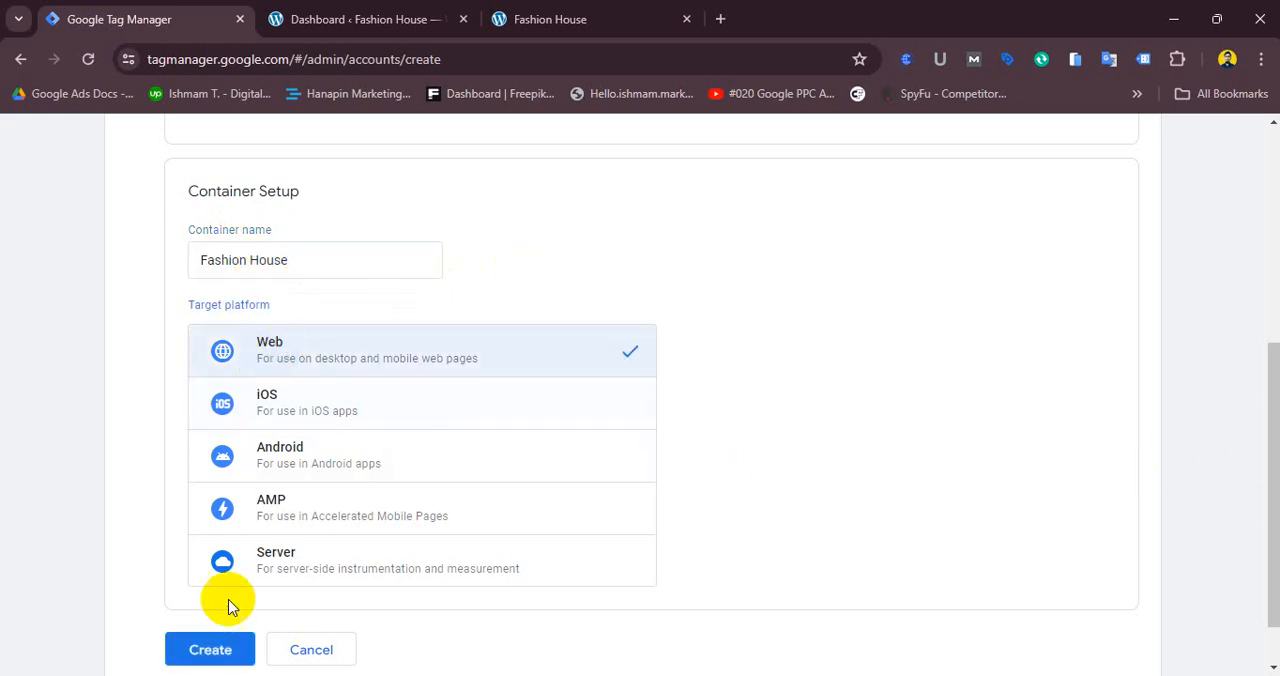
- Create the container, accepting the Tag Manager Terms of Service and the GDPR Data Processing Terms
click(222, 650)
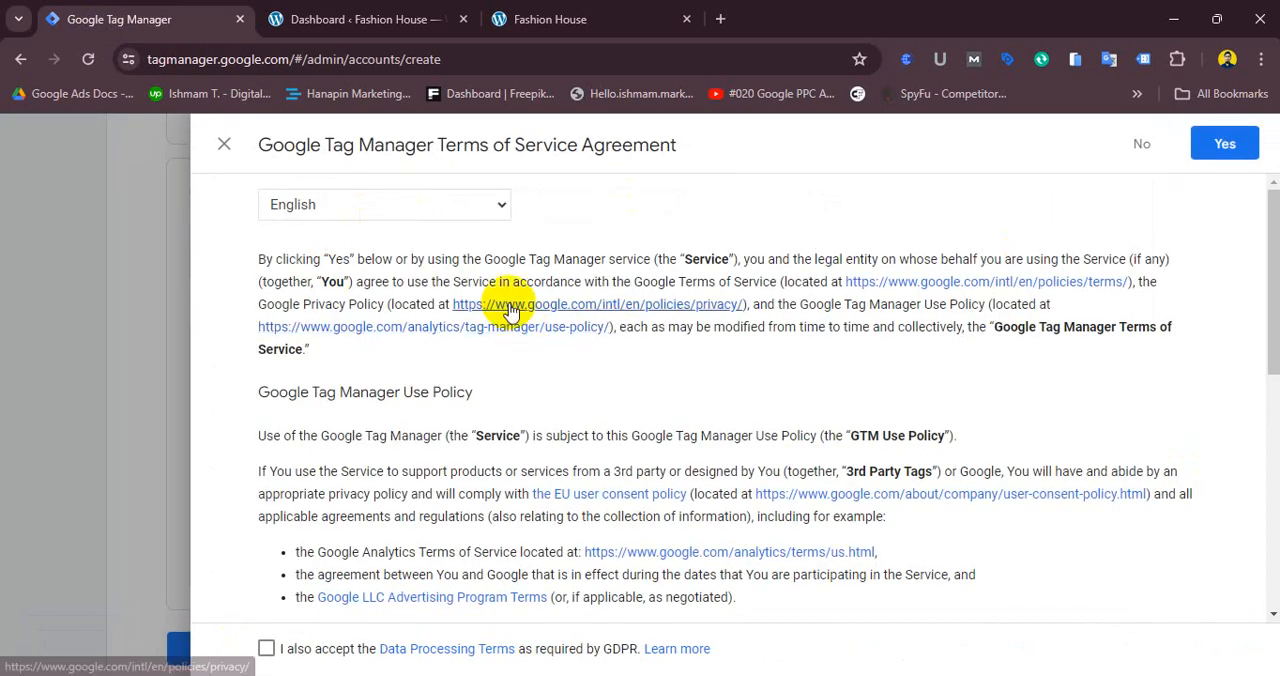
click(266, 648)
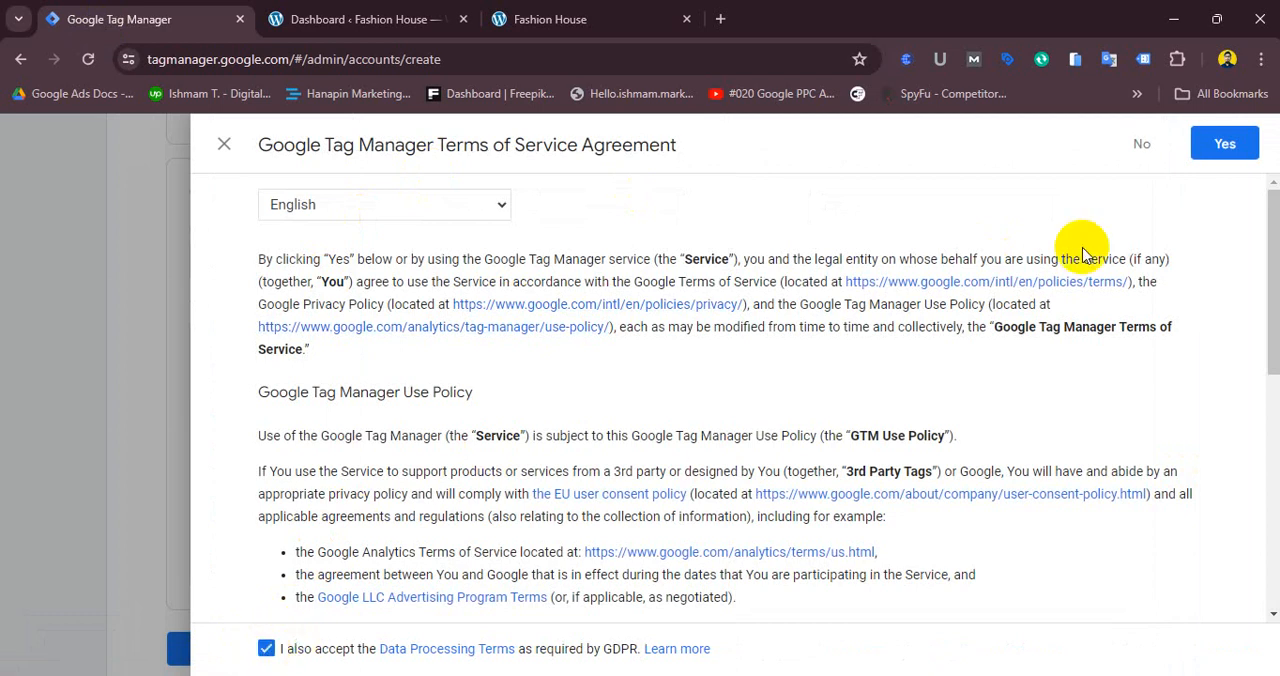
click(1226, 145)
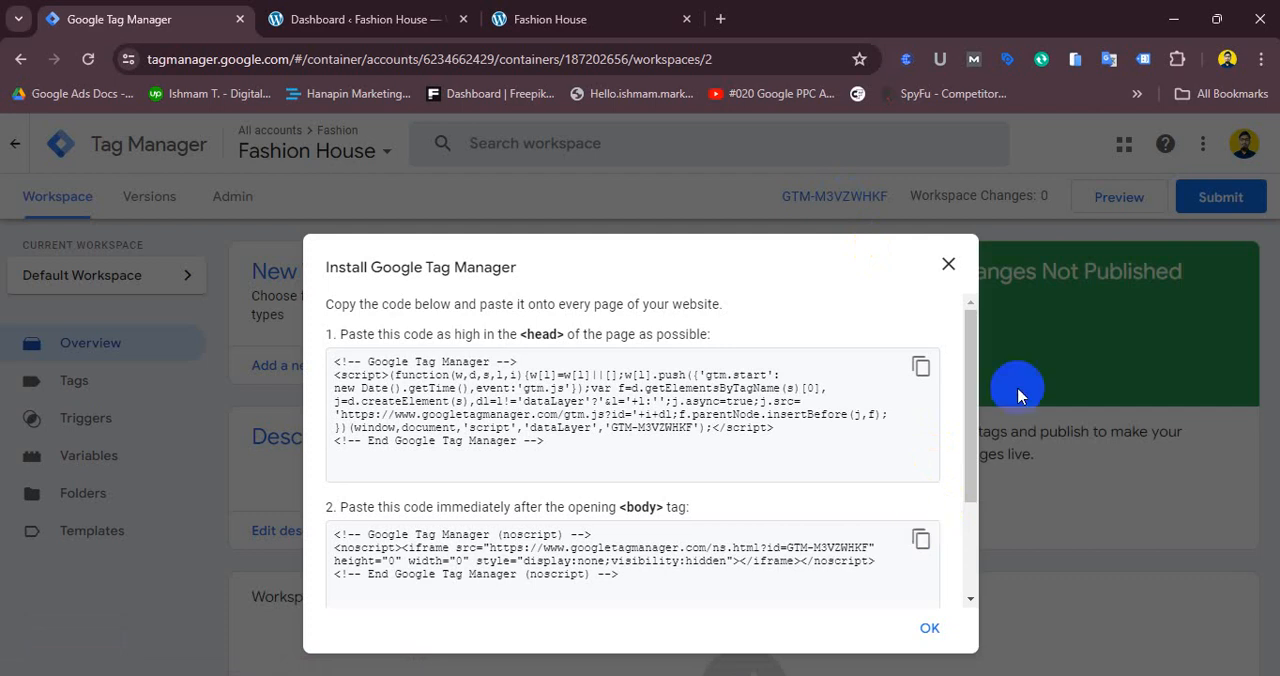
click(605, 14)
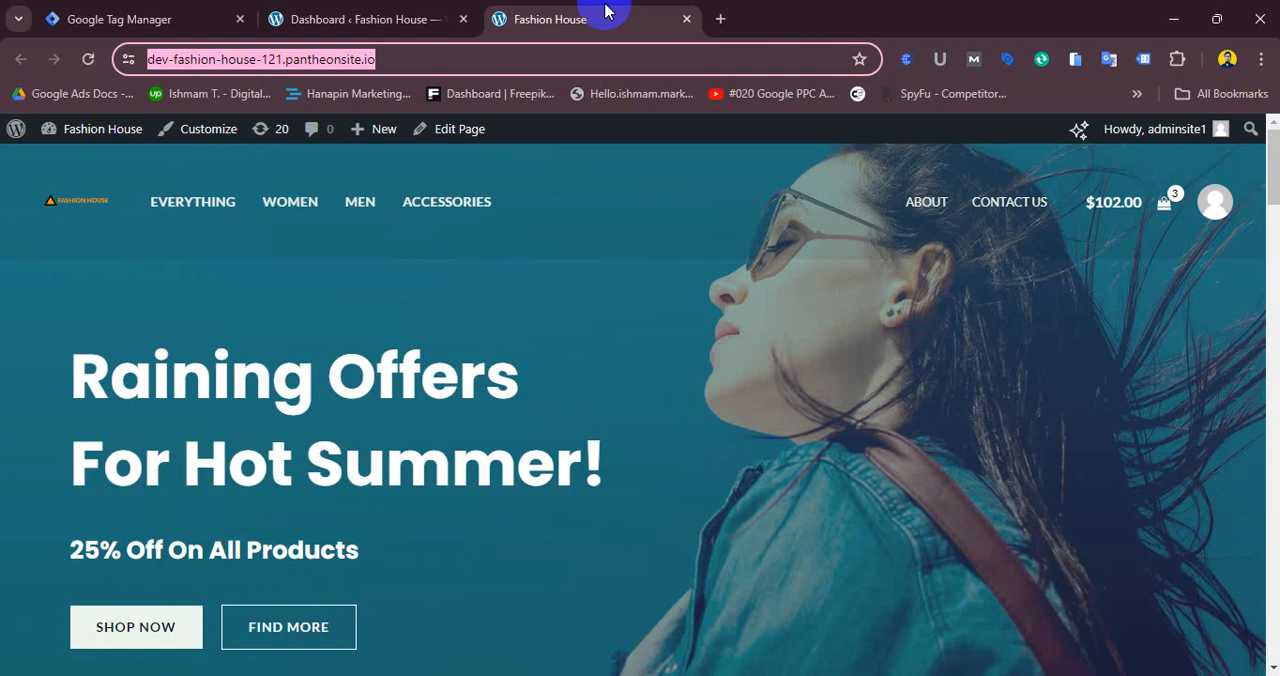
scroll(551, 365, down, 15)
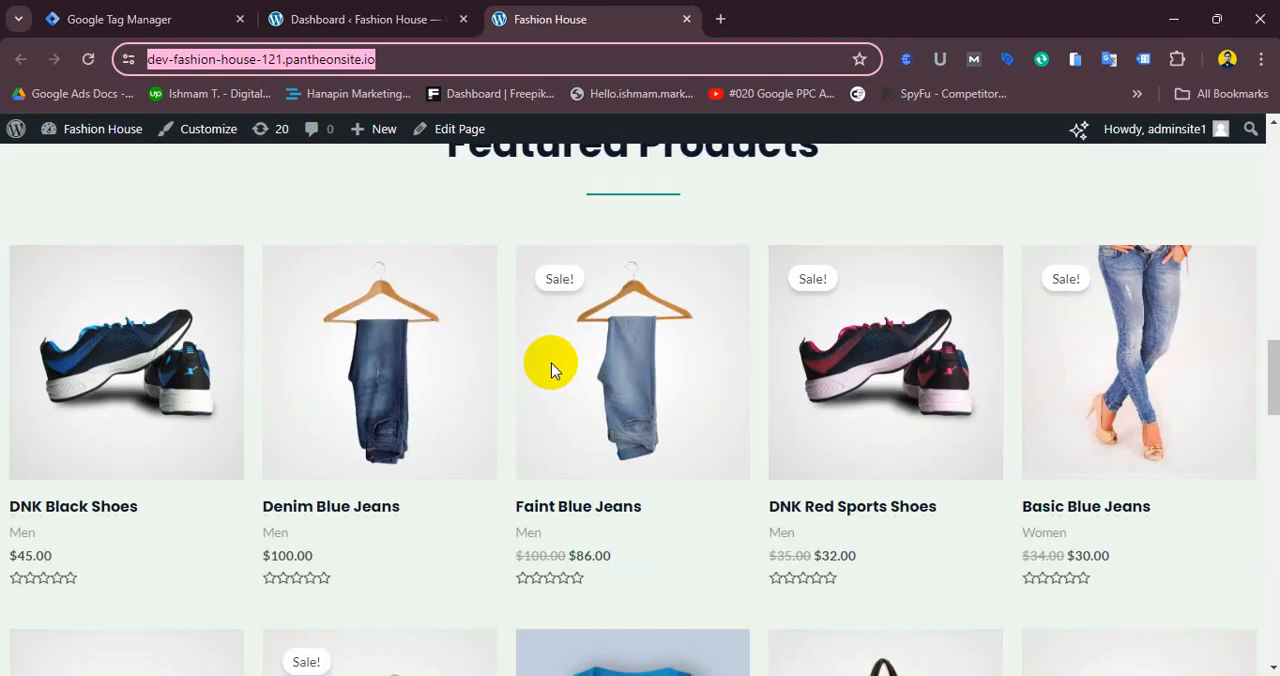
scroll(551, 363, up, 3)
click(110, 16)
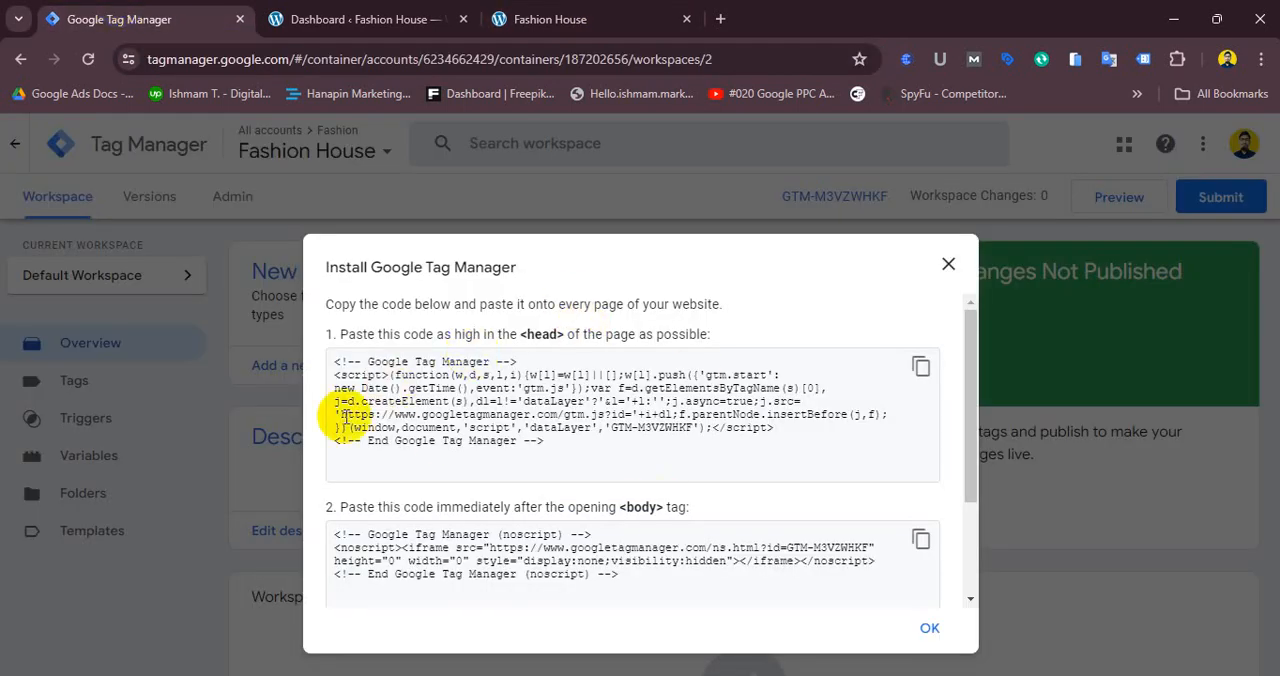
- Examine the head installation code snippet, including its container ID and gtm.js URL
drag(336, 362, 457, 465)
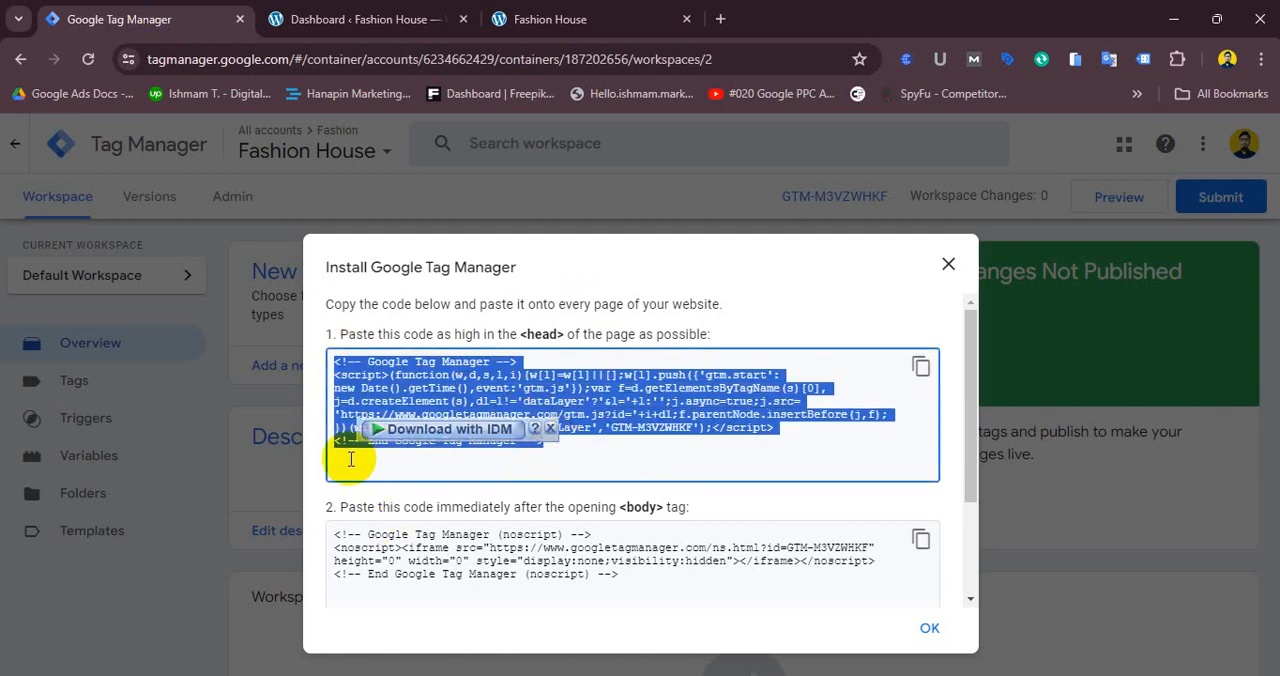
click(357, 376)
drag(320, 360, 564, 440)
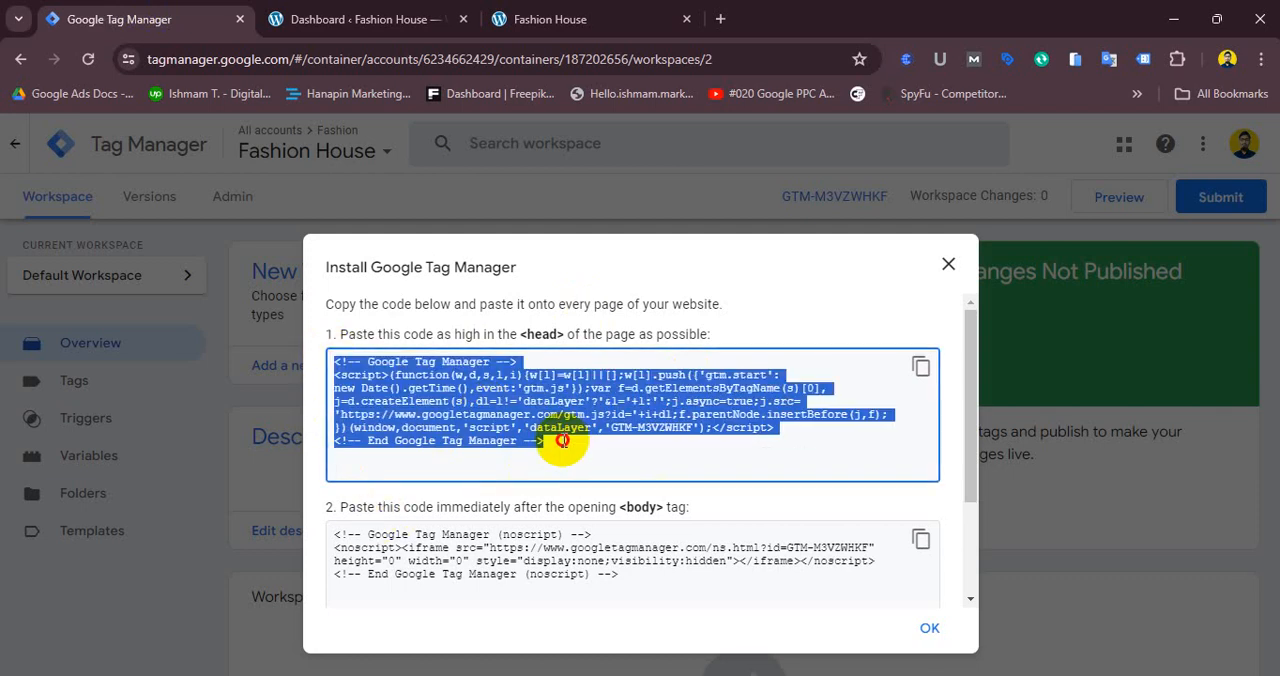
click(388, 378)
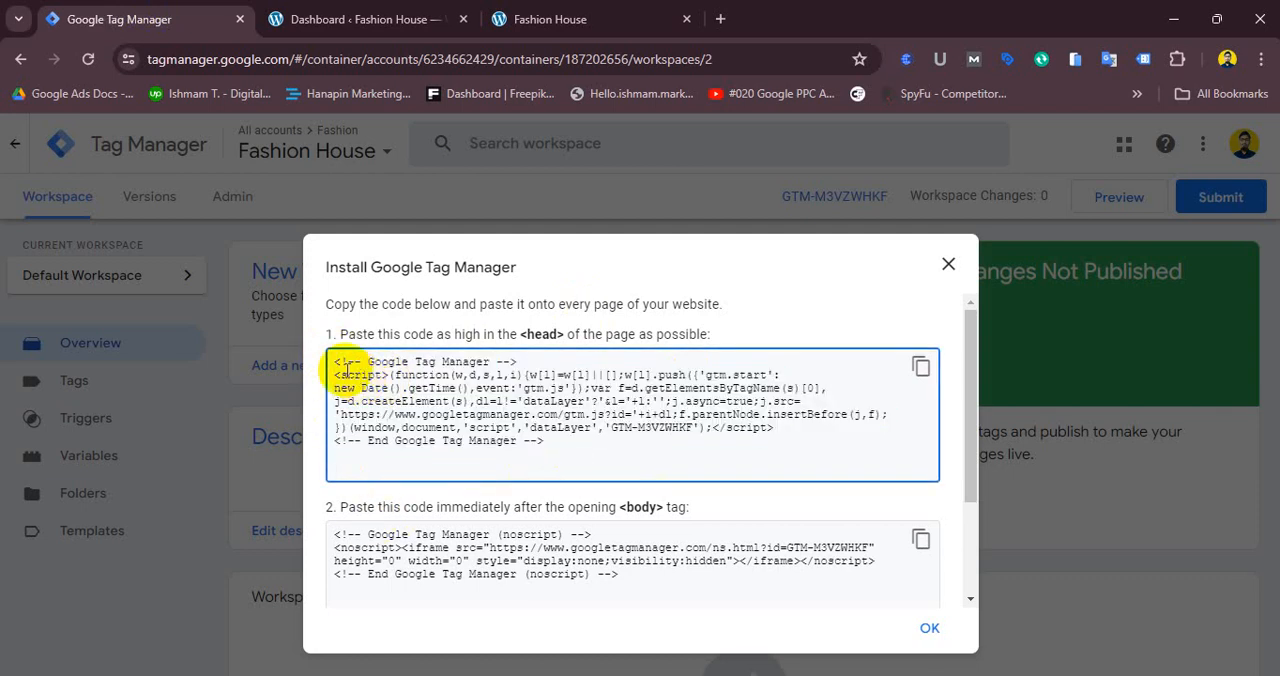
drag(366, 362, 490, 364)
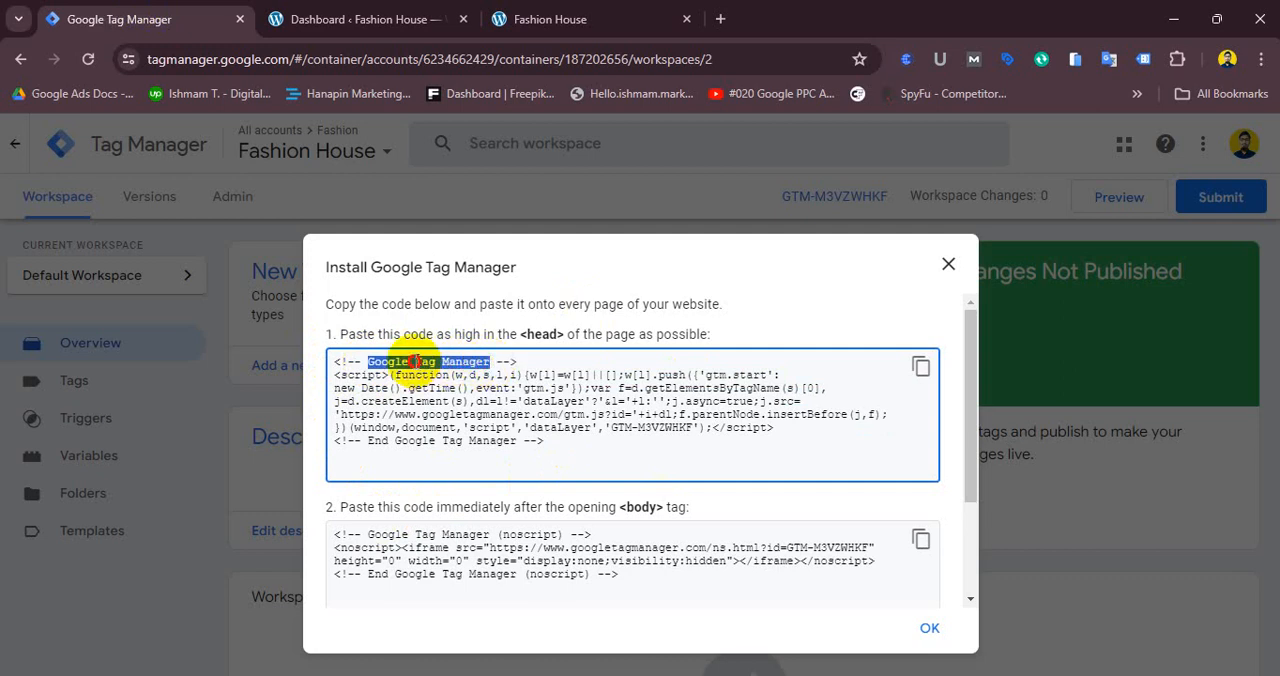
click(426, 365)
double_click(426, 365)
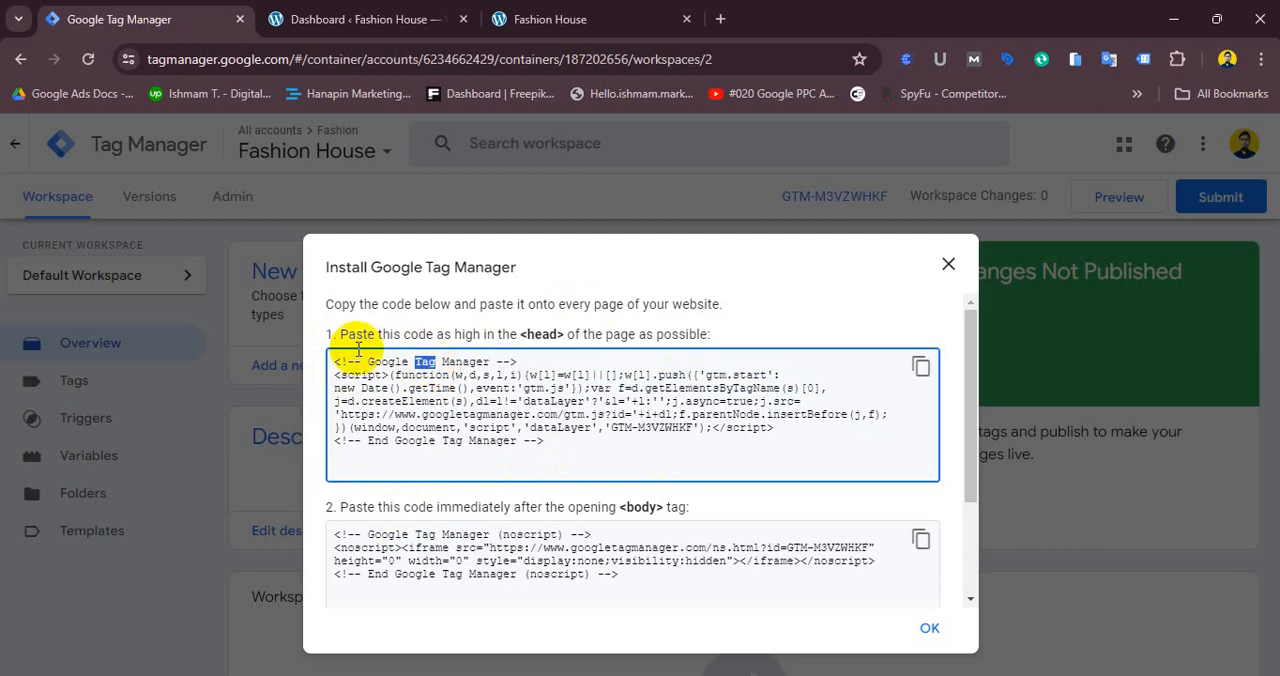
click(425, 366)
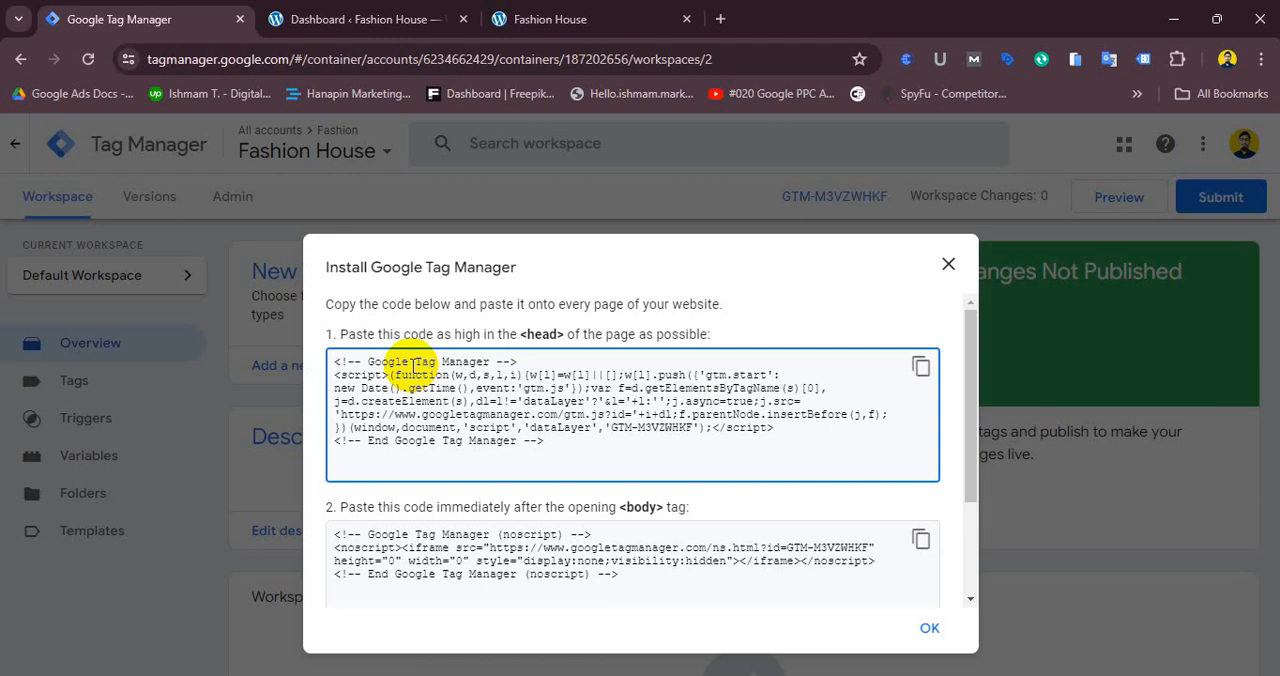
click(774, 675)
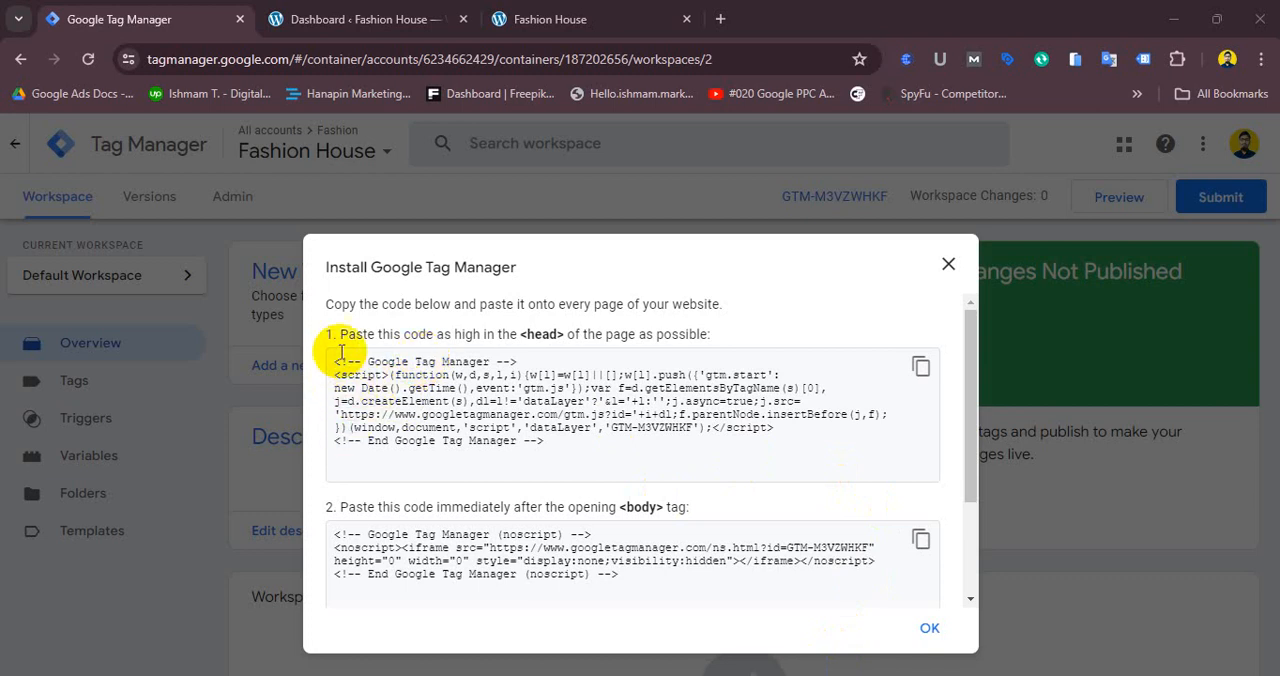
drag(335, 361, 538, 446)
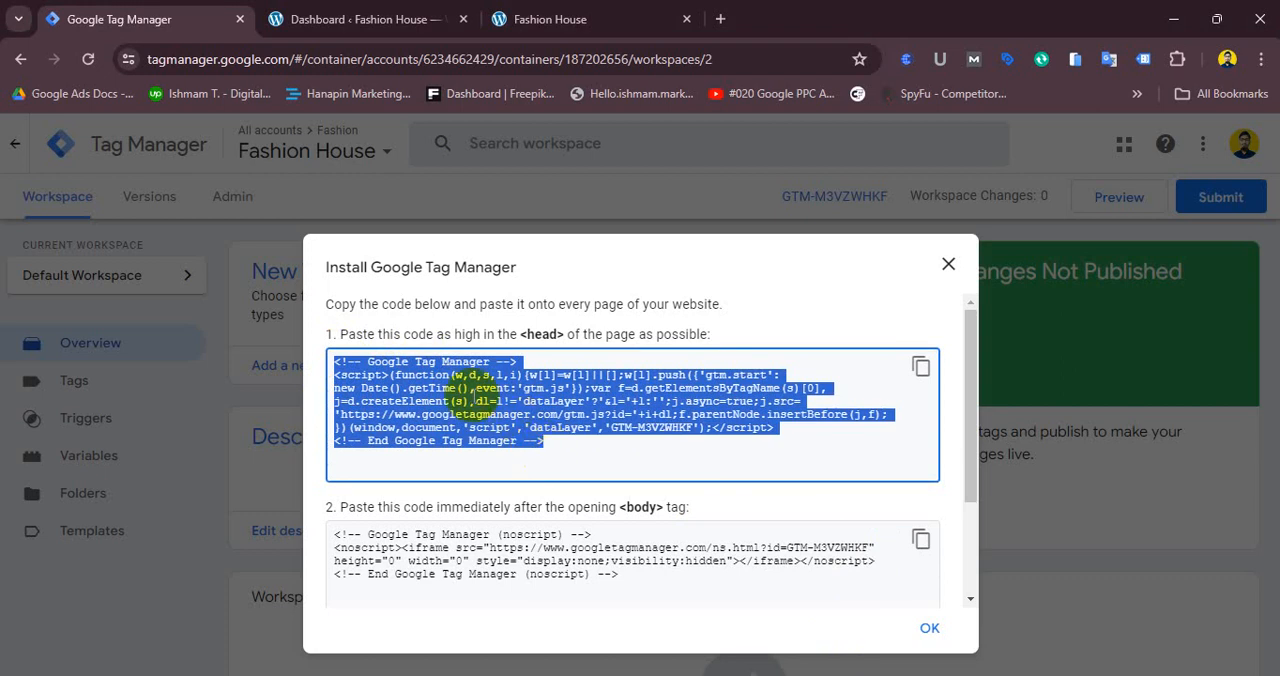
click(466, 392)
drag(329, 369, 558, 448)
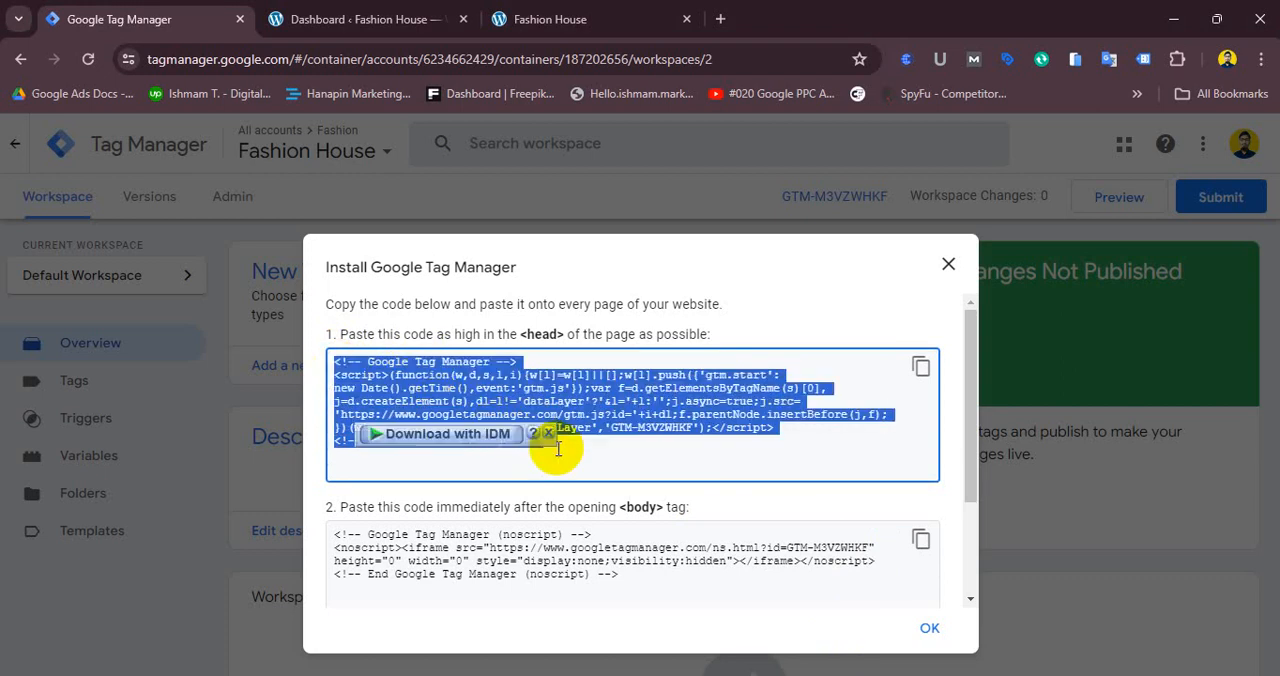
click(438, 378)
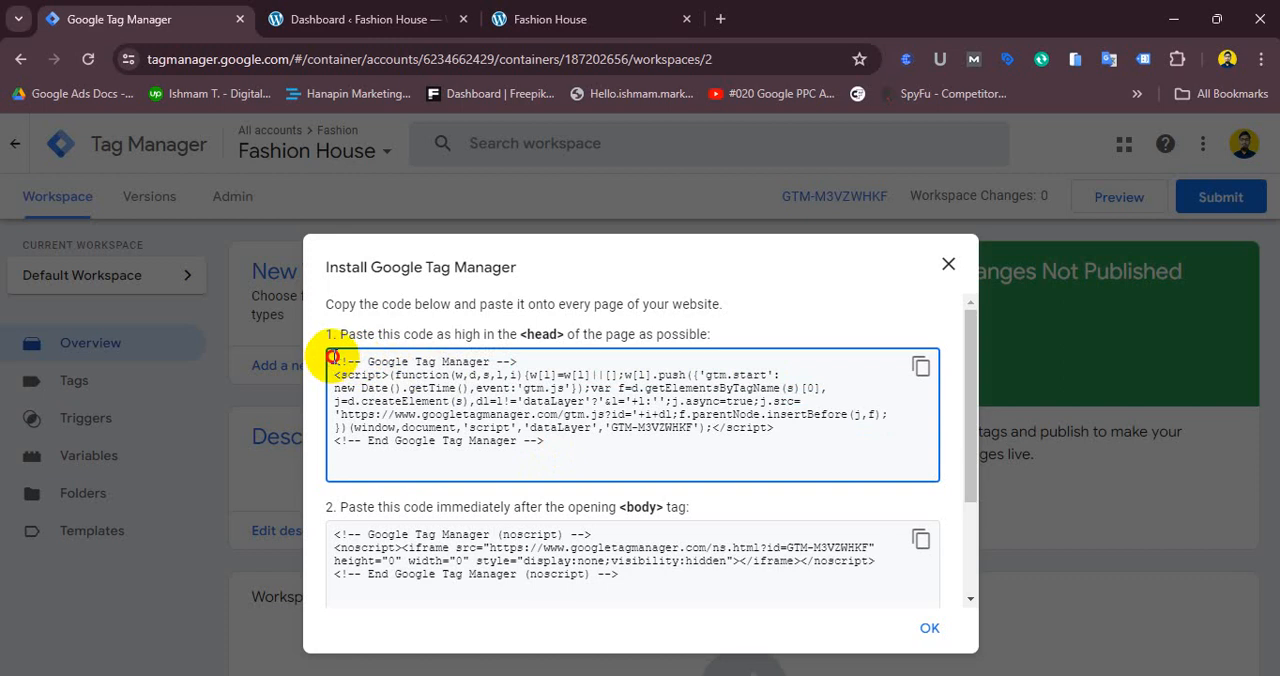
drag(333, 361, 572, 443)
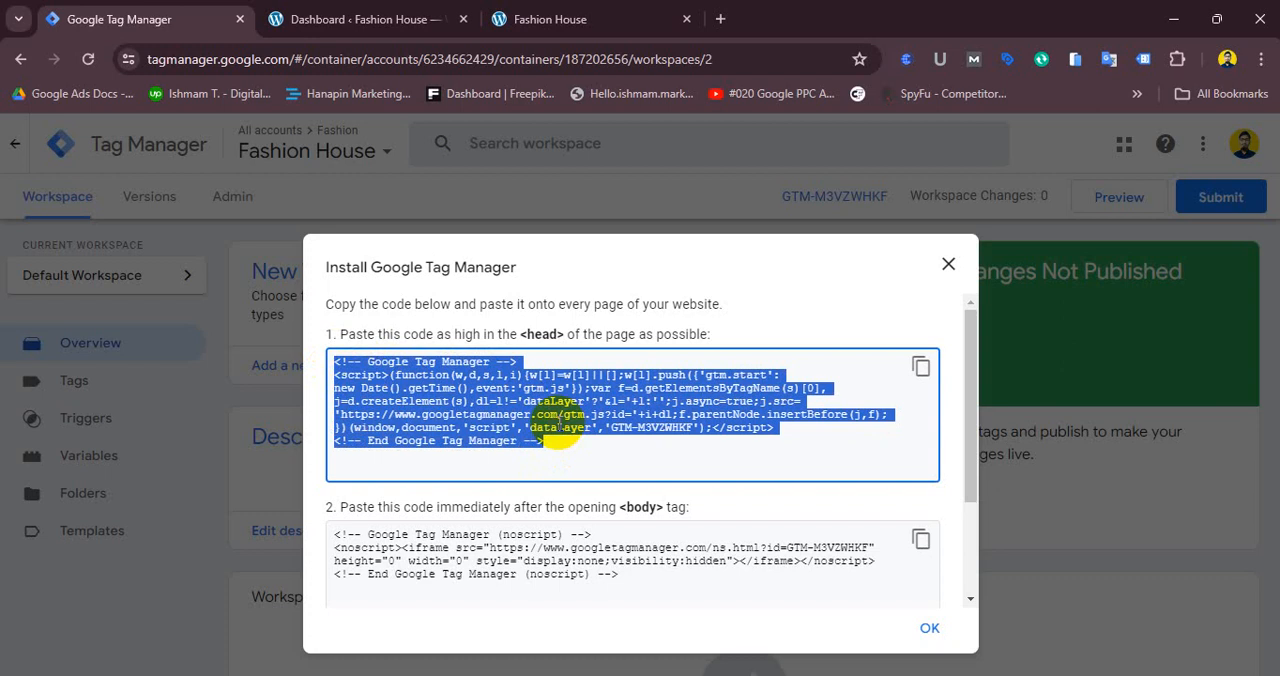
click(339, 361)
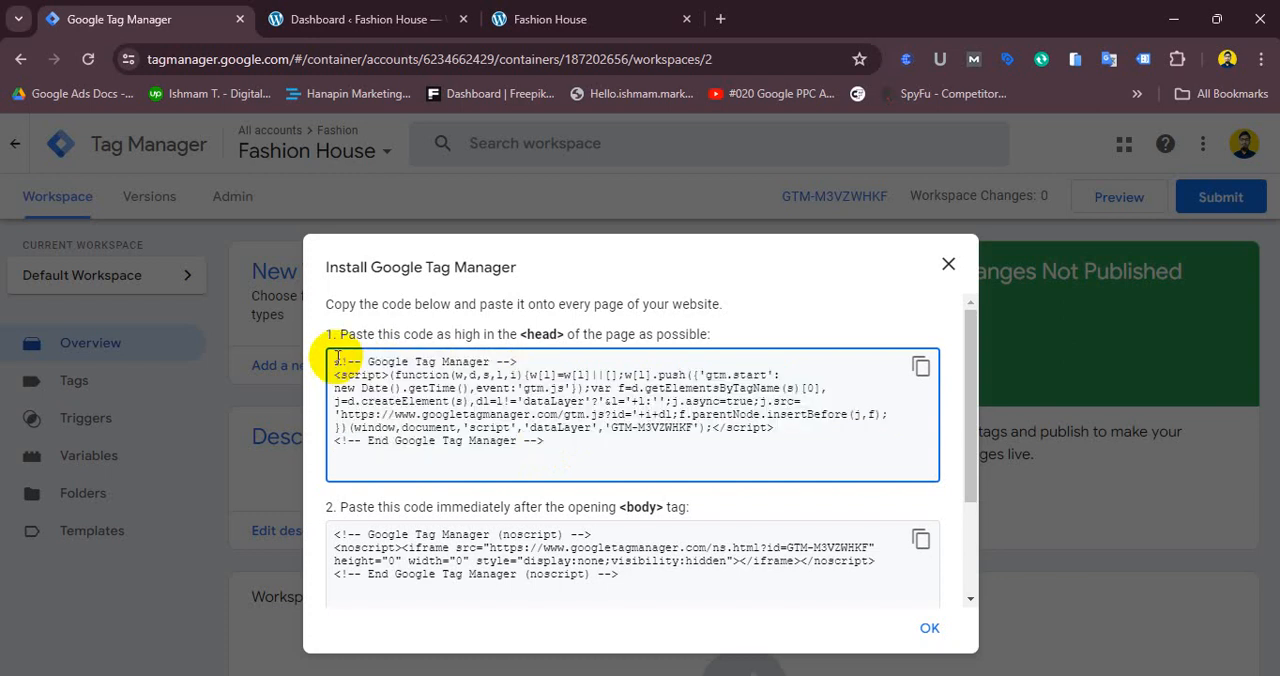
drag(337, 361, 550, 448)
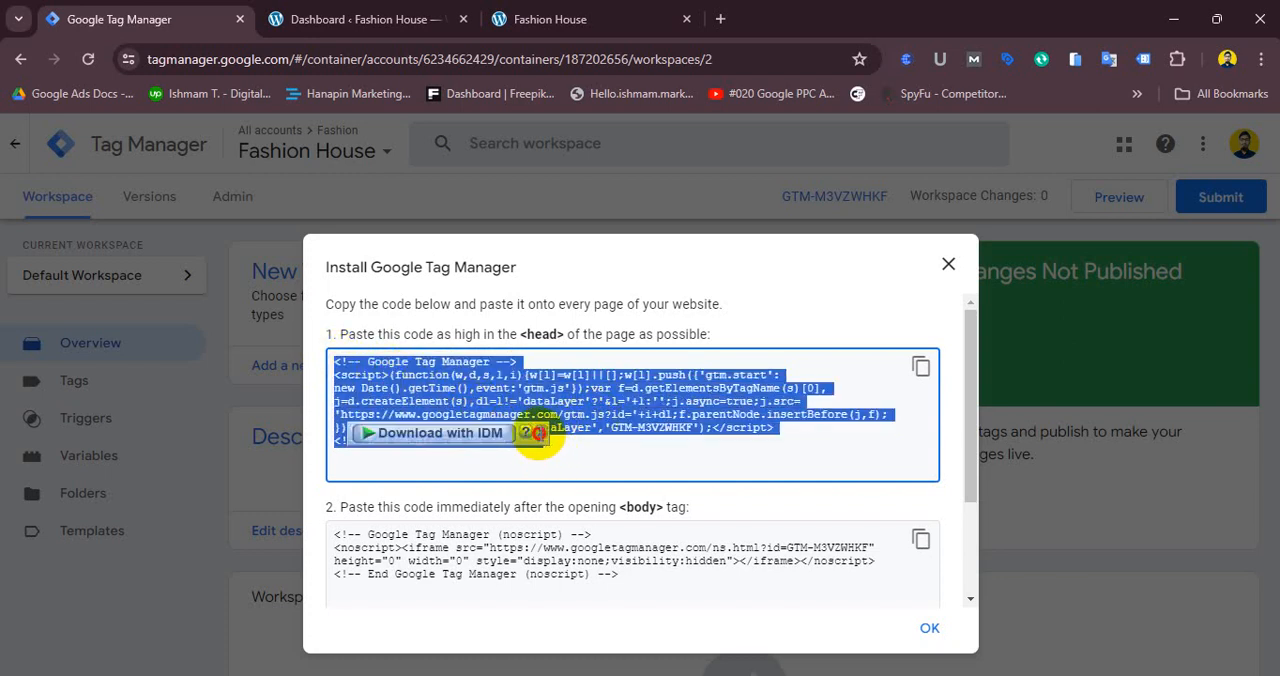
click(539, 441)
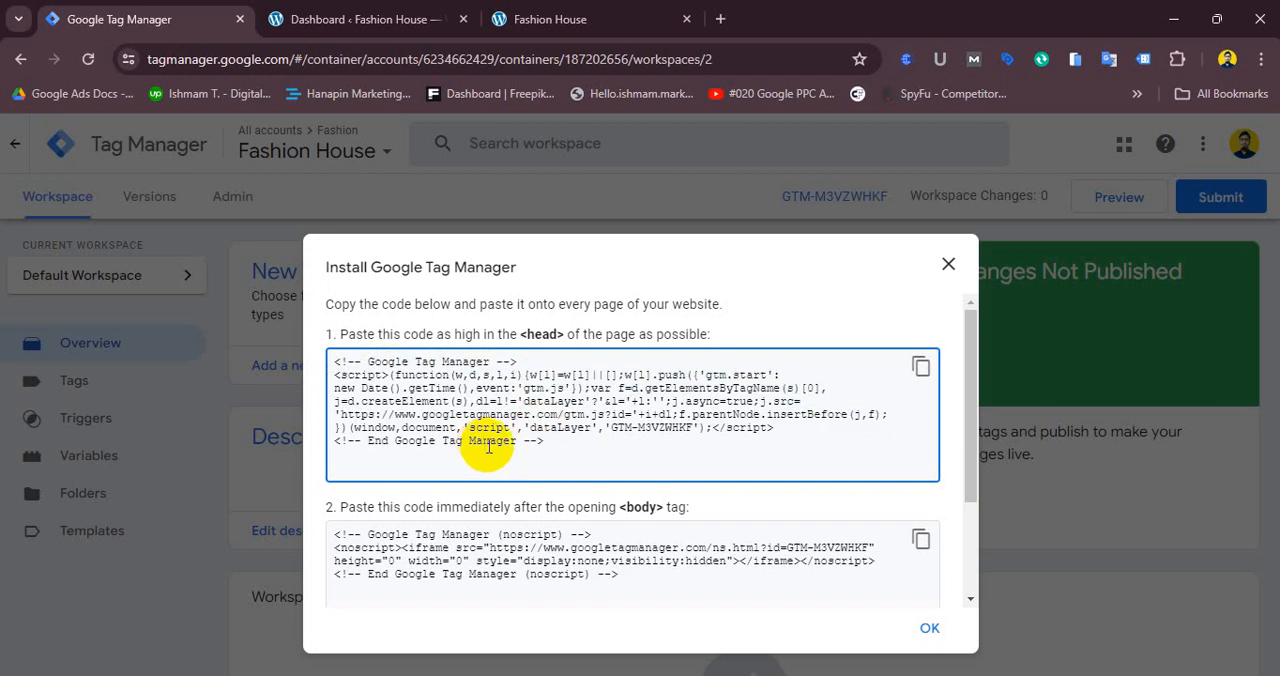
drag(614, 427, 690, 432)
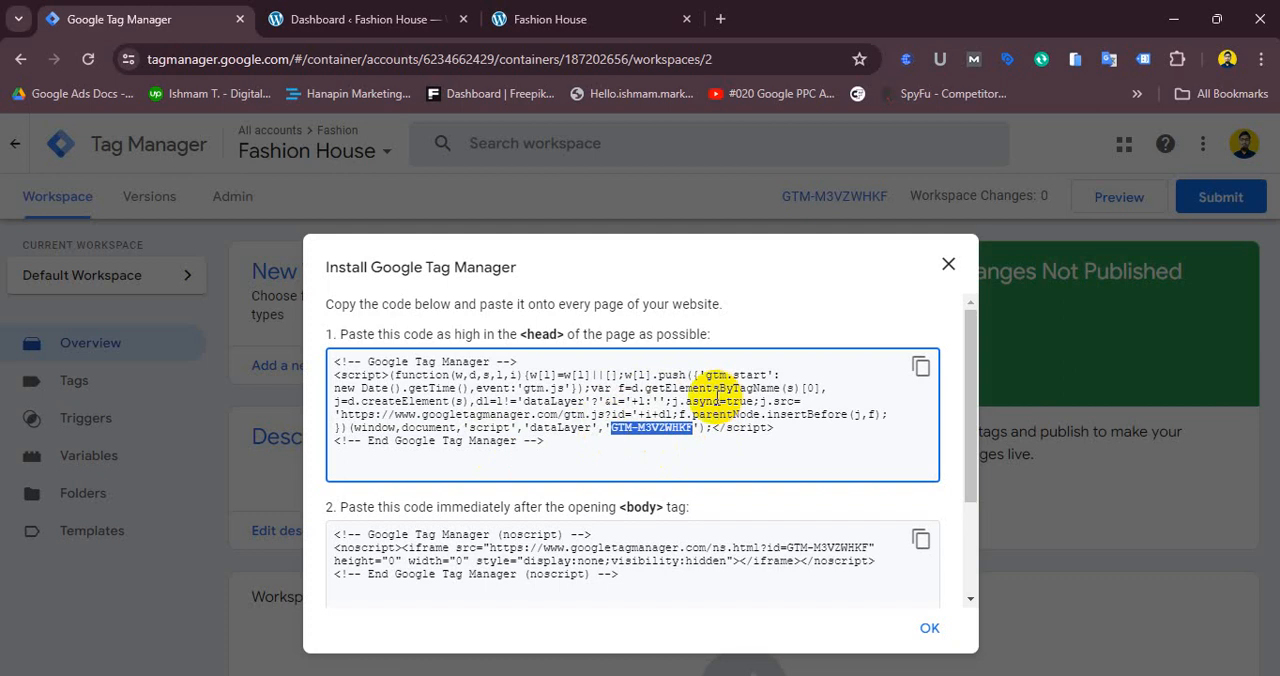
click(651, 407)
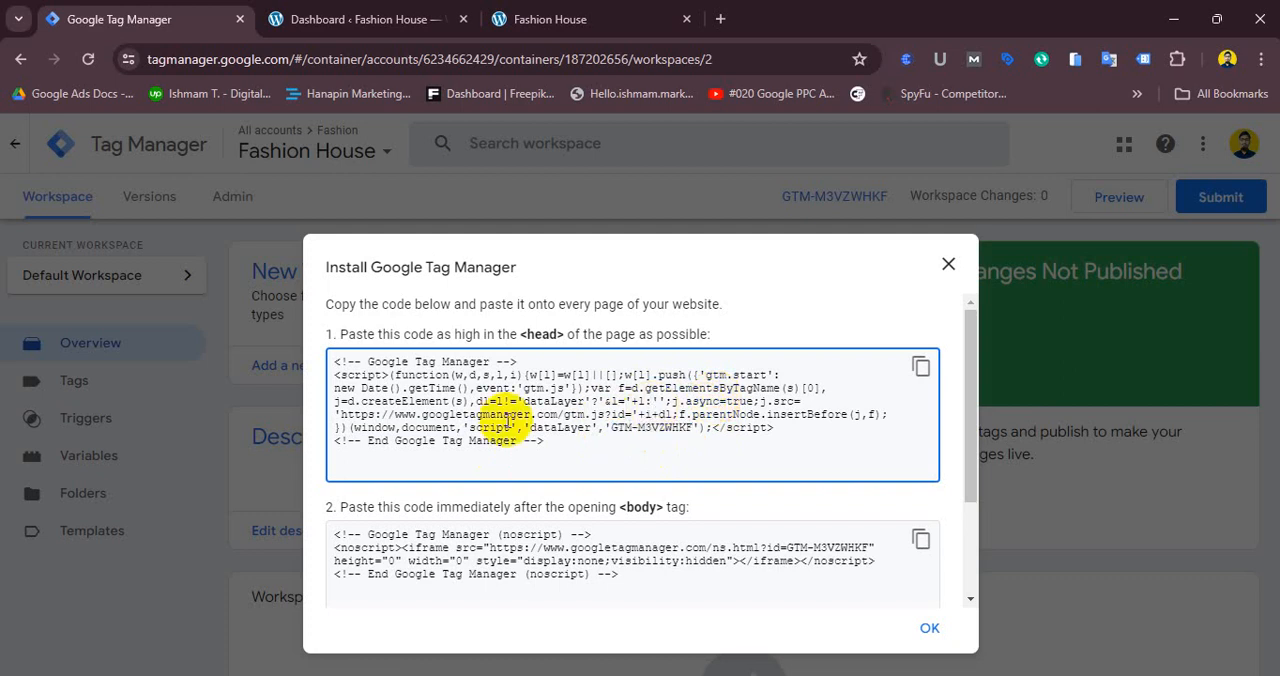
drag(341, 413, 600, 414)
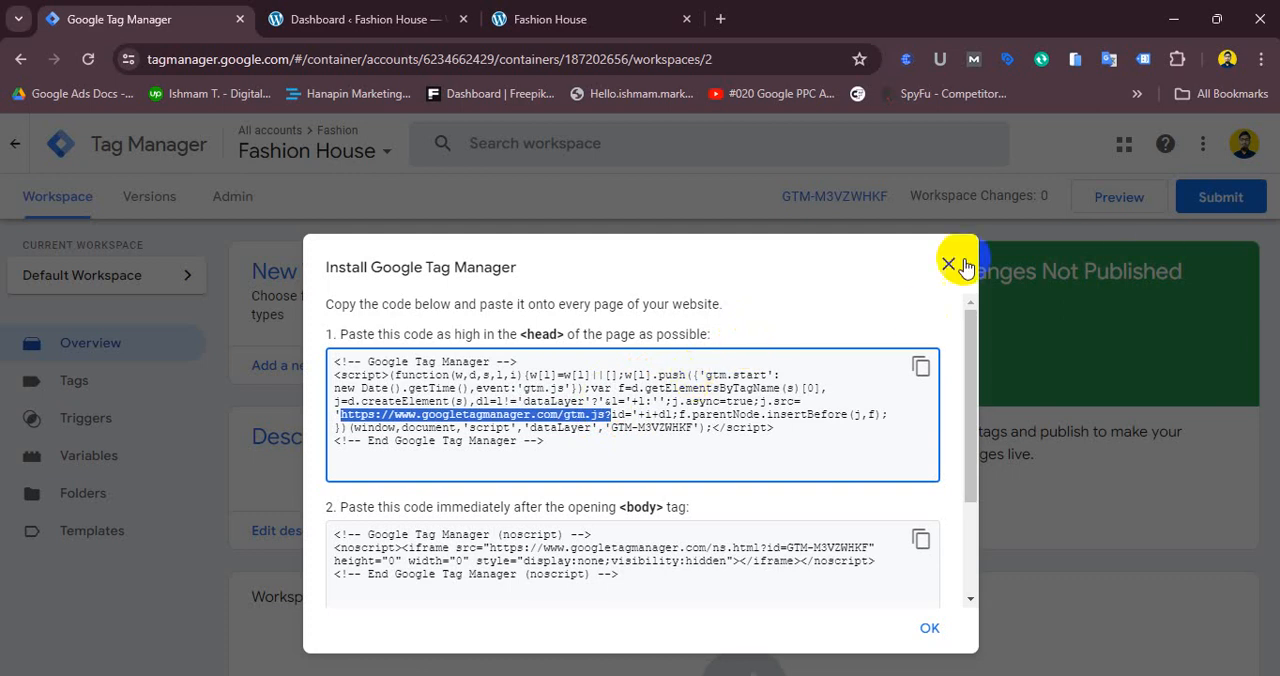
- Compare the body noscript snippet with the head snippet and close the Install Google Tag Manager dialog
click(505, 561)
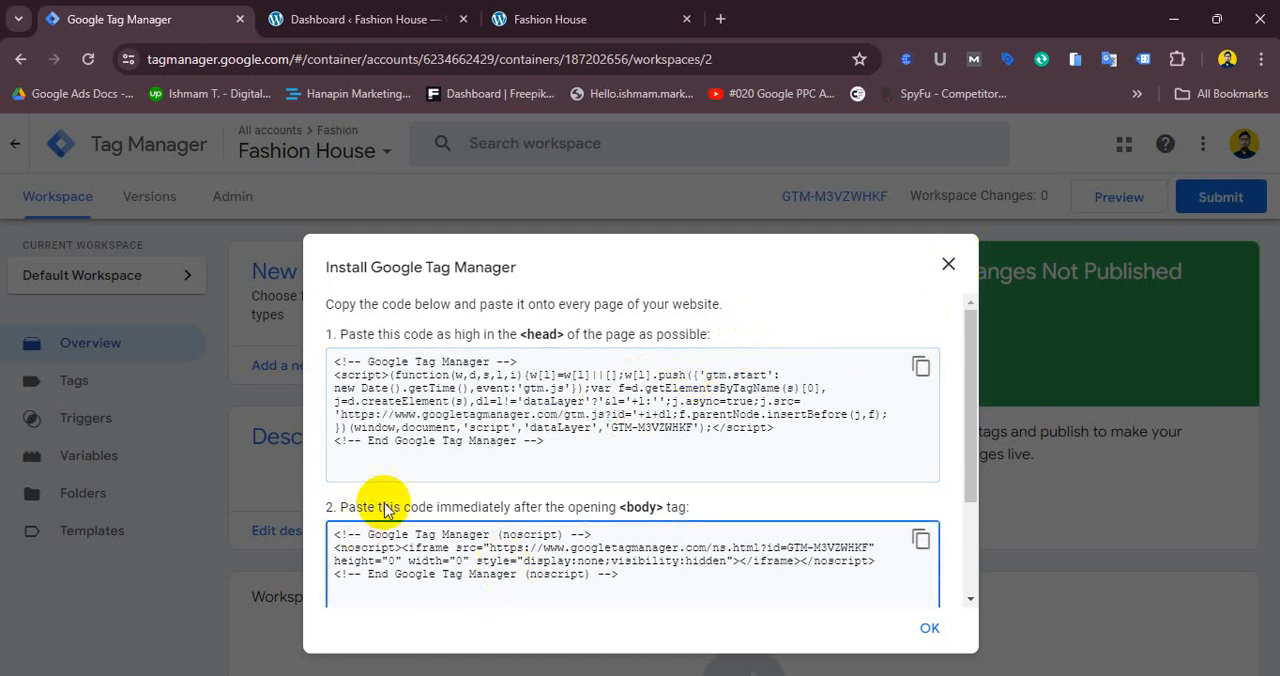
drag(355, 507, 684, 514)
drag(336, 535, 582, 562)
click(462, 403)
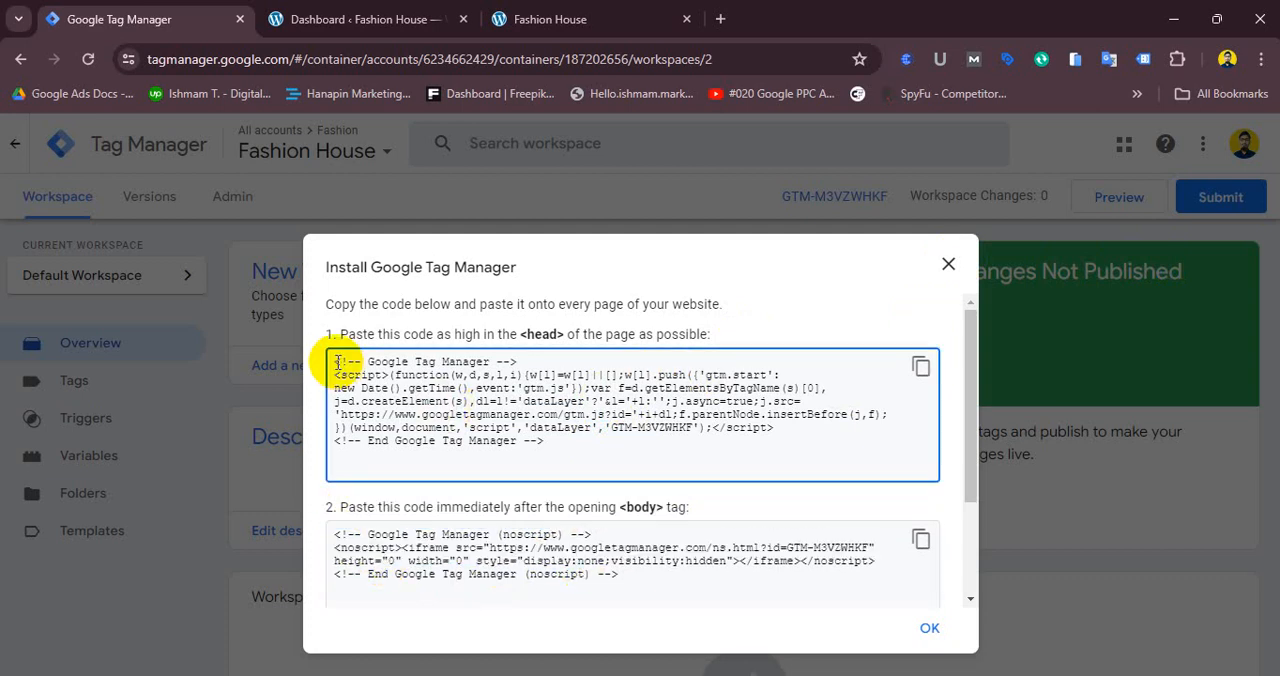
drag(338, 362, 562, 345)
click(470, 398)
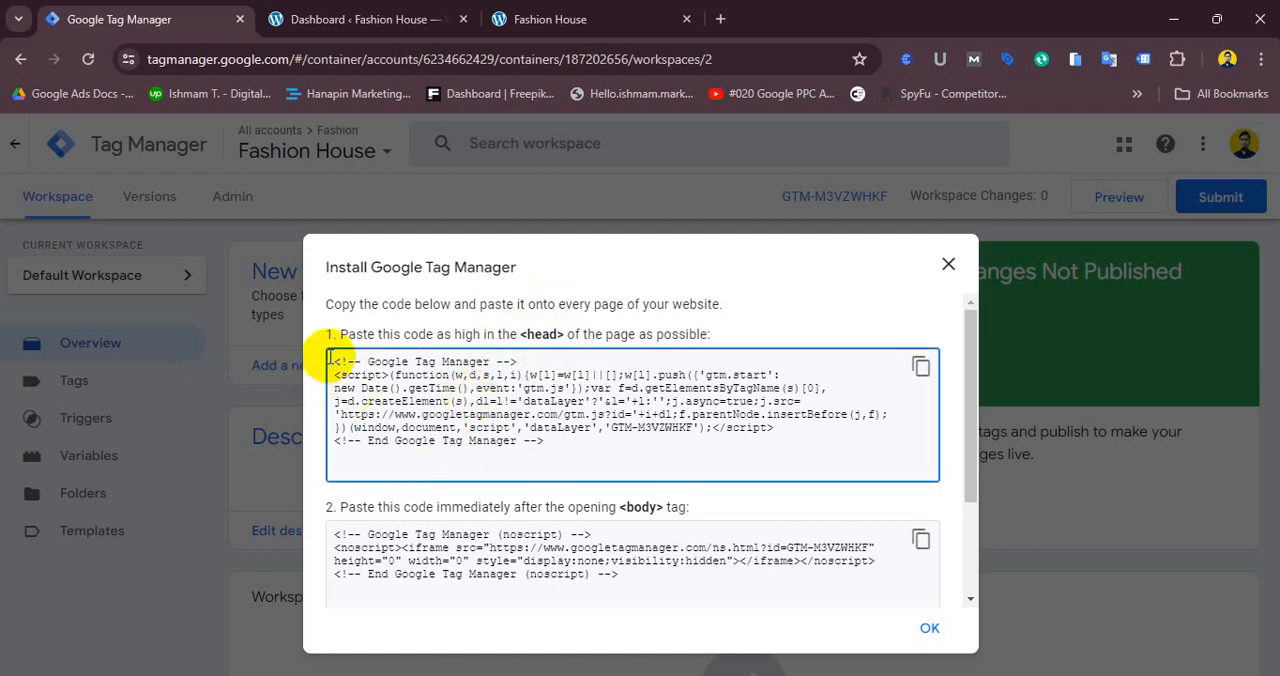
drag(334, 361, 537, 443)
click(410, 573)
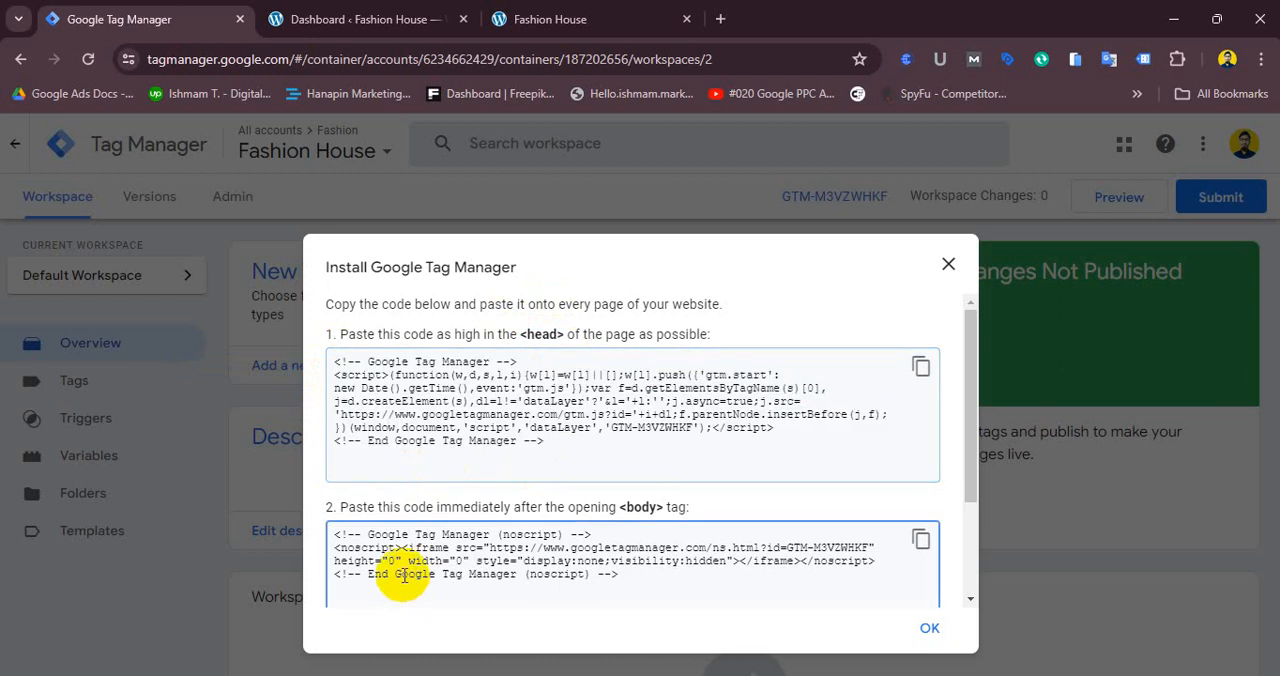
drag(338, 534, 708, 584)
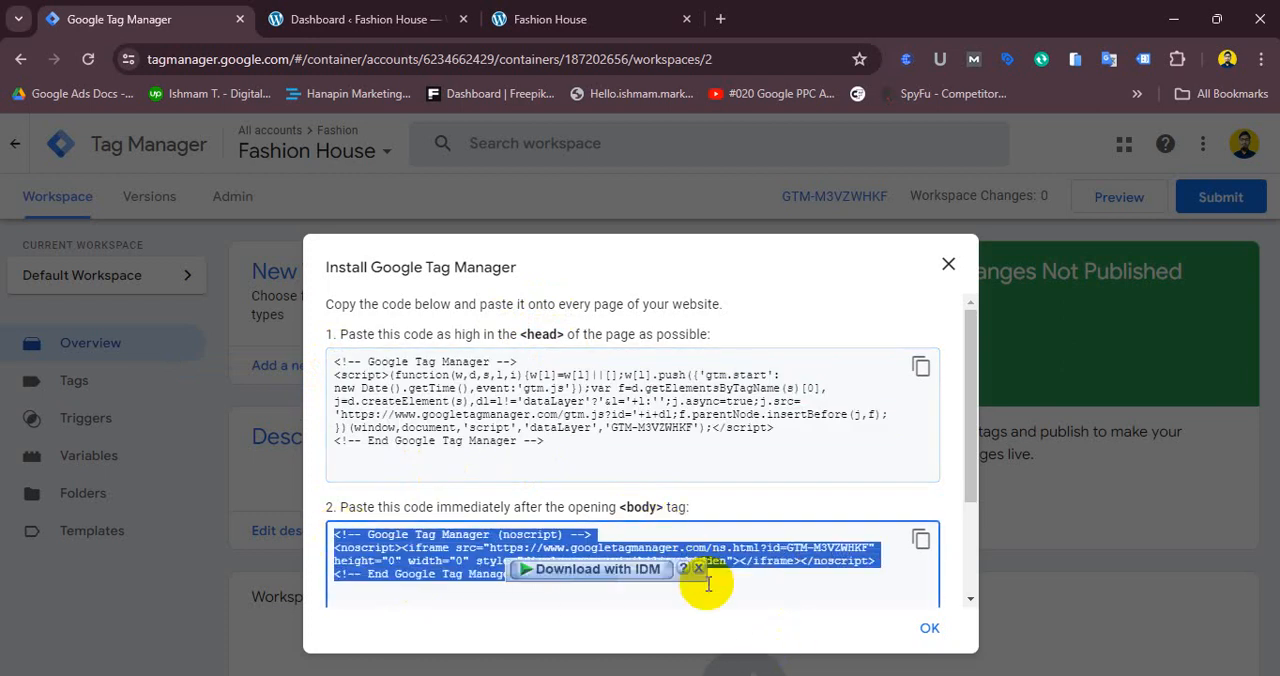
click(722, 522)
drag(974, 483, 808, 486)
click(948, 263)
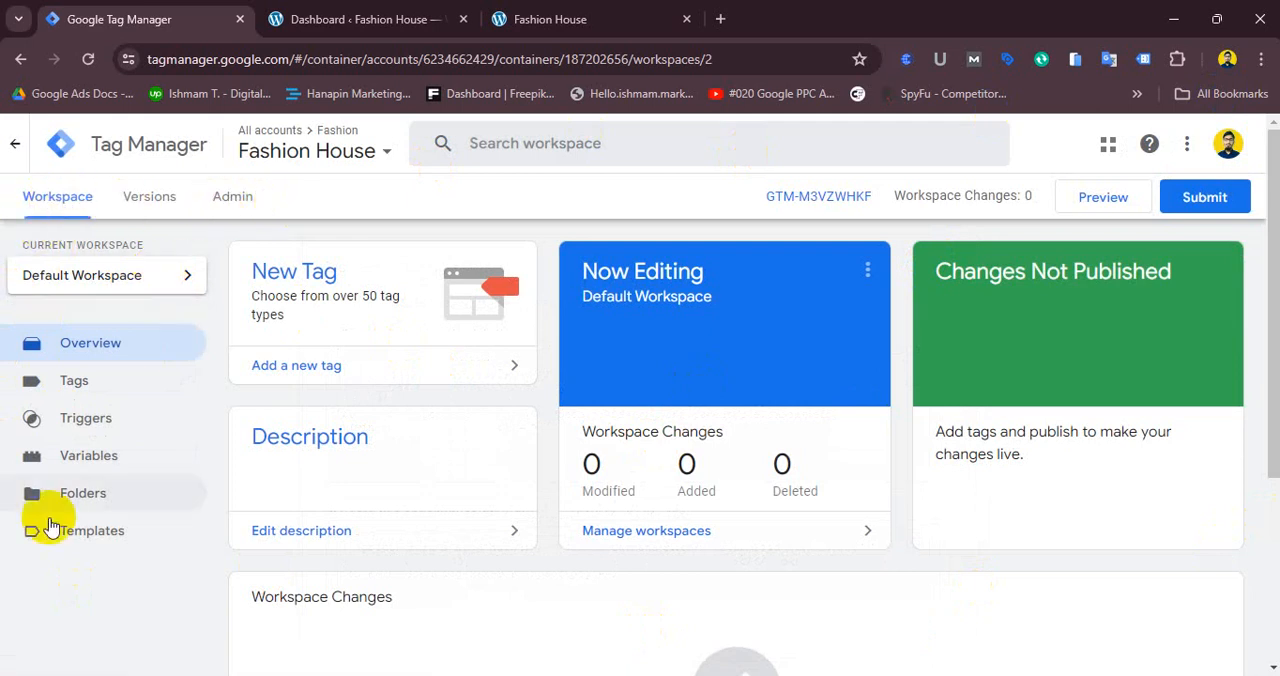
- Open the account's User Management permissions from the Admin area
click(240, 200)
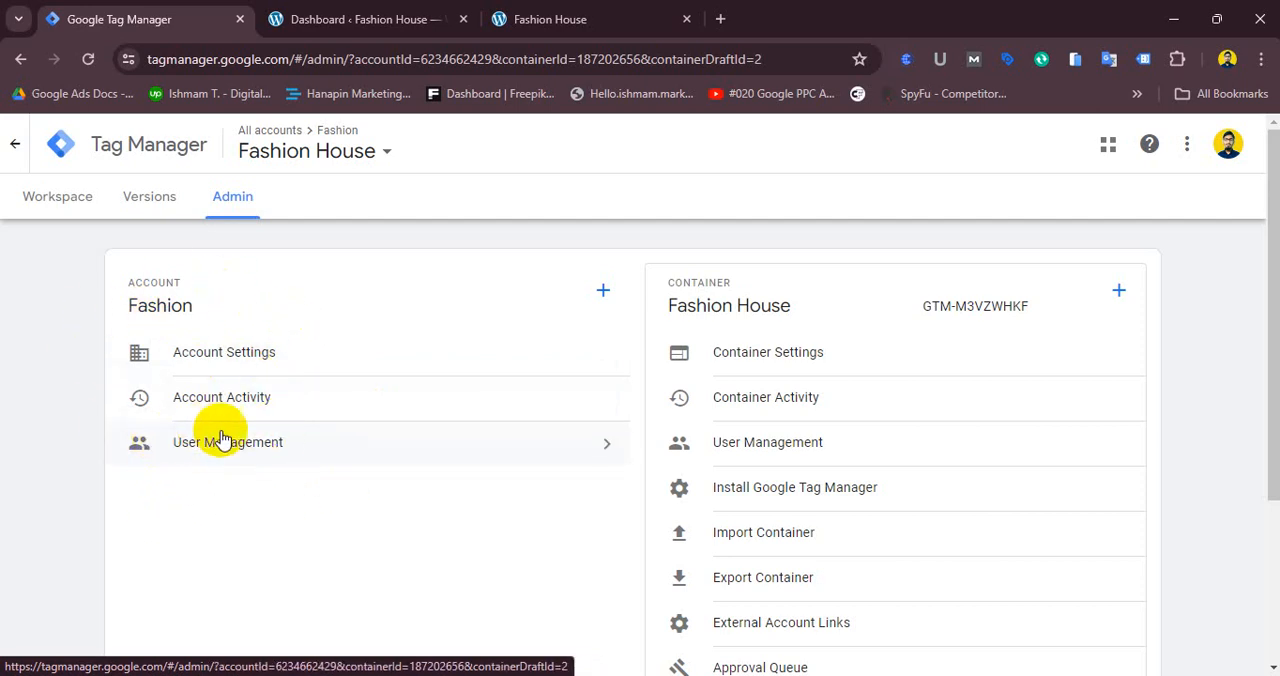
click(246, 451)
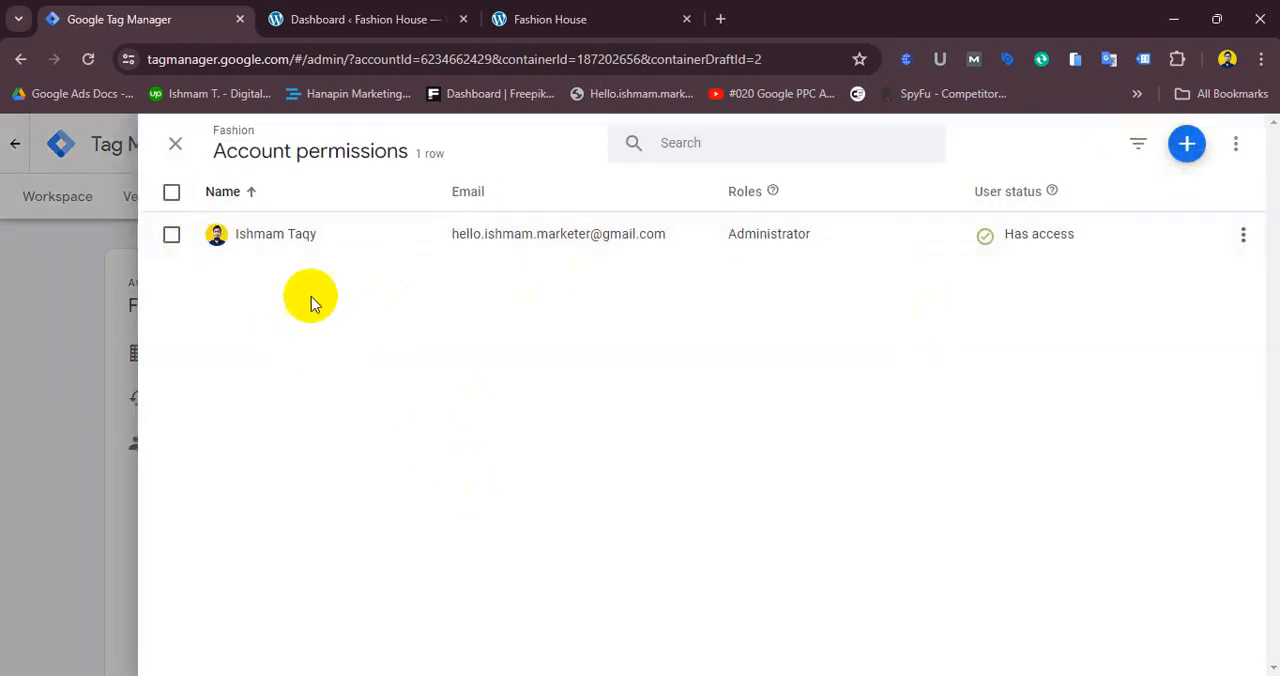
- Review the Add users invitation form for the account, then close it and the account permissions panel
click(1188, 147)
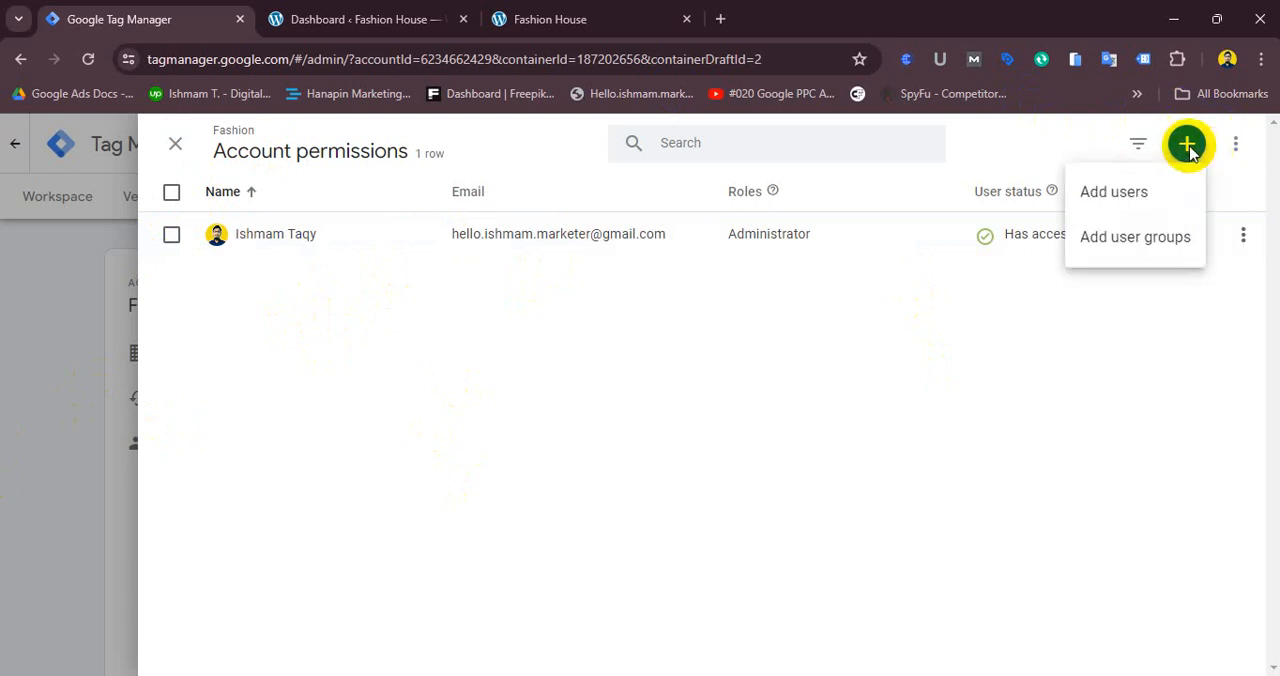
click(1117, 193)
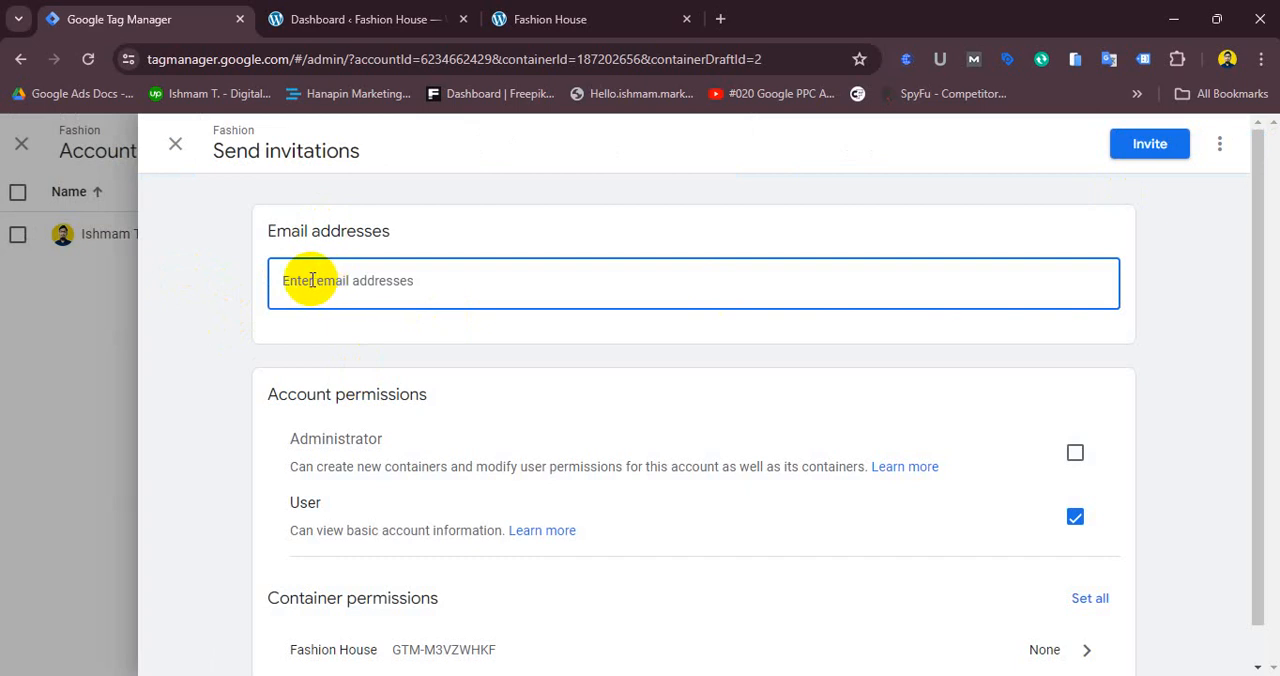
click(175, 144)
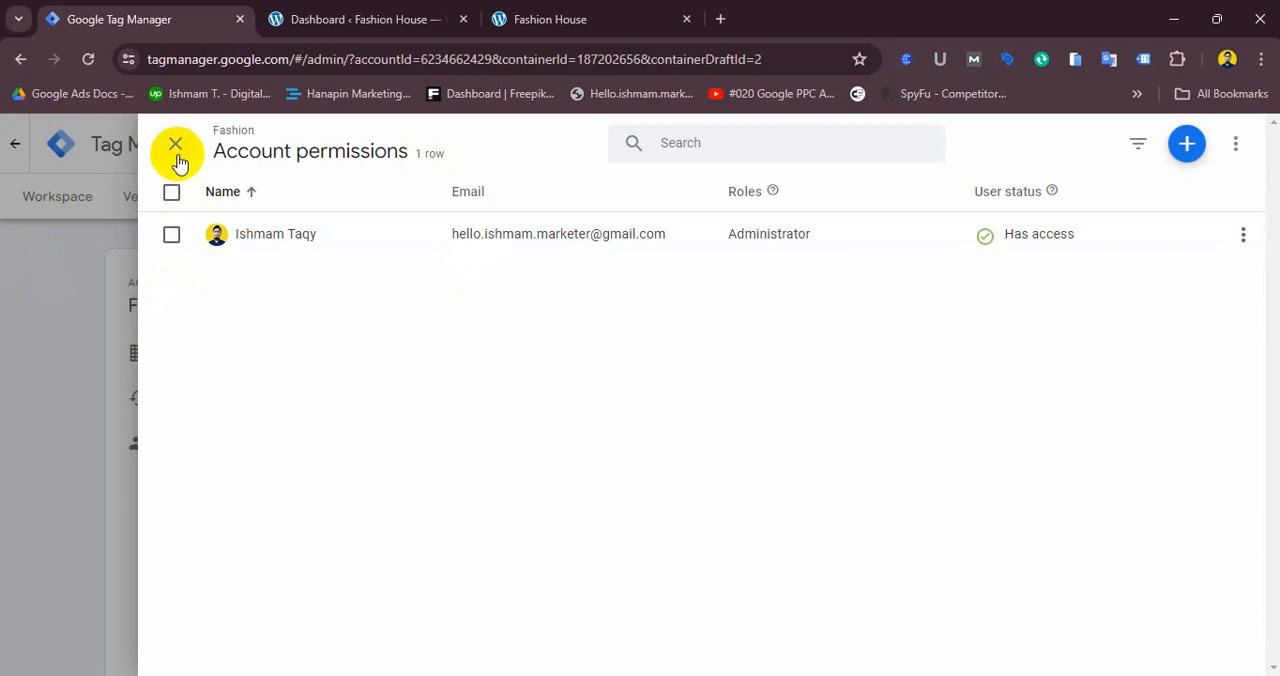
click(175, 146)
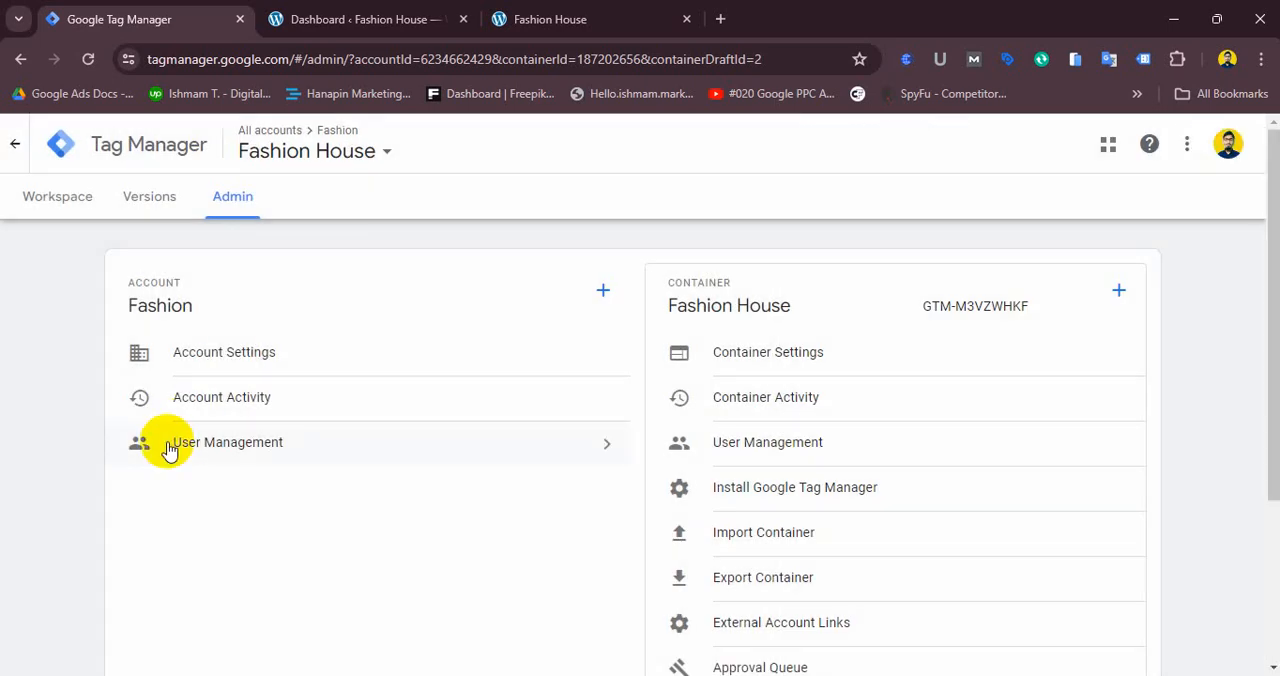
- Highlight the container ID GTM-M3VZWHKF shown beside the Fashion House container in Admin
click(543, 12)
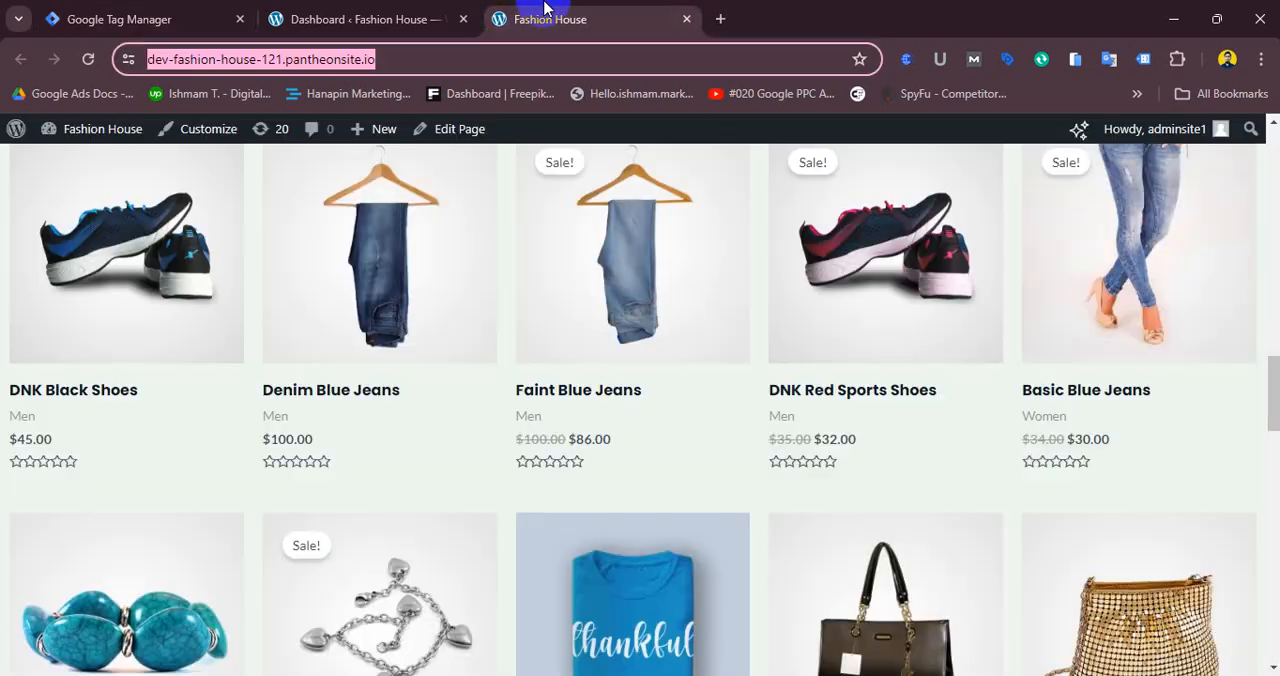
click(197, 28)
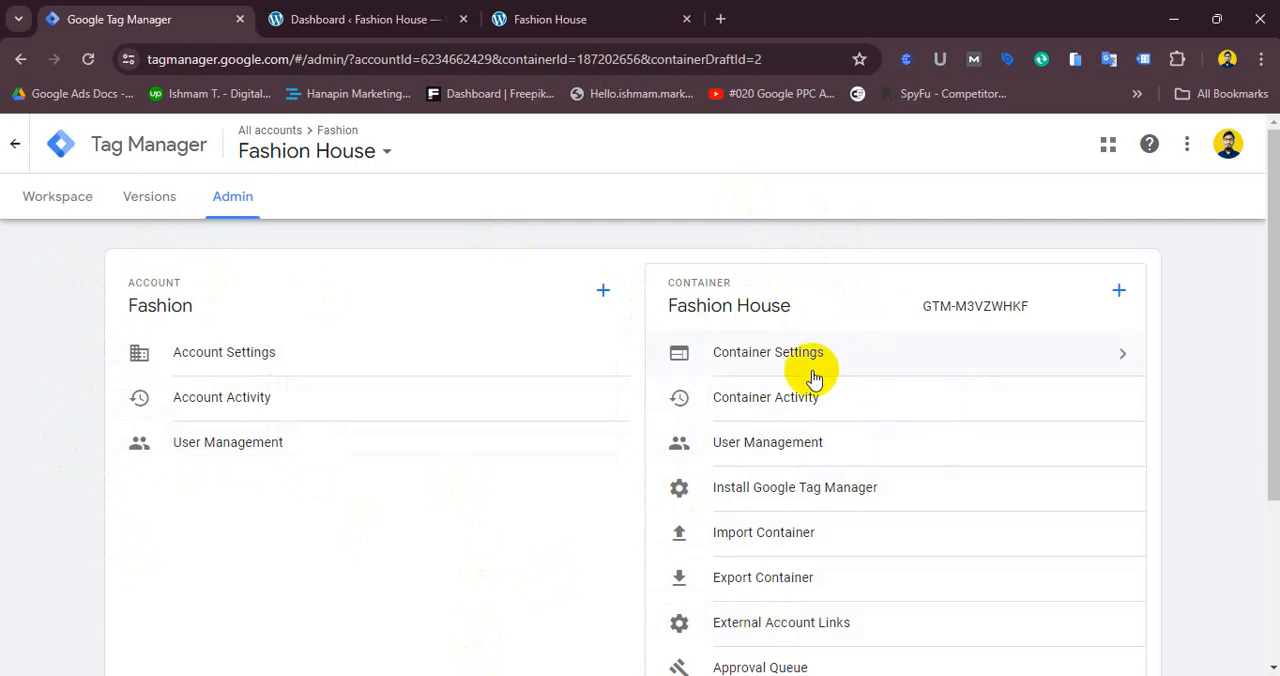
click(917, 306)
drag(917, 306, 1020, 318)
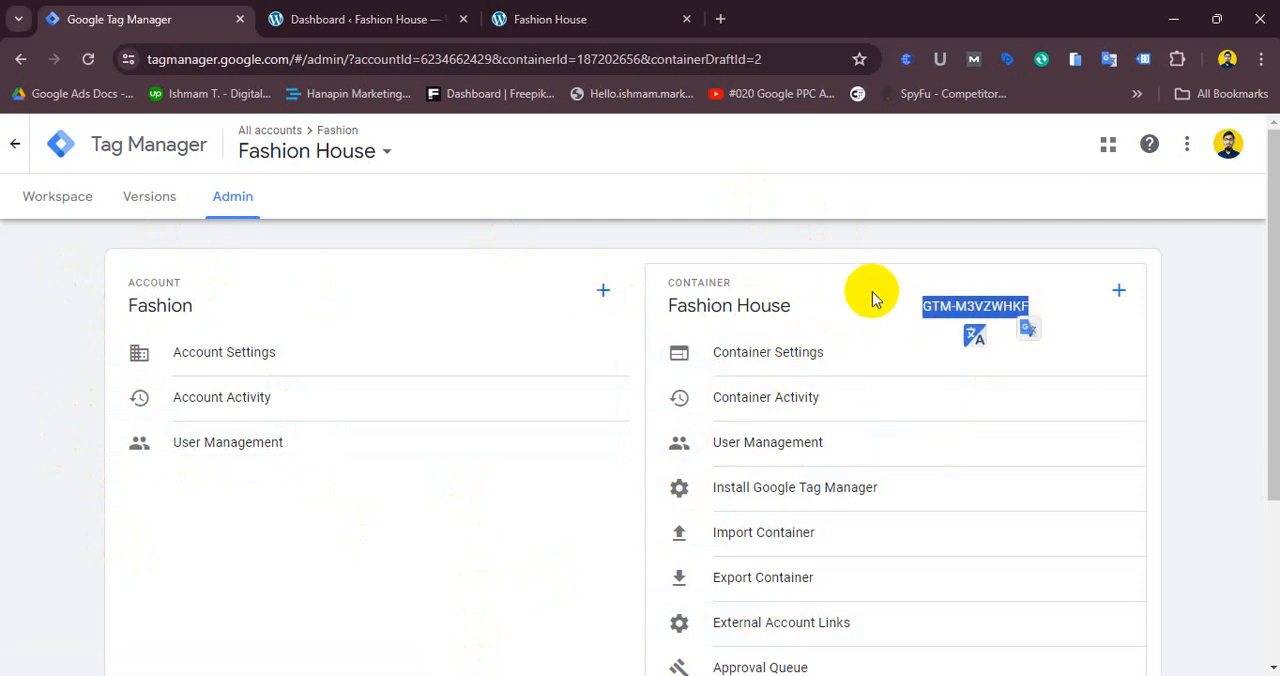
click(942, 306)
drag(921, 306, 1020, 309)
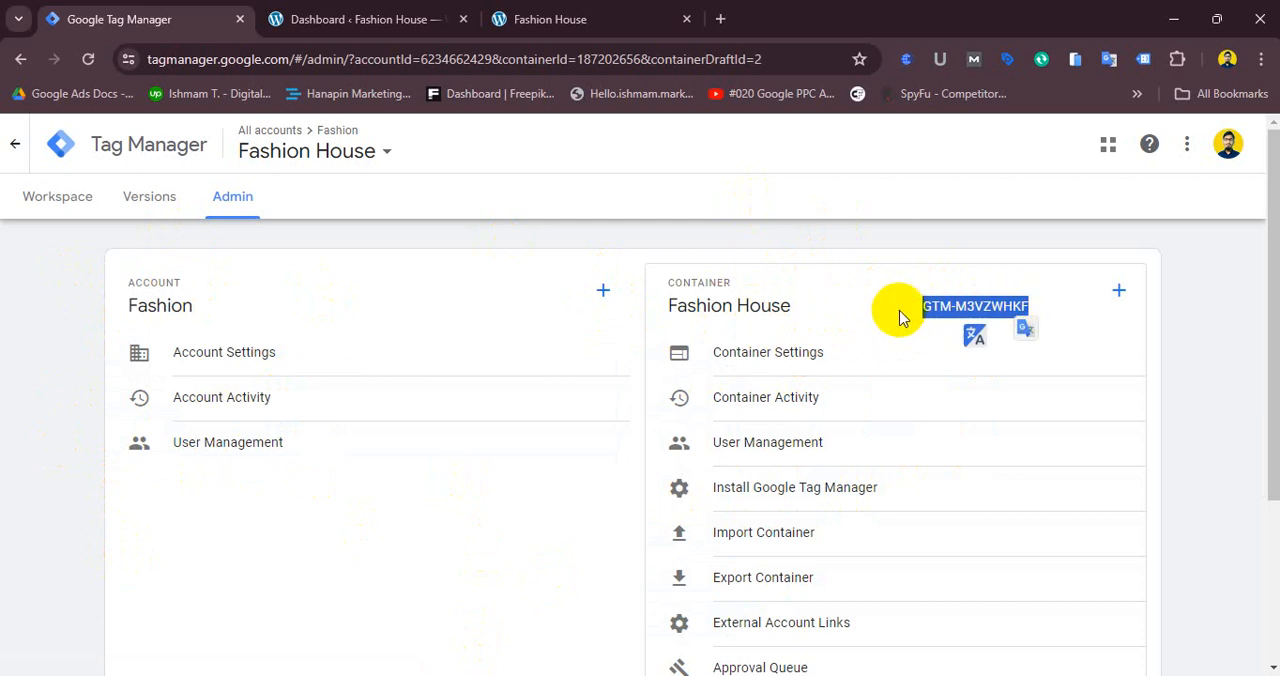
click(917, 310)
drag(920, 311, 1018, 316)
click(1015, 325)
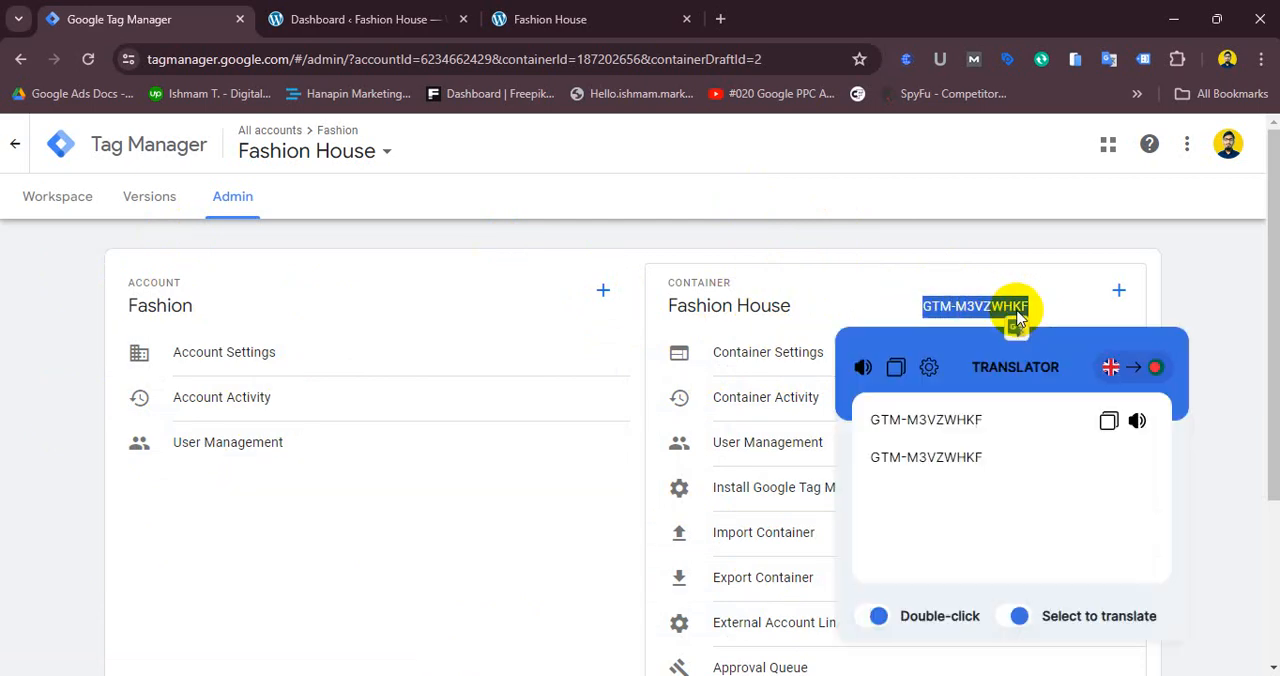
click(997, 305)
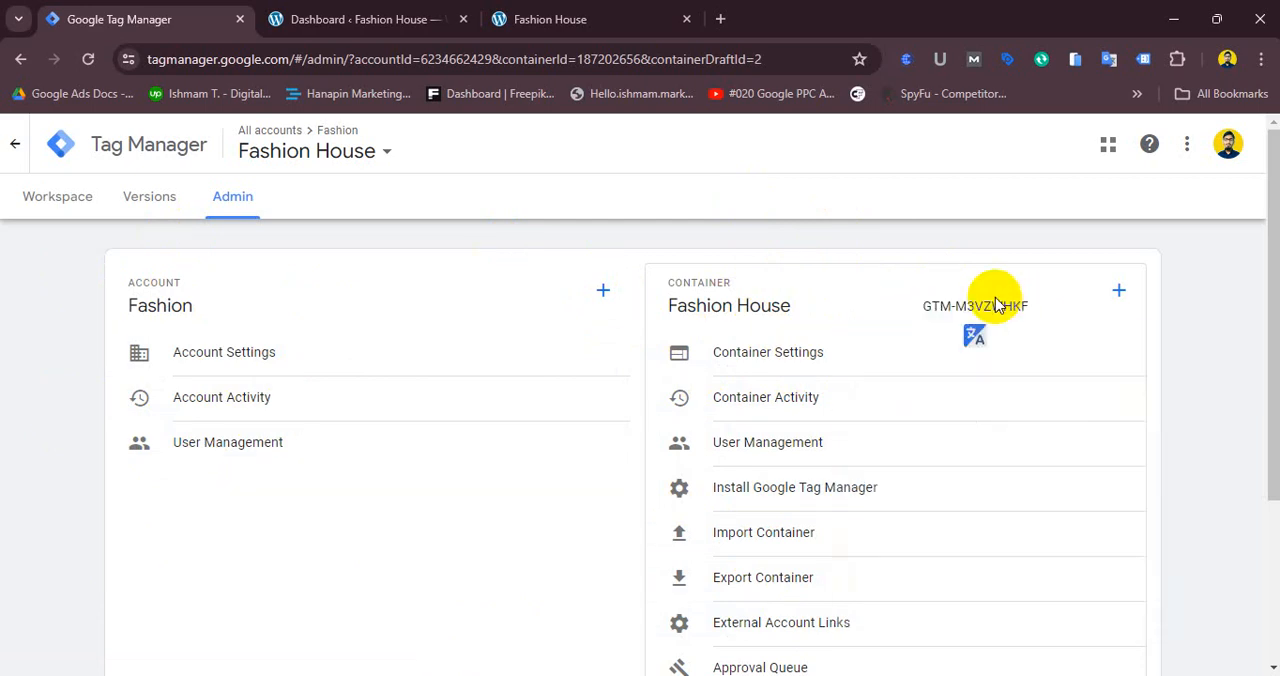
- Open the Install Google Tag Manager code from the workspace's container ID, highlight the head snippet, and close the dialog
click(60, 194)
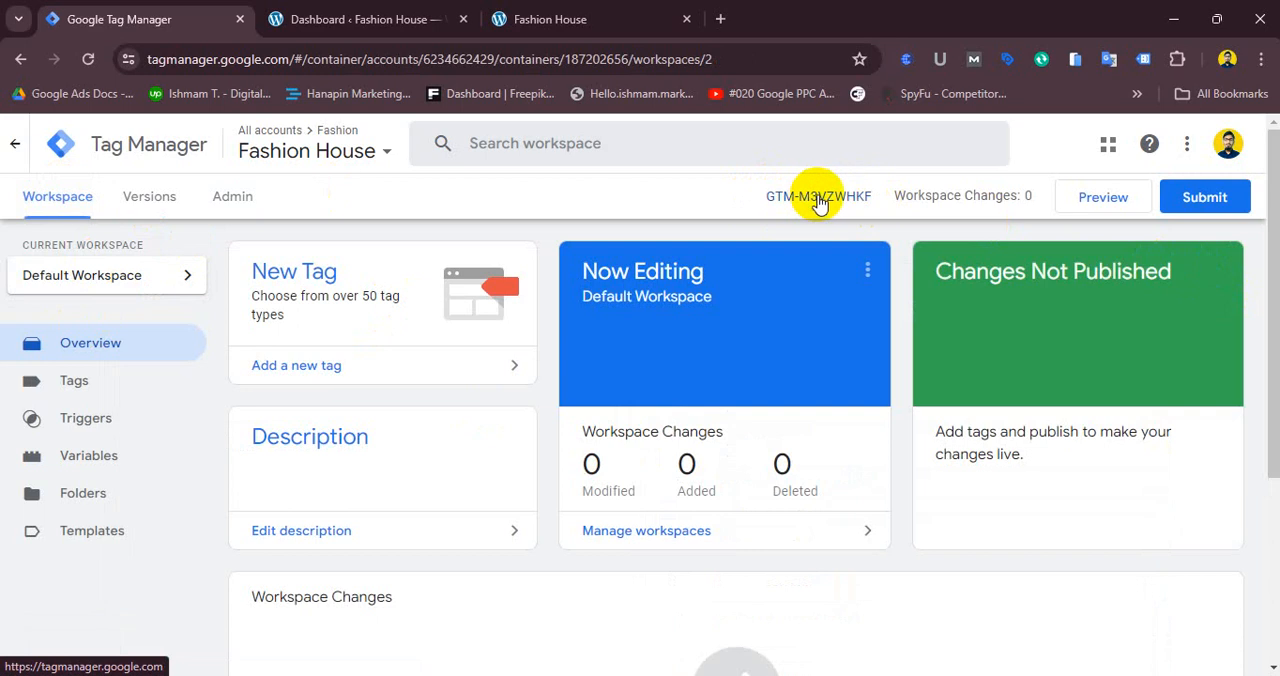
click(818, 197)
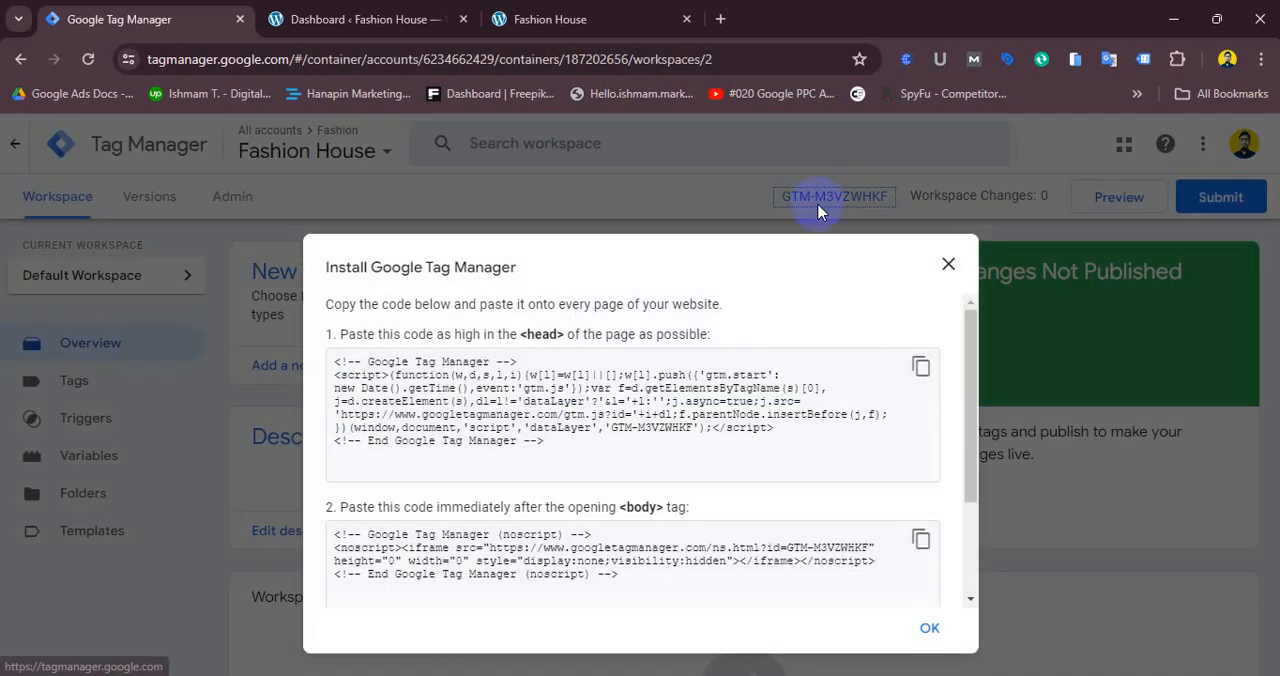
click(330, 362)
click(555, 408)
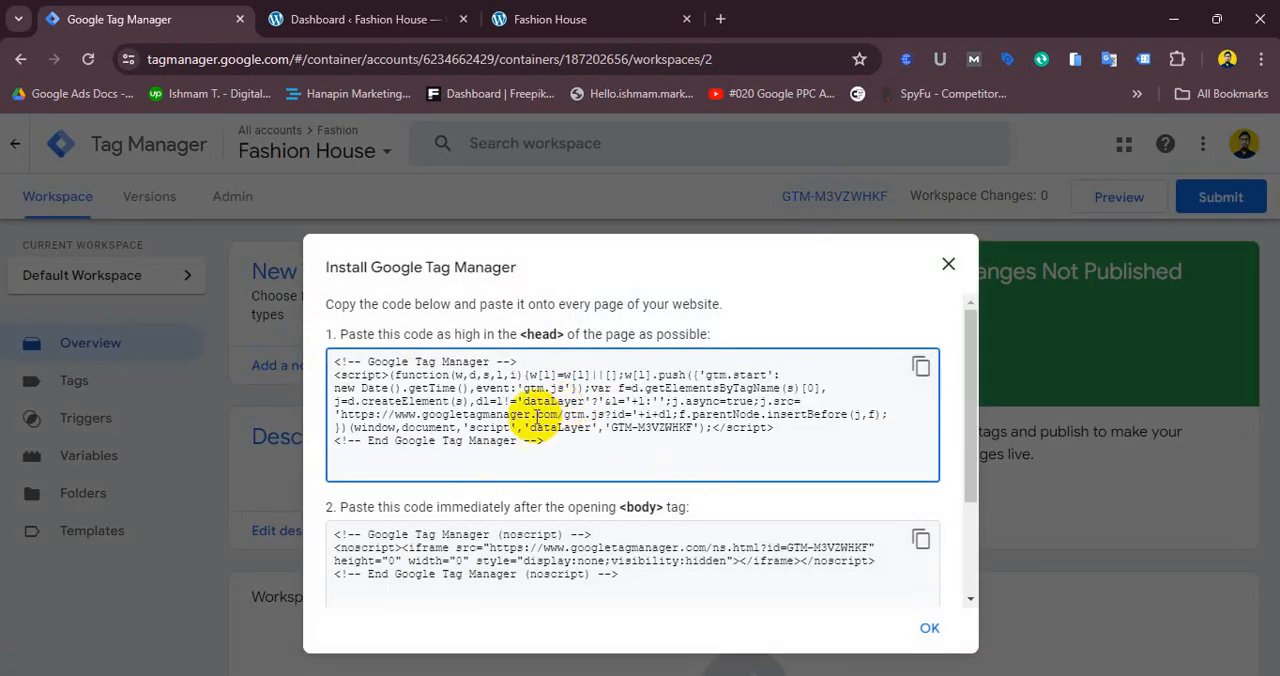
drag(330, 362, 557, 443)
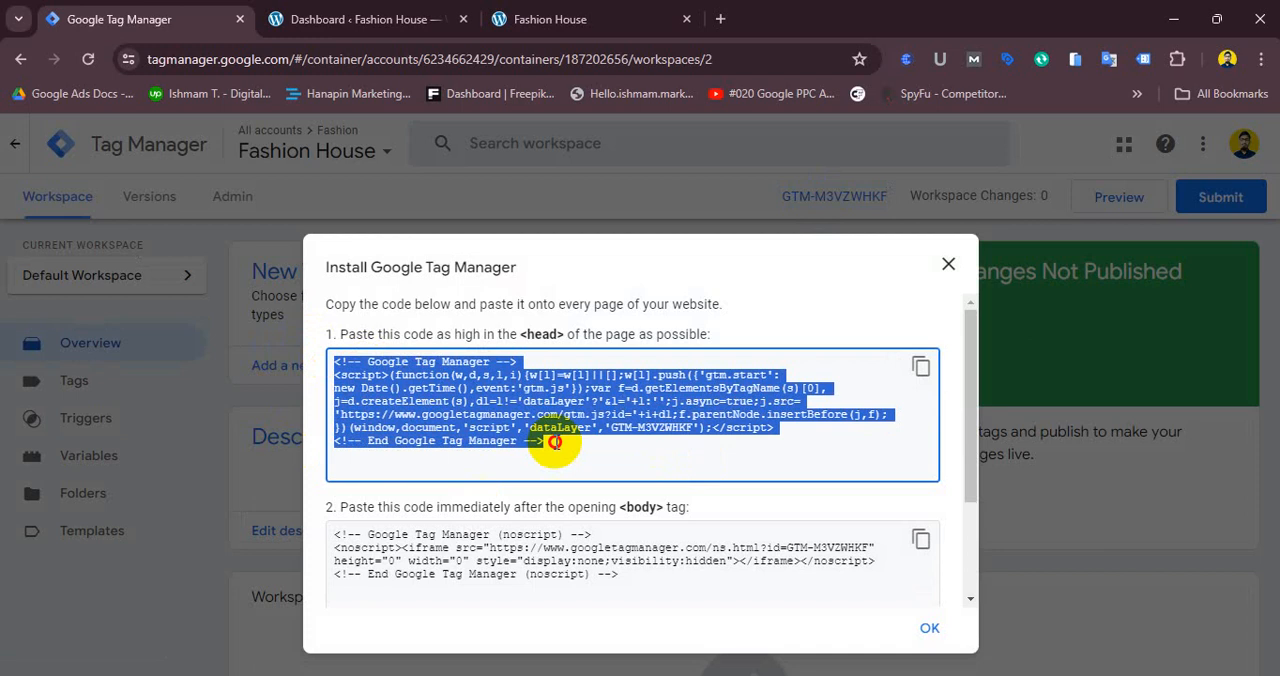
click(610, 392)
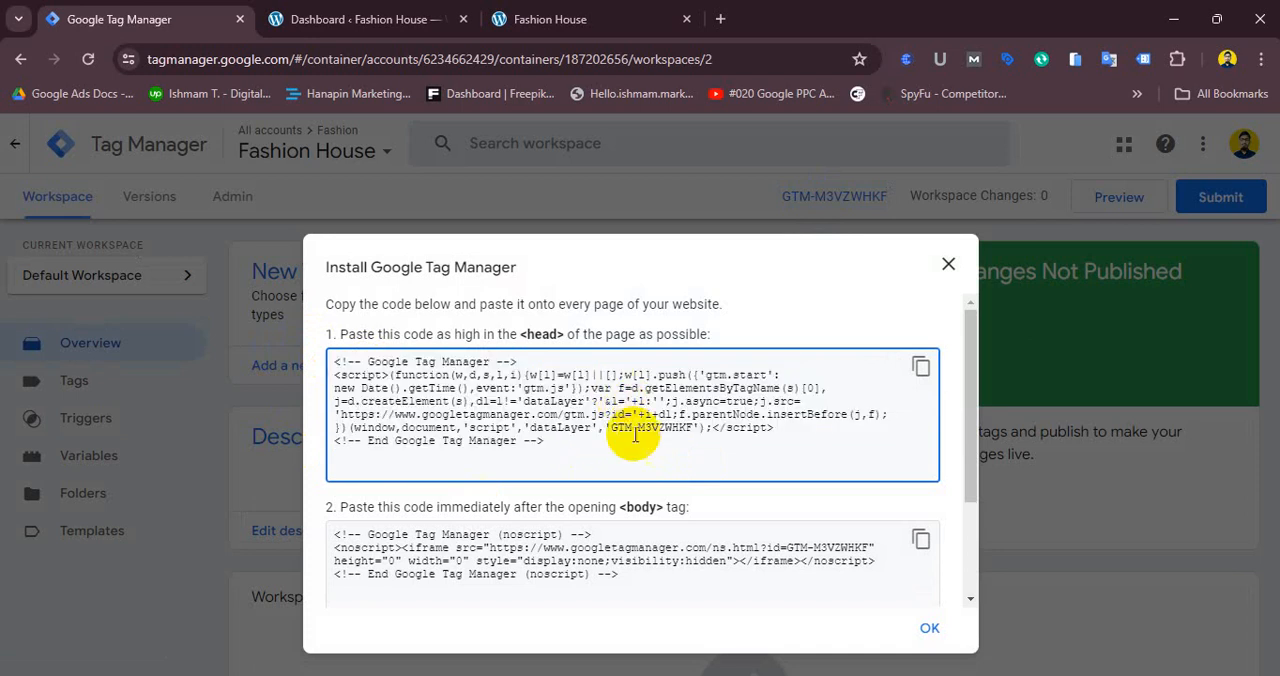
drag(568, 452, 312, 358)
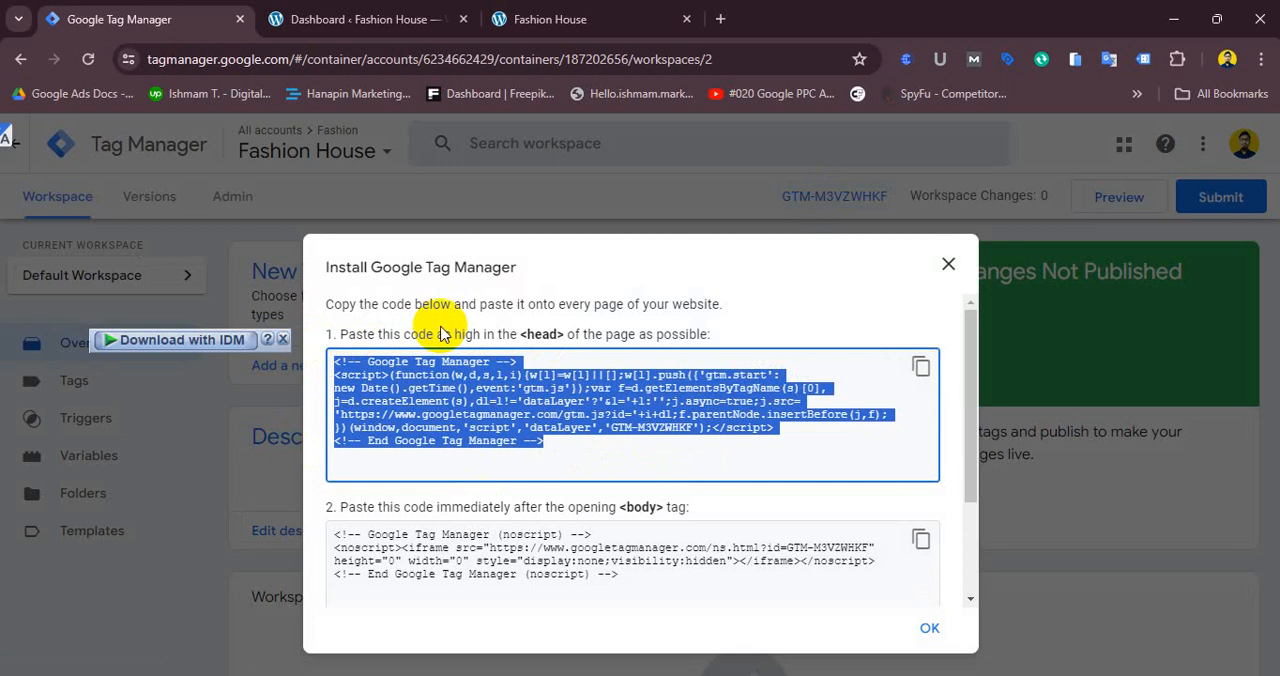
click(598, 393)
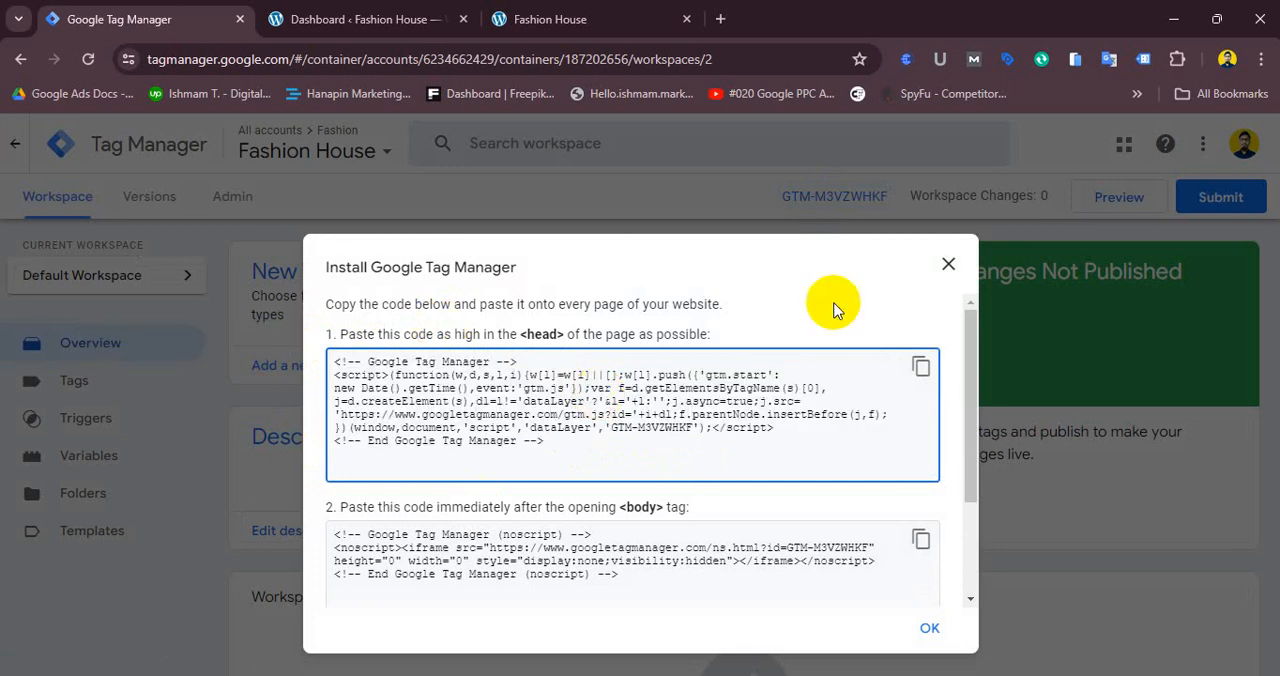
click(947, 263)
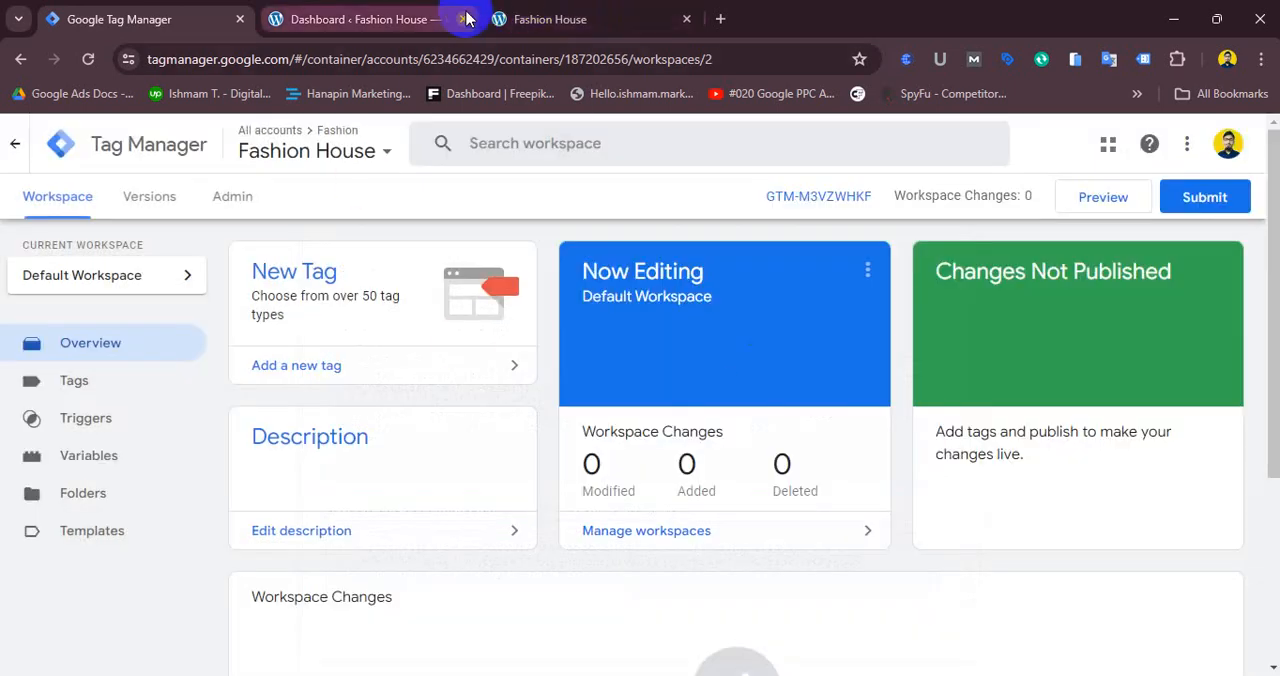
- Scroll through the Fashion House site homepage from the hero banner down to the footer
click(590, 12)
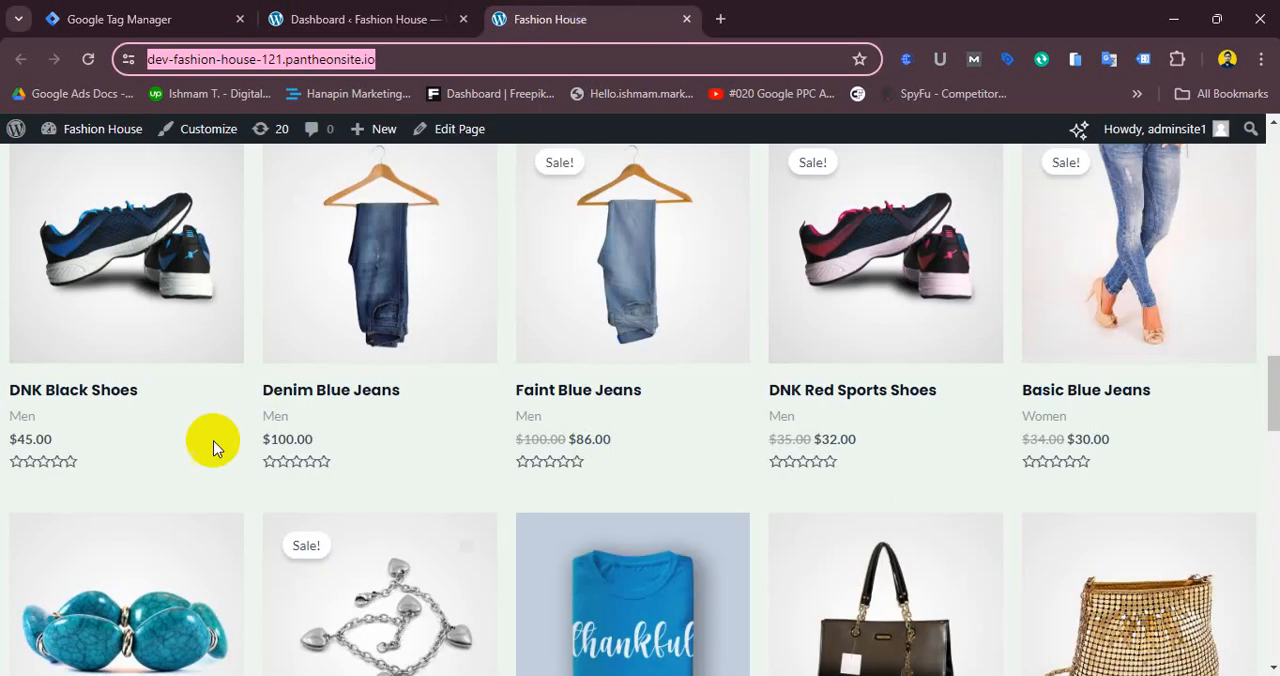
drag(1275, 375, 1275, 160)
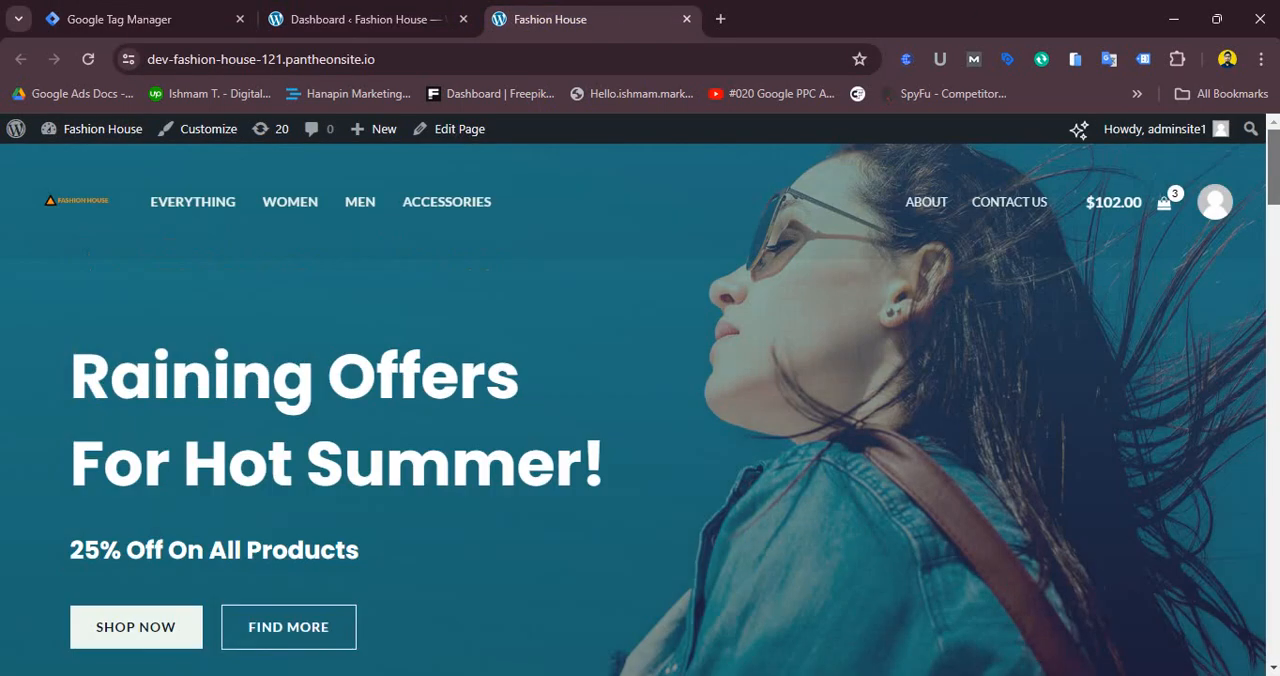
click(87, 20)
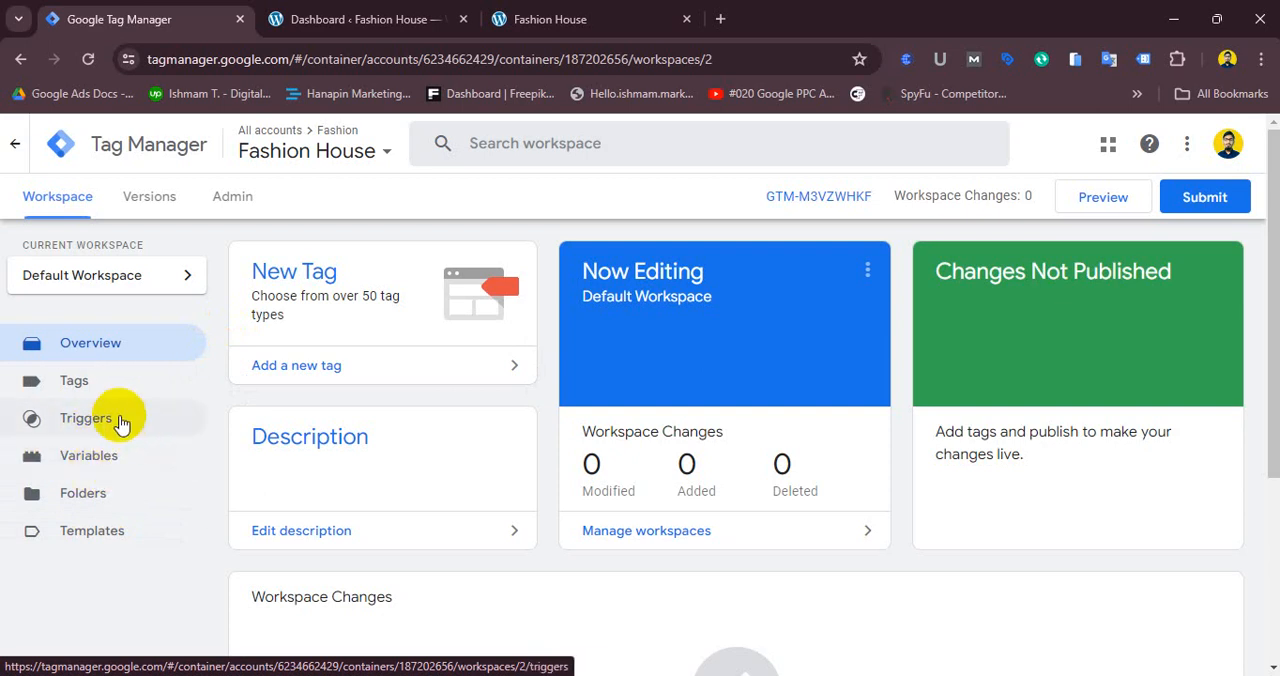
click(591, 20)
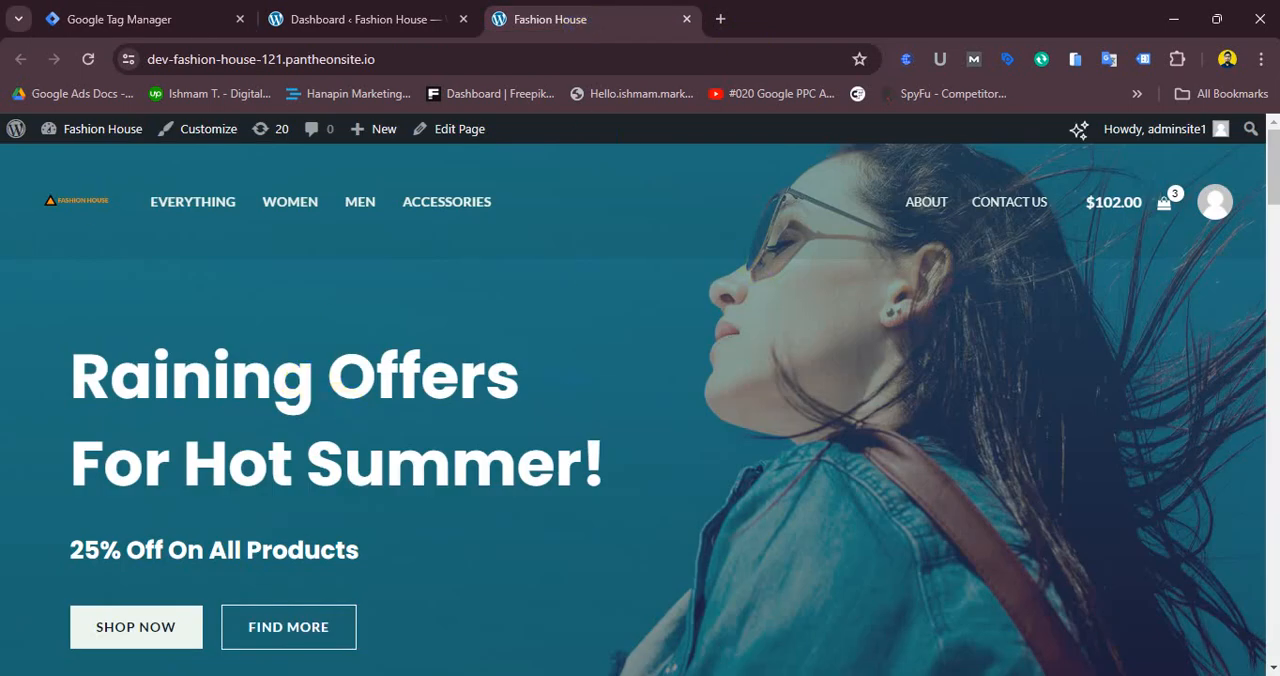
mouse_move(1274, 176)
mouse_down()
mouse_move(1274, 622)
mouse_move(1274, 176)
mouse_up()
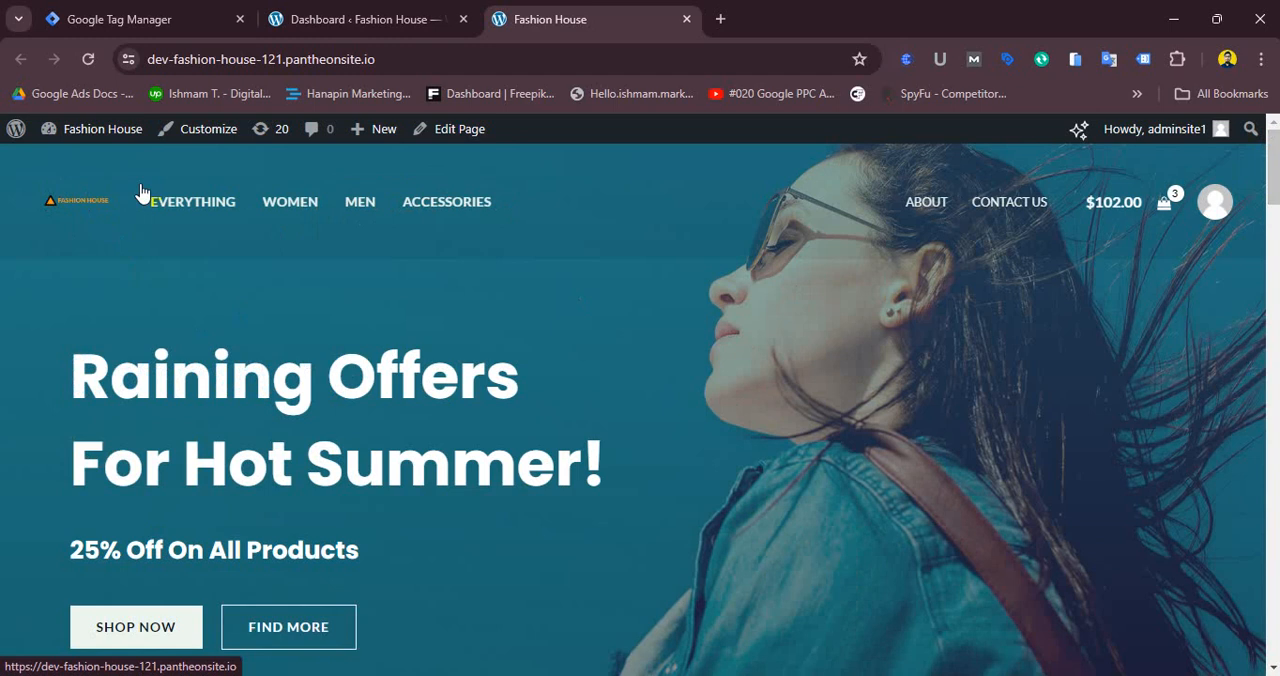
drag(1261, 170, 1275, 580)
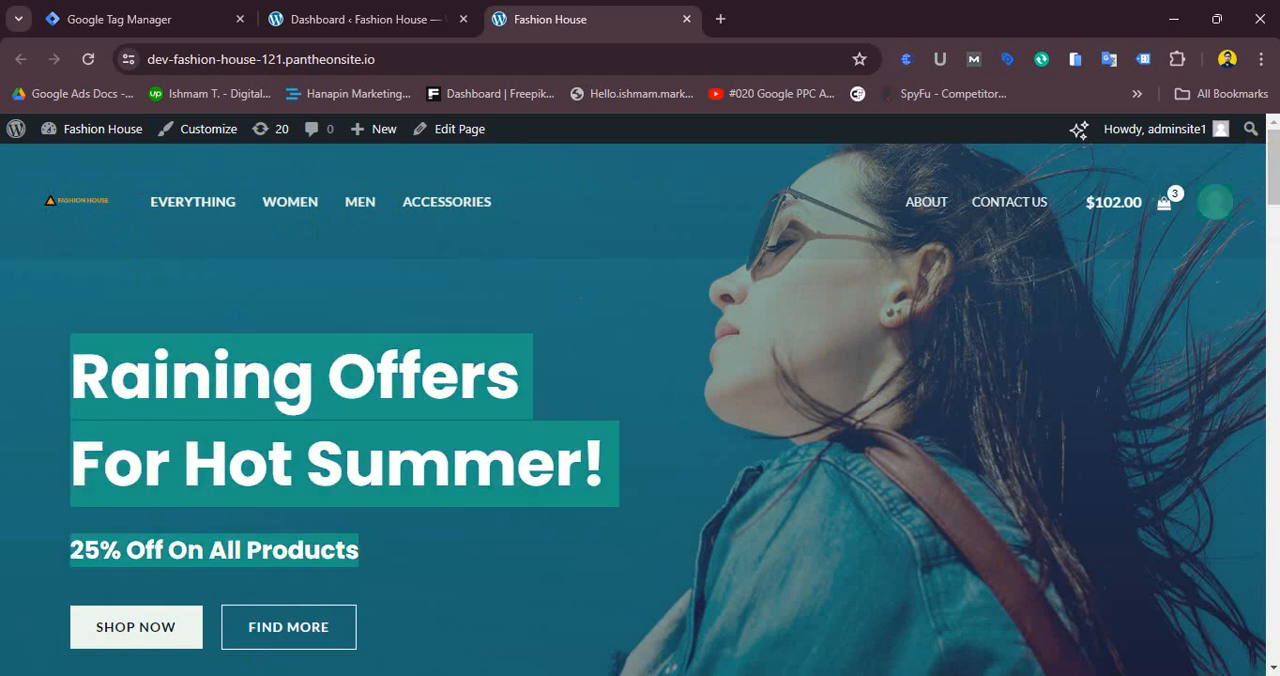
click(1120, 407)
drag(1273, 194, 1273, 652)
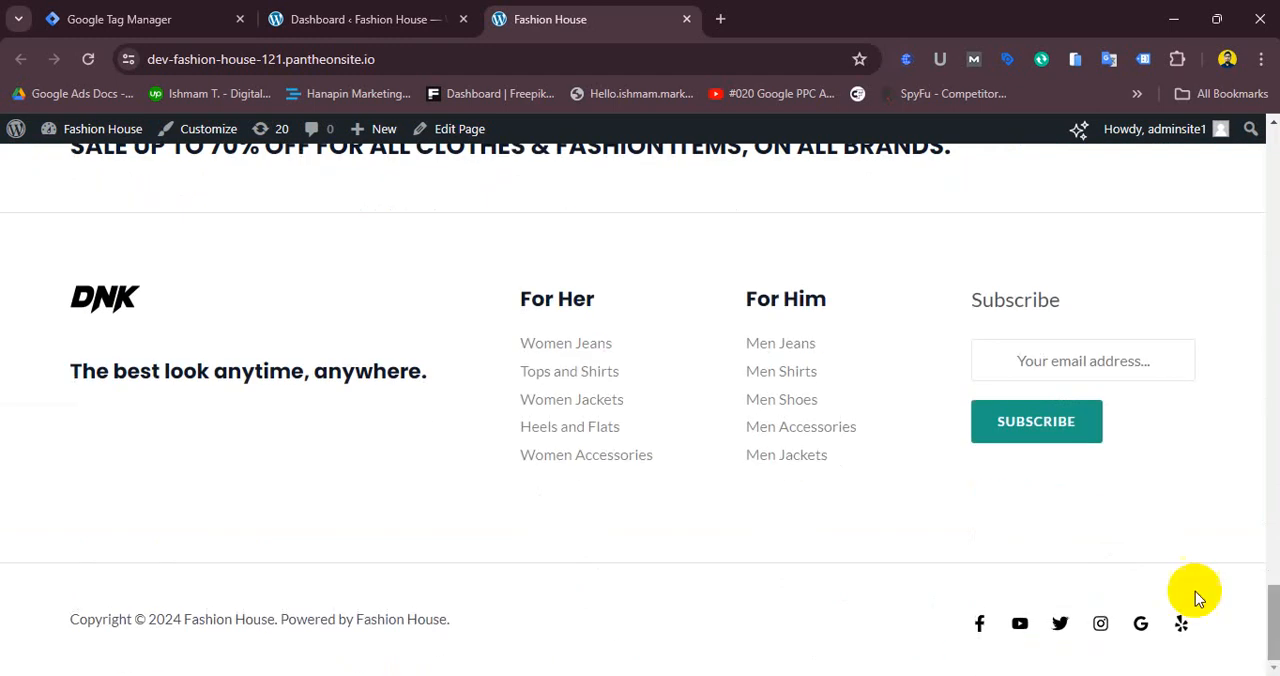
drag(1273, 606, 1274, 150)
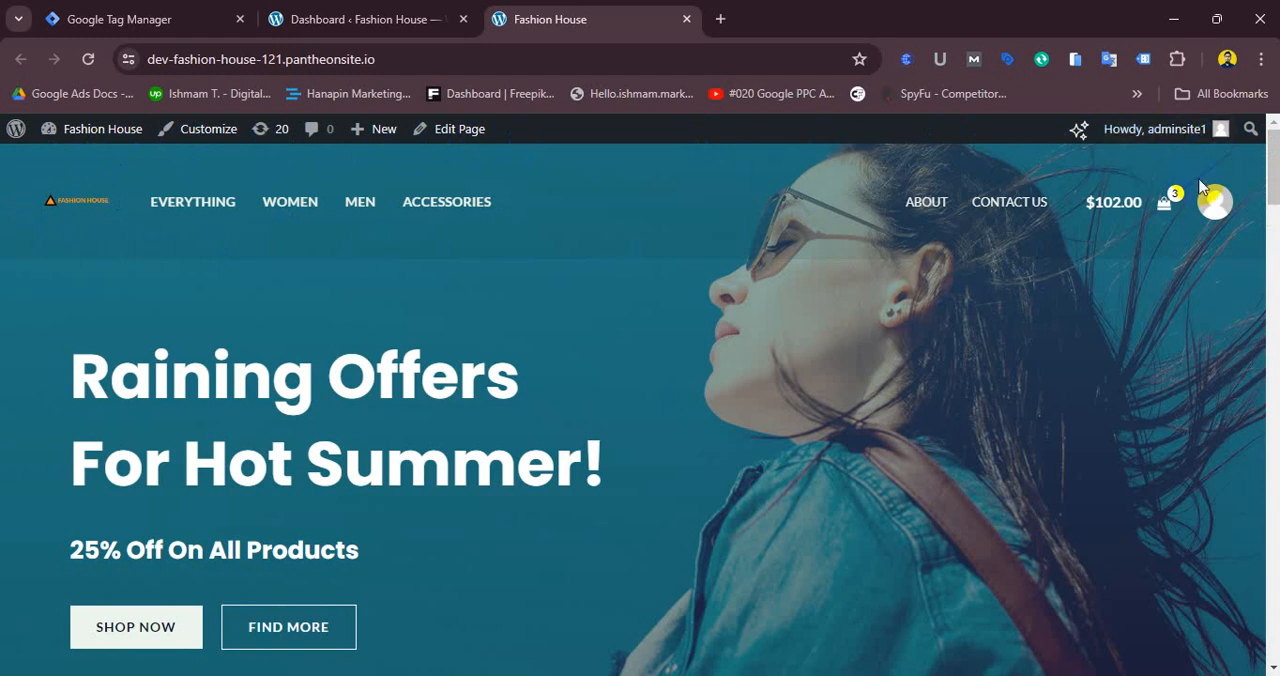
drag(1276, 170, 1276, 400)
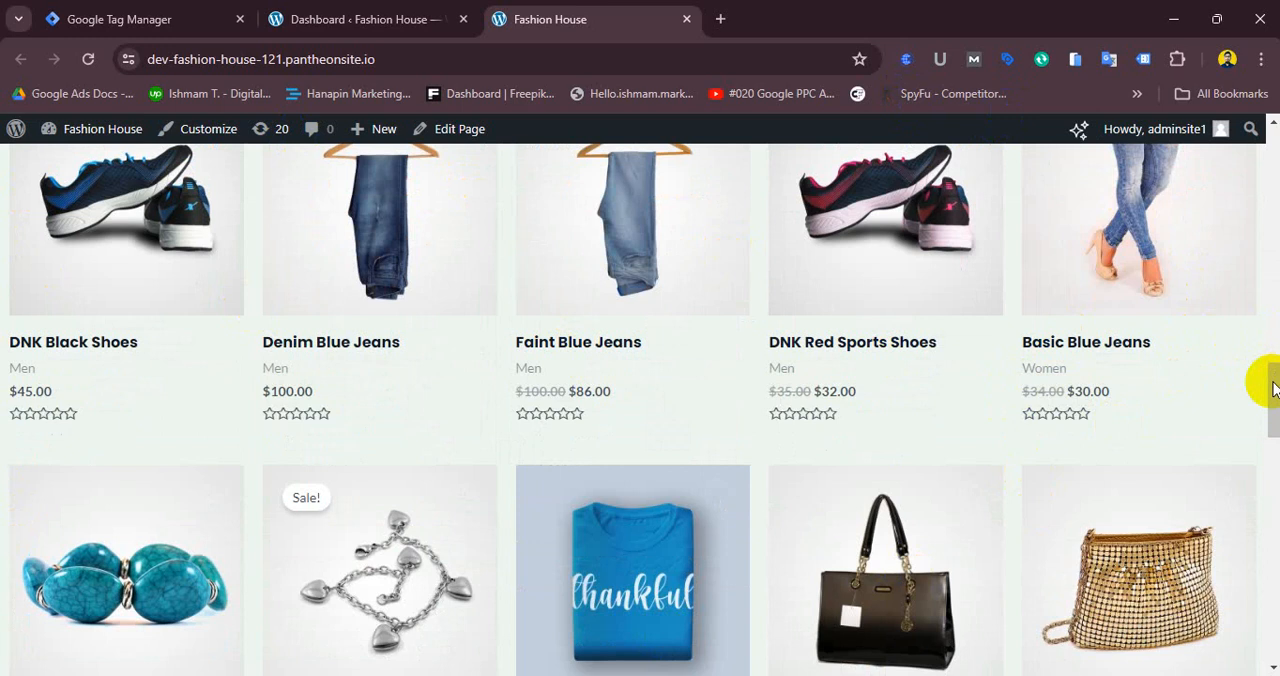
drag(1273, 390, 1252, 625)
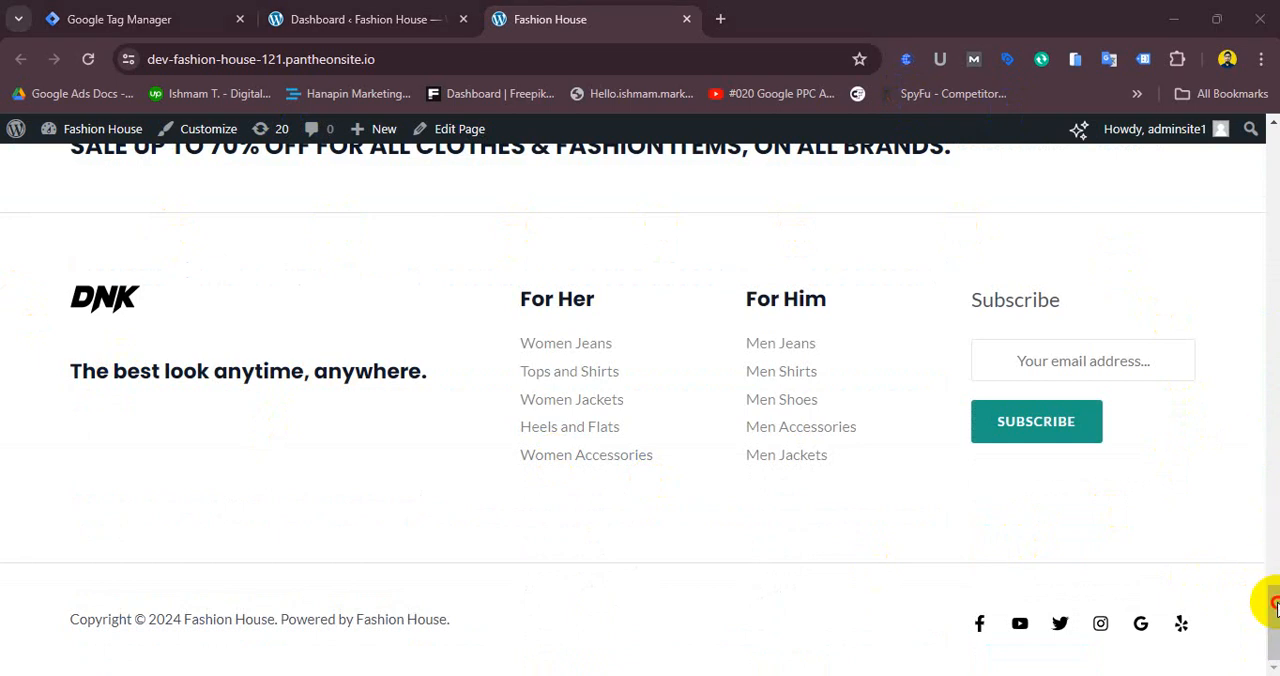
drag(1277, 608, 1277, 145)
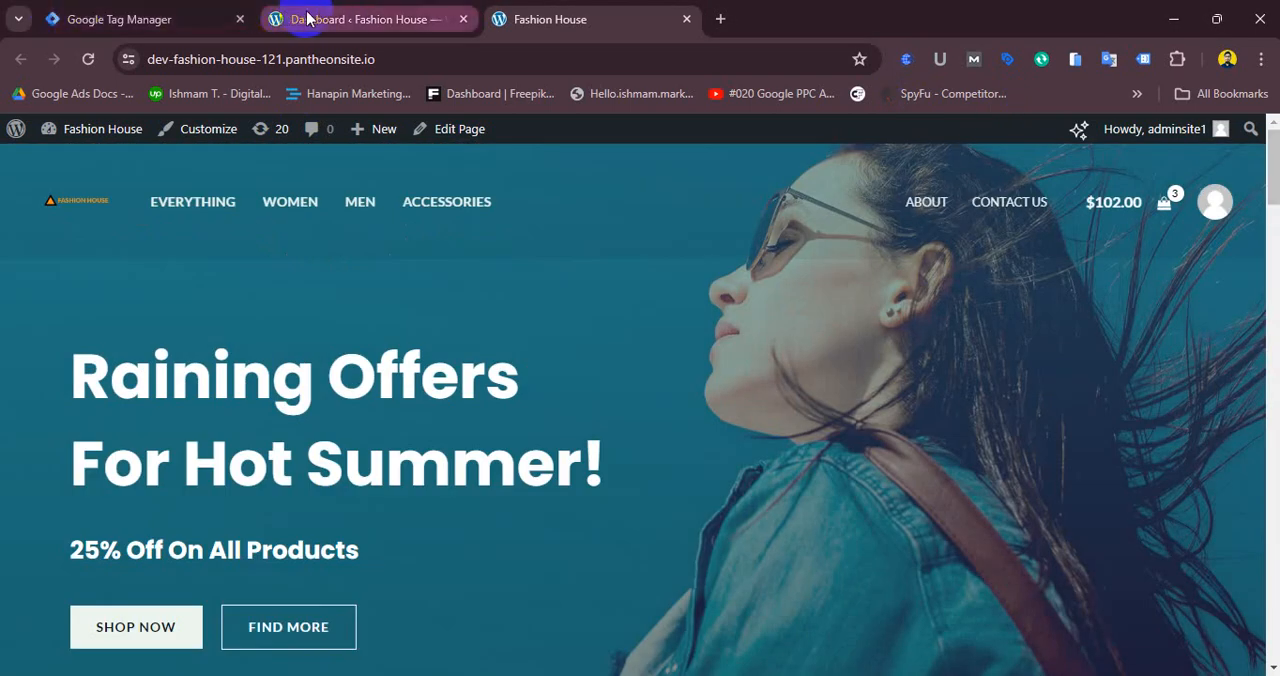
- Reopen the Install Google Tag Manager dialog and highlight the <head> placement instruction
click(190, 22)
click(810, 199)
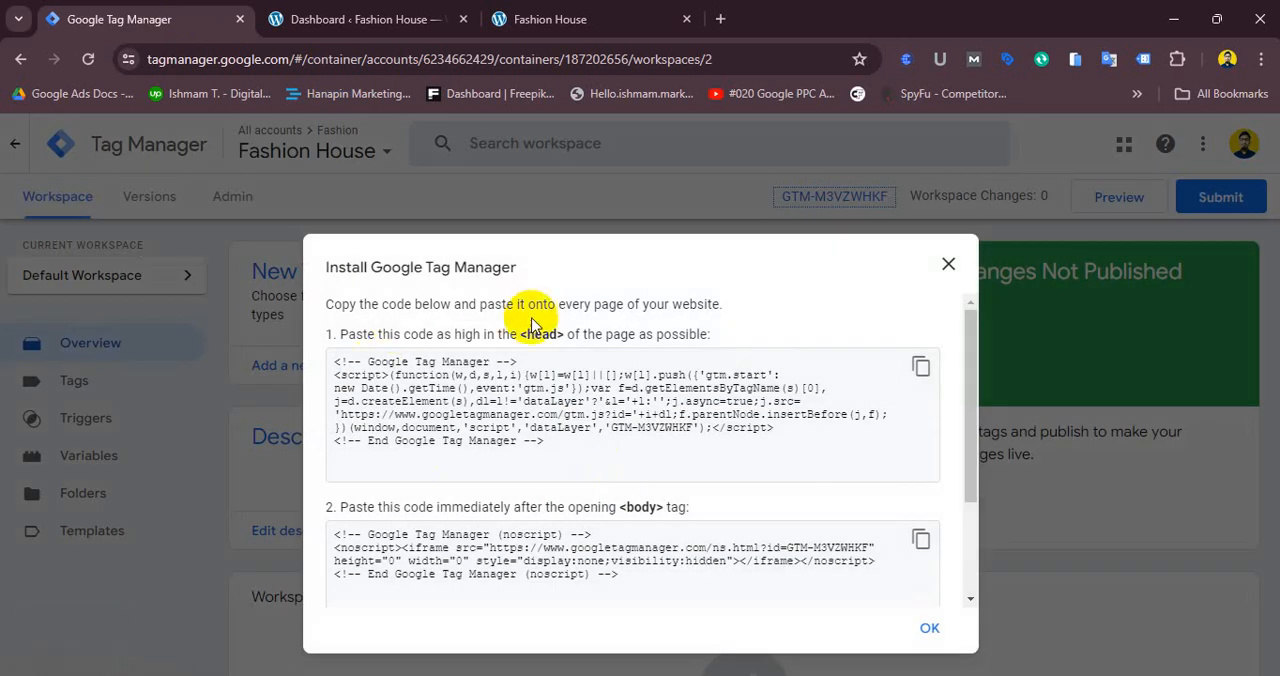
drag(519, 341, 555, 343)
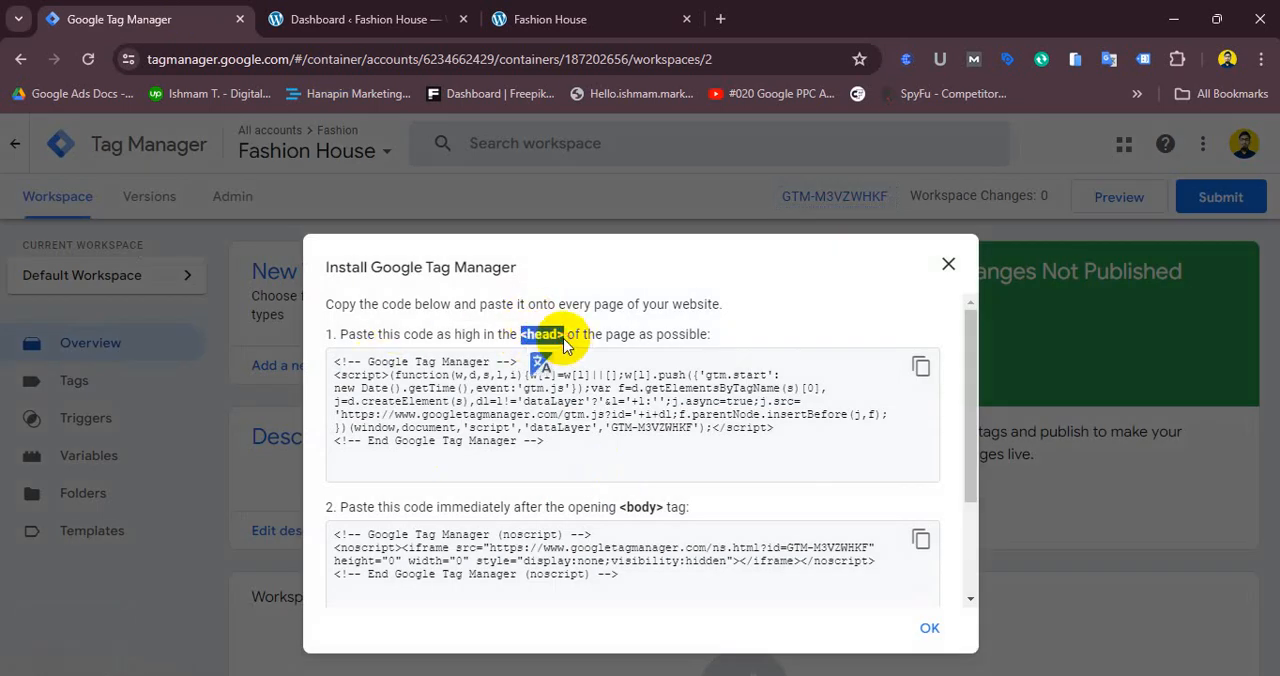
click(565, 22)
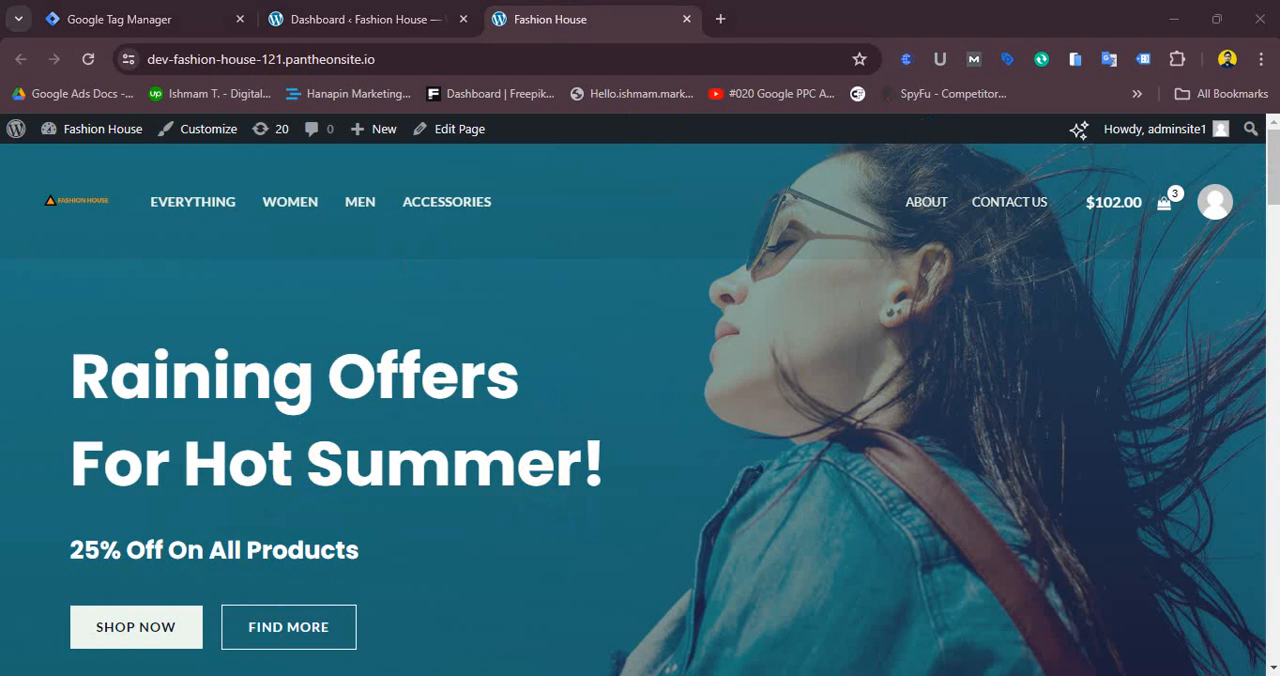
- Browse the site's Women category page and open the Accessories category
mouse_move(1272, 190)
mouse_down()
mouse_move(1271, 357)
mouse_move(1242, 483)
mouse_move(1276, 178)
mouse_up()
click(290, 204)
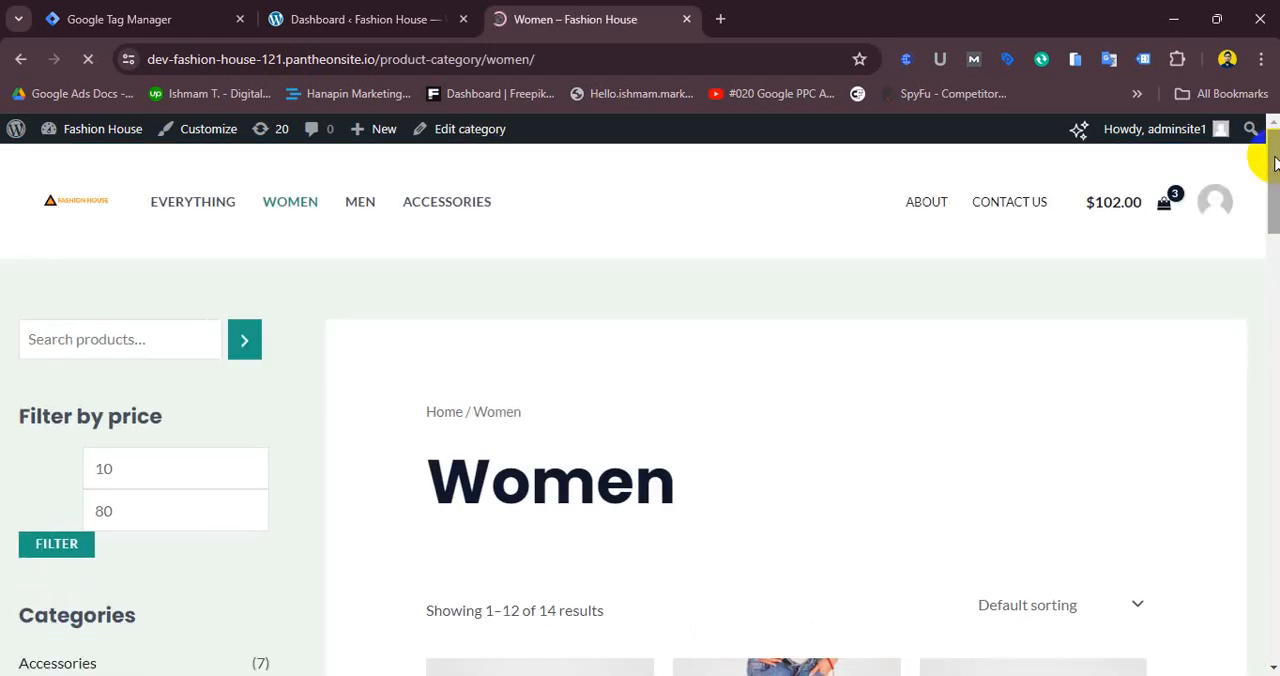
drag(1274, 165, 1250, 135)
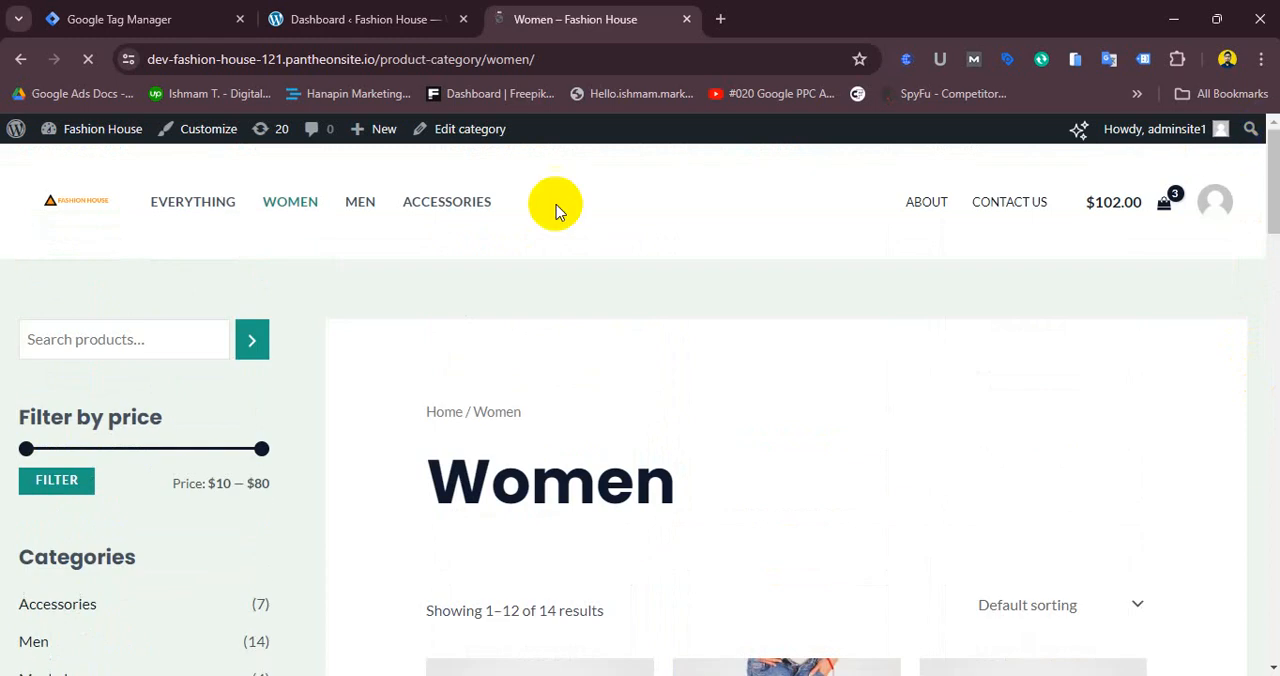
click(444, 210)
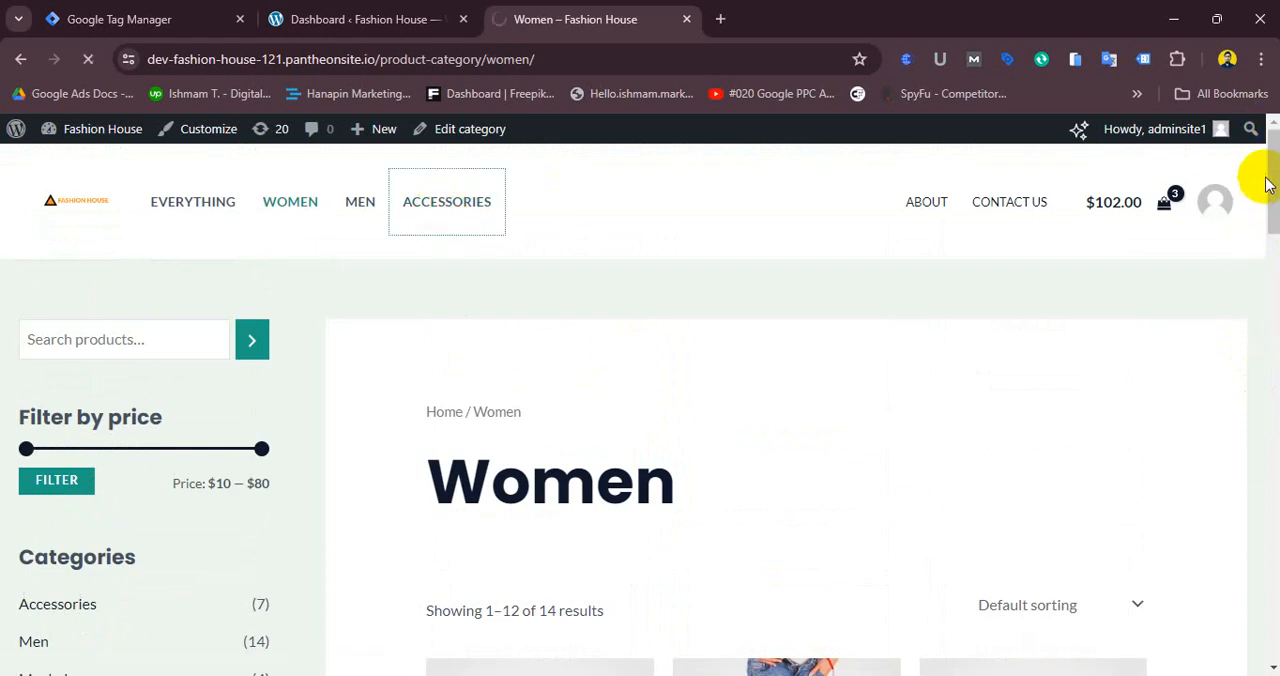
- Browse the Accessories category and Anchor Bracelet product page, then the homepage products, opening Faint Blue Jeans
drag(1266, 171, 1253, 236)
click(484, 467)
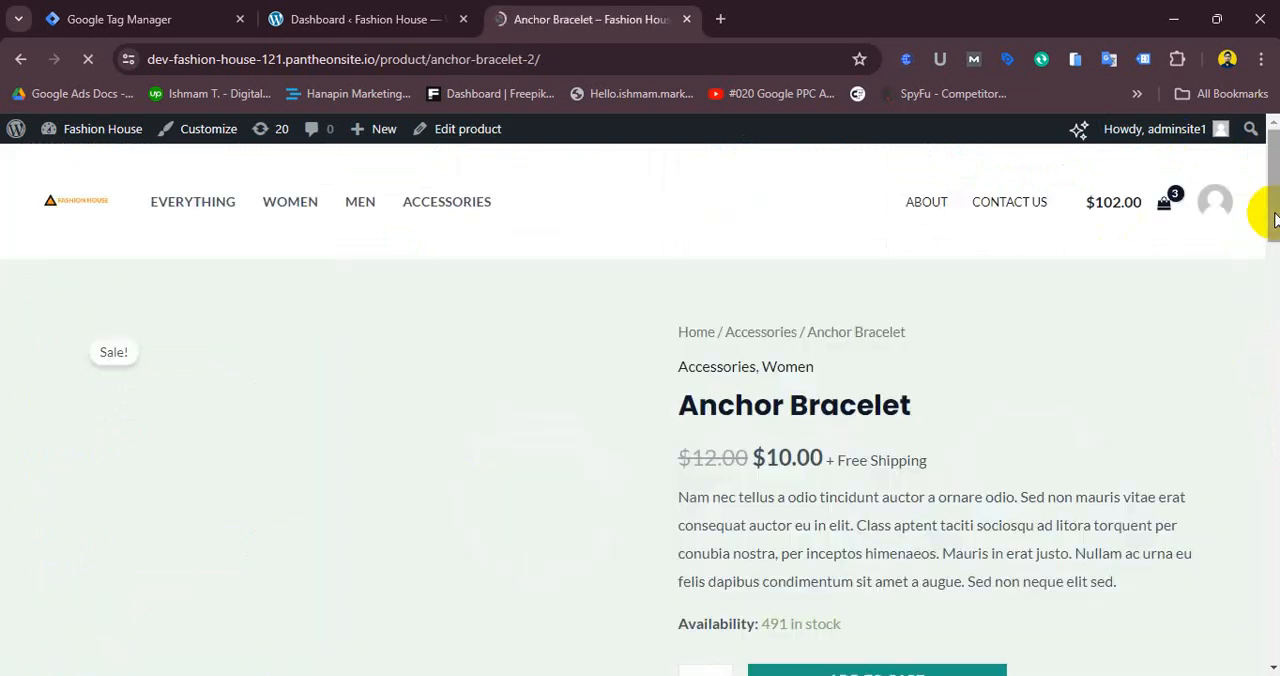
drag(1271, 220, 1266, 172)
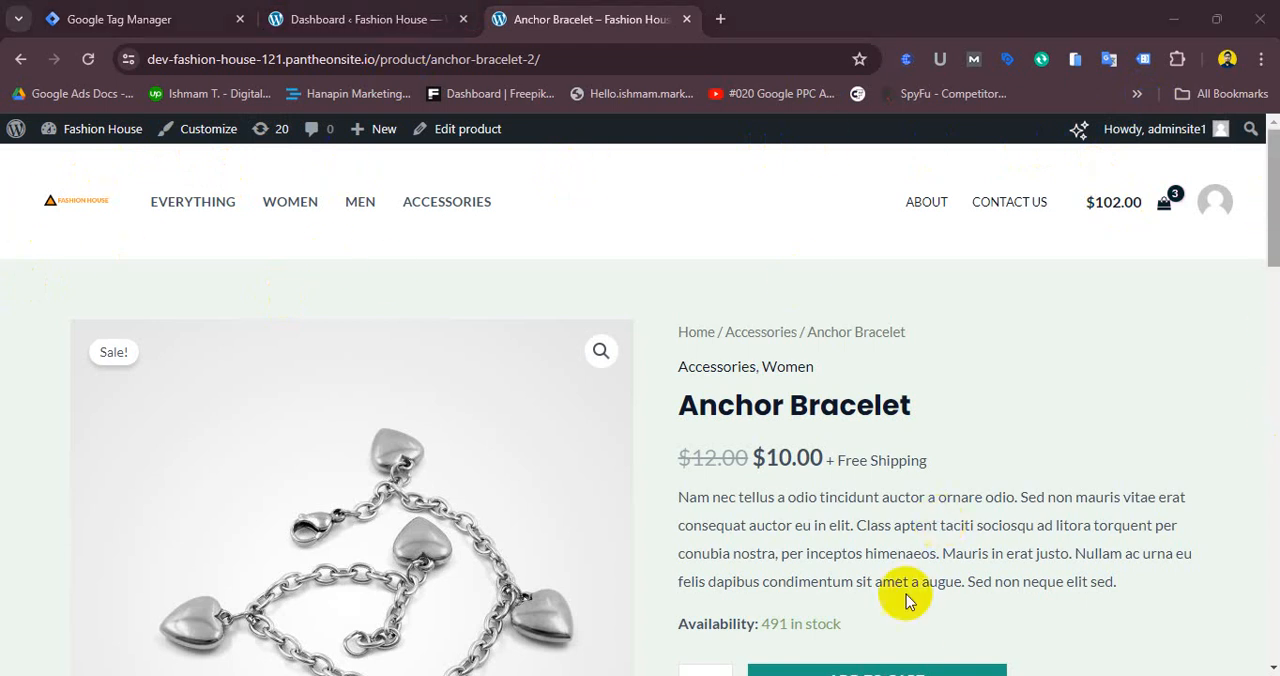
drag(1272, 232, 1258, 630)
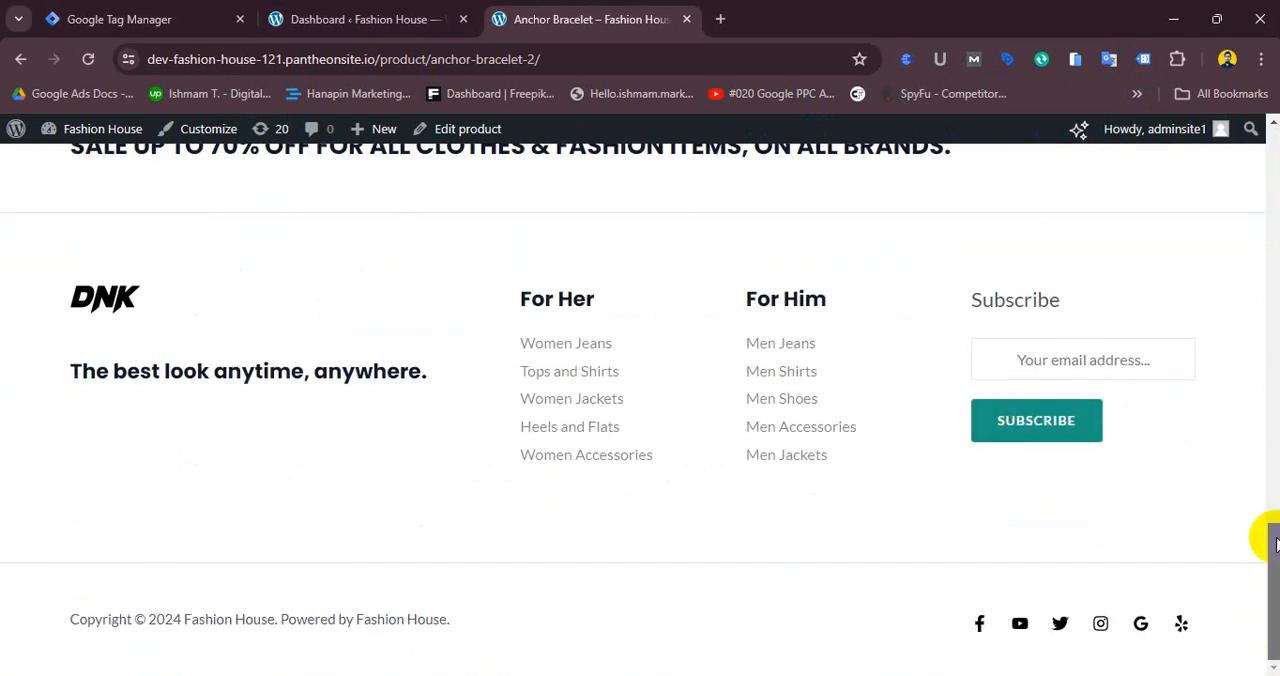
drag(1272, 540, 1273, 165)
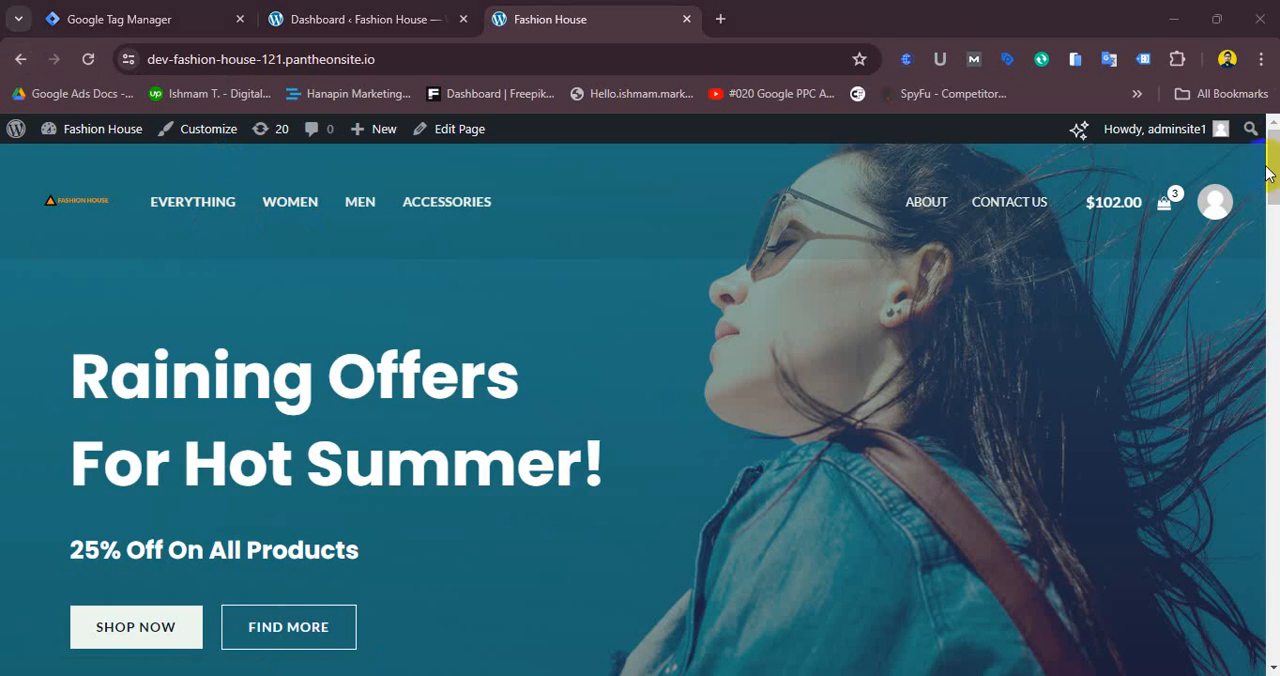
drag(1268, 172, 1269, 362)
click(622, 238)
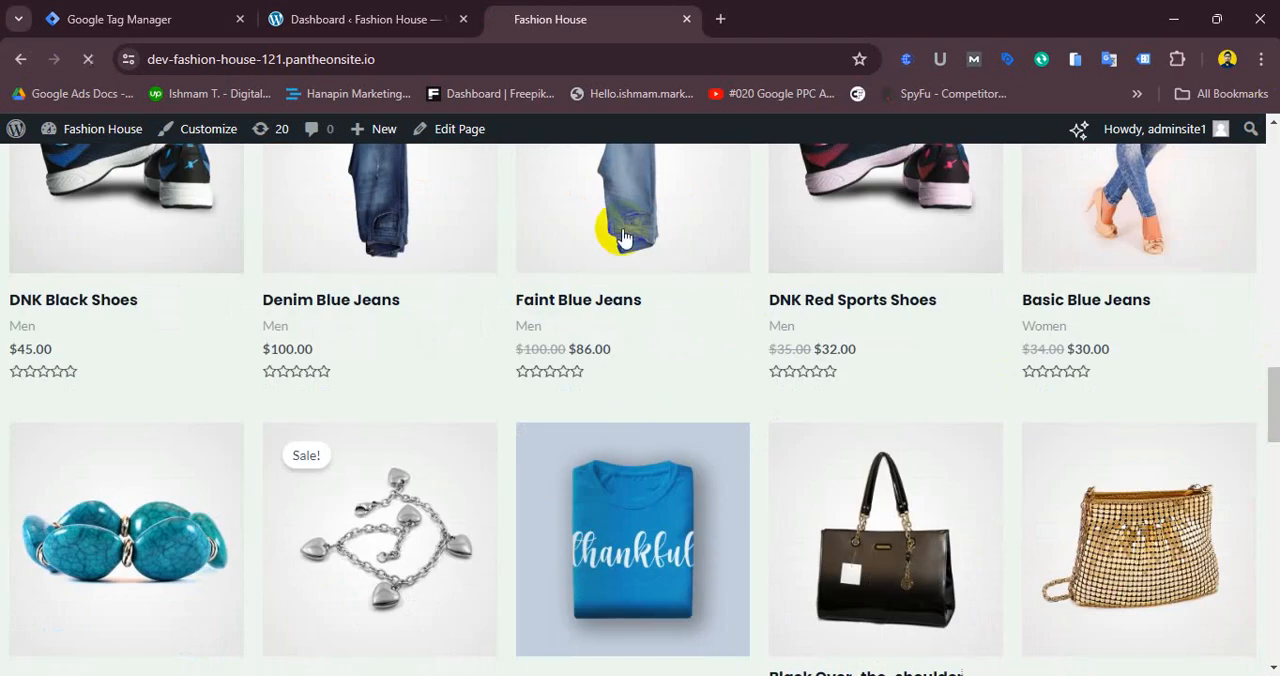
- Return to Tag Manager and highlight the head code snippet in the Install Google Tag Manager dialog
click(206, 16)
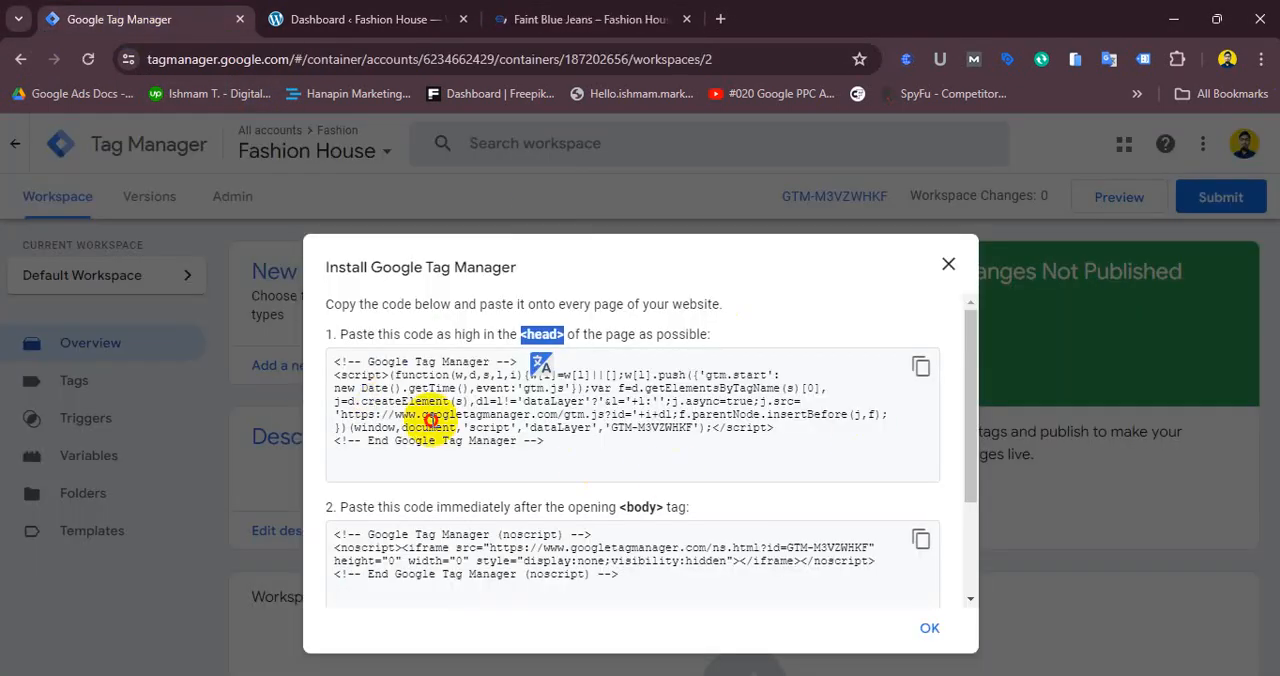
drag(320, 363, 543, 580)
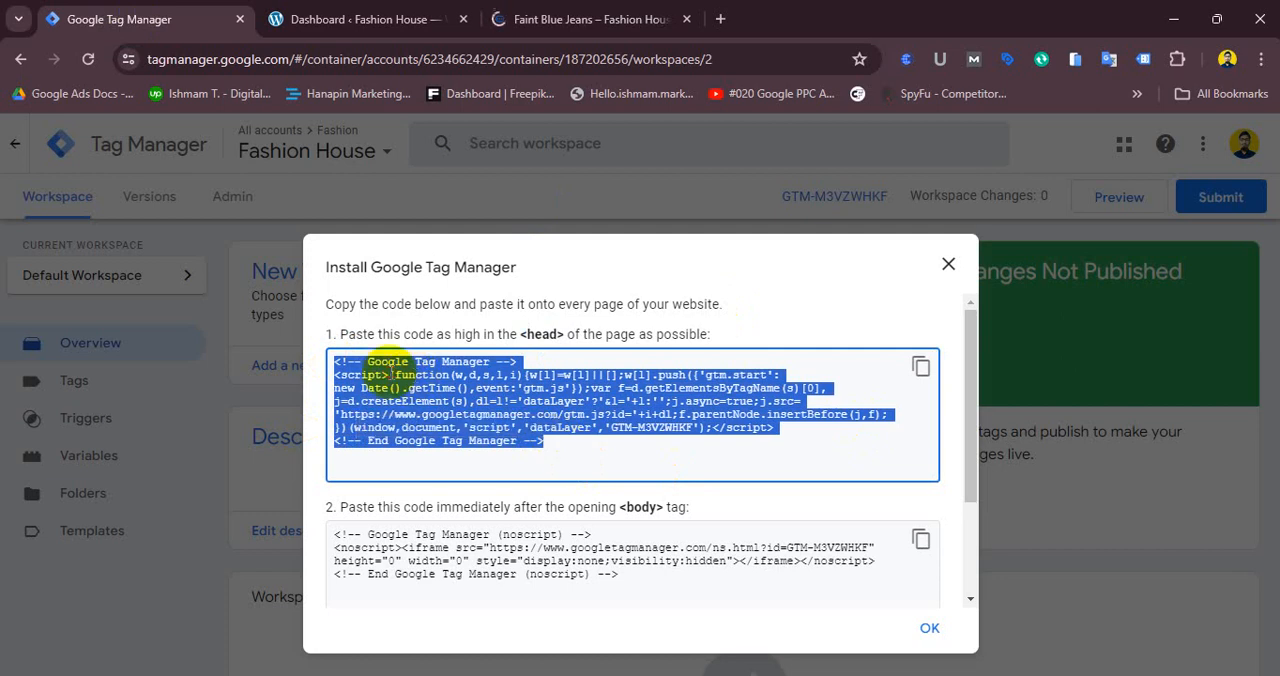
drag(336, 356, 545, 441)
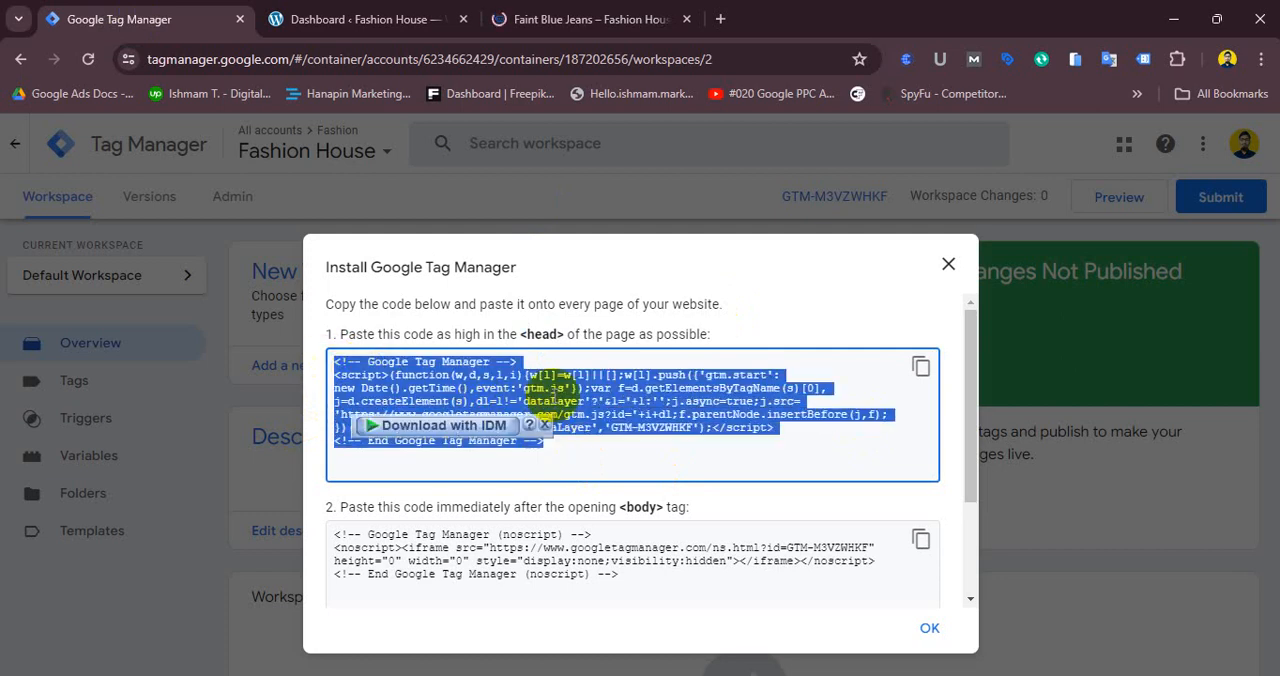
- Examine the Faint Blue Jeans product page and go back to the site homepage
click(518, 16)
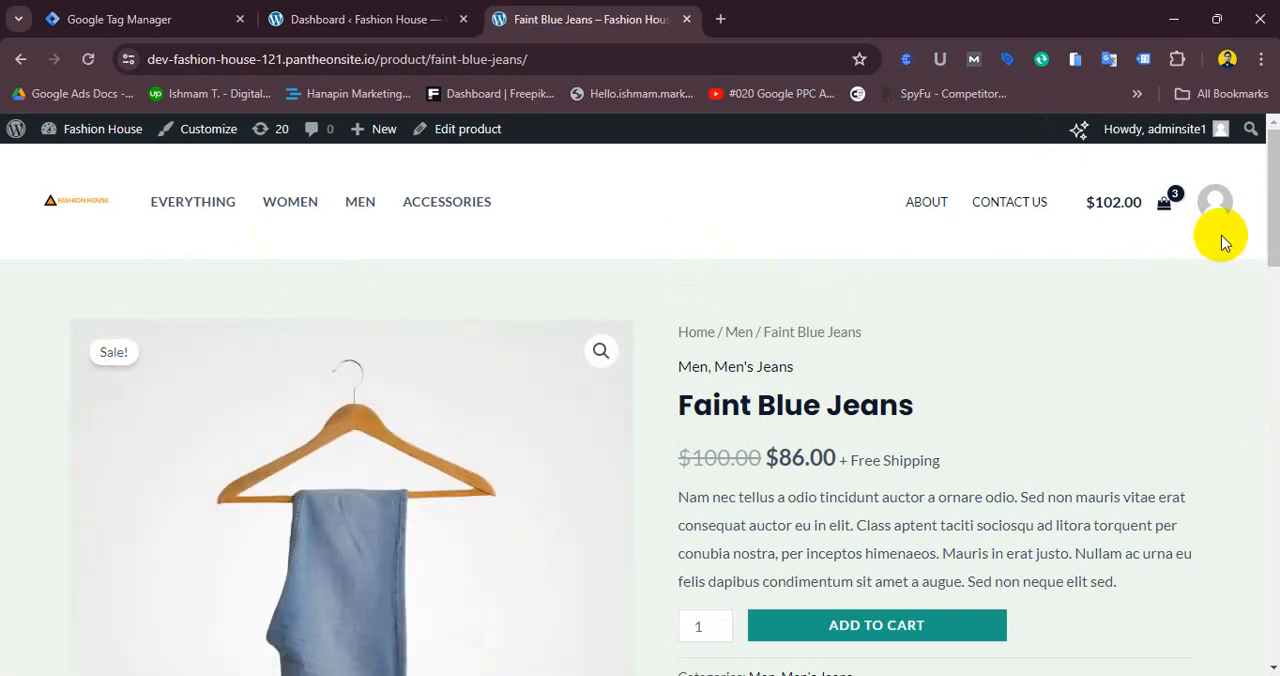
scroll(1266, 285, down, 5)
drag(1275, 313, 1277, 193)
scroll(1268, 274, down, 2)
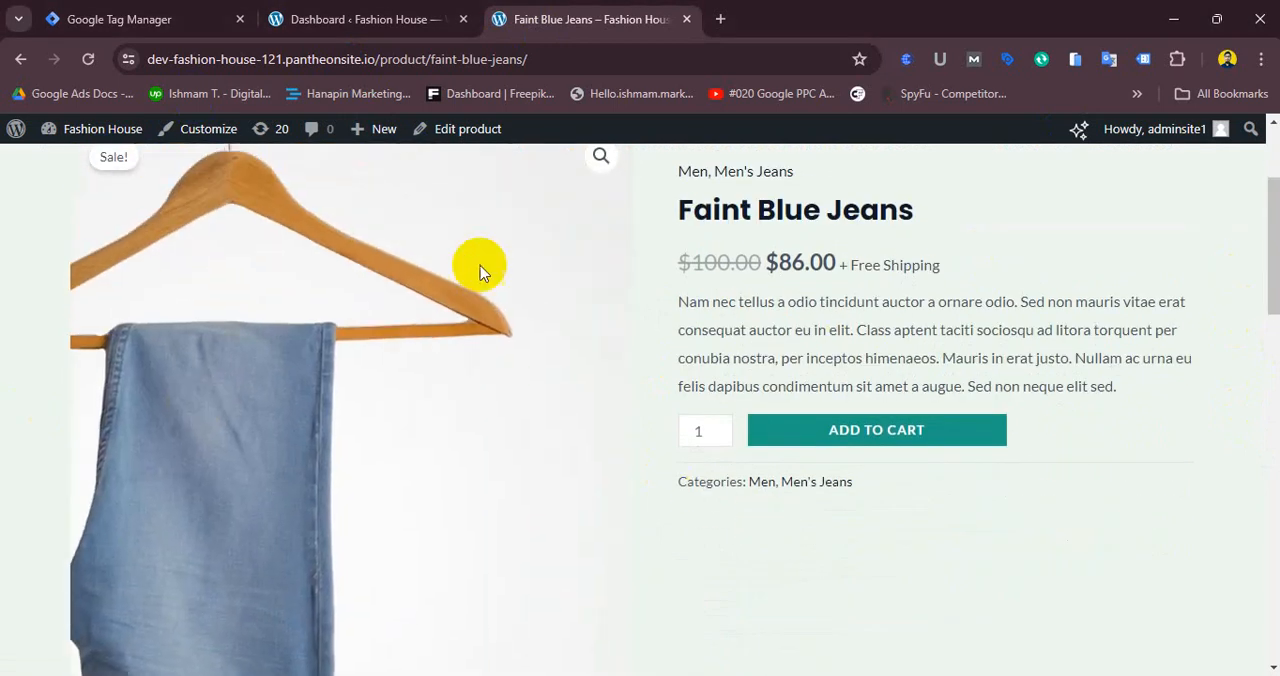
click(87, 30)
click(497, 24)
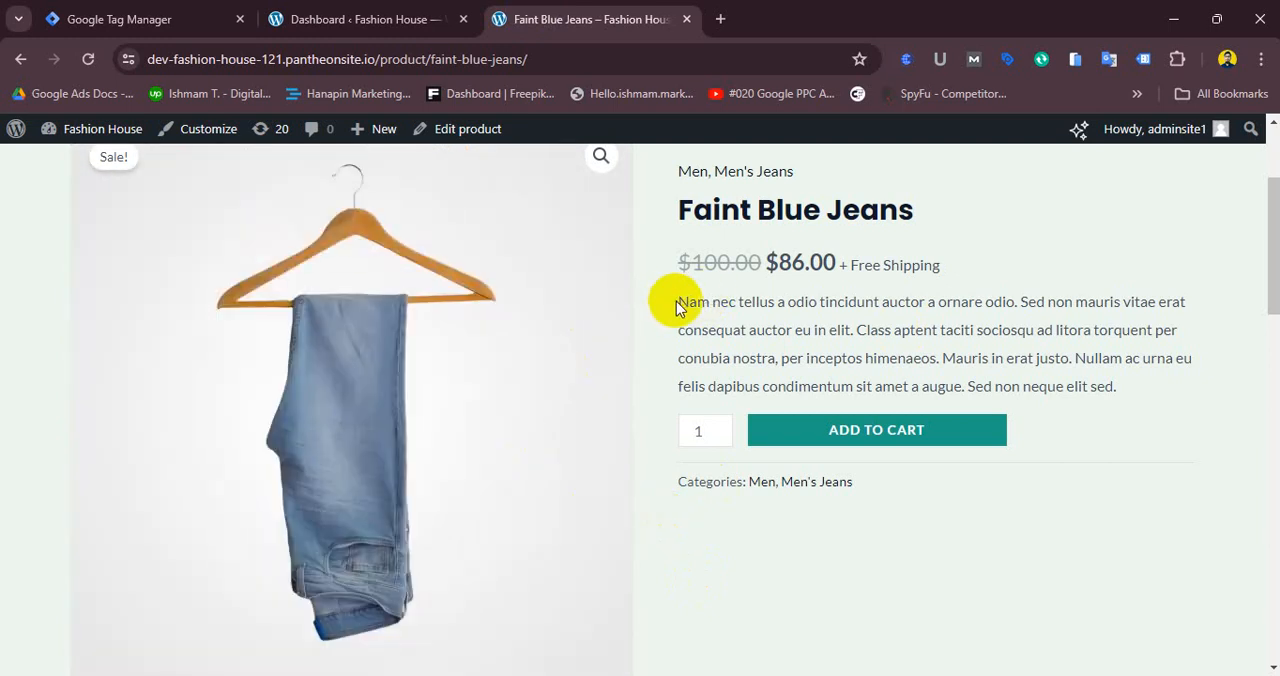
mouse_move(676, 301)
mouse_down()
mouse_move(1165, 357)
mouse_move(1134, 388)
mouse_move(667, 307)
mouse_up()
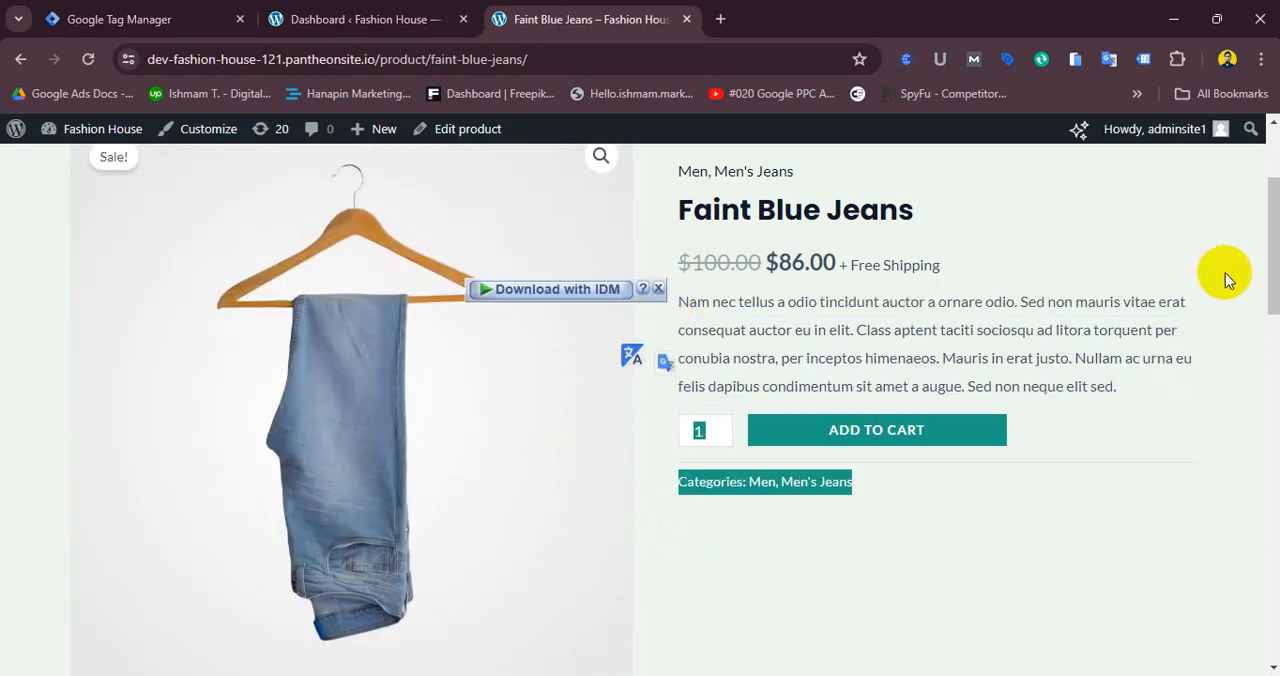
scroll(1273, 257, up, 2)
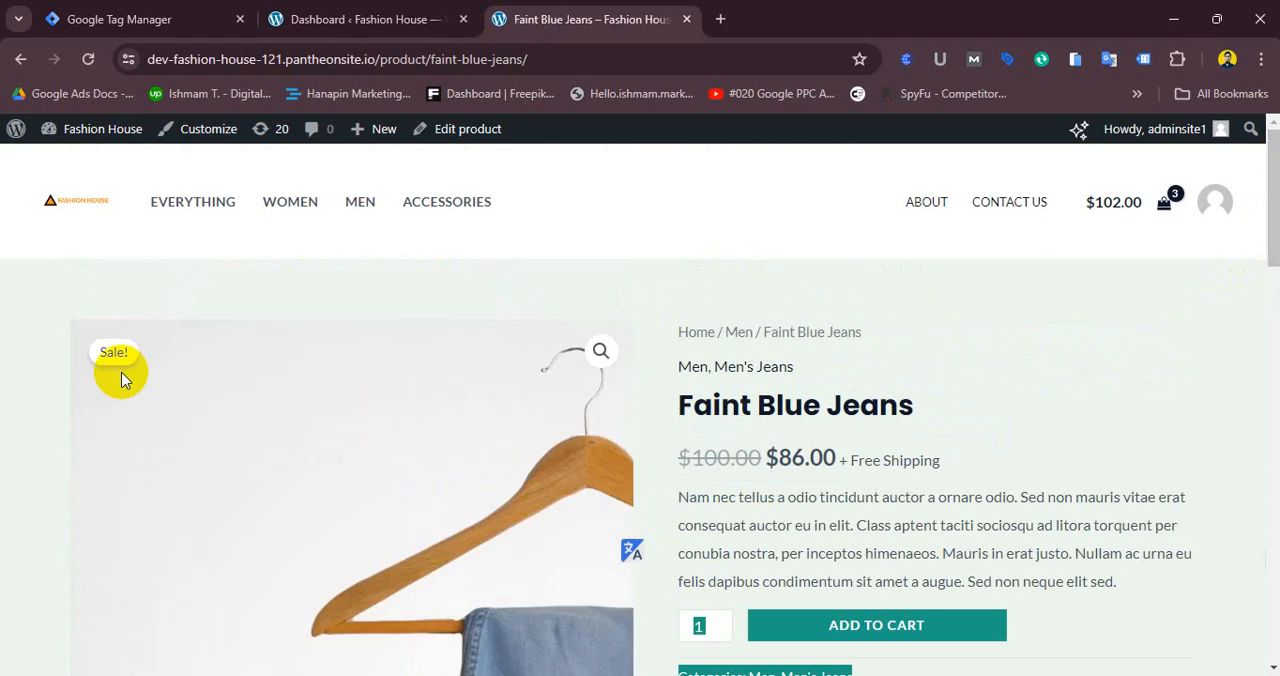
click(83, 204)
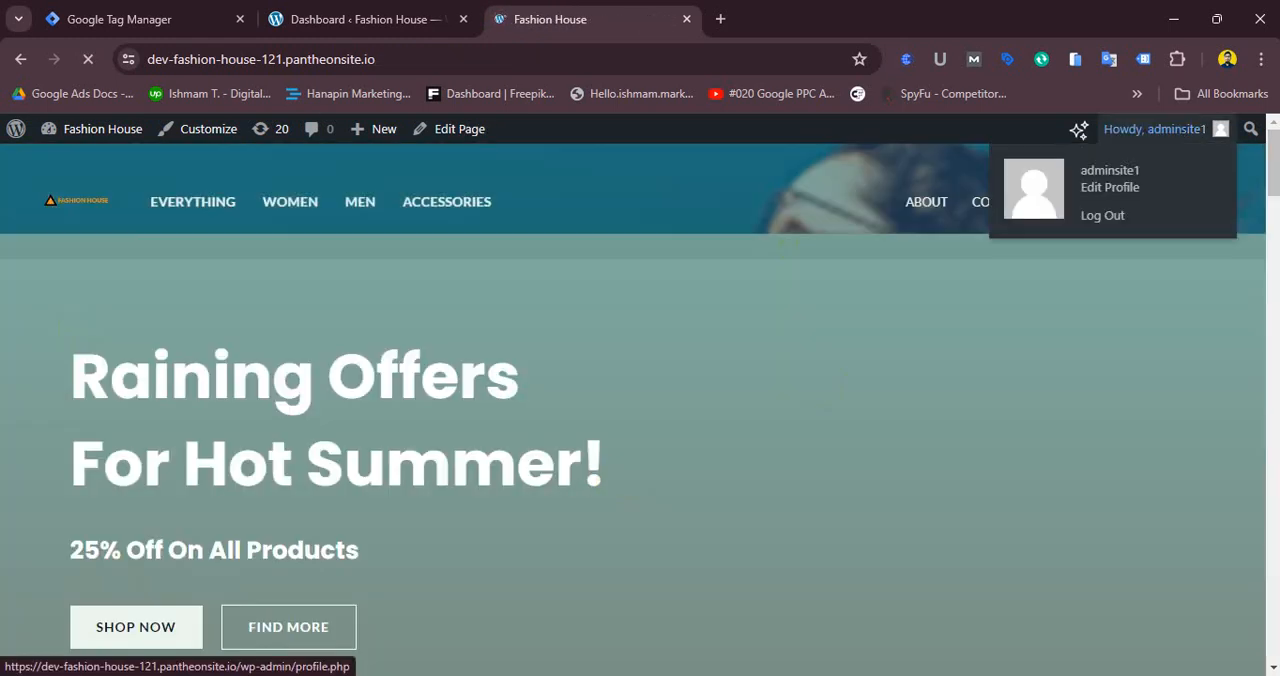
- Browse the homepage, About Us page, store and Women category, opening the Basic Blue Jeans product
drag(1277, 165, 1274, 294)
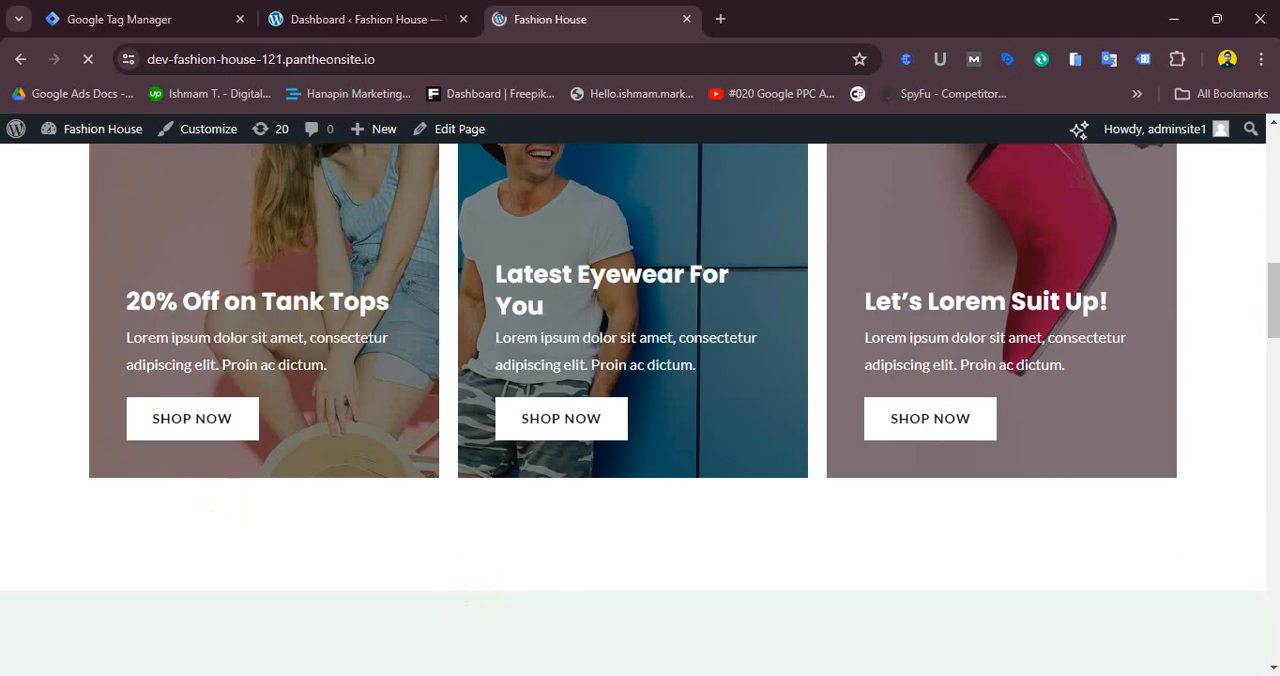
click(1267, 271)
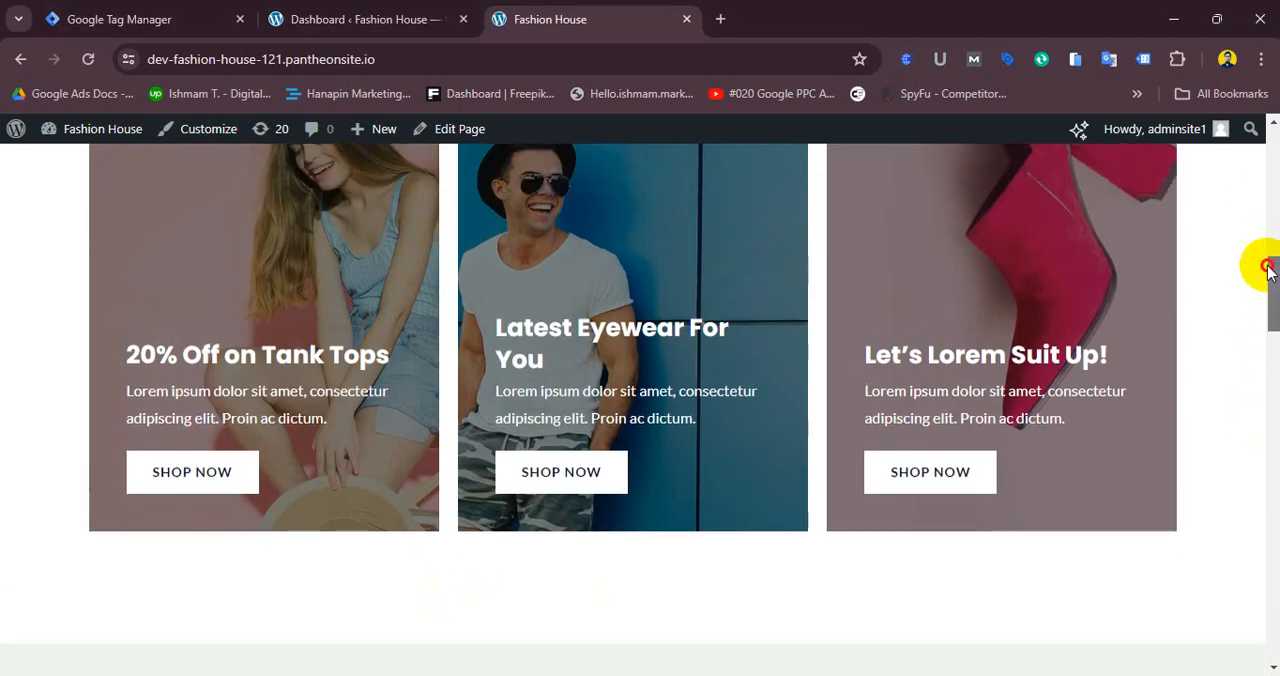
drag(1267, 271, 1275, 150)
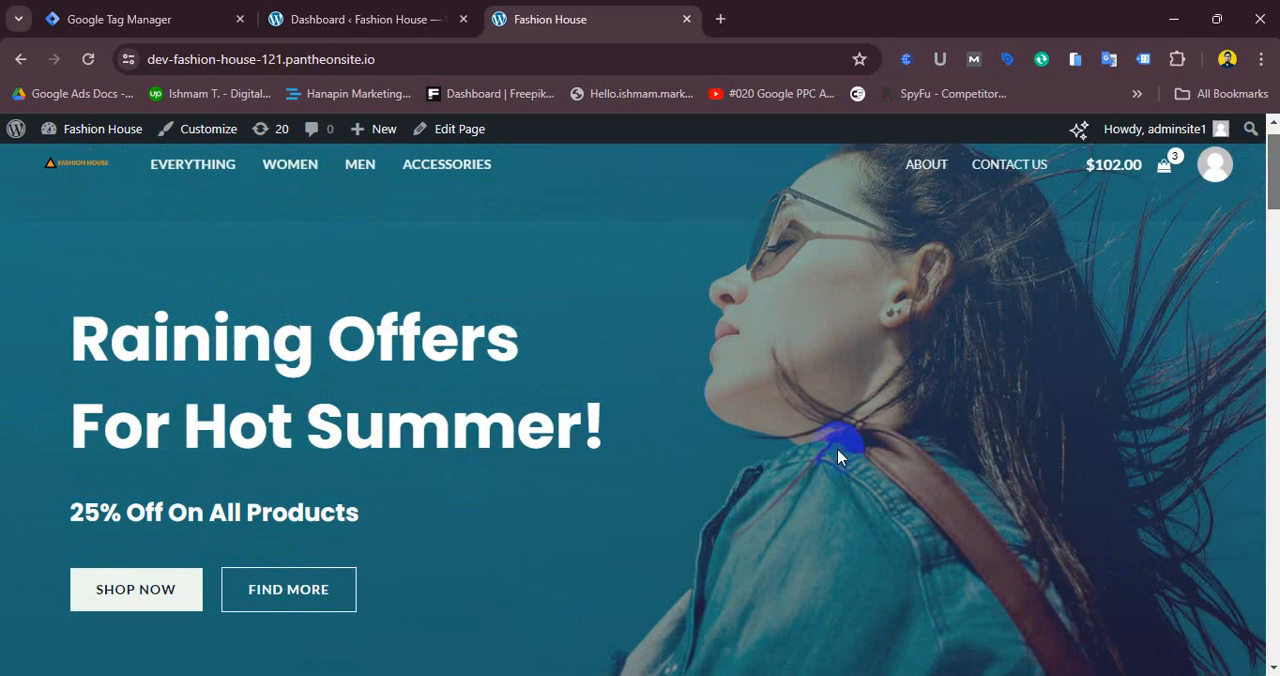
click(981, 170)
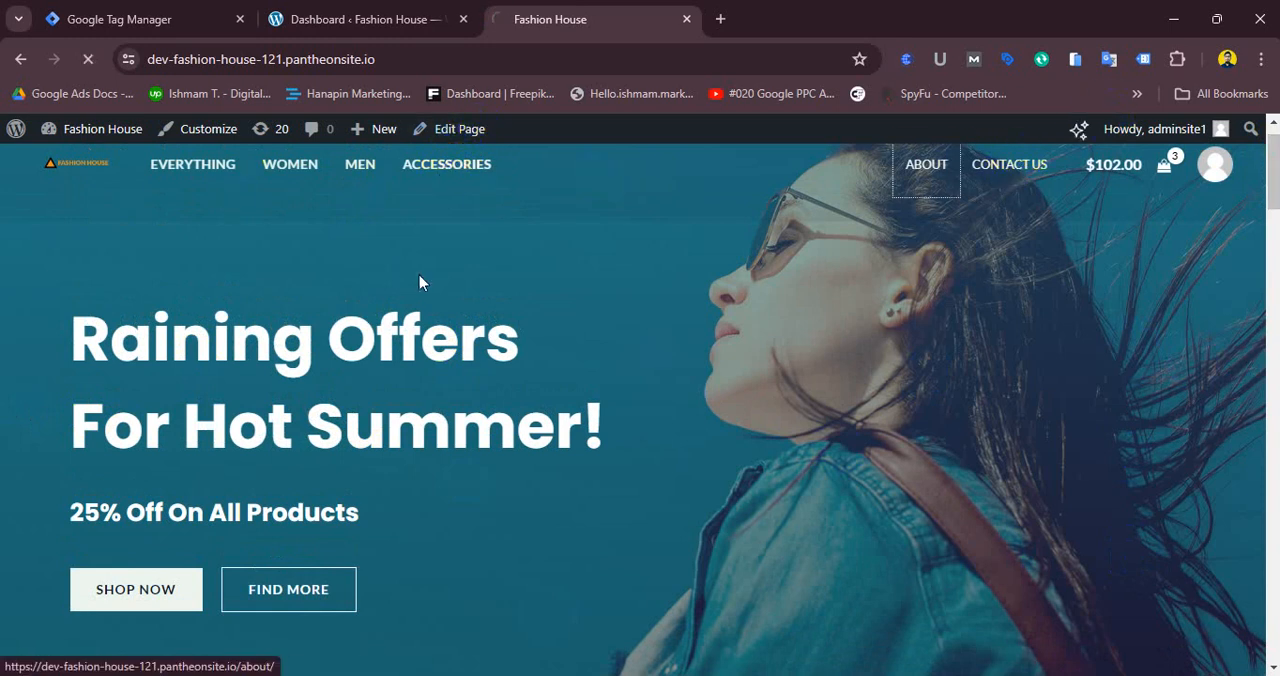
click(948, 184)
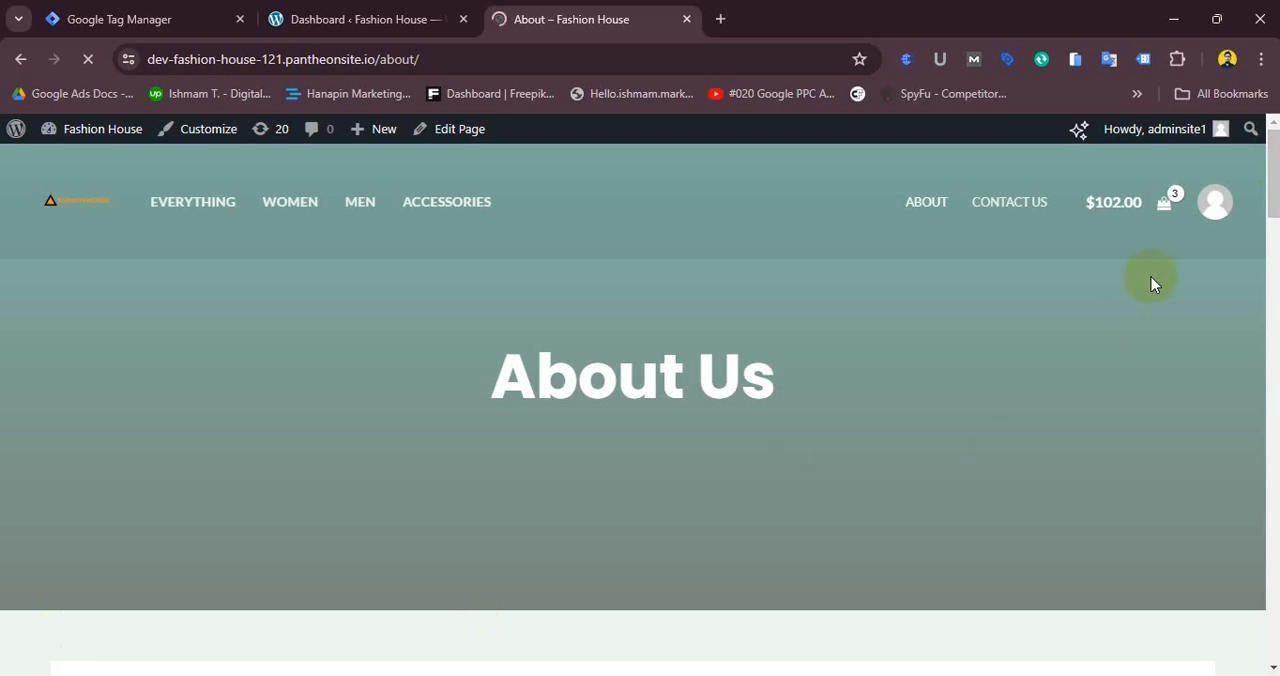
drag(1274, 170, 1262, 147)
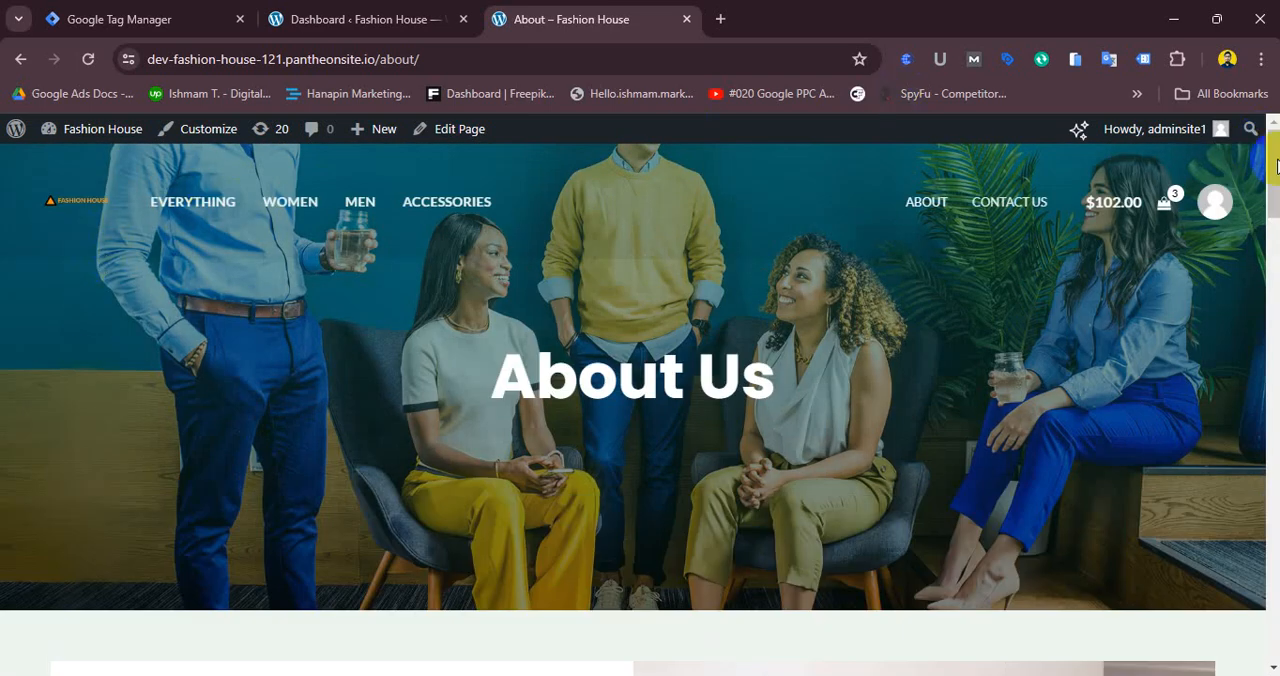
mouse_move(1276, 165)
mouse_down()
mouse_move(1269, 586)
mouse_move(1270, 150)
mouse_up()
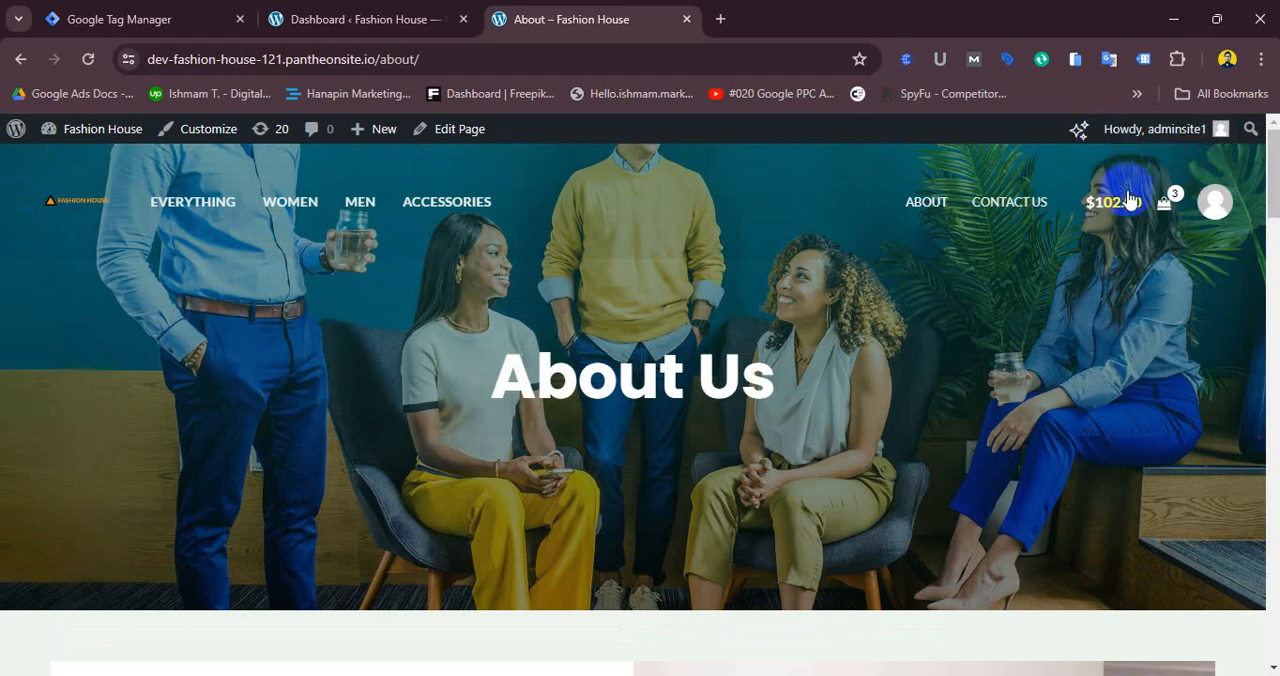
drag(1270, 190, 1268, 128)
click(180, 218)
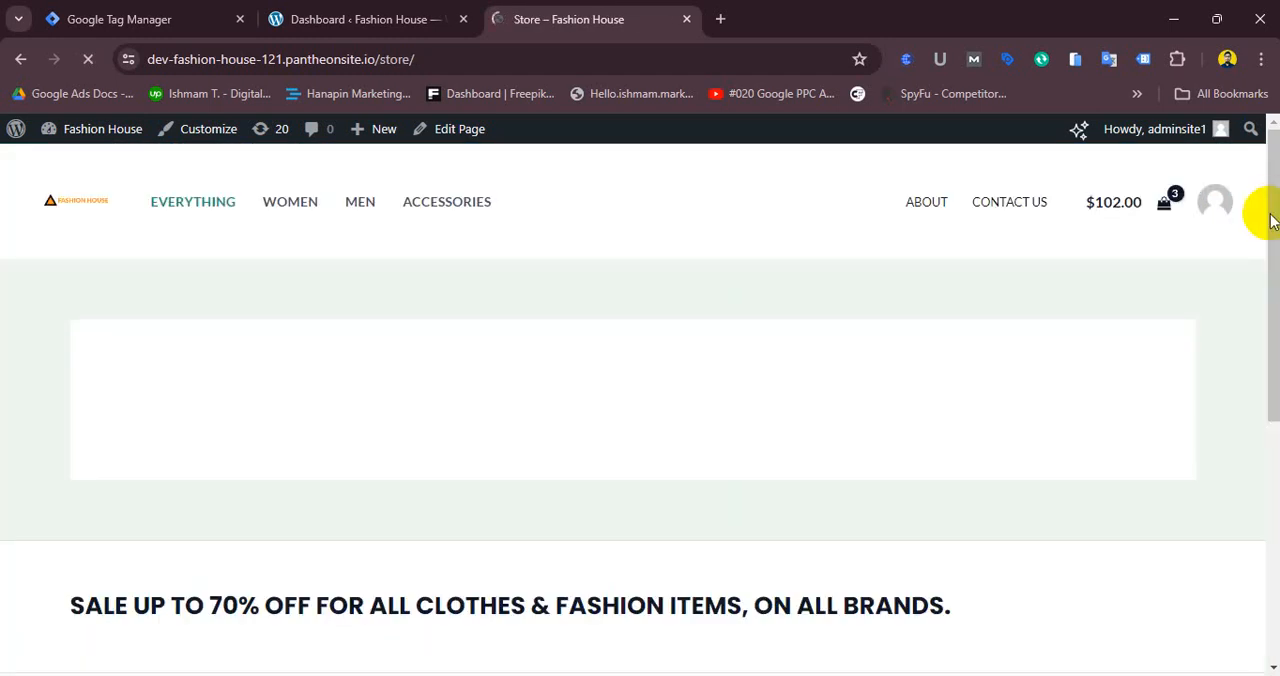
drag(1274, 310, 1269, 265)
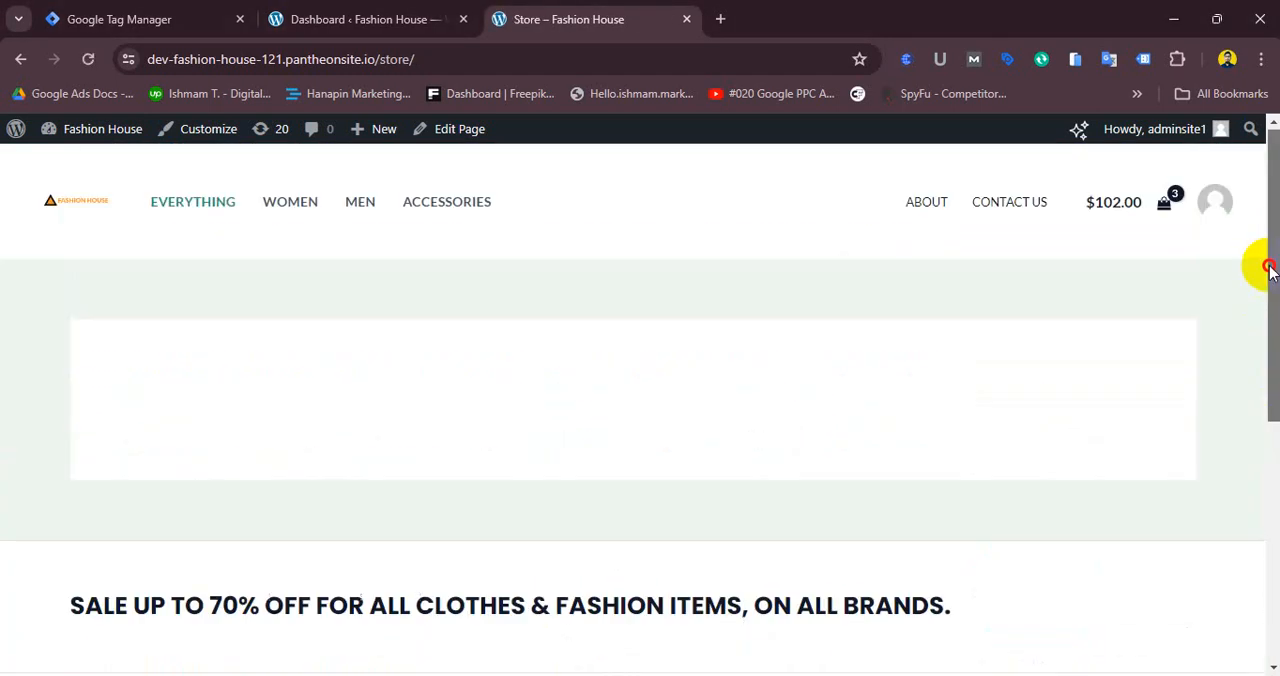
click(269, 206)
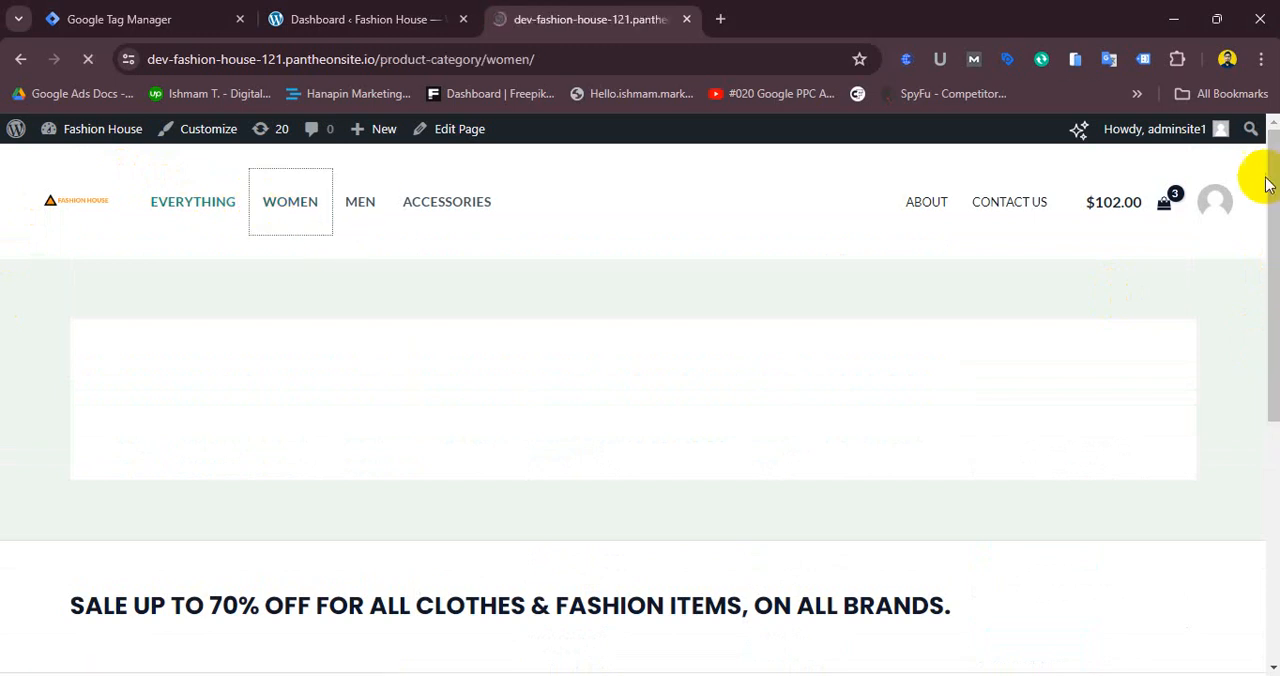
drag(1268, 206, 1271, 285)
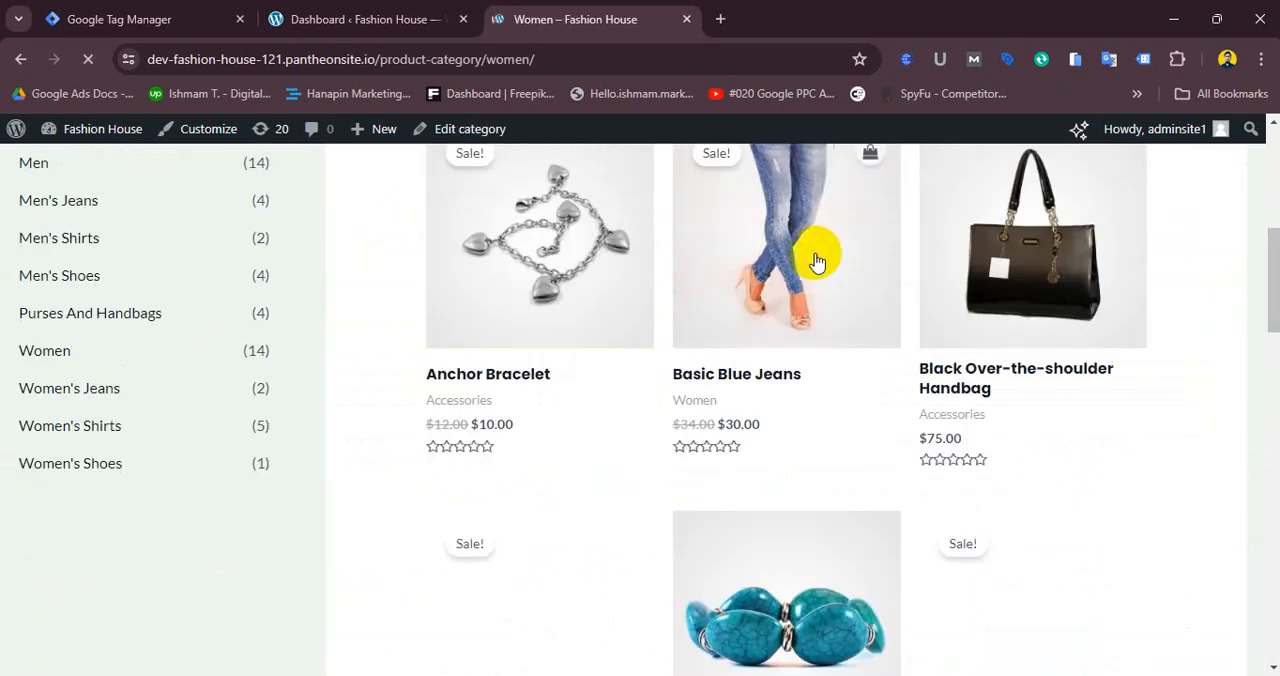
click(789, 279)
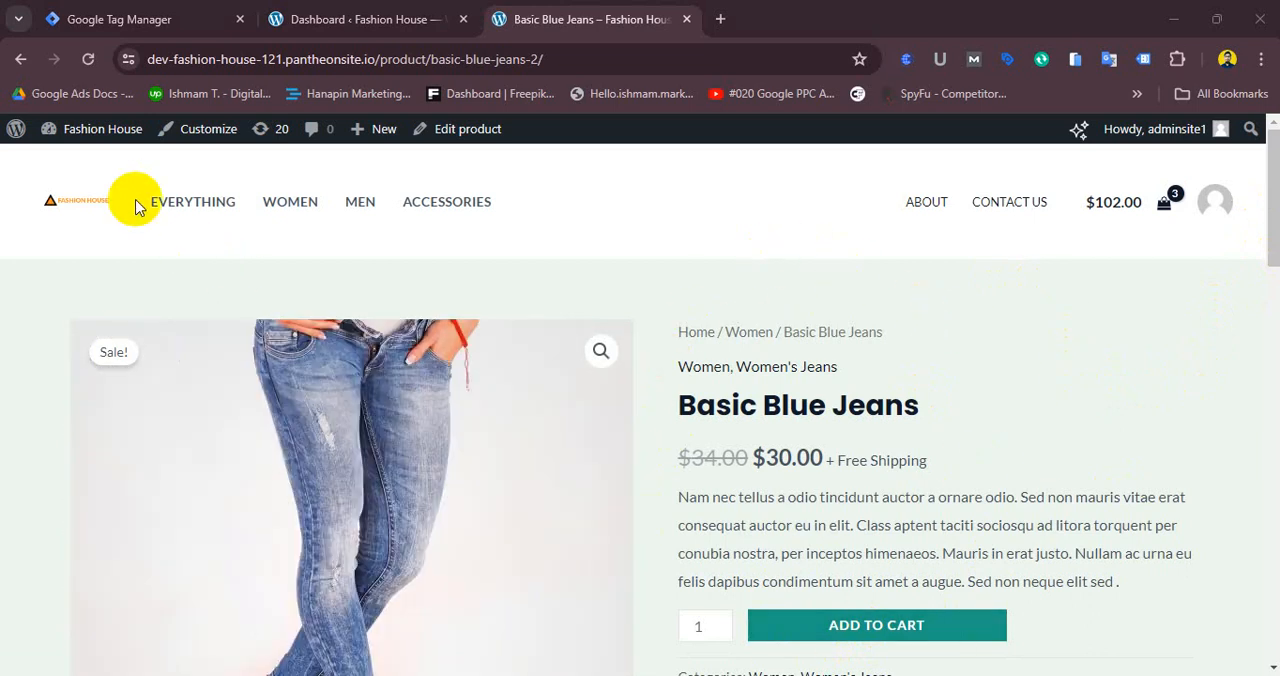
- Copy the head code snippet from the Install Google Tag Manager dialog
click(90, 14)
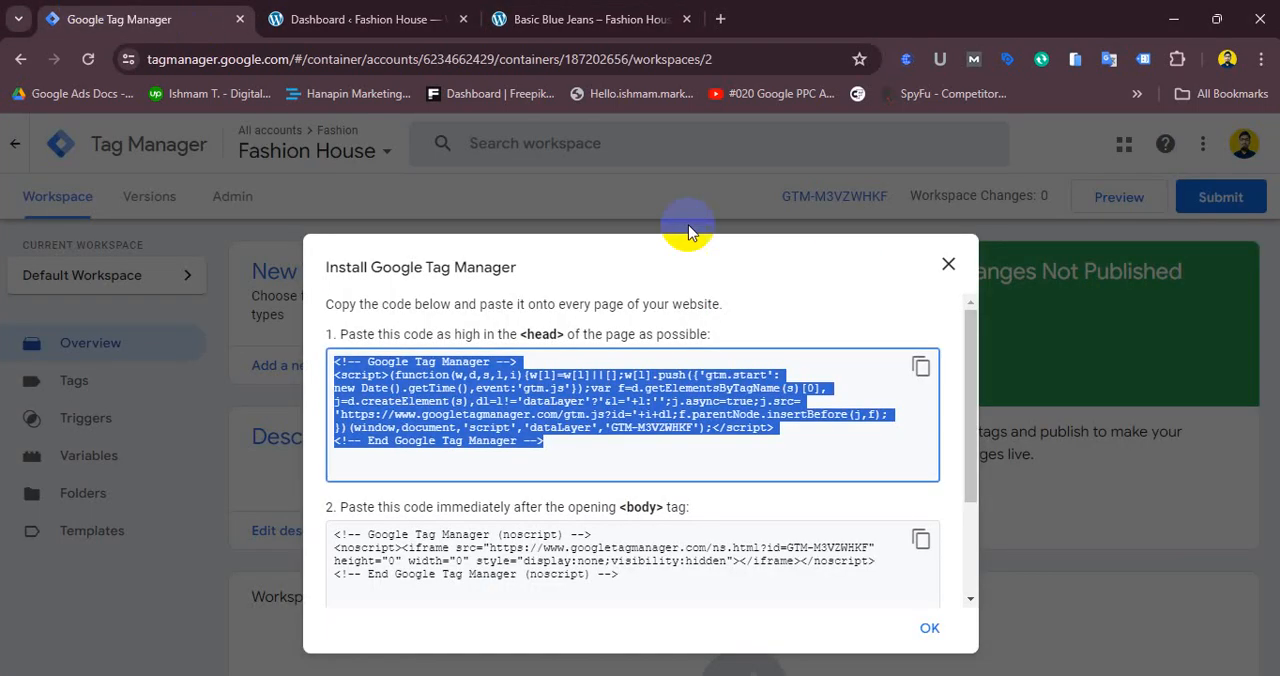
click(567, 27)
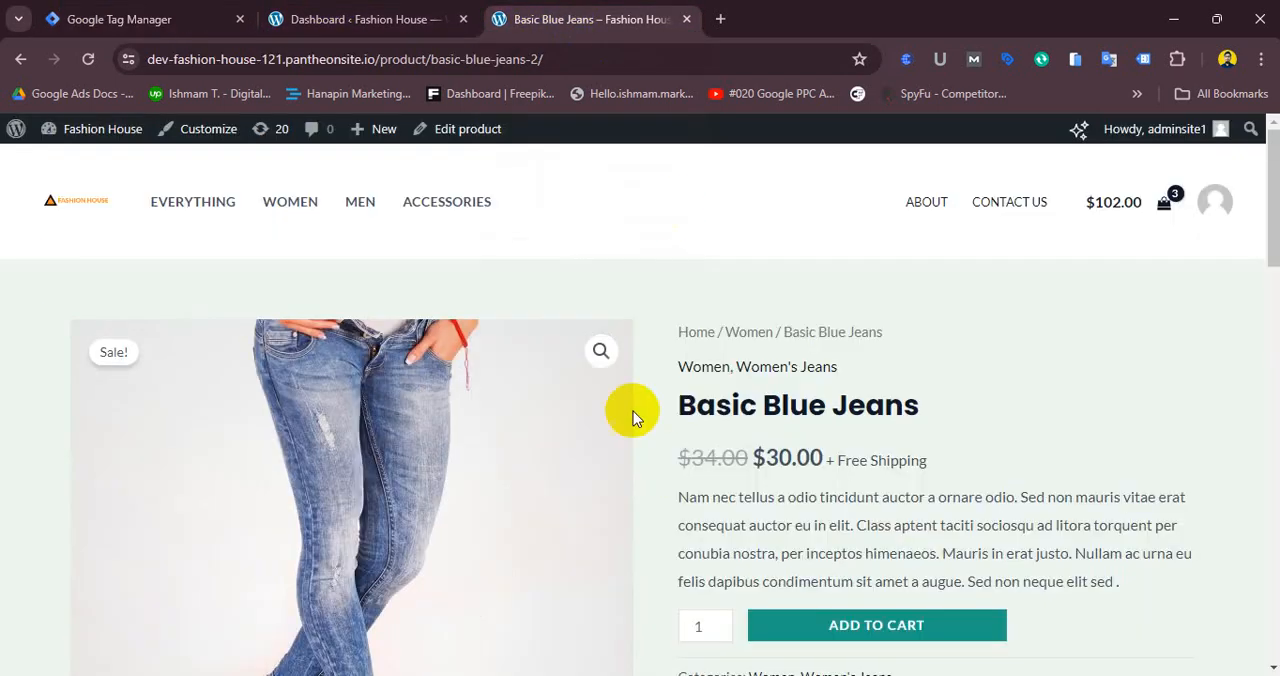
click(370, 22)
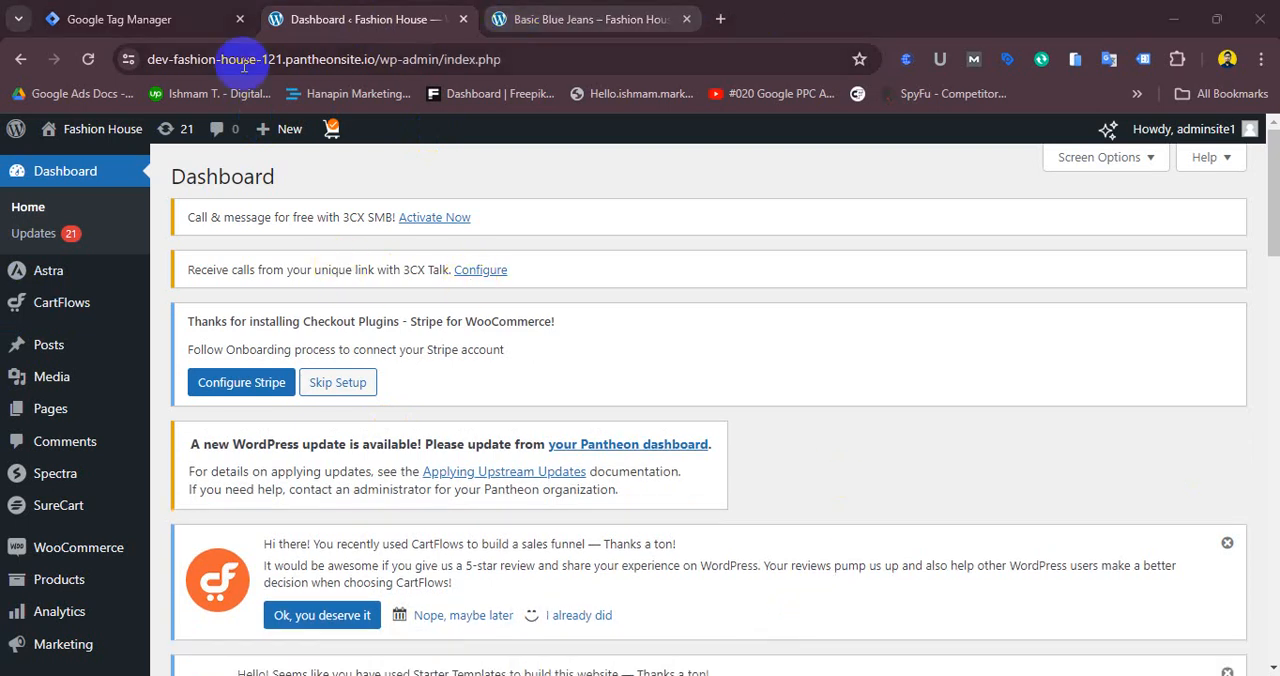
click(128, 14)
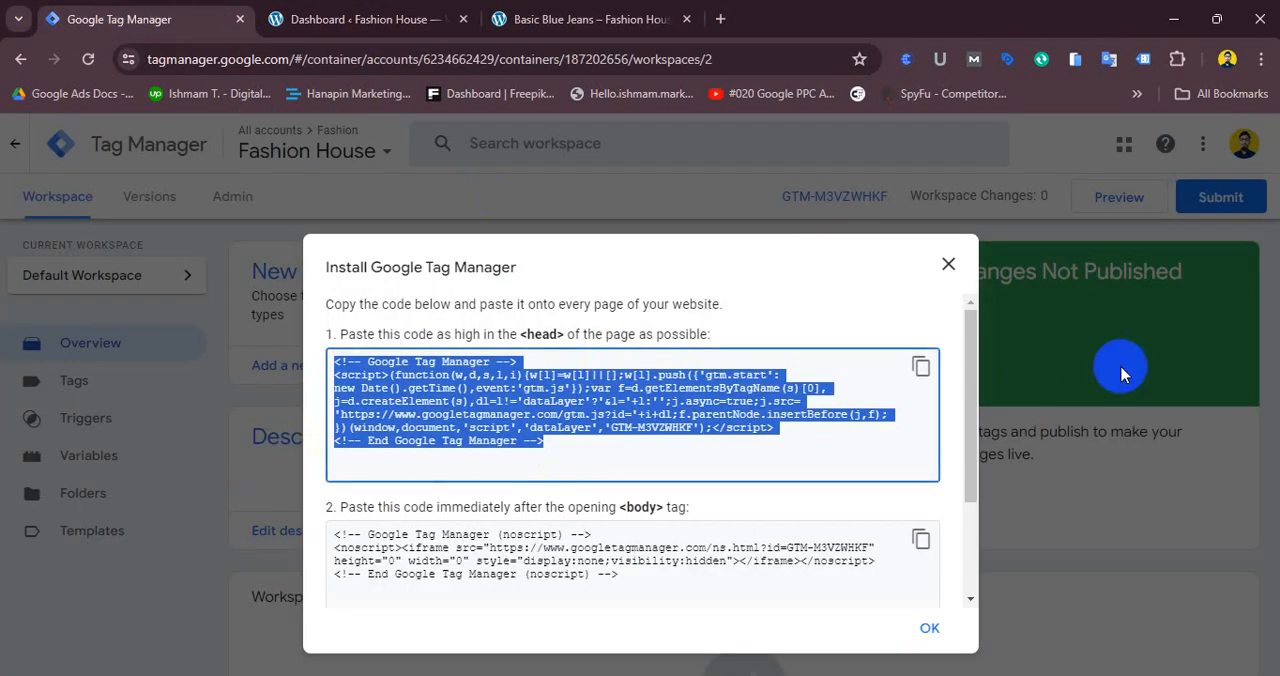
click(920, 370)
- In the WordPress dashboard, open the Astra theme's header.php file in the Theme File Editor
click(370, 19)
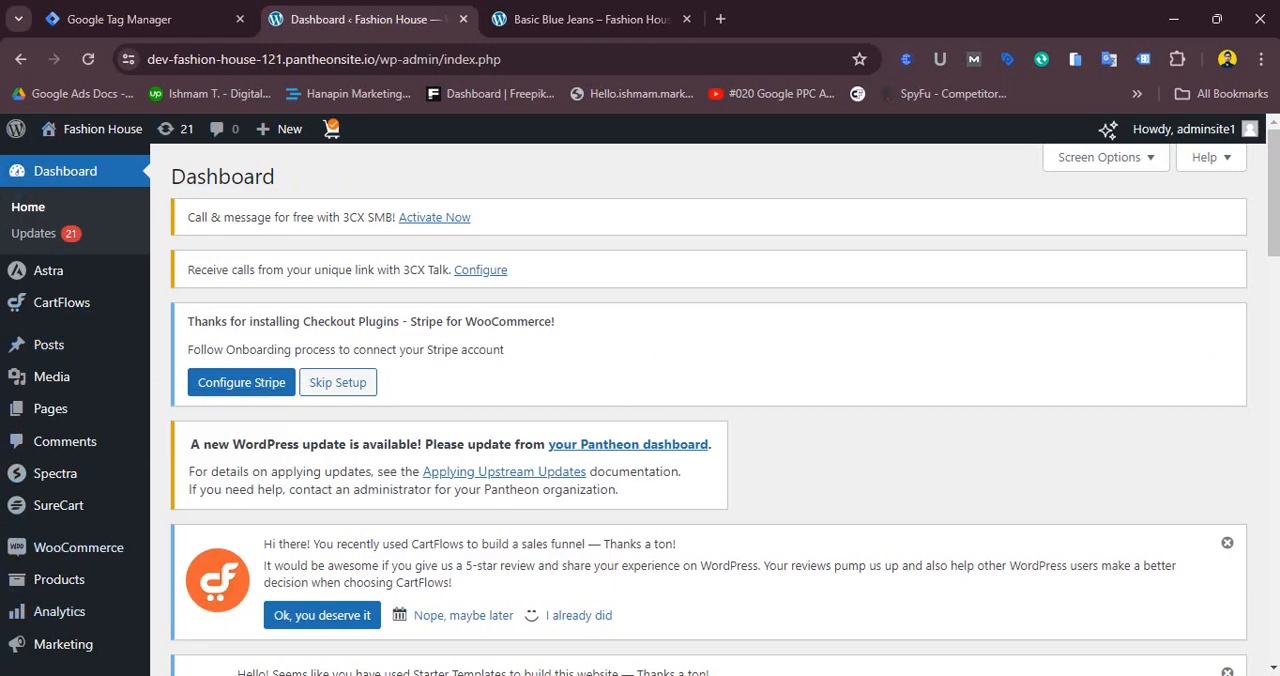
scroll(700, 400, down, 5)
mouse_move(33, 470)
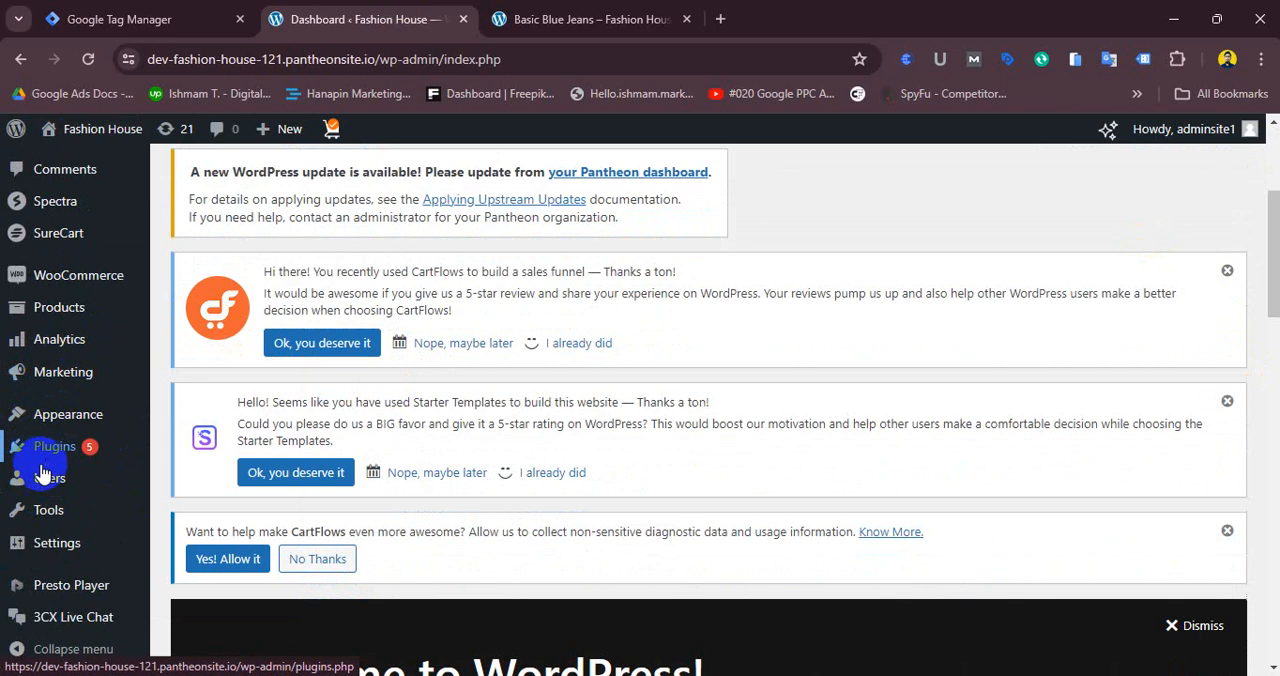
mouse_move(74, 425)
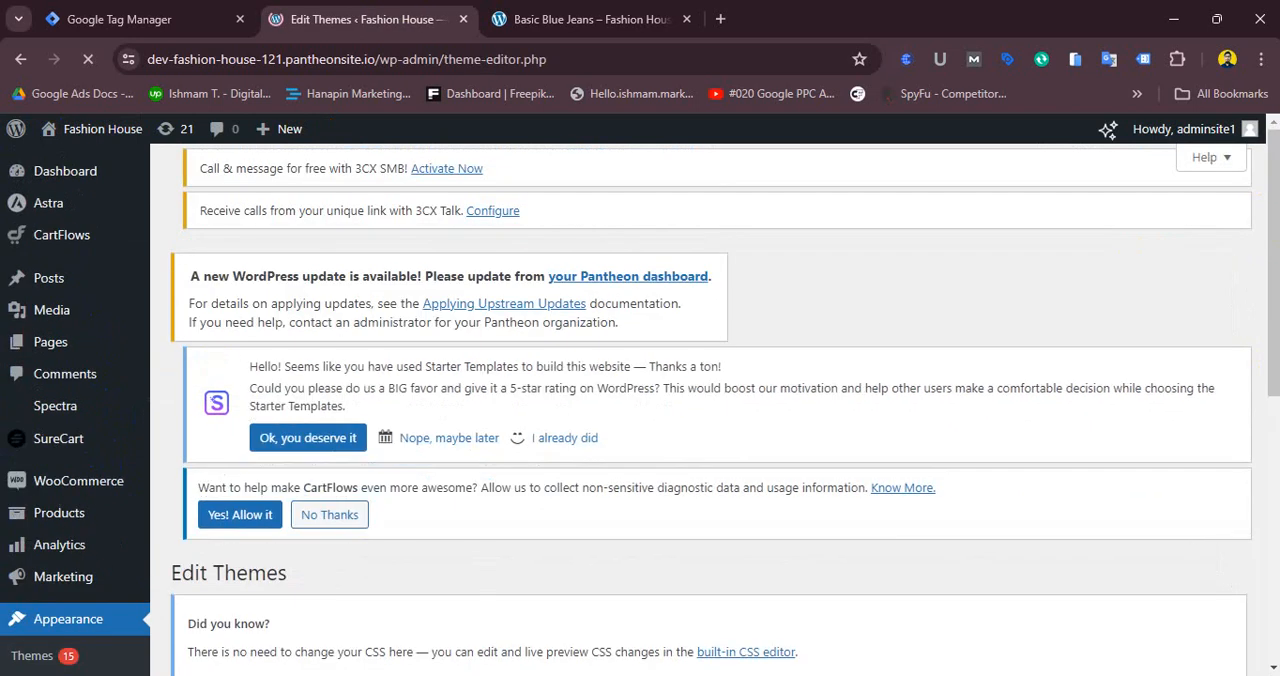
scroll(1269, 234, down, 2)
scroll(1270, 500, down, 4)
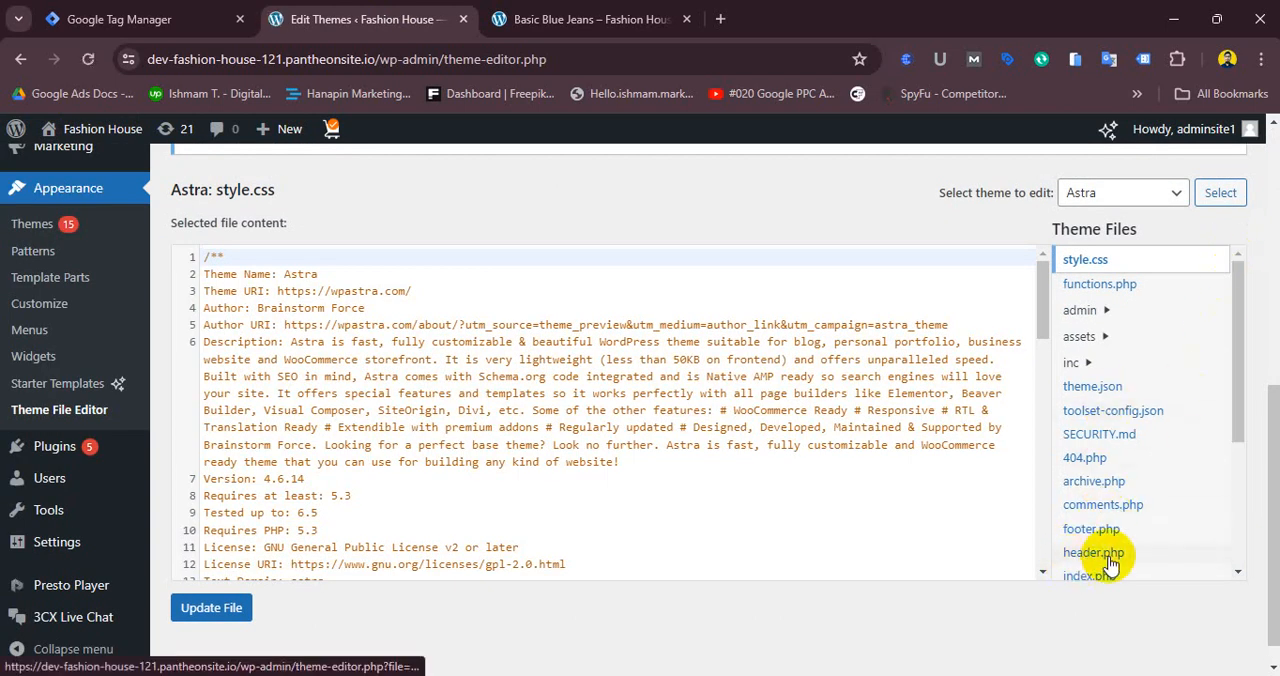
click(1100, 553)
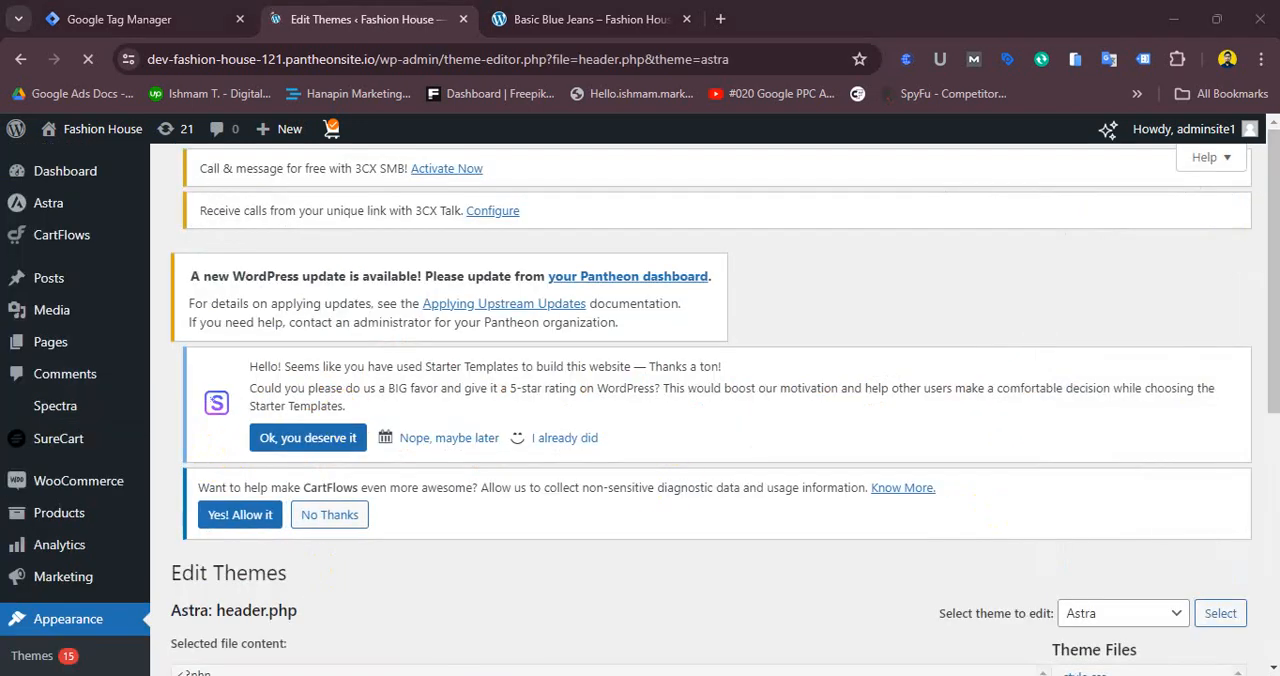
- Paste the Google Tag Manager head snippet on a new line after the closing head tag in header.php
scroll(1257, 366, down, 5)
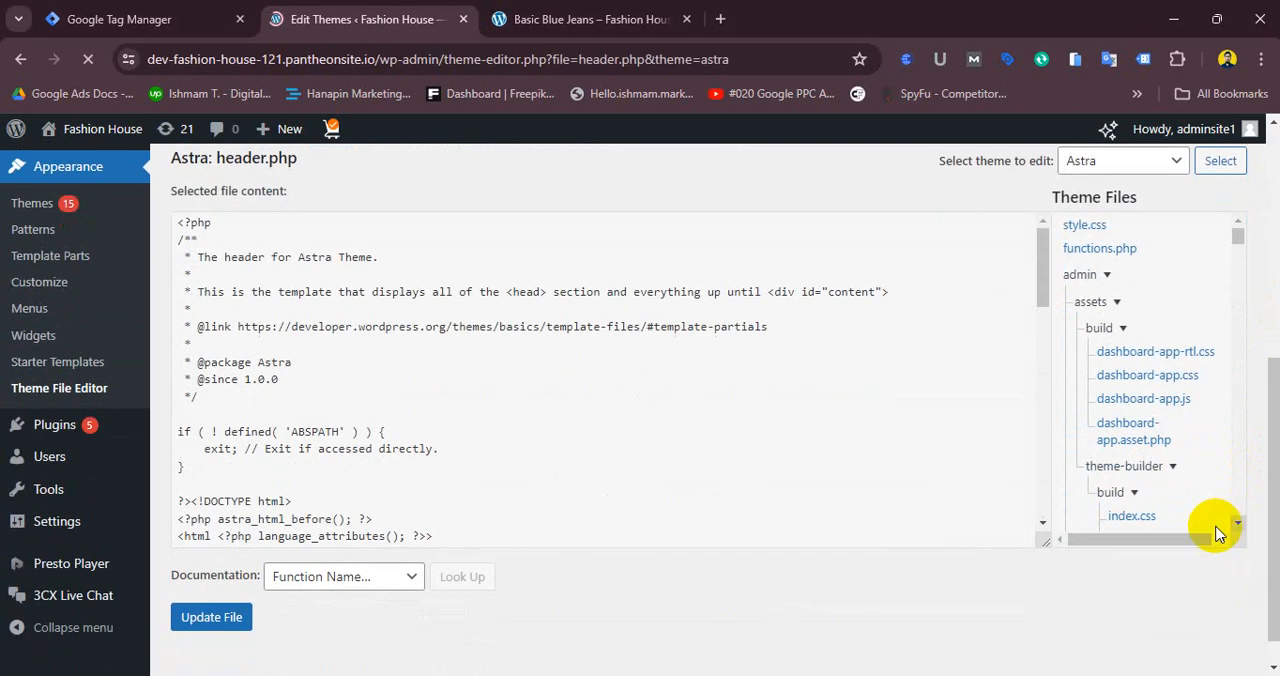
drag(1044, 316, 1047, 408)
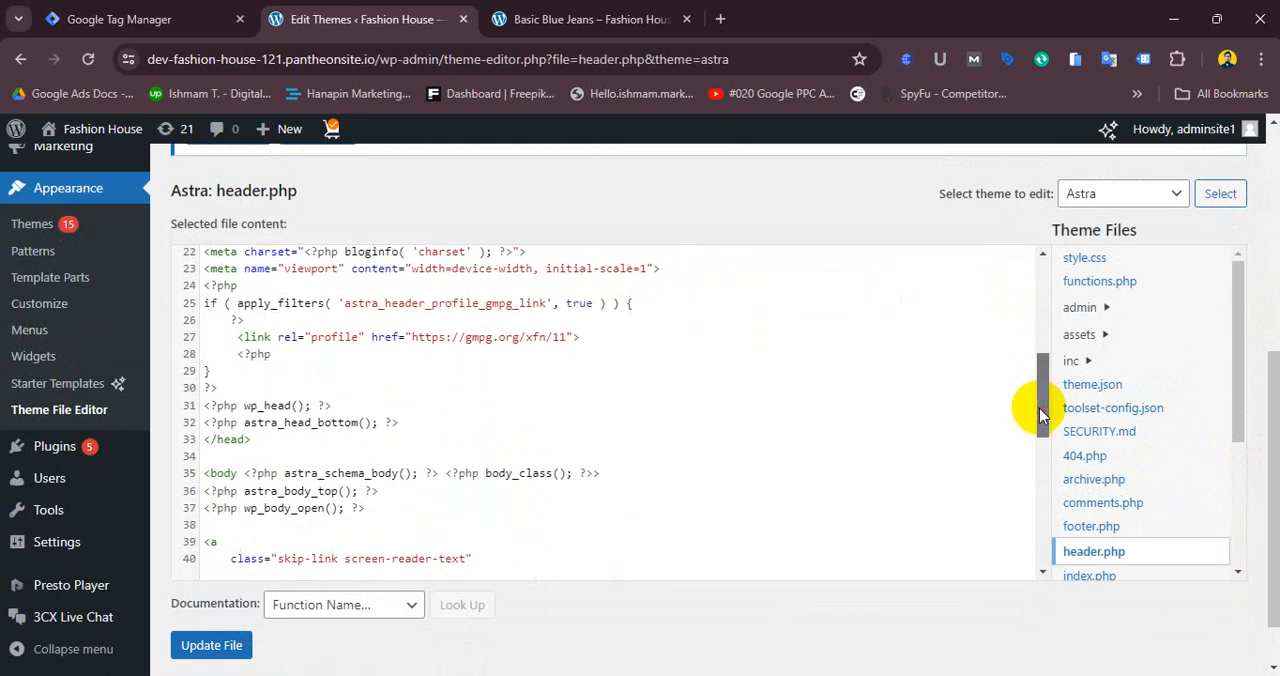
click(226, 456)
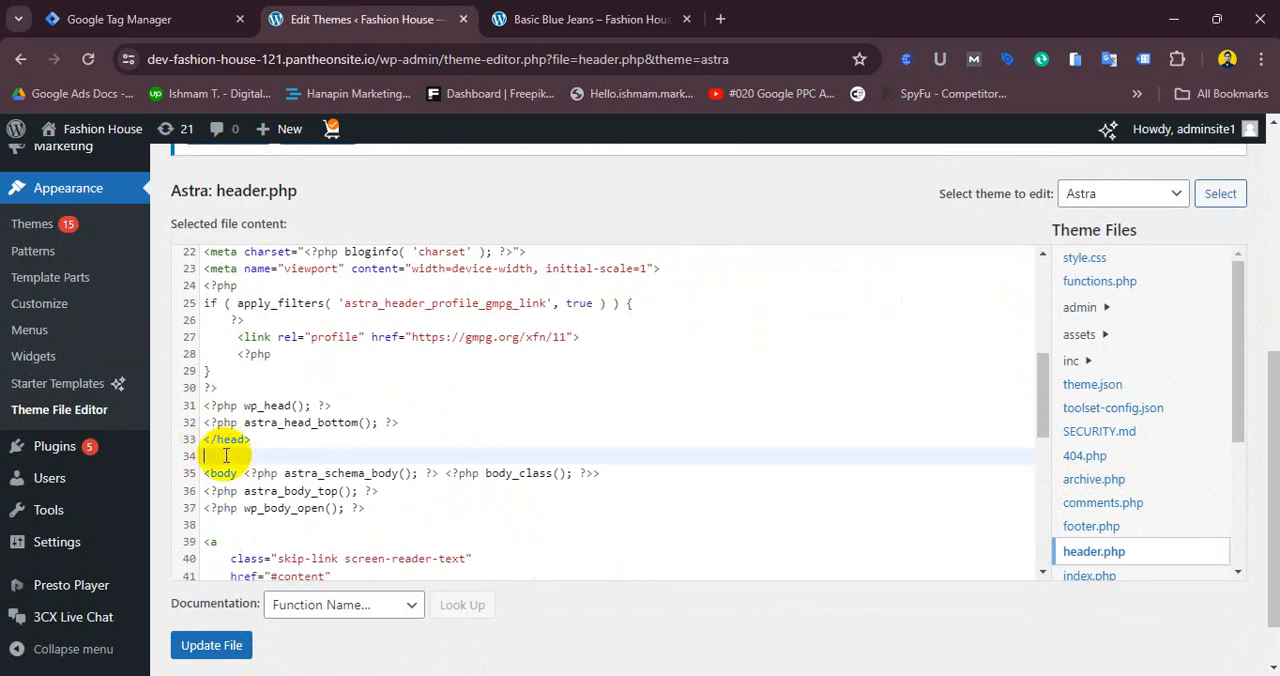
key(Return)
click(226, 456)
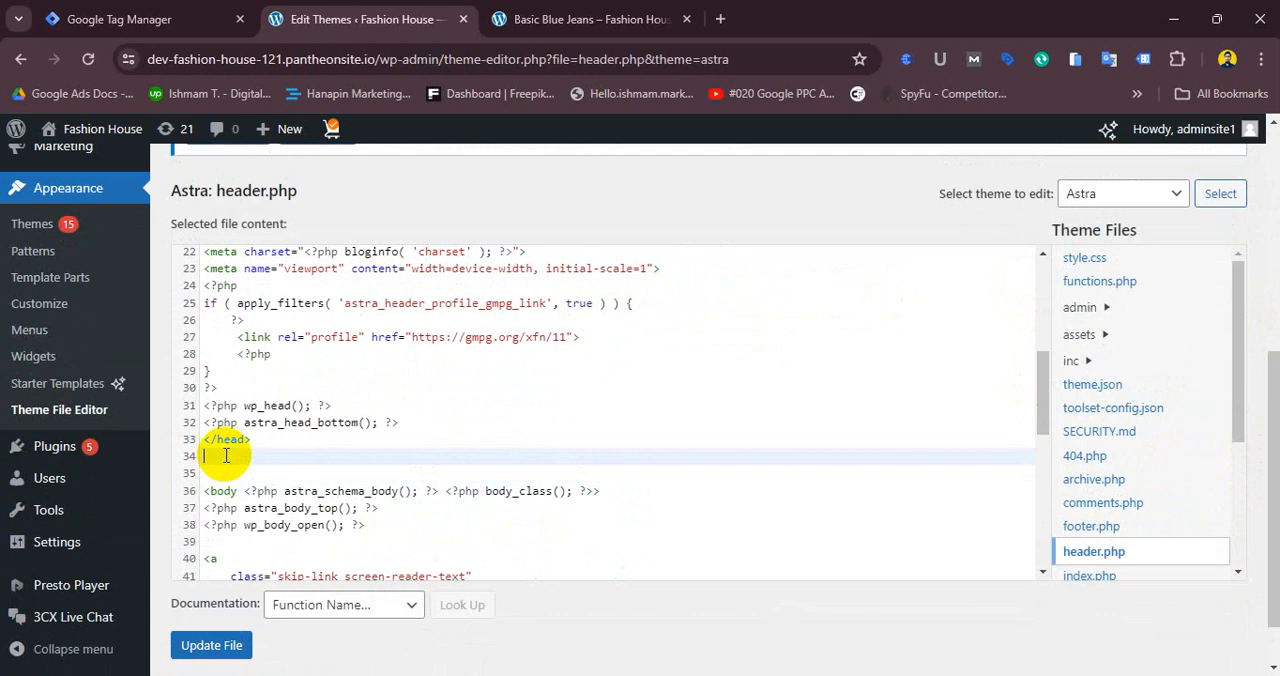
key(Return)
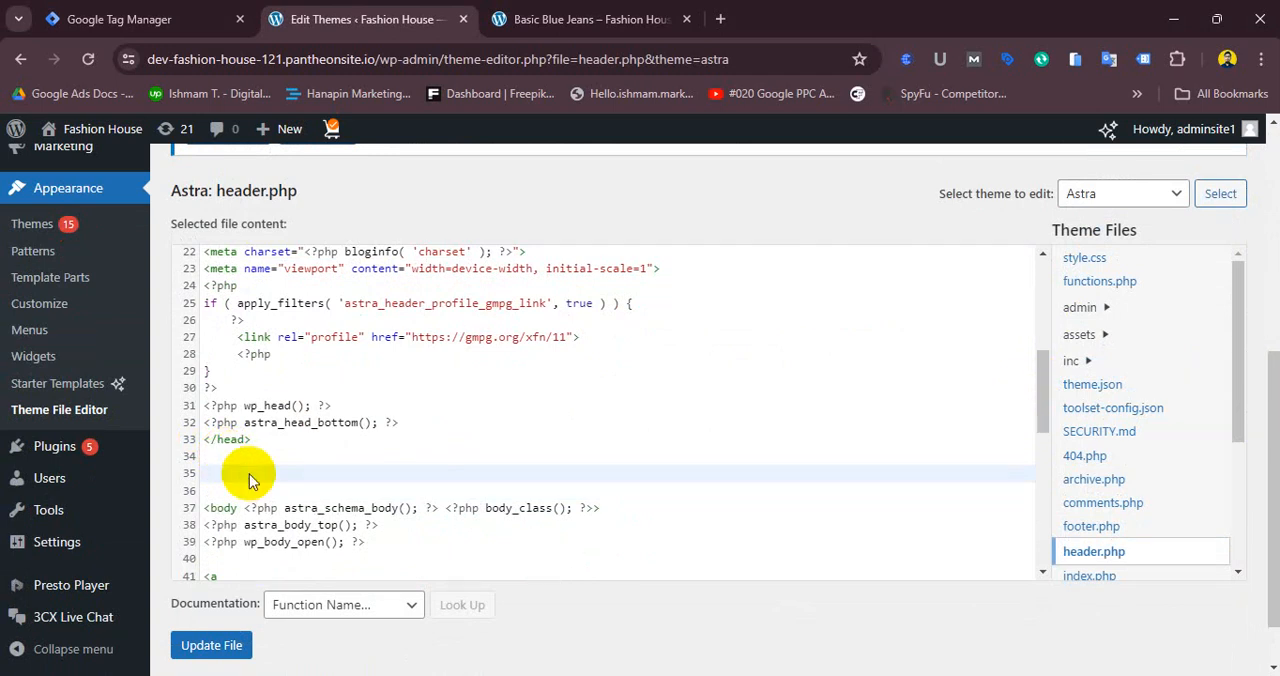
right_click(249, 474)
click(311, 286)
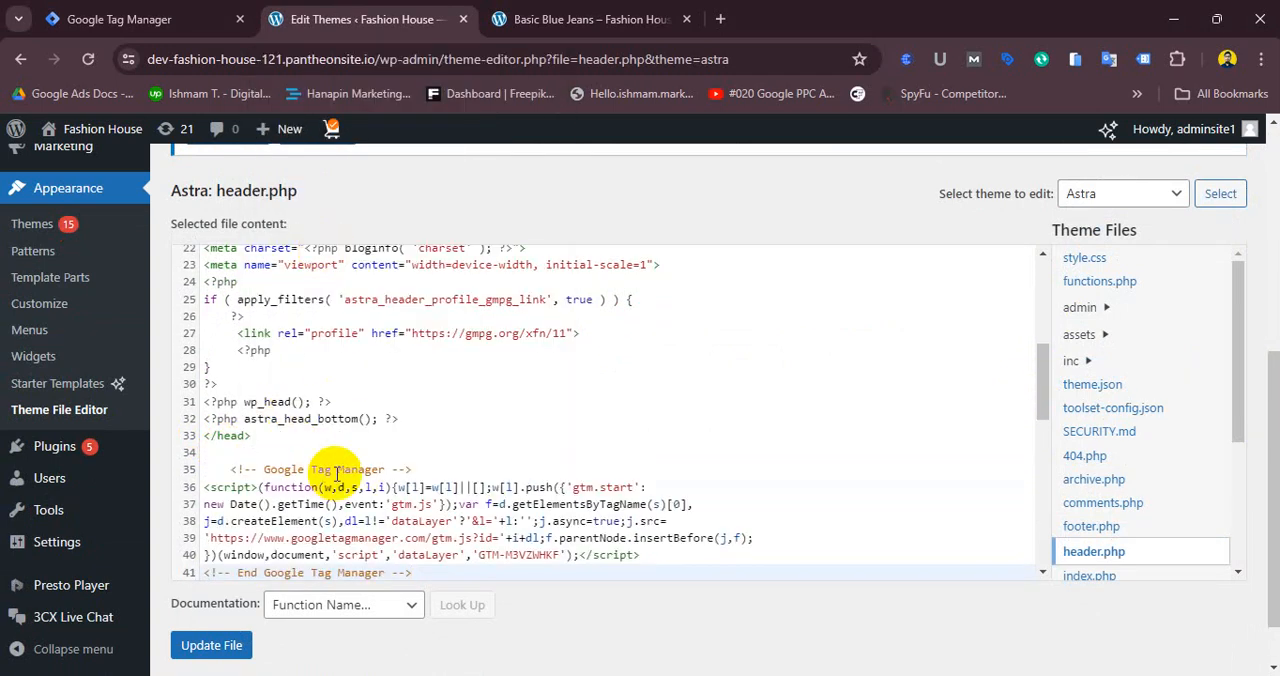
- Delete the pasted Google Tag Manager snippet from header.php and update the file
scroll(337, 474, down, 2)
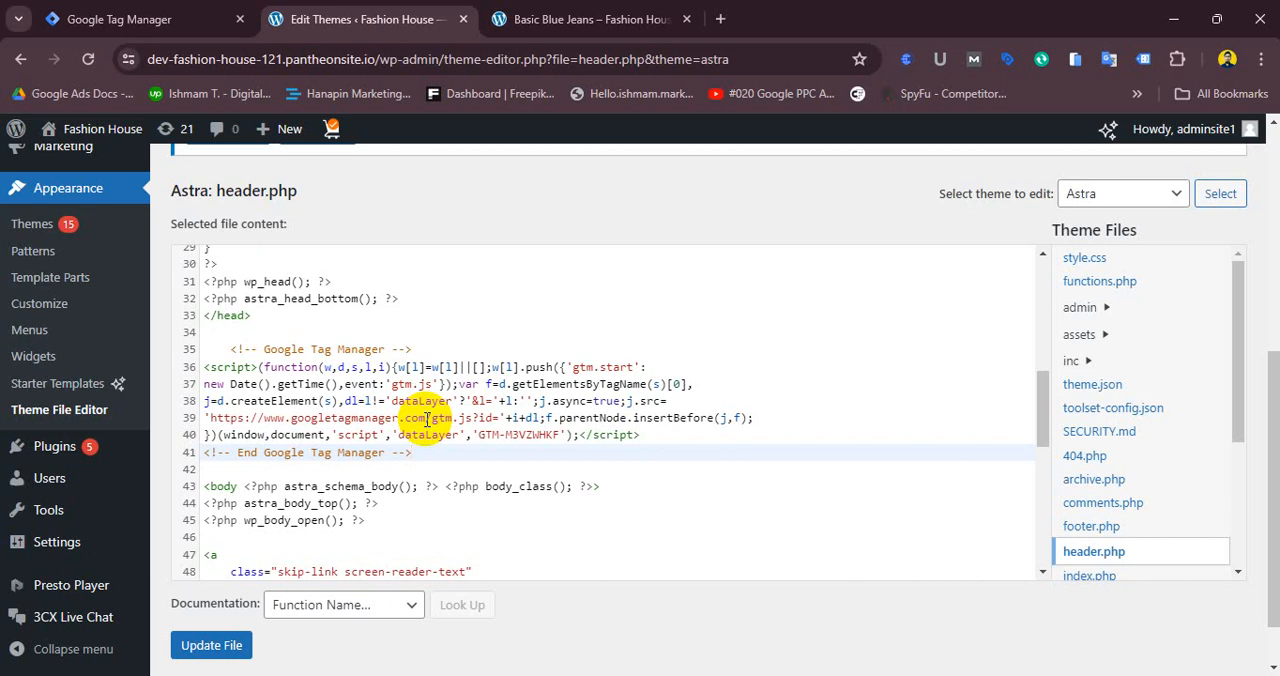
mouse_move(829, 675)
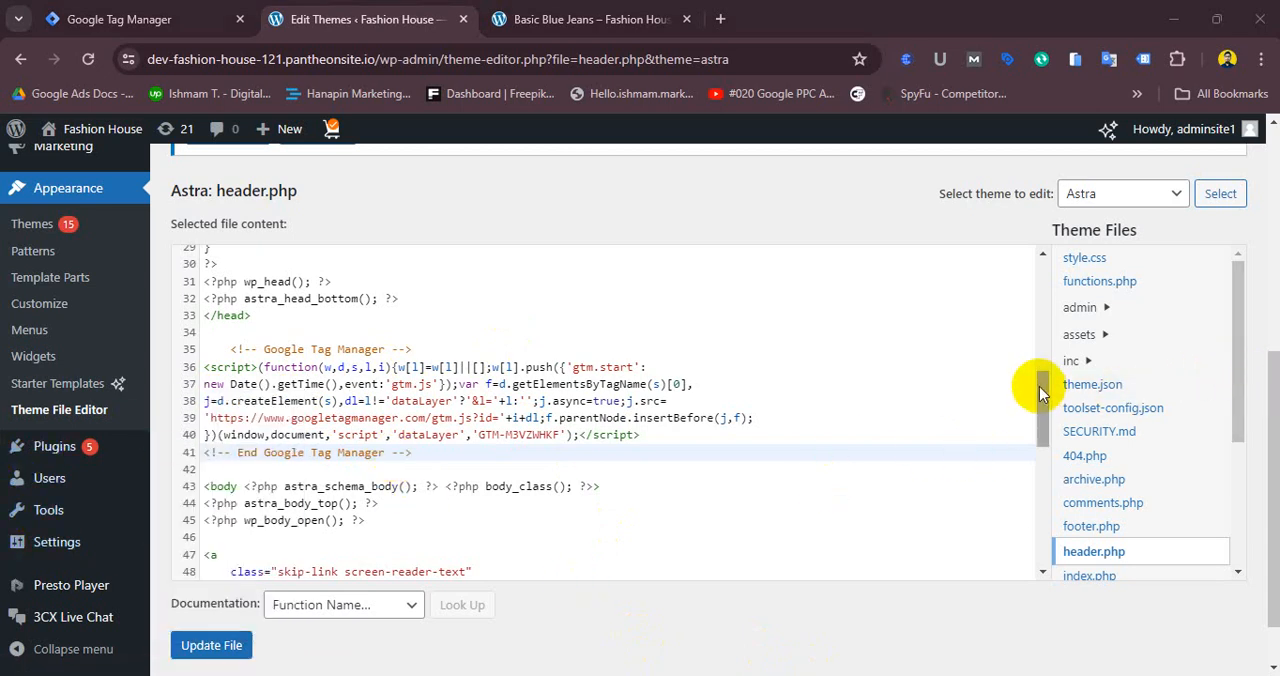
mouse_move(1044, 398)
mouse_down()
mouse_move(1047, 420)
mouse_move(1063, 349)
mouse_move(1066, 391)
mouse_up()
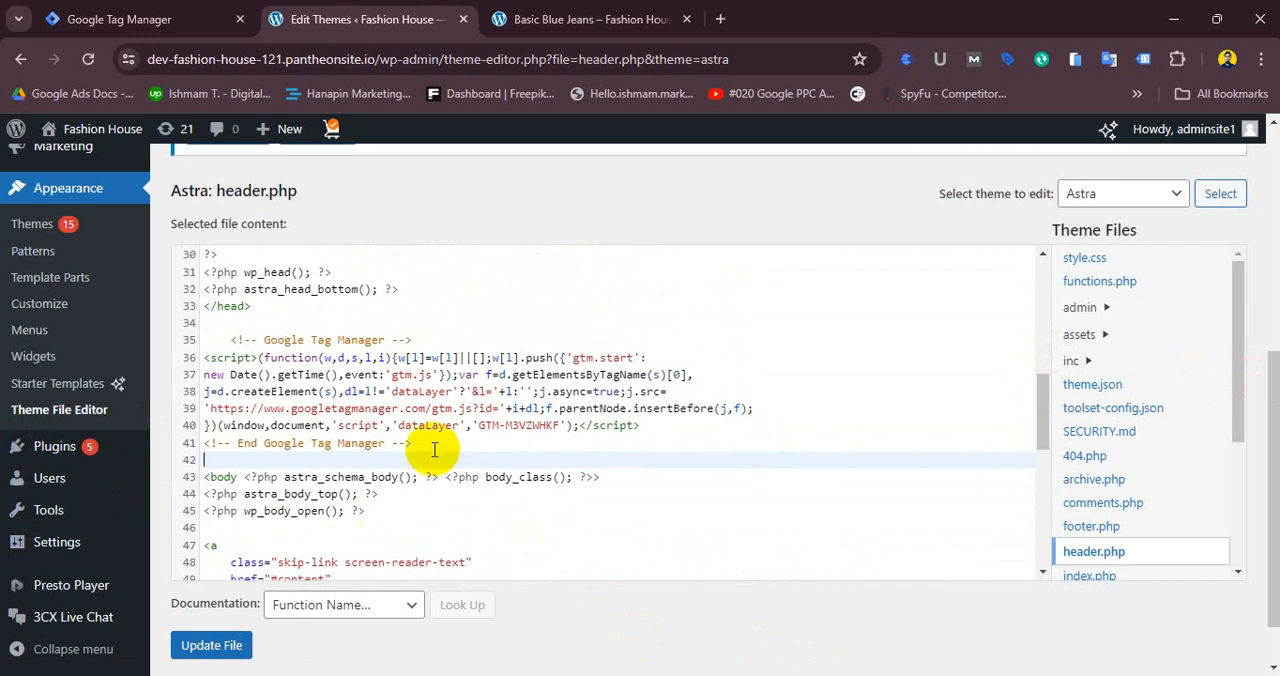
drag(429, 443, 223, 337)
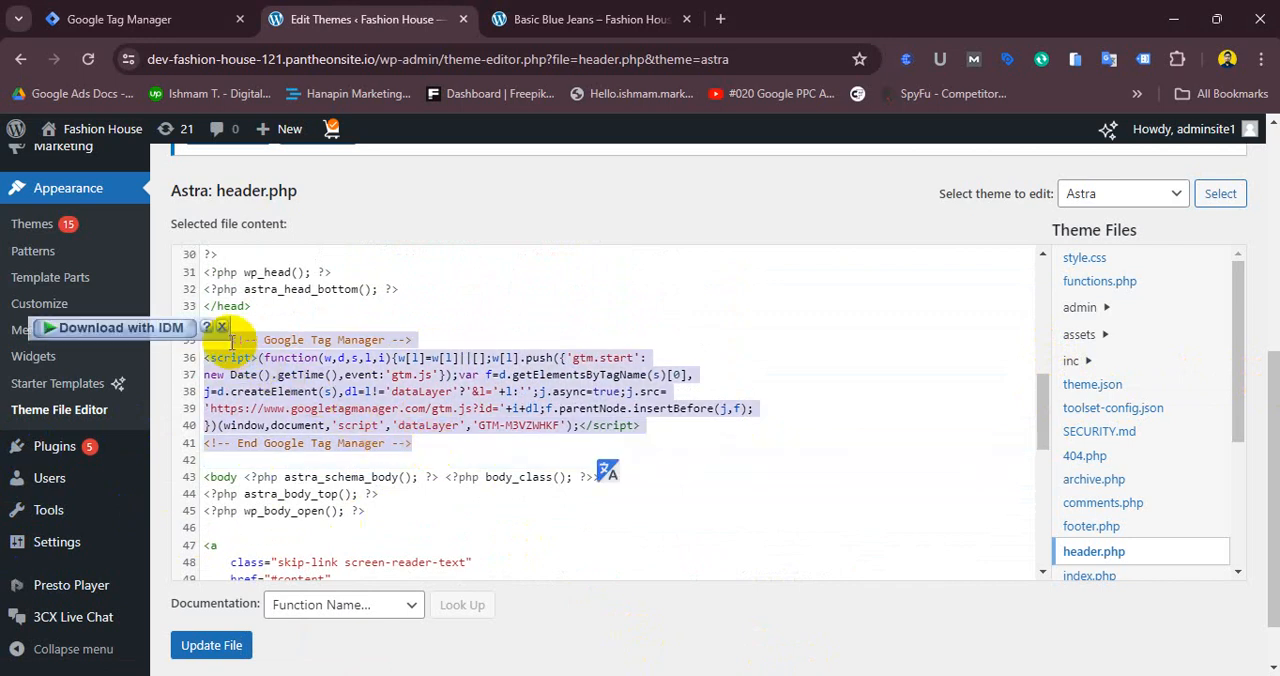
key(BackSpace)
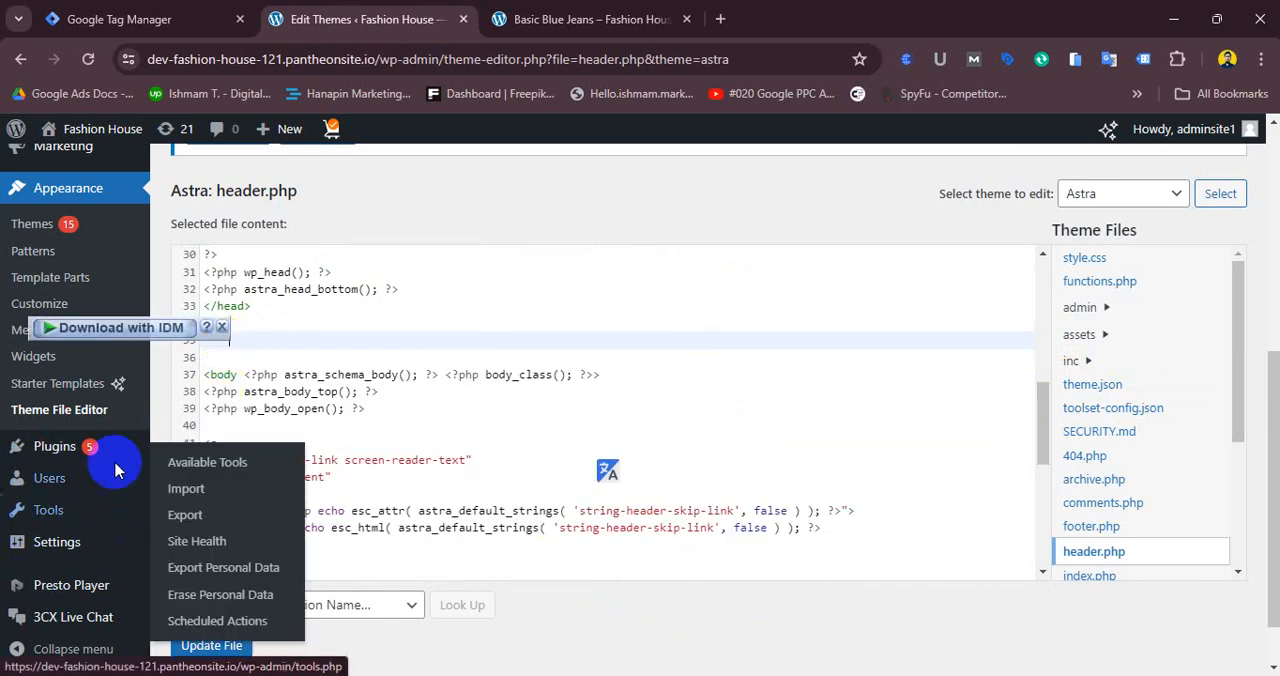
click(203, 645)
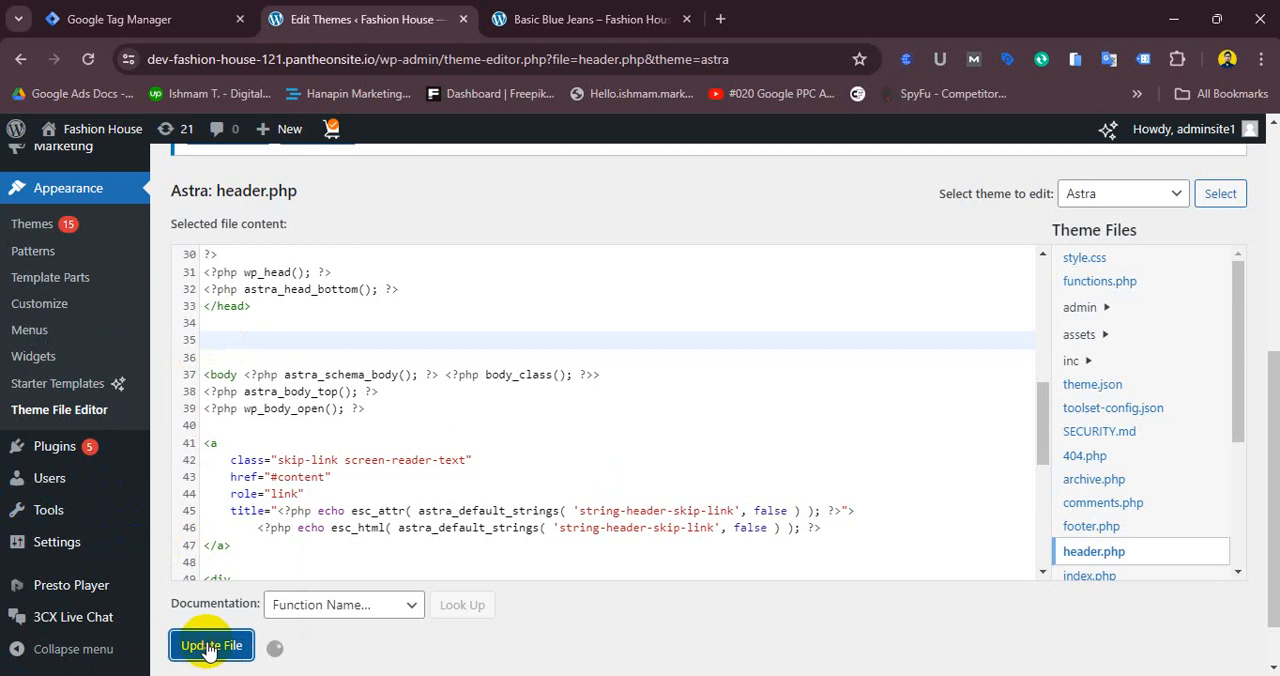
- Open the Add New Plugin page and search the plugin directory for GTM4
mouse_move(55, 465)
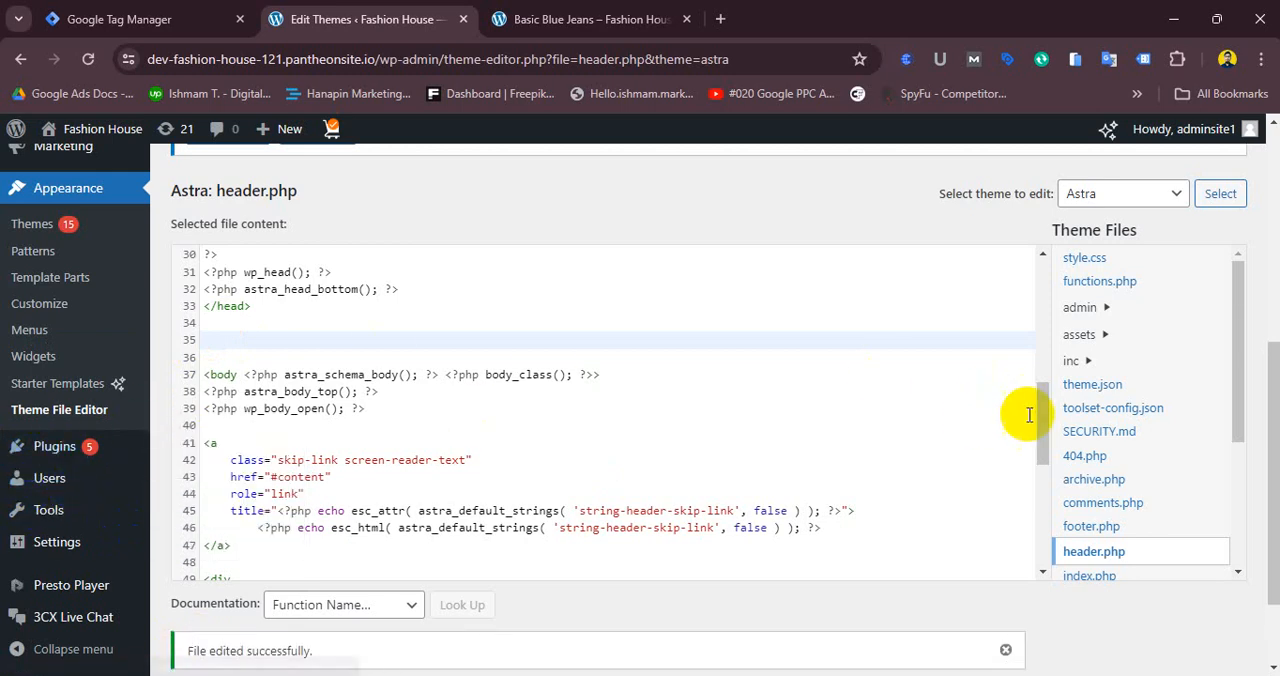
drag(1041, 404, 1037, 429)
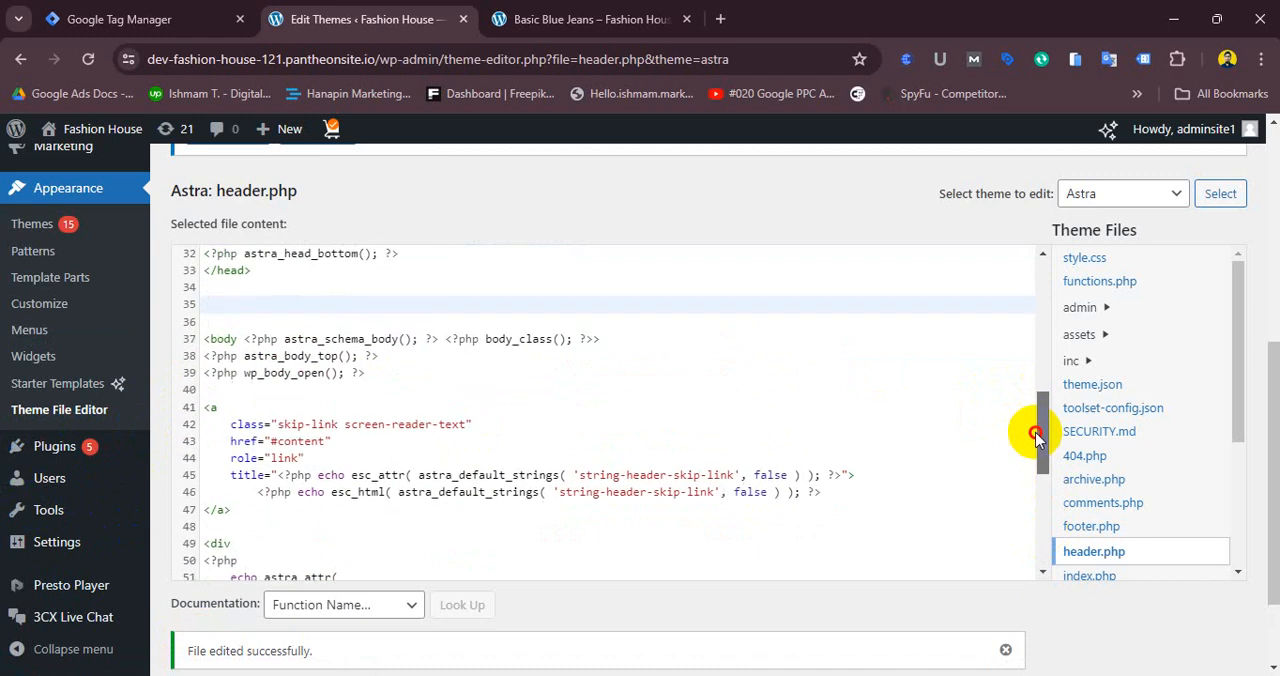
mouse_move(58, 455)
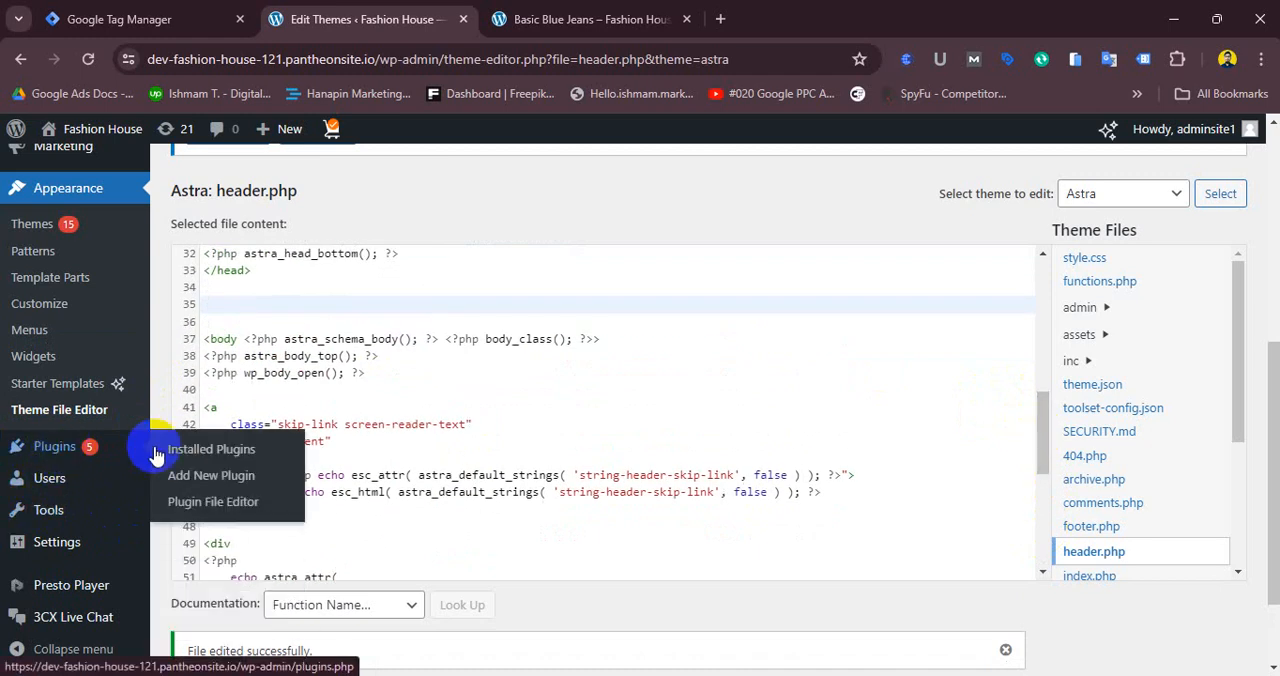
click(232, 484)
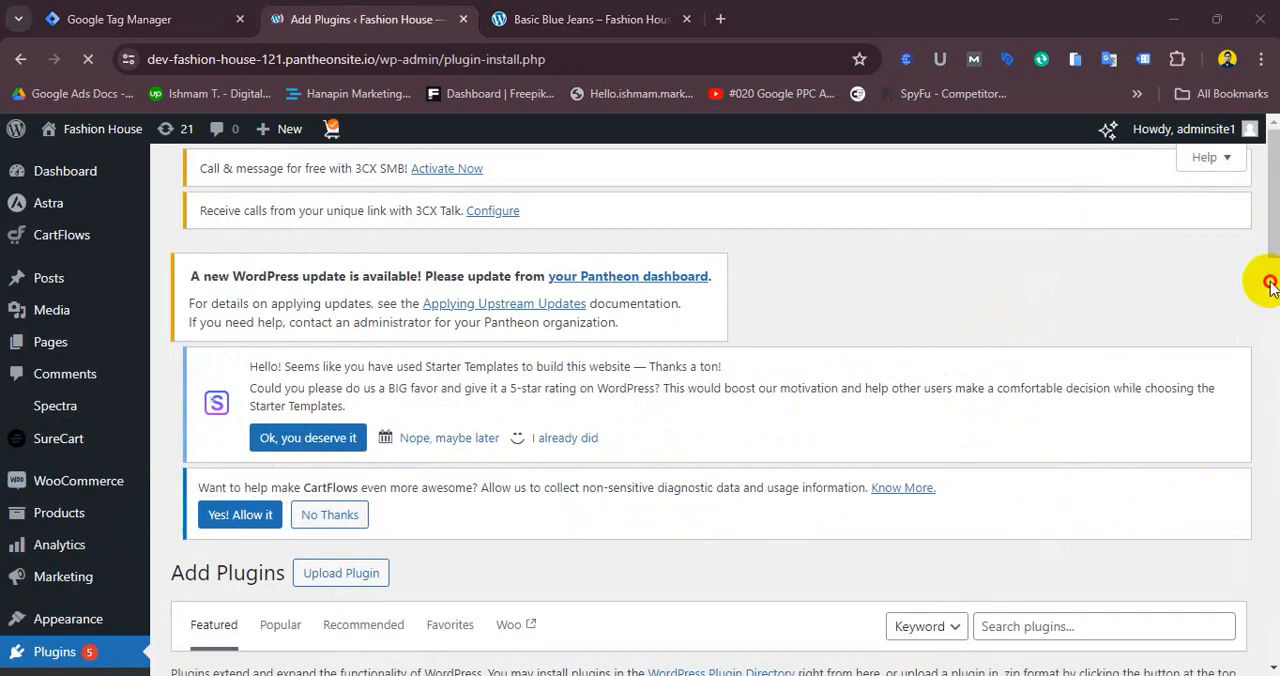
scroll(1200, 340, down, 3)
click(1080, 340)
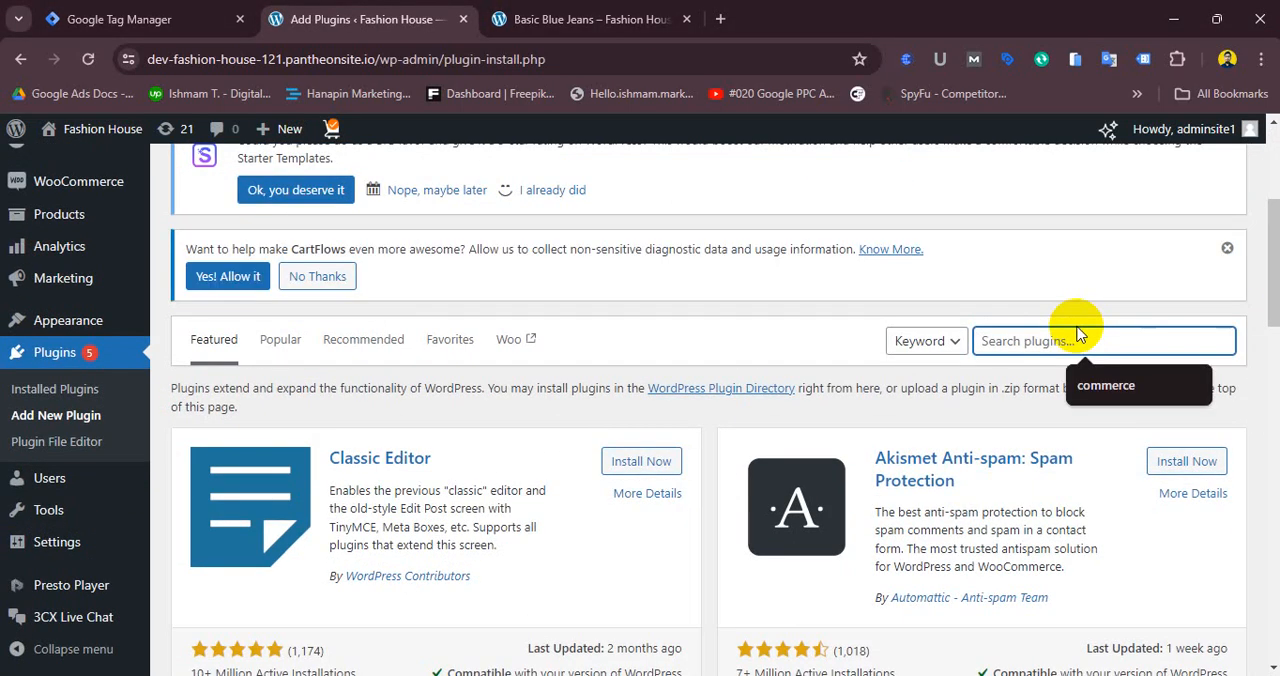
text(GTM)
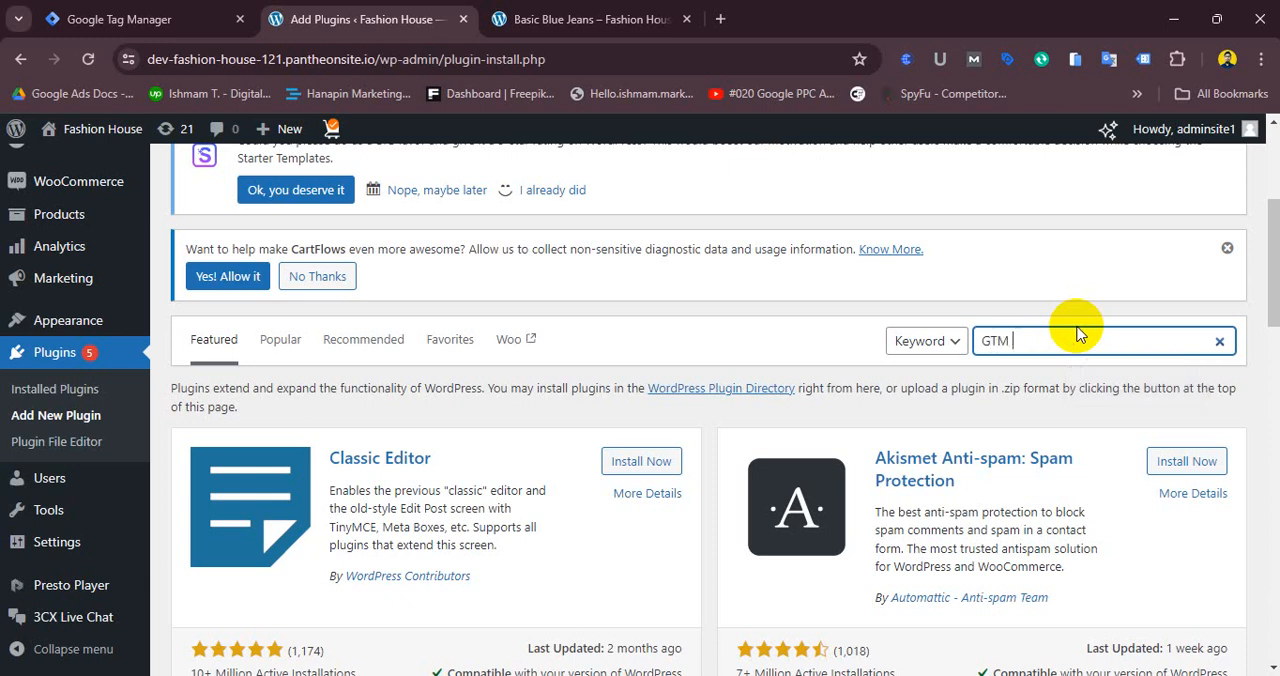
text( 4)
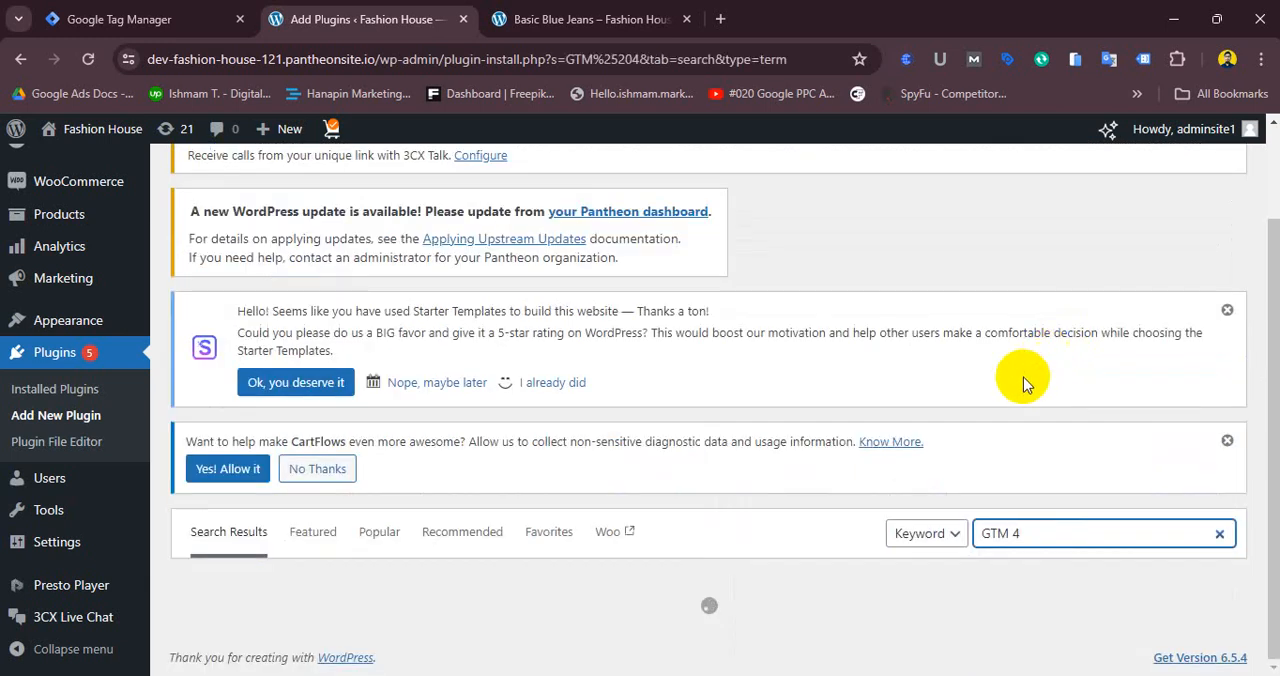
key(BackSpace)
key(BackSpace)
text(4)
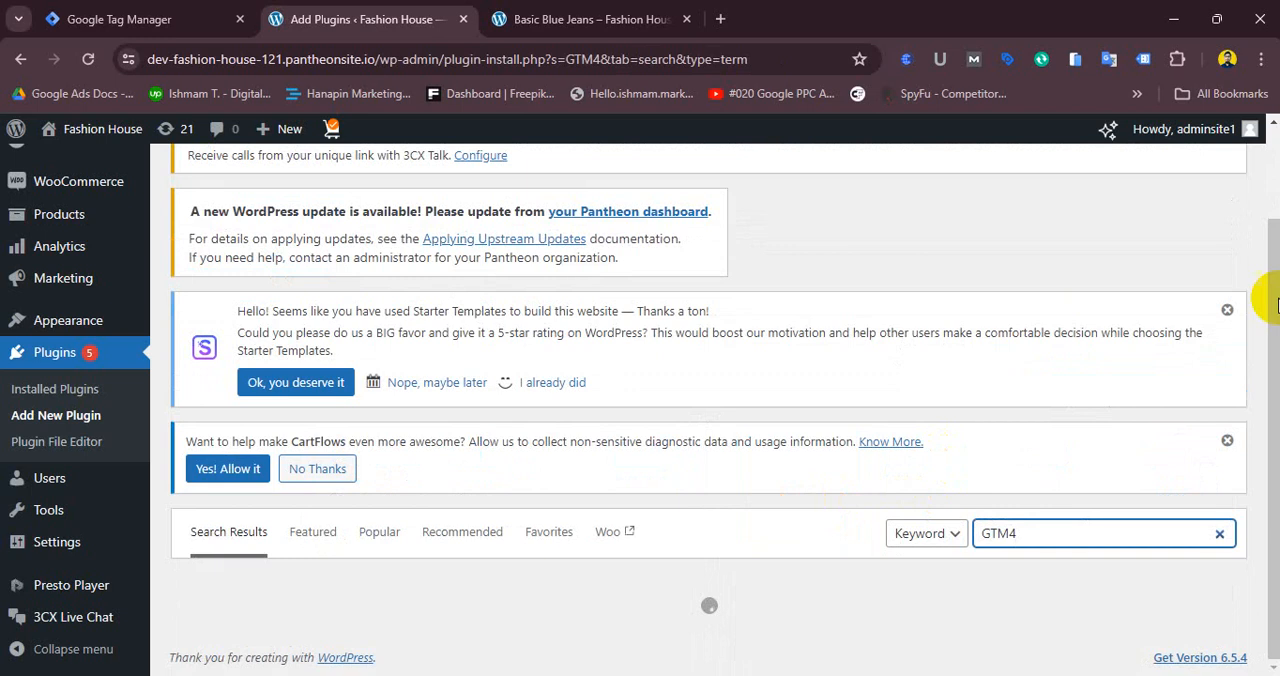
- Search the plugin directory for GTM and browse the results
drag(1278, 299, 1278, 210)
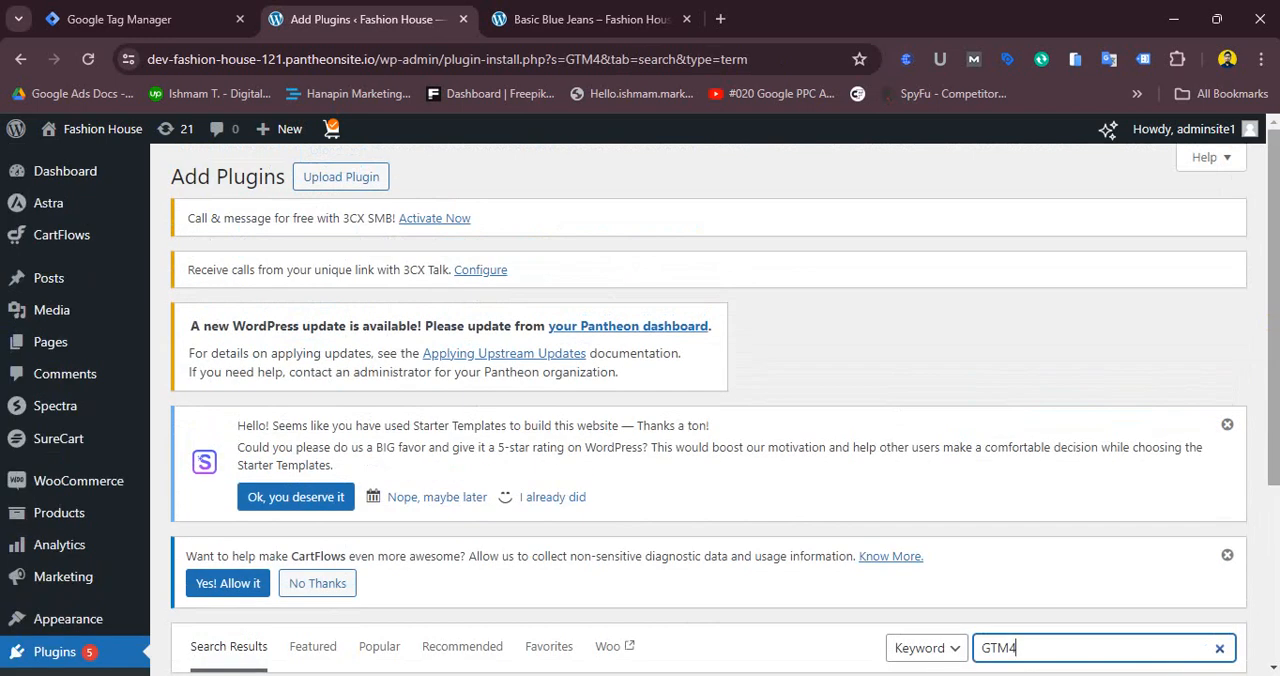
drag(1257, 457, 1260, 614)
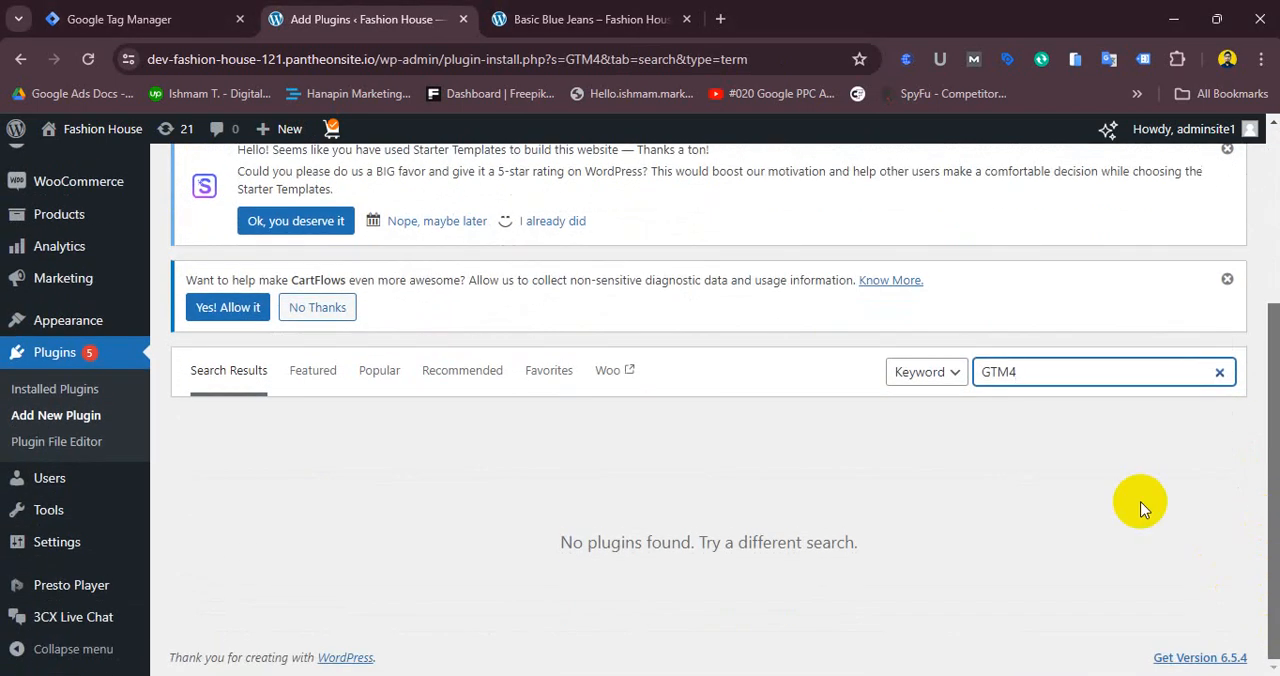
key(BackSpace)
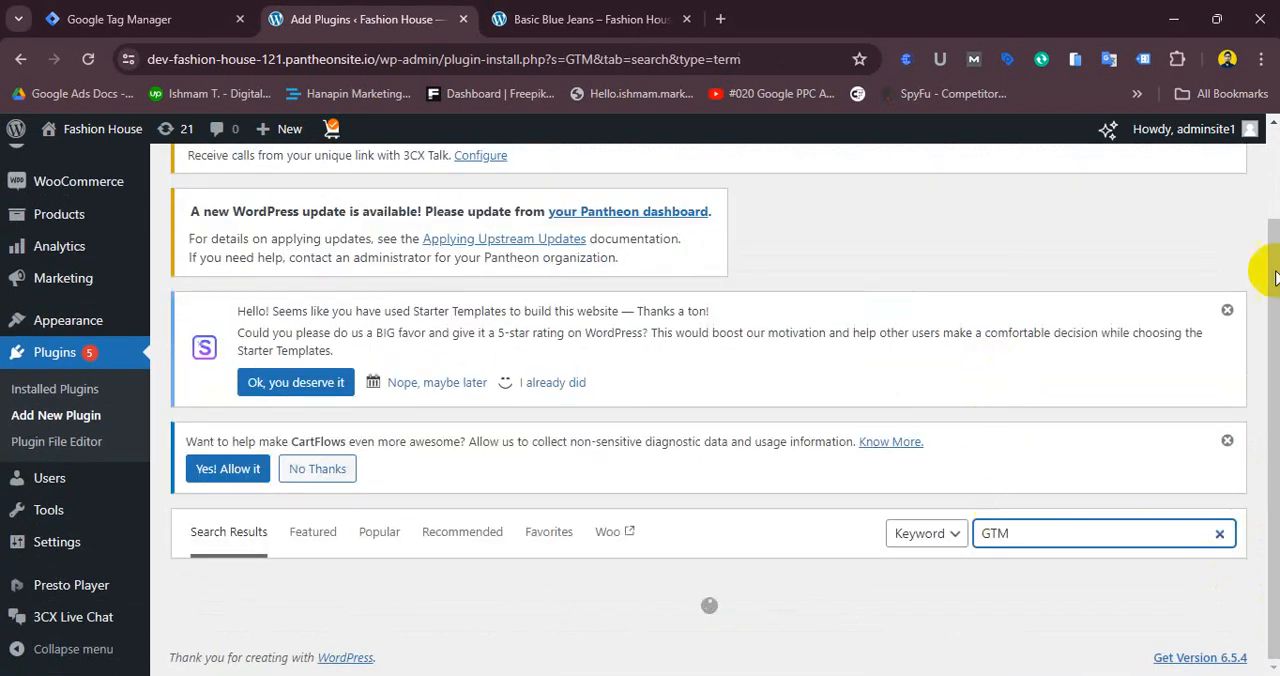
drag(1276, 298, 1276, 450)
scroll(946, 357, up, 14)
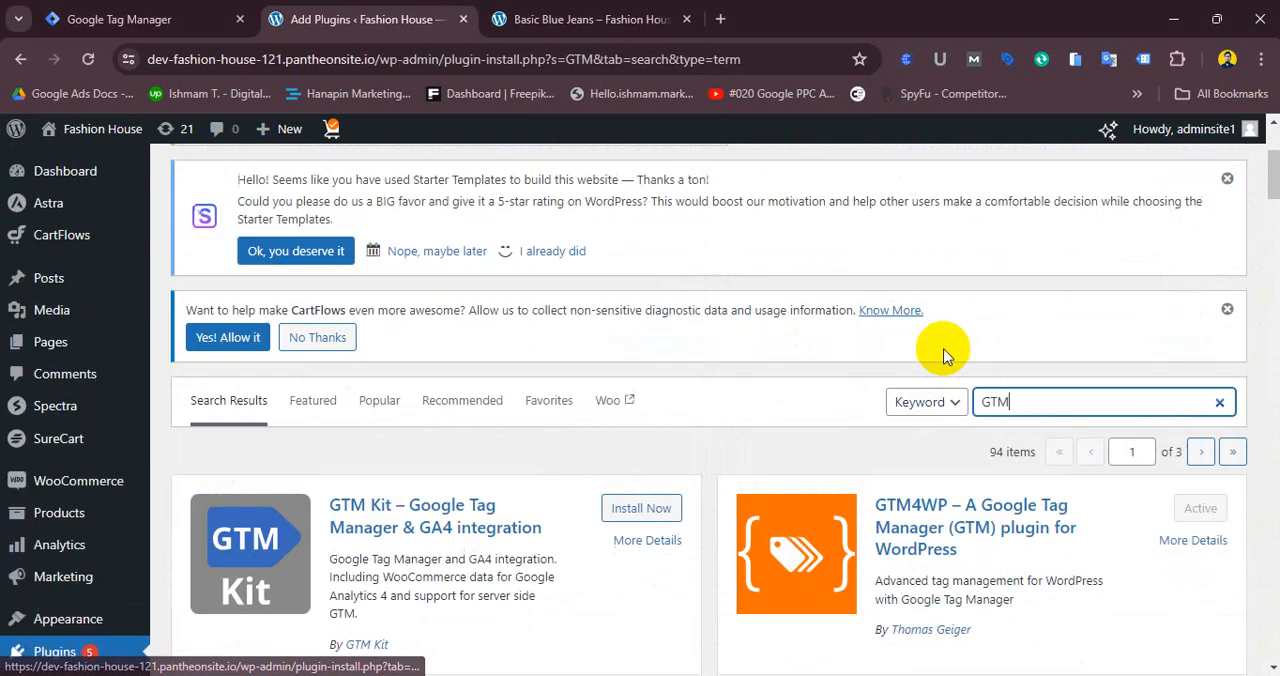
scroll(946, 357, down, 3)
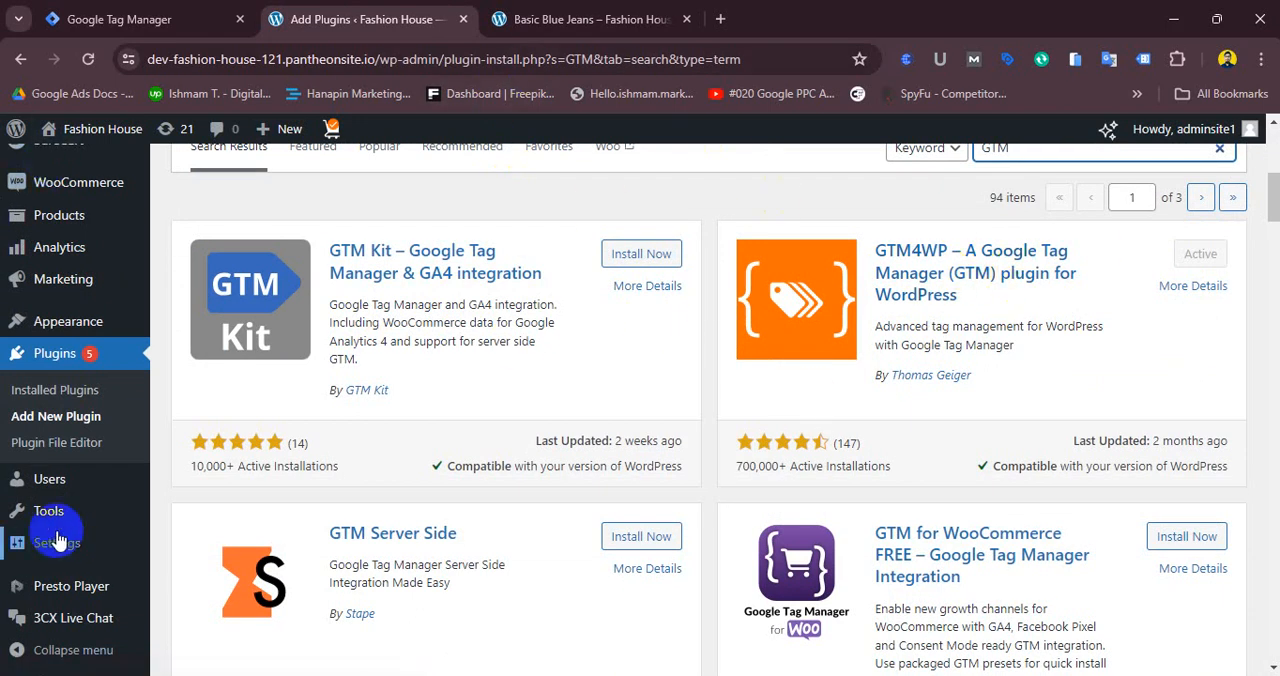
- Open the Google Tag Manager plugin settings and select the existing Google Tag Manager ID
mouse_move(48, 552)
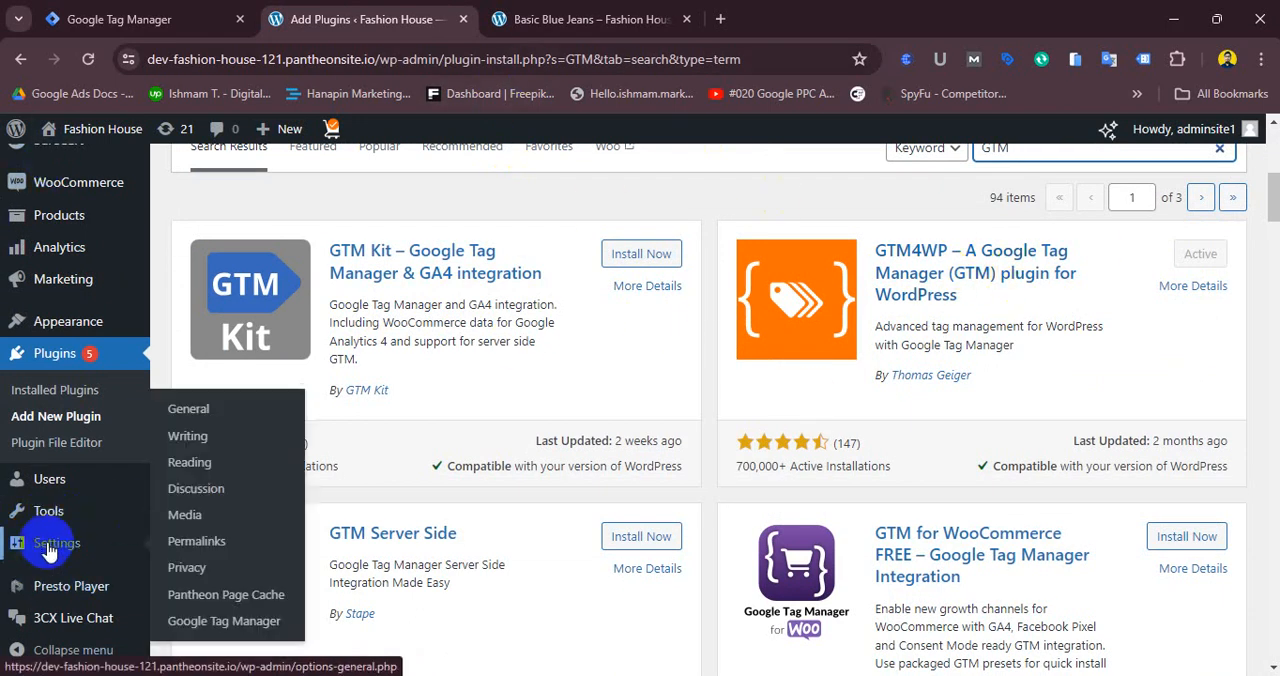
click(229, 625)
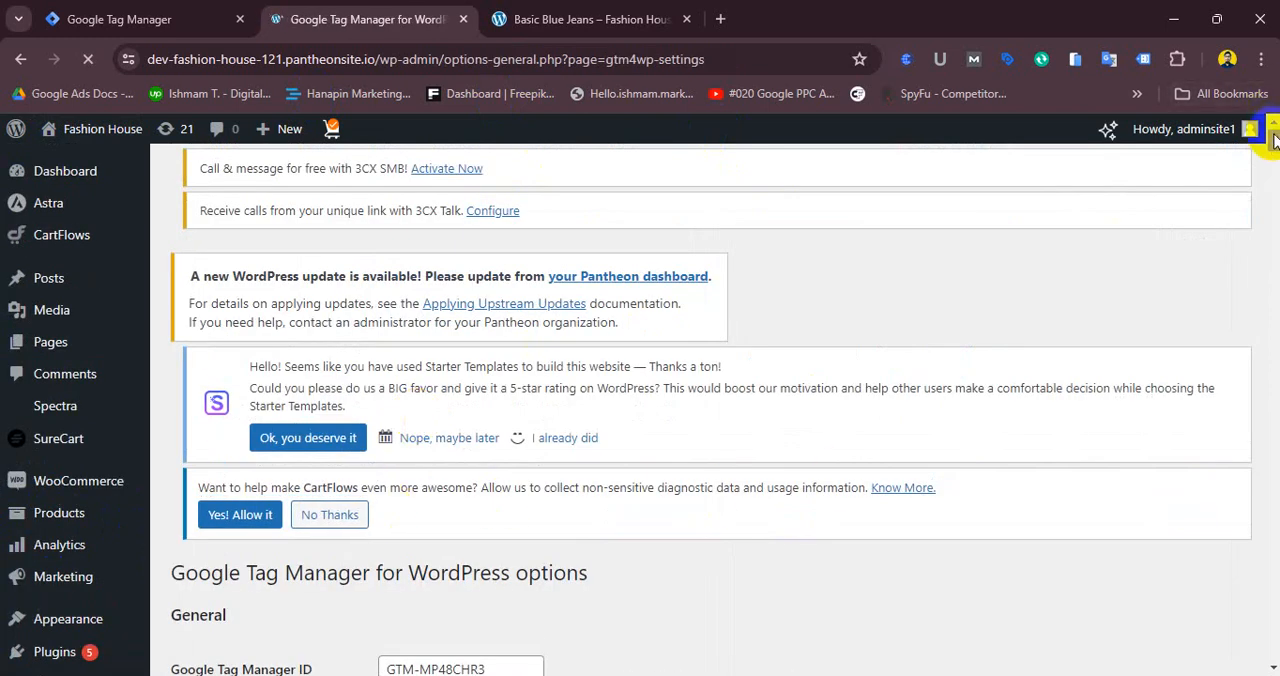
scroll(1268, 140, down, 4)
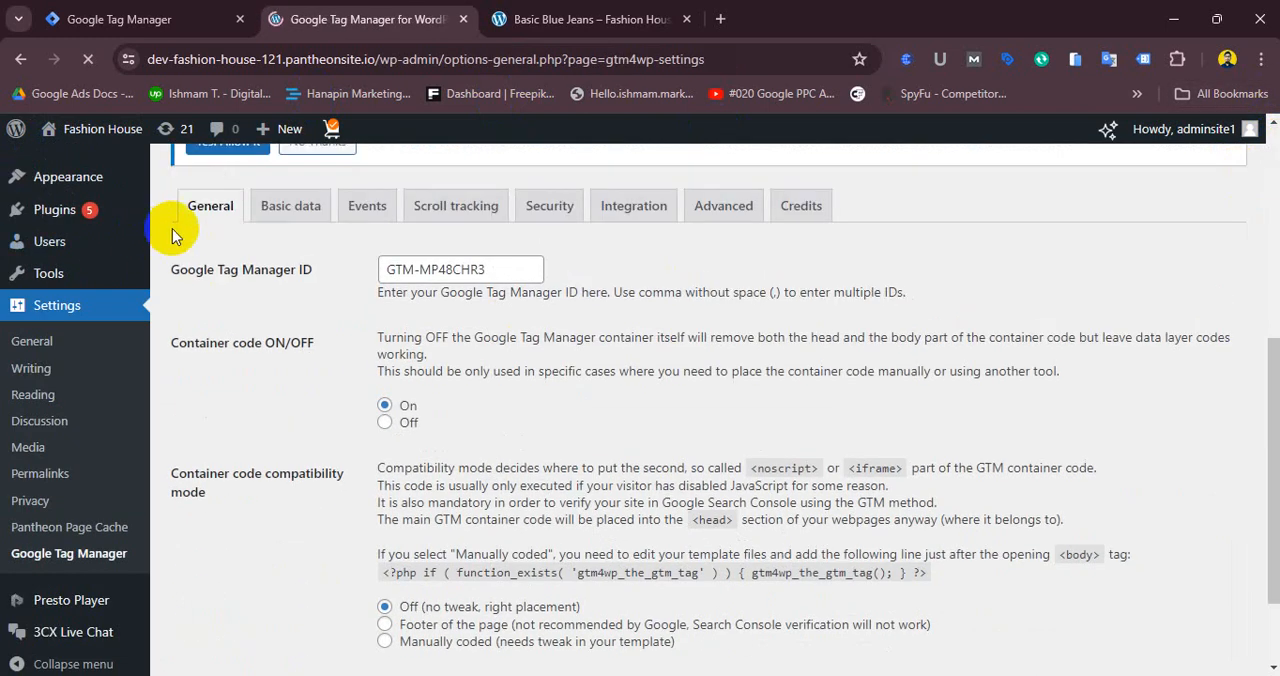
drag(486, 269, 383, 289)
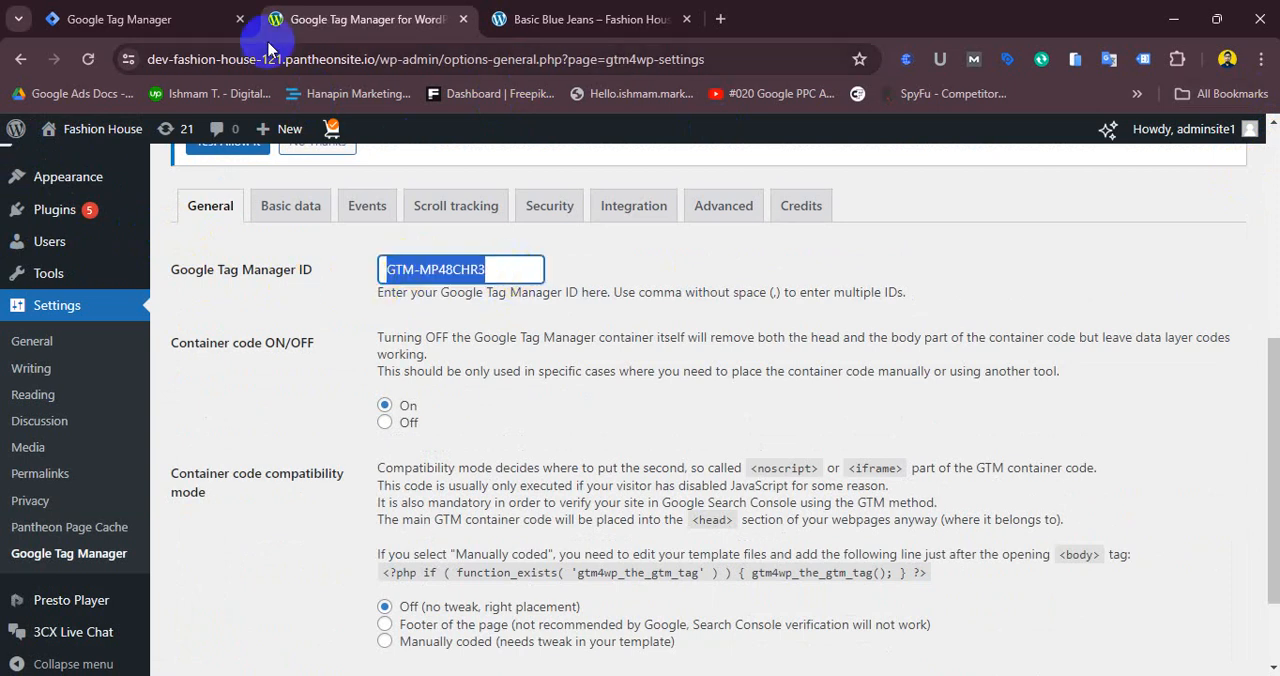
- Copy the container ID GTM-M3VZWHKF from the Tag Manager workspace and return to the plugin settings
click(114, 19)
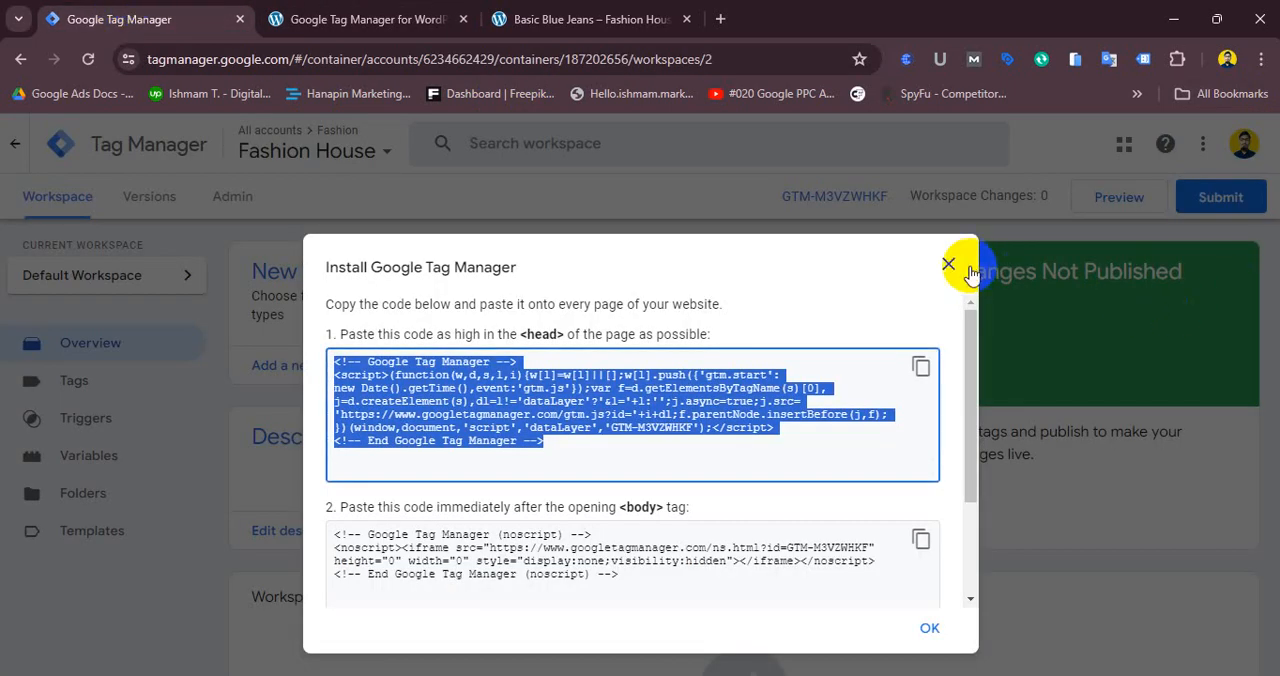
click(370, 458)
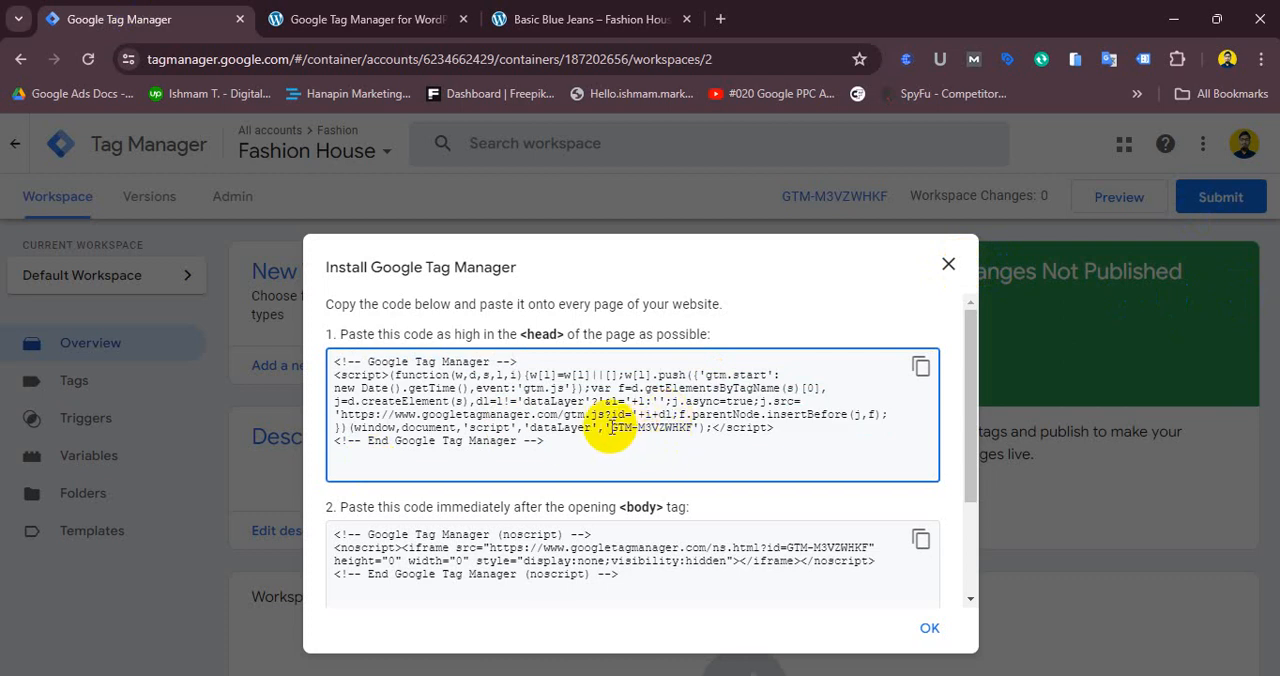
drag(610, 428, 689, 430)
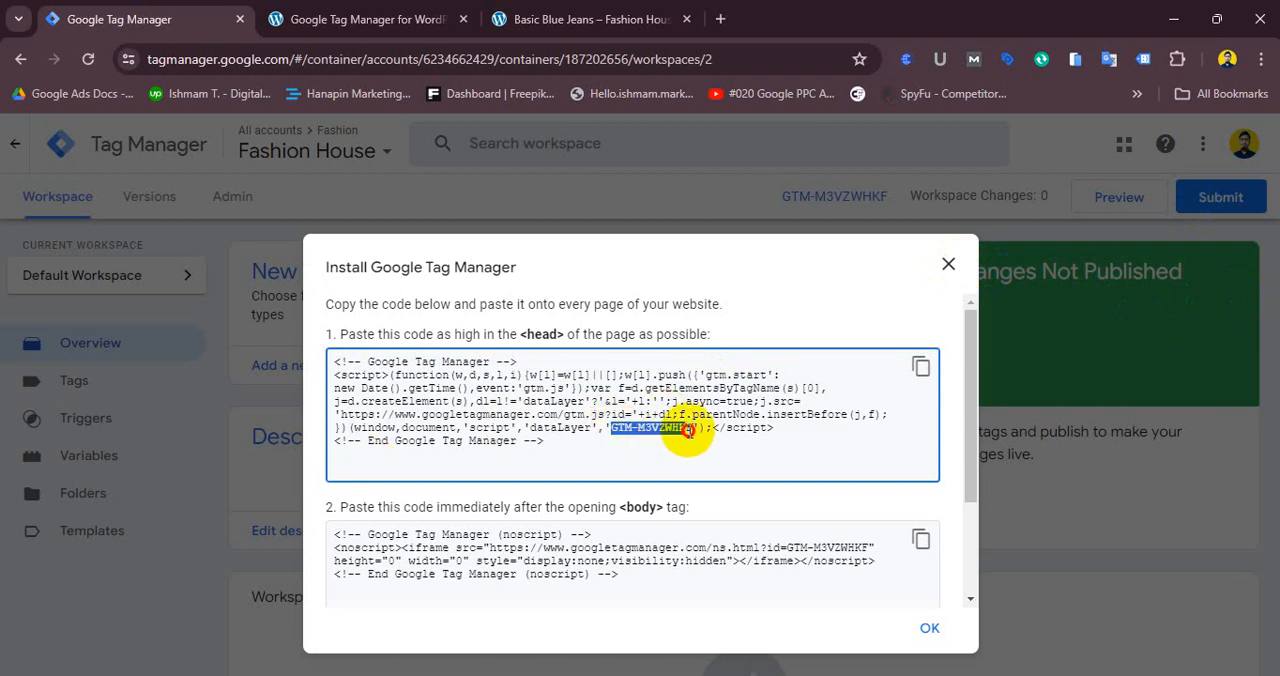
click(942, 265)
drag(770, 197, 865, 216)
key(ctrl+c)
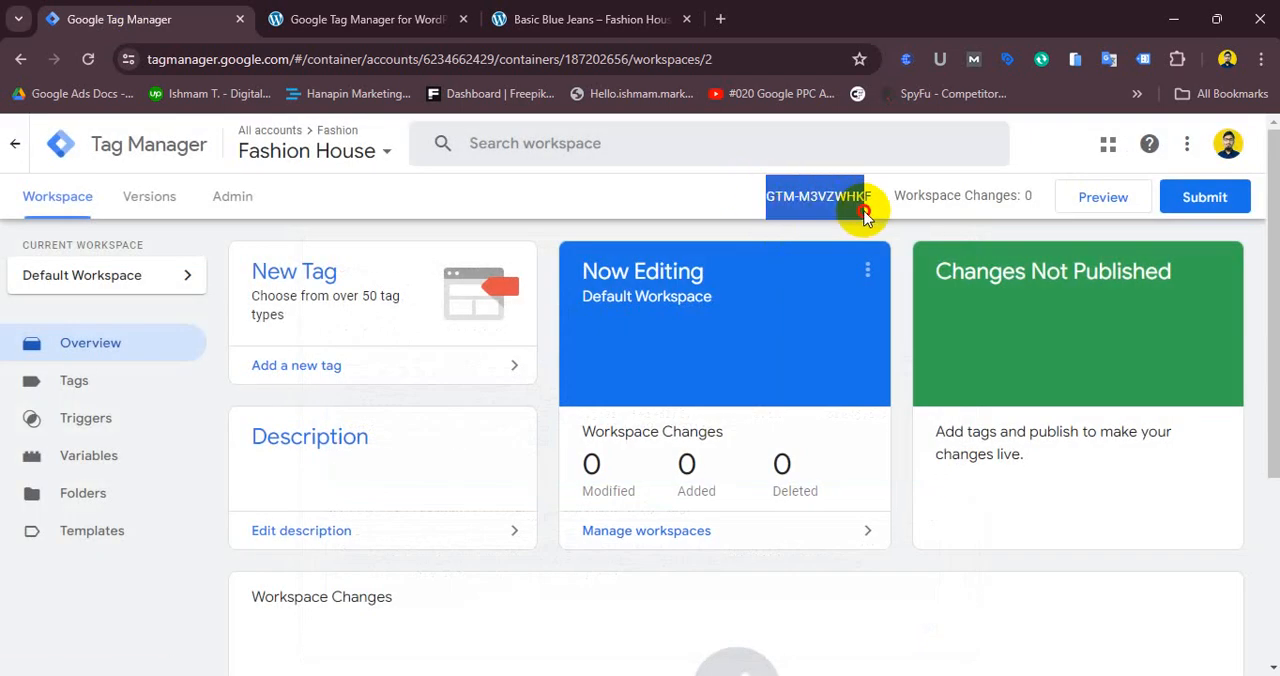
right_click(779, 218)
click(886, 228)
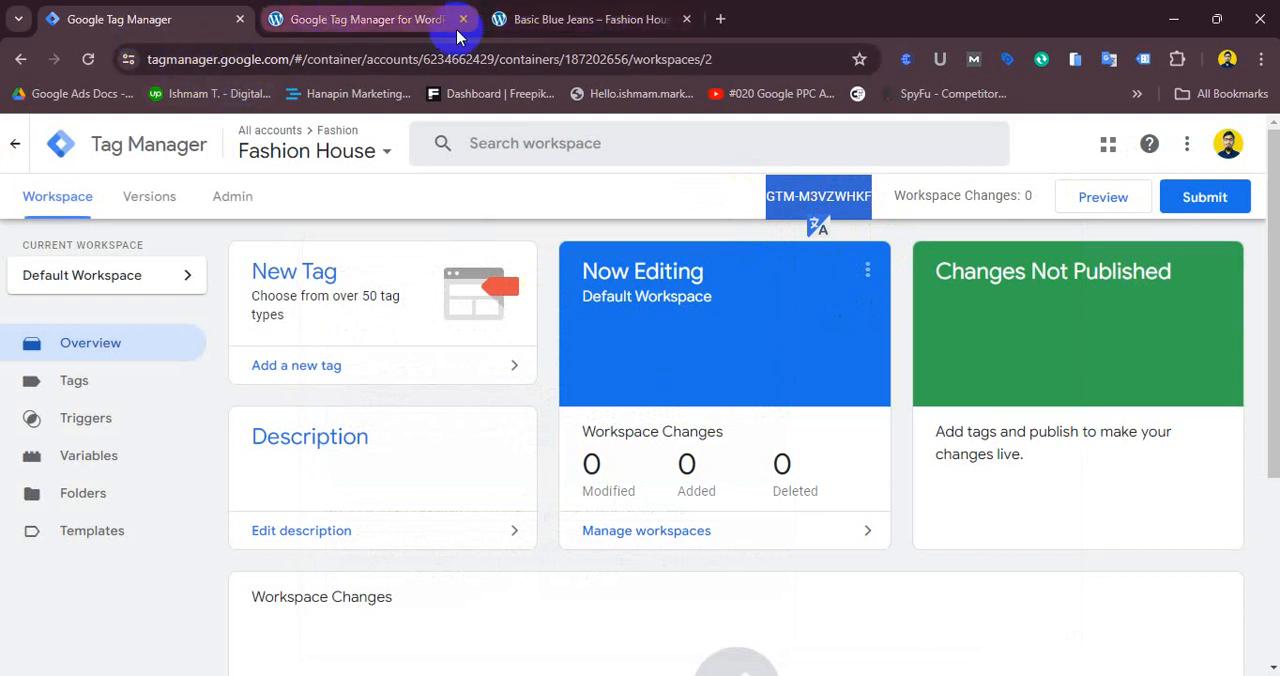
click(586, 15)
click(366, 19)
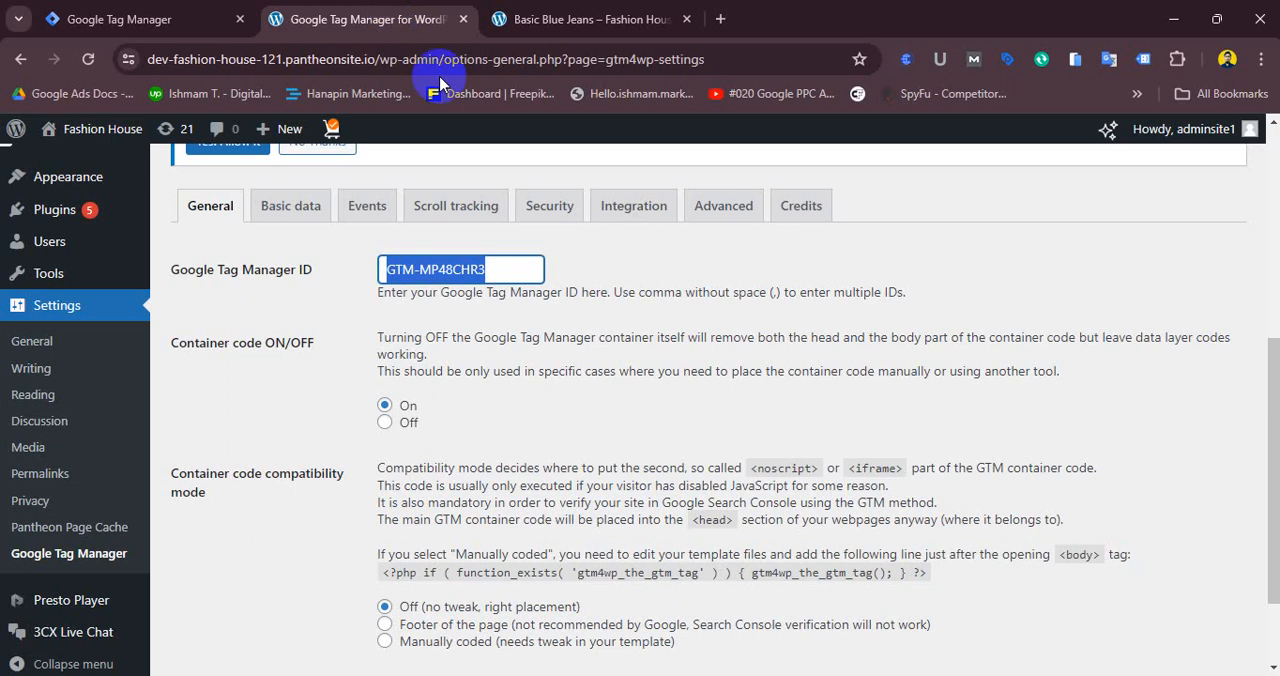
- Replace the Google Tag Manager ID with the copied GTM-M3VZWHKF and save the plugin settings
right_click(460, 270)
click(571, 393)
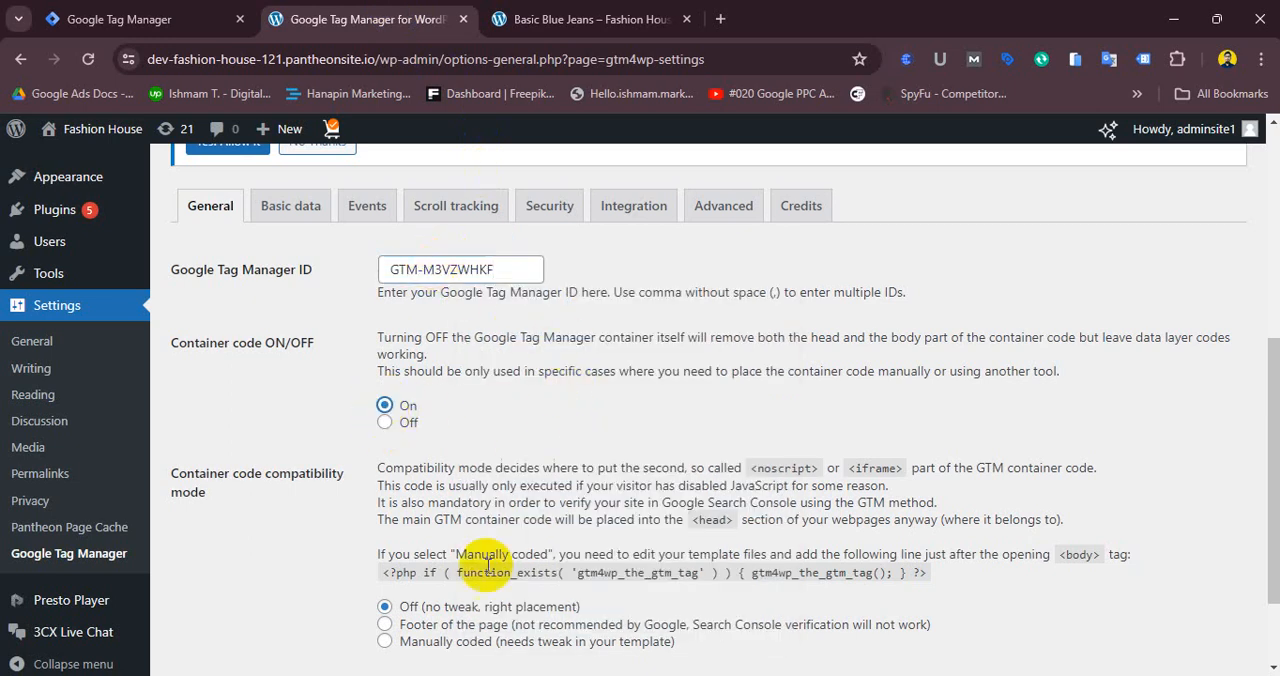
scroll(1276, 370, down, 1)
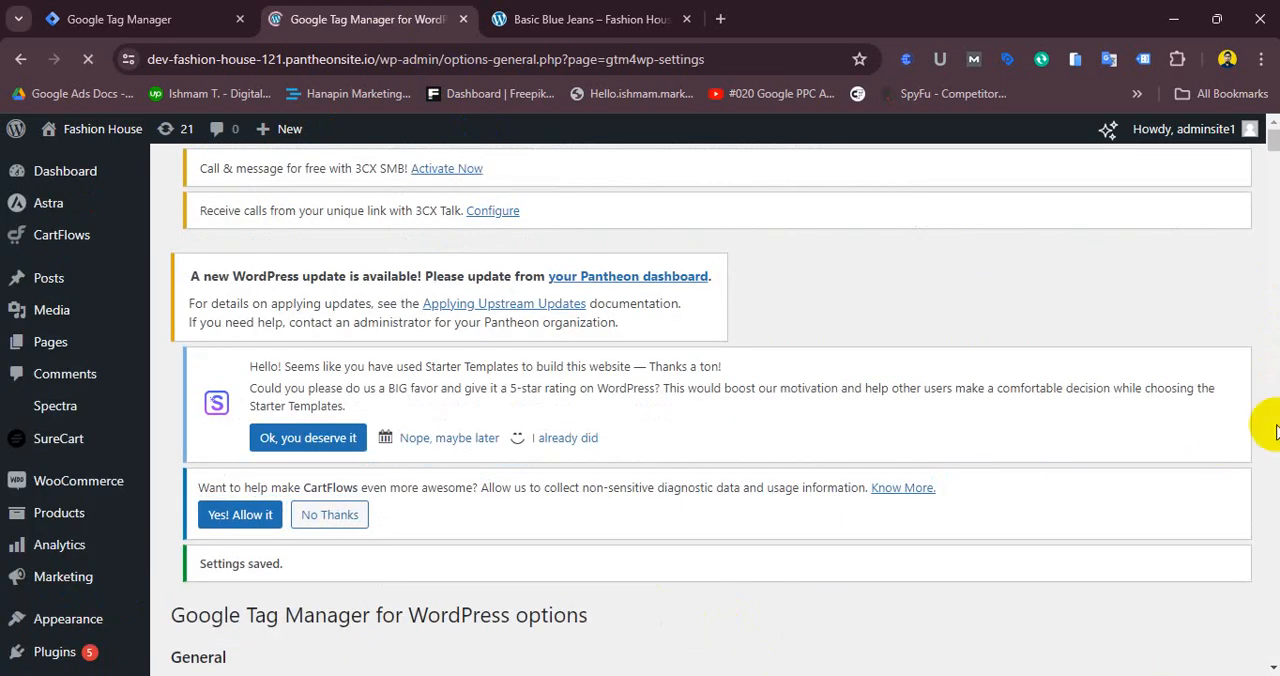
drag(1274, 141, 1272, 159)
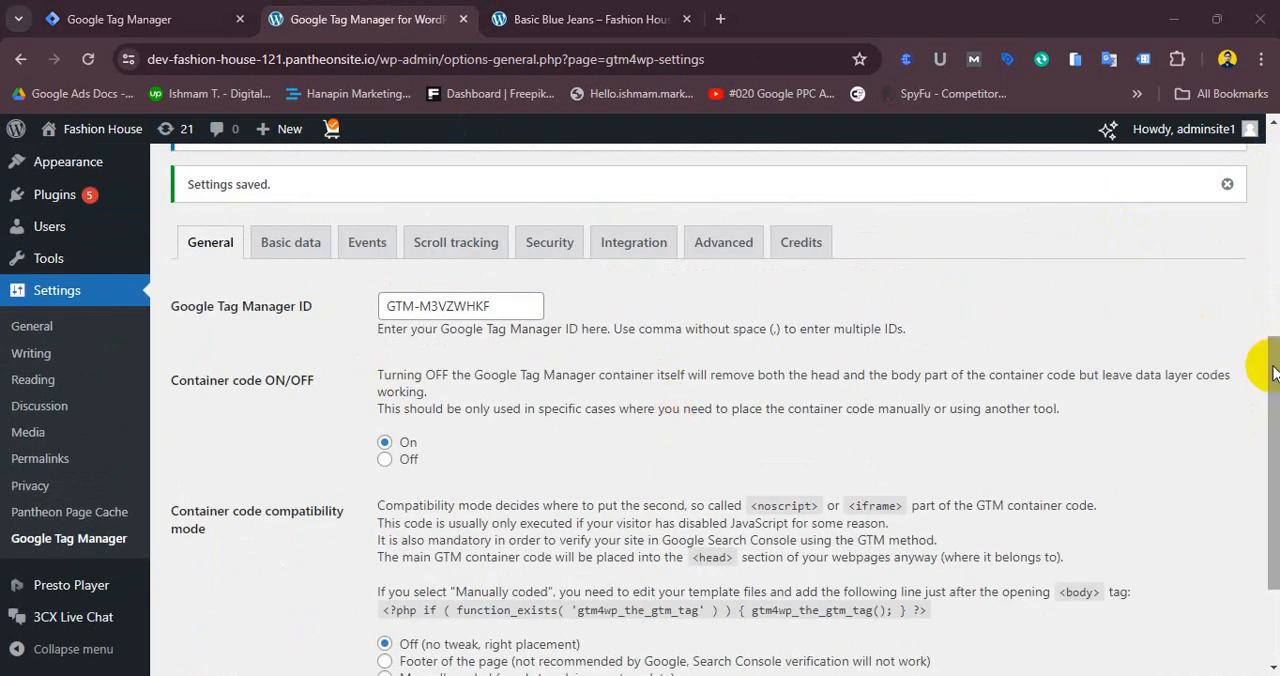
mouse_move(1275, 373)
mouse_down()
mouse_move(1275, 480)
mouse_move(1275, 353)
mouse_up()
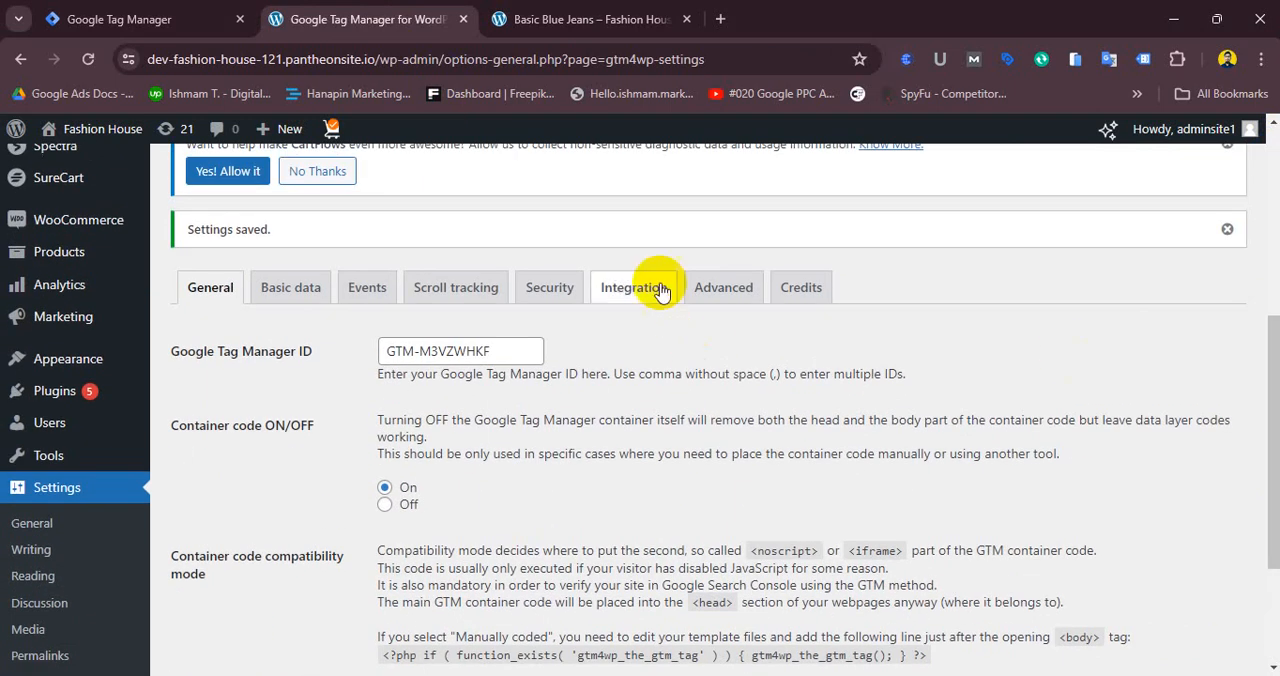
- Review the WooCommerce integration options on the plugin's Integration tab
click(627, 300)
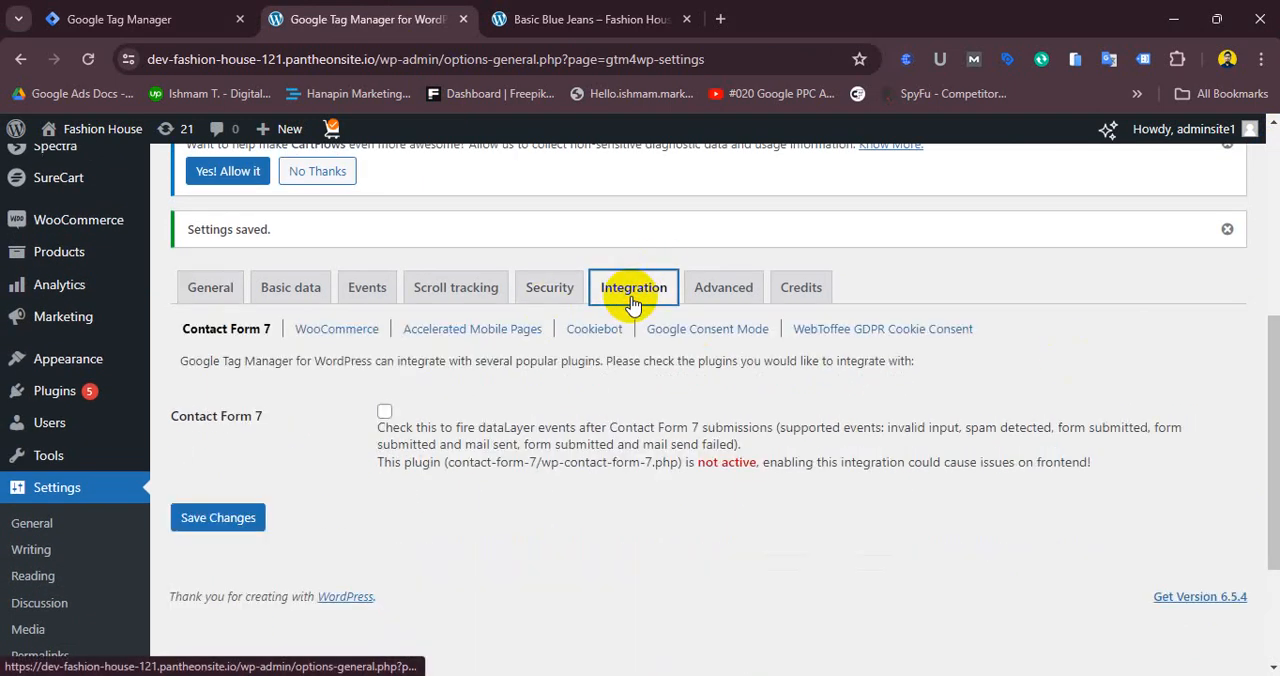
click(348, 340)
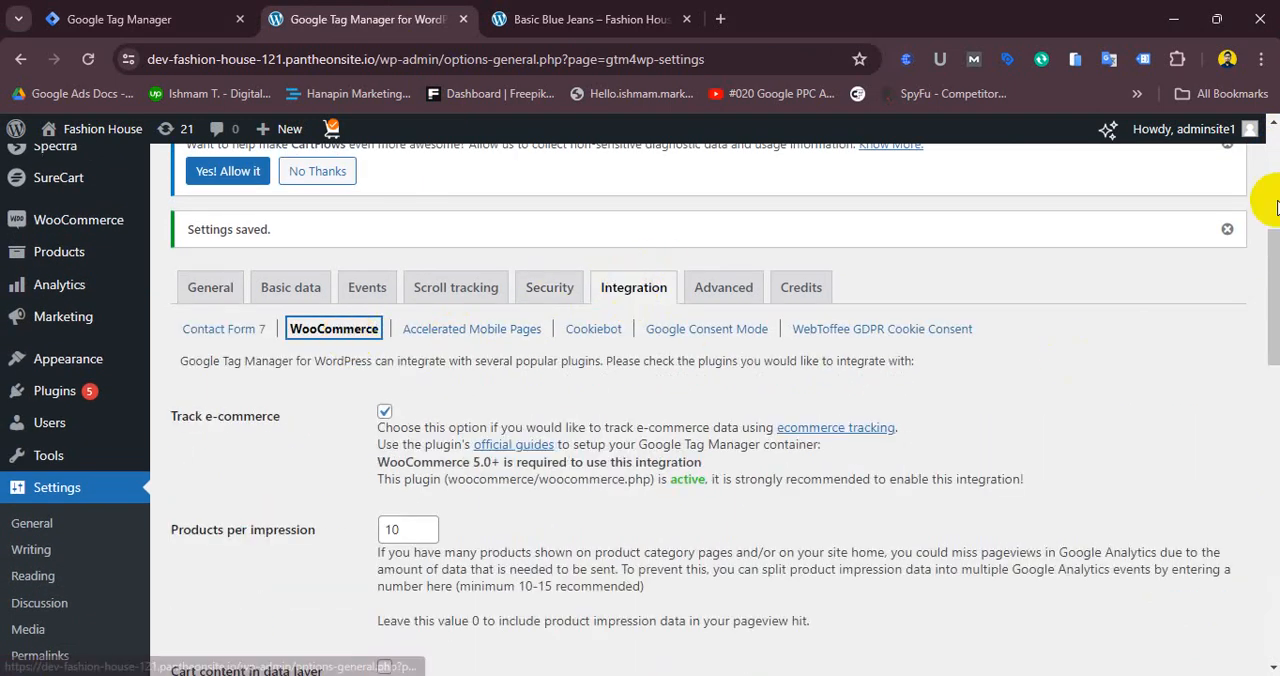
scroll(1262, 245, down, 1)
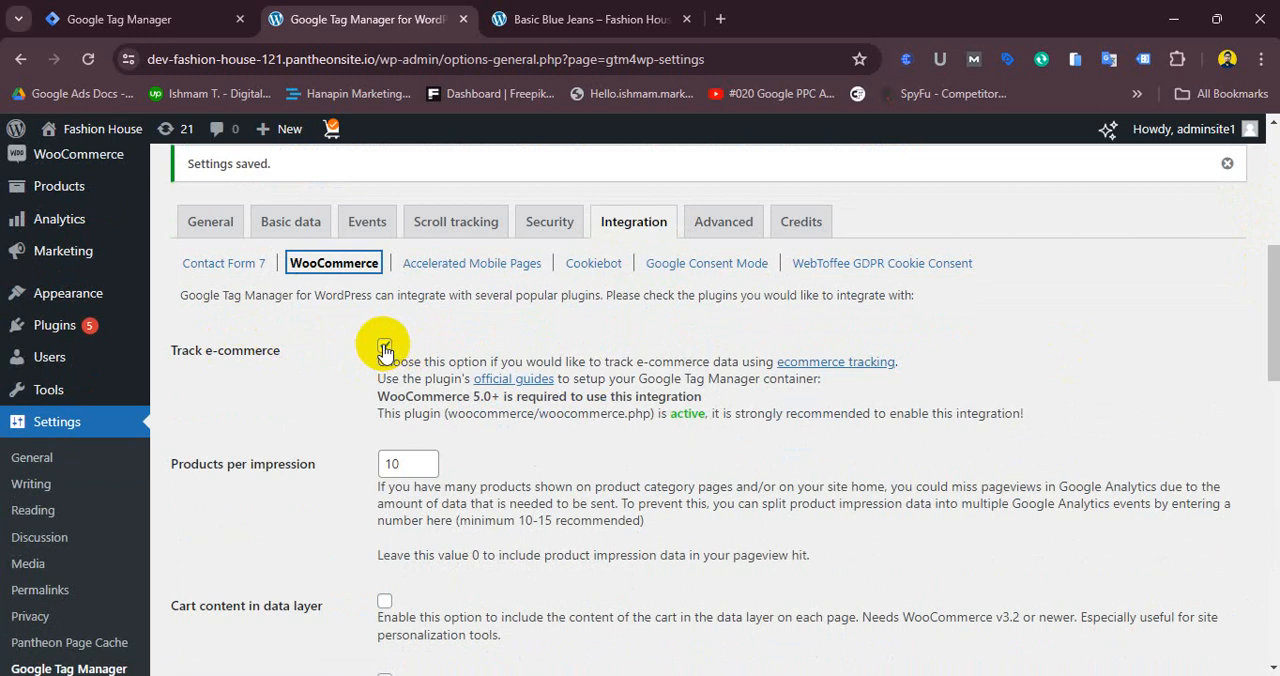
drag(1275, 337, 1270, 452)
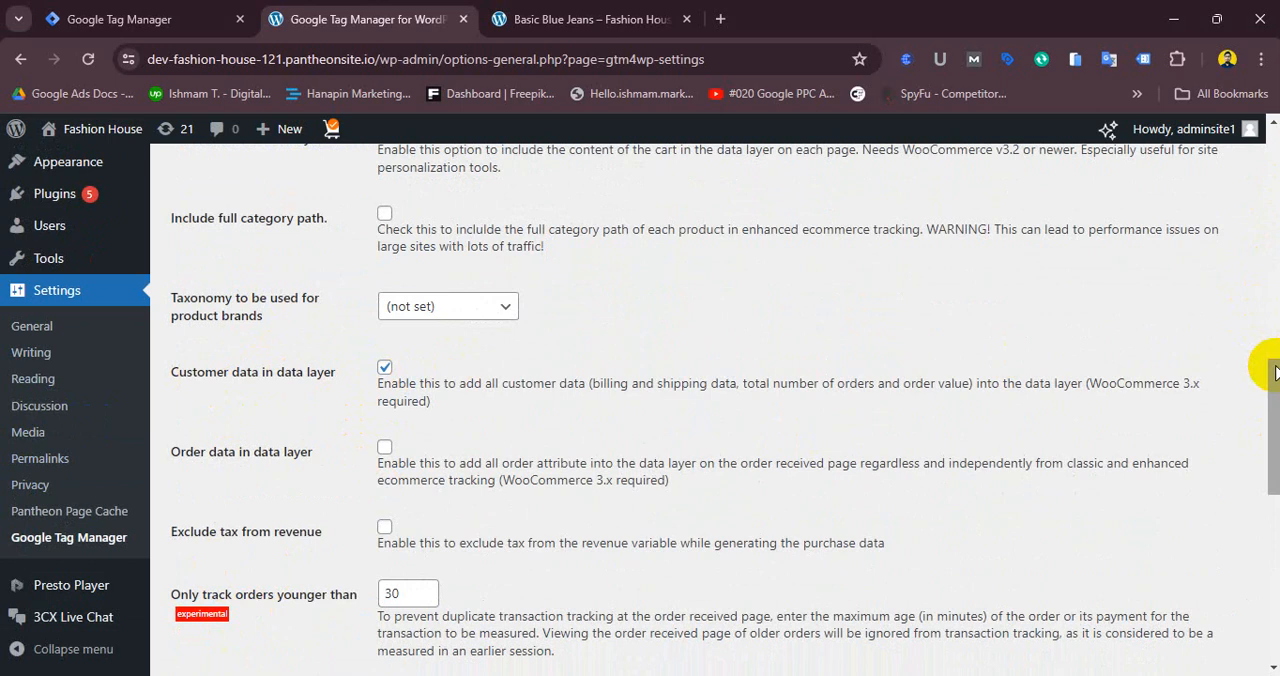
drag(1262, 380, 1237, 562)
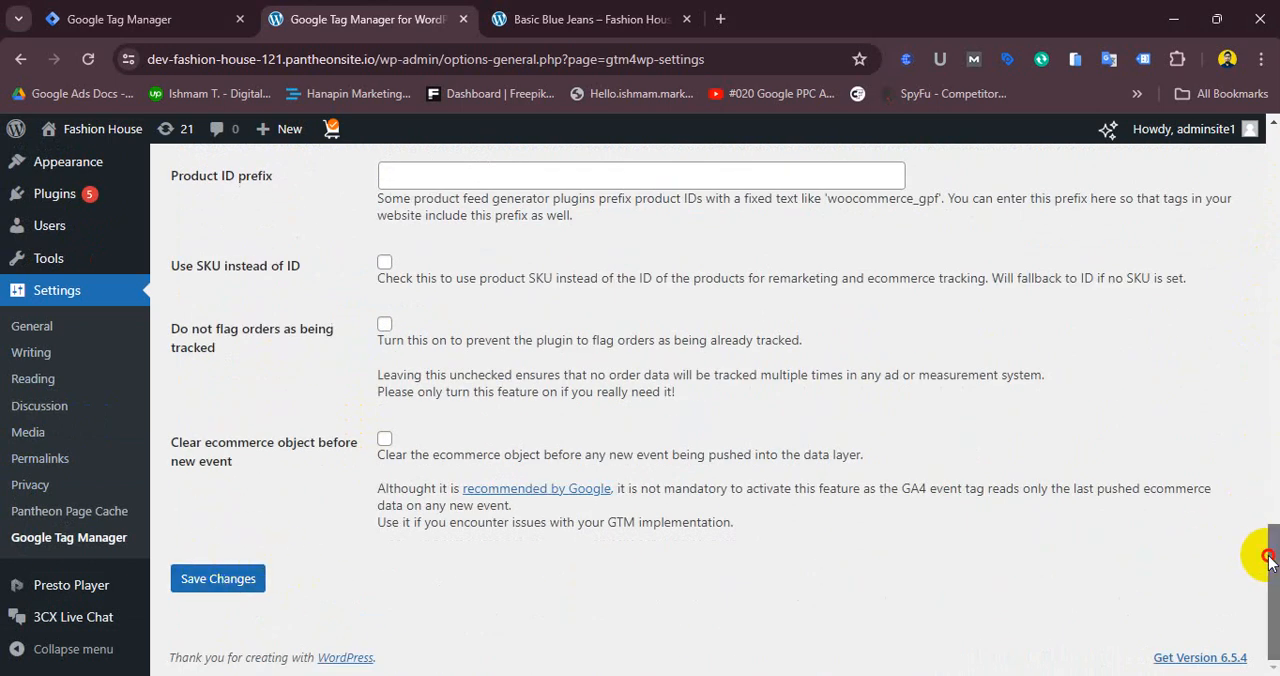
drag(1260, 557, 1271, 128)
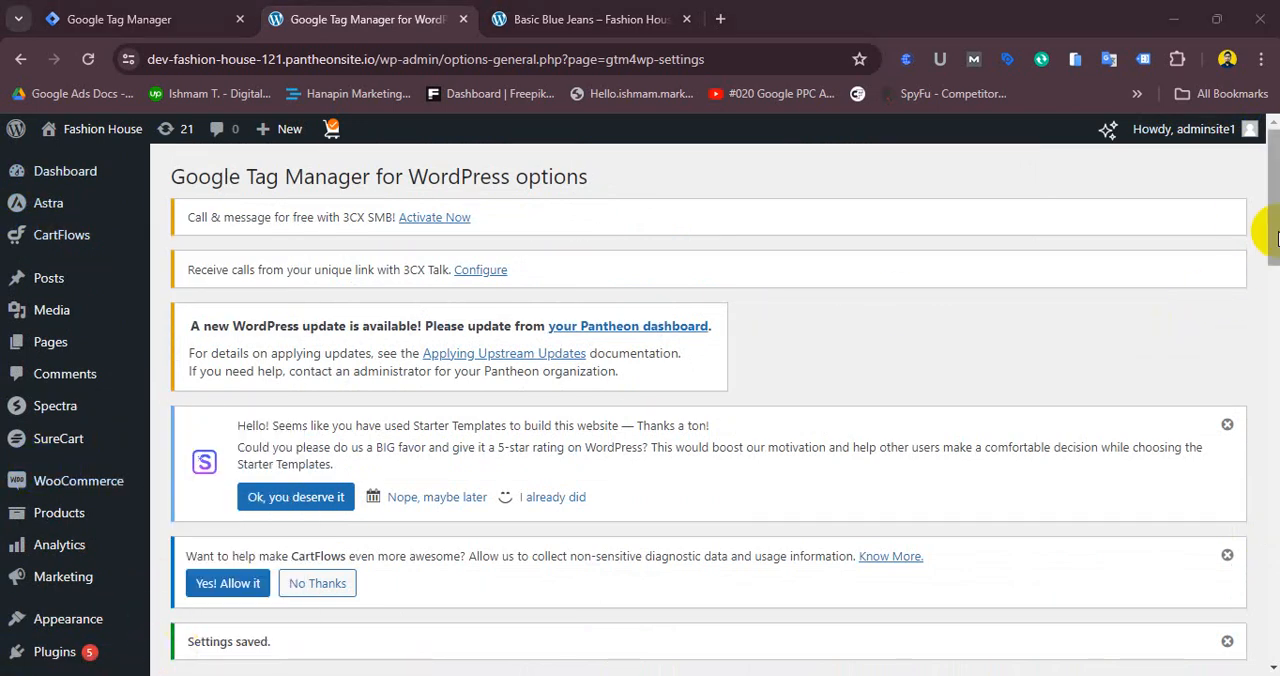
- Return to the General tab and check the entered Google Tag Manager ID
scroll(1270, 255, down, 4)
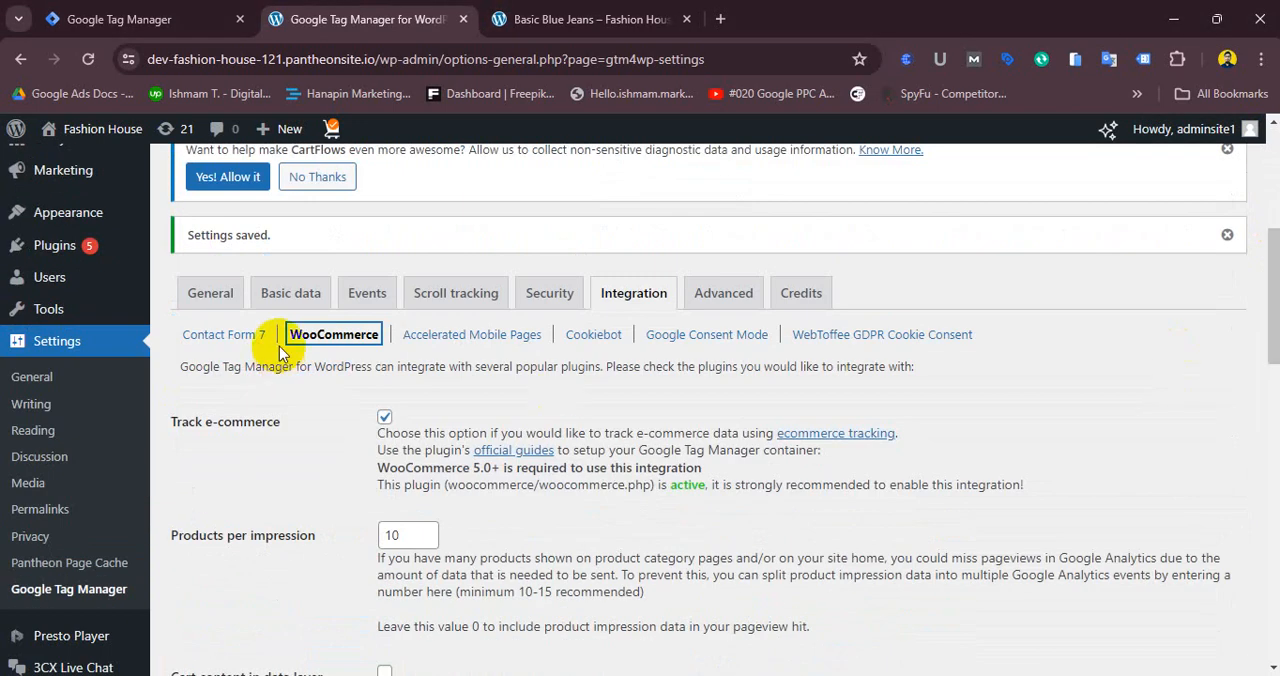
click(212, 302)
drag(478, 356, 368, 362)
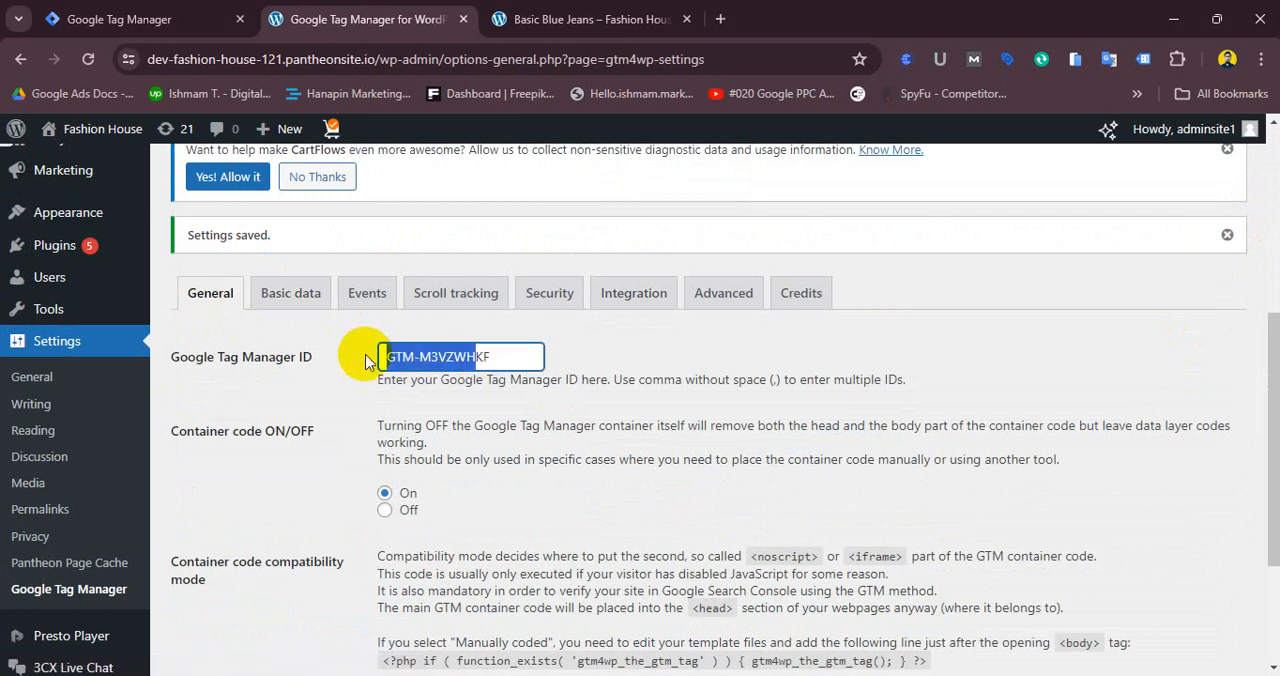
click(489, 357)
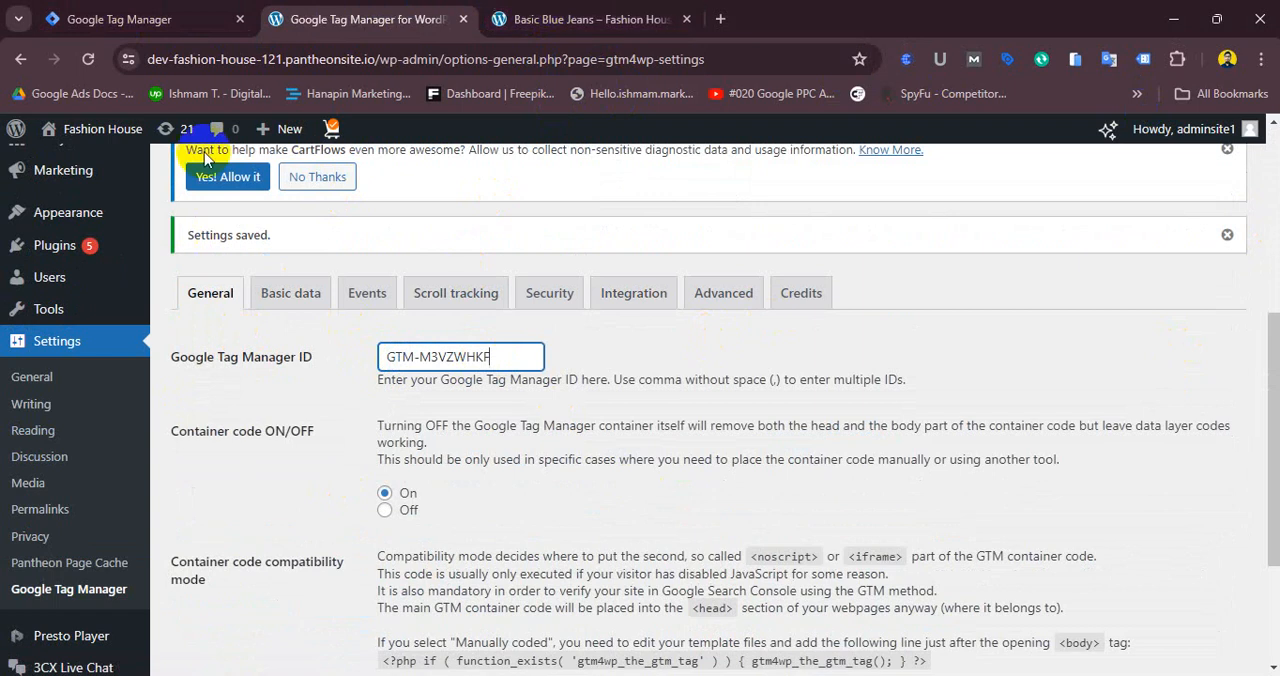
click(196, 16)
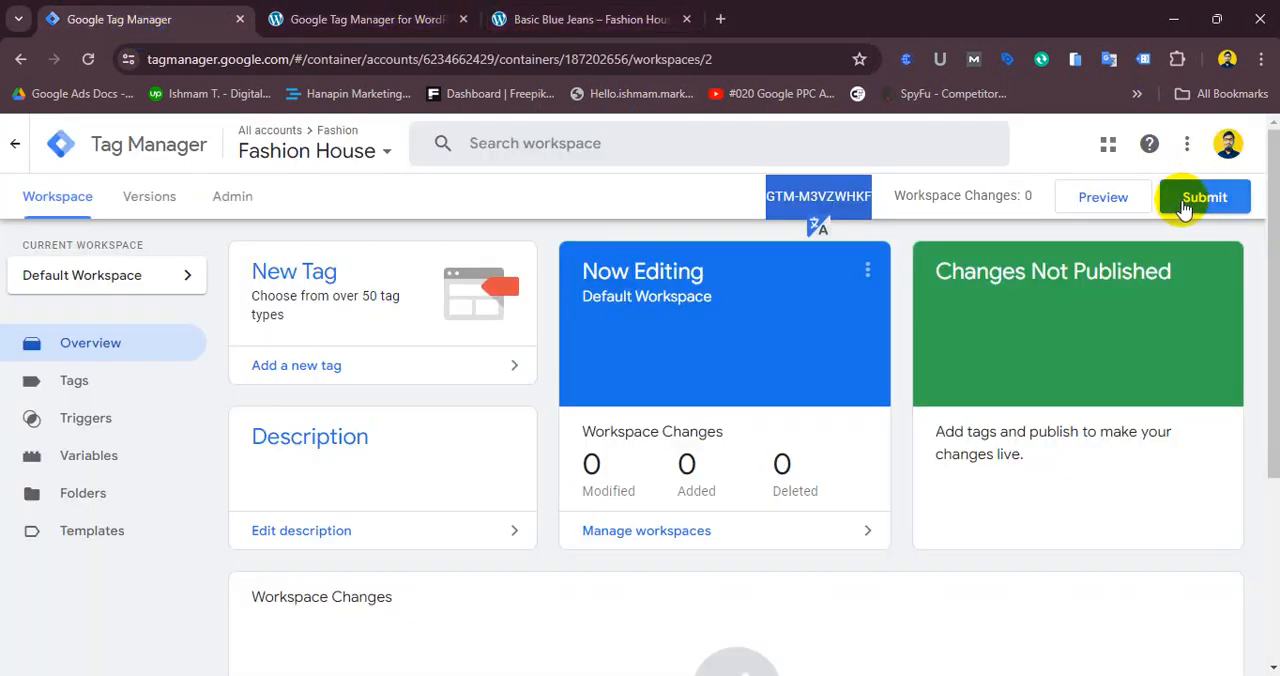
- Enable Tag Assistant Legacy on the Basic Blue Jeans product page, reload it, and inspect the detected tags
click(552, 17)
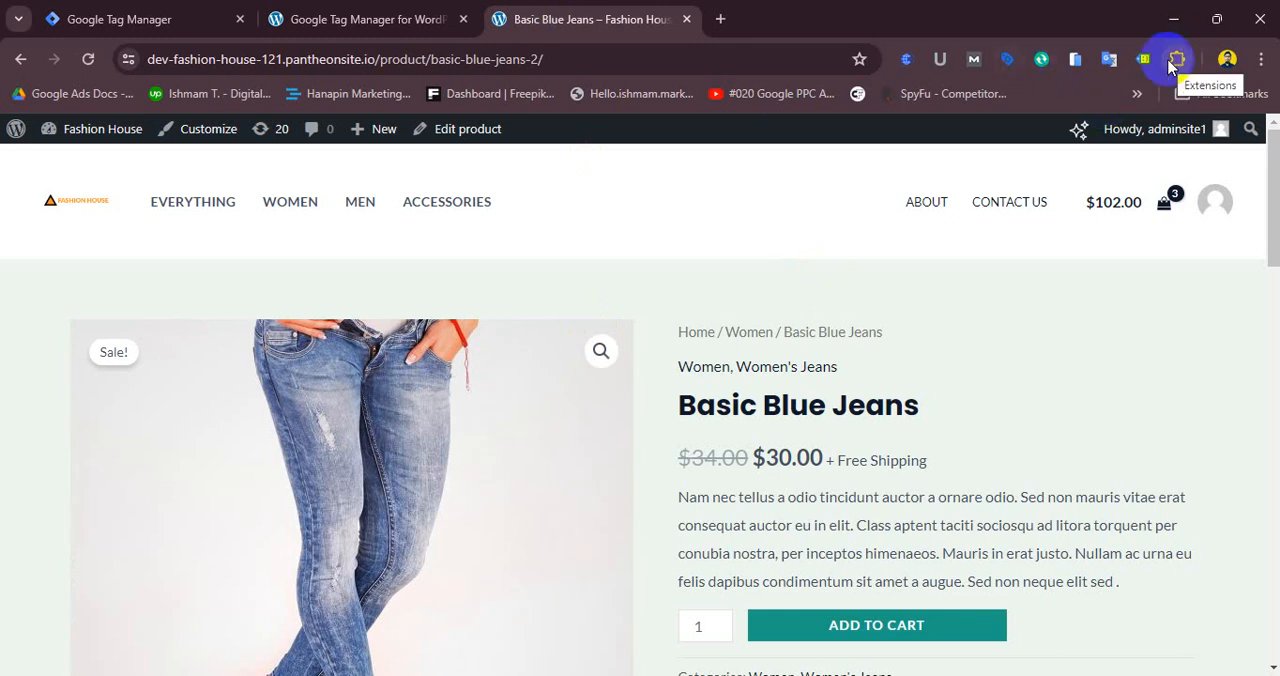
click(196, 215)
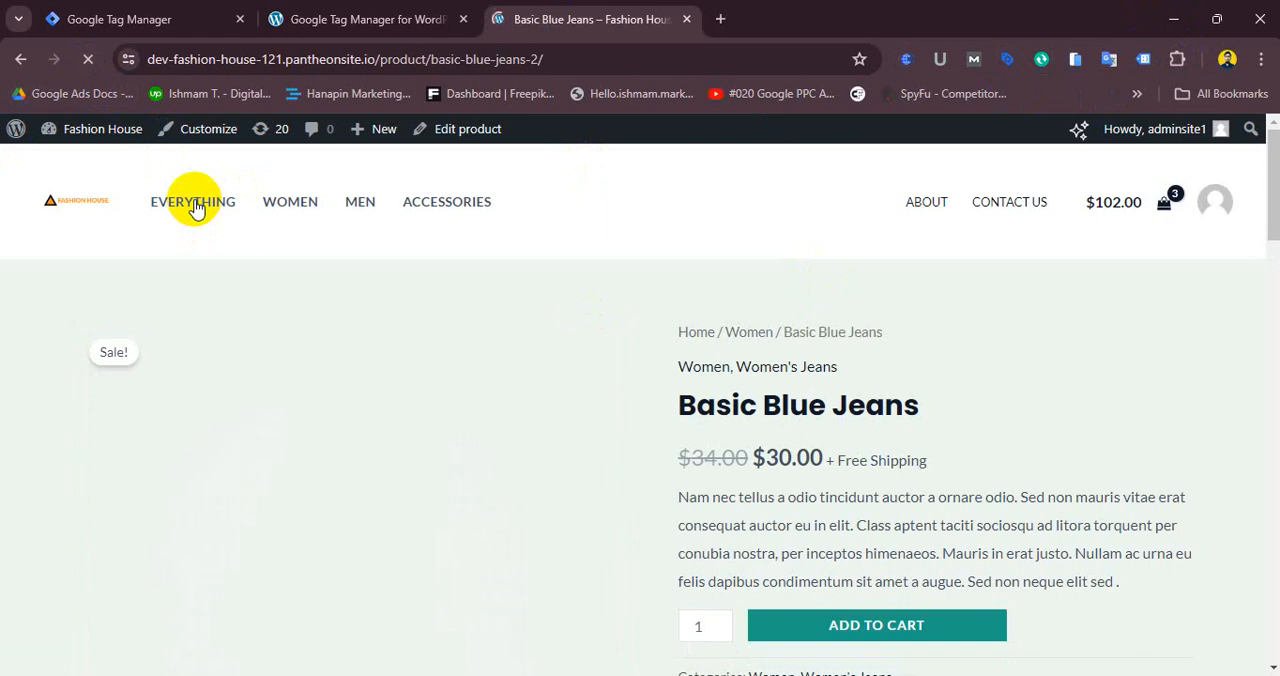
click(1143, 60)
click(815, 332)
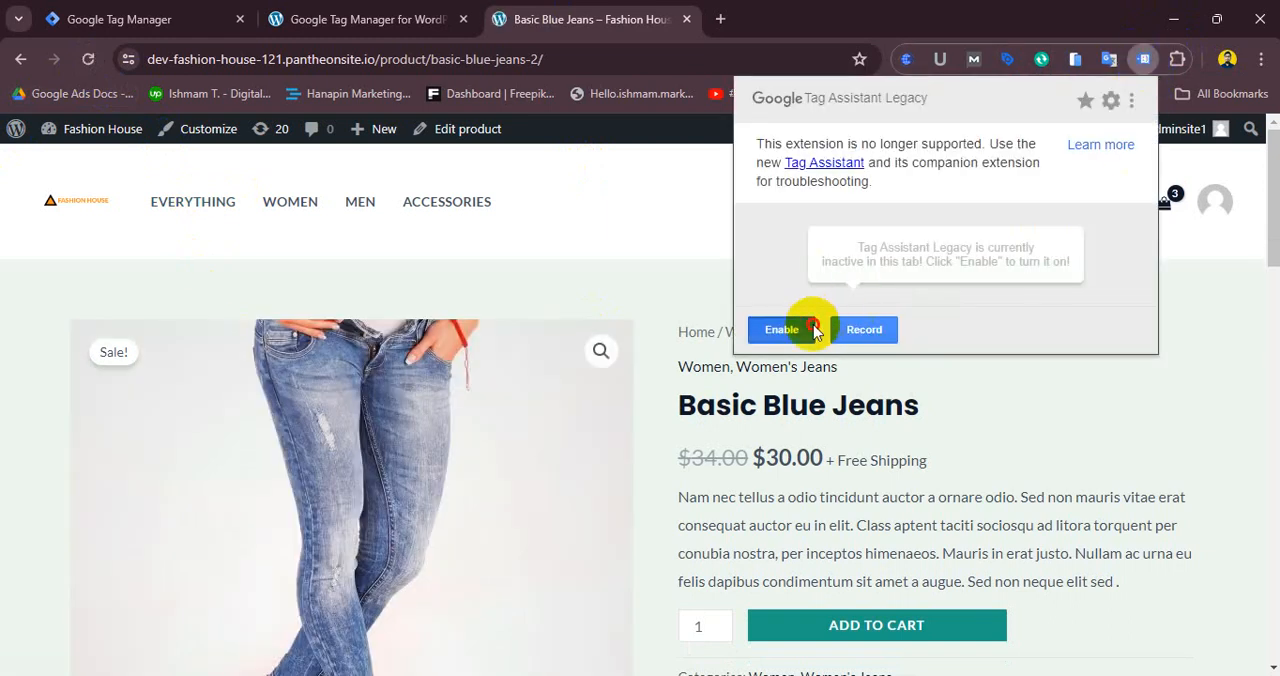
click(88, 59)
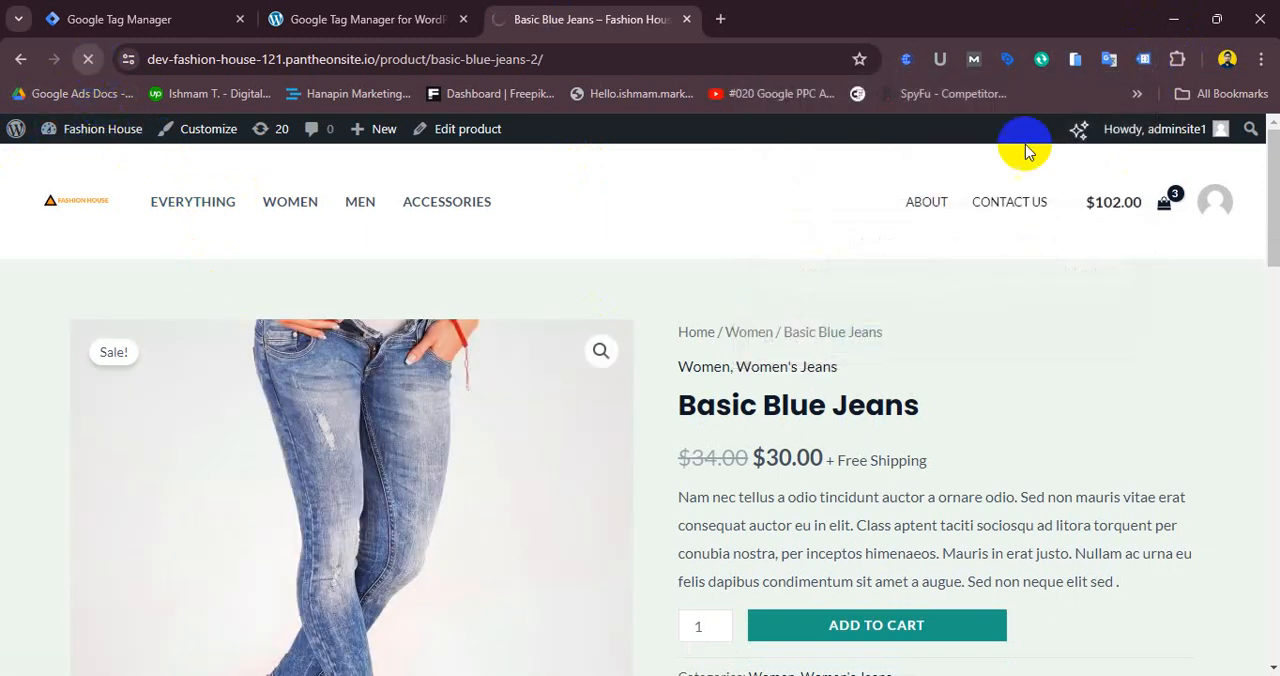
click(1145, 59)
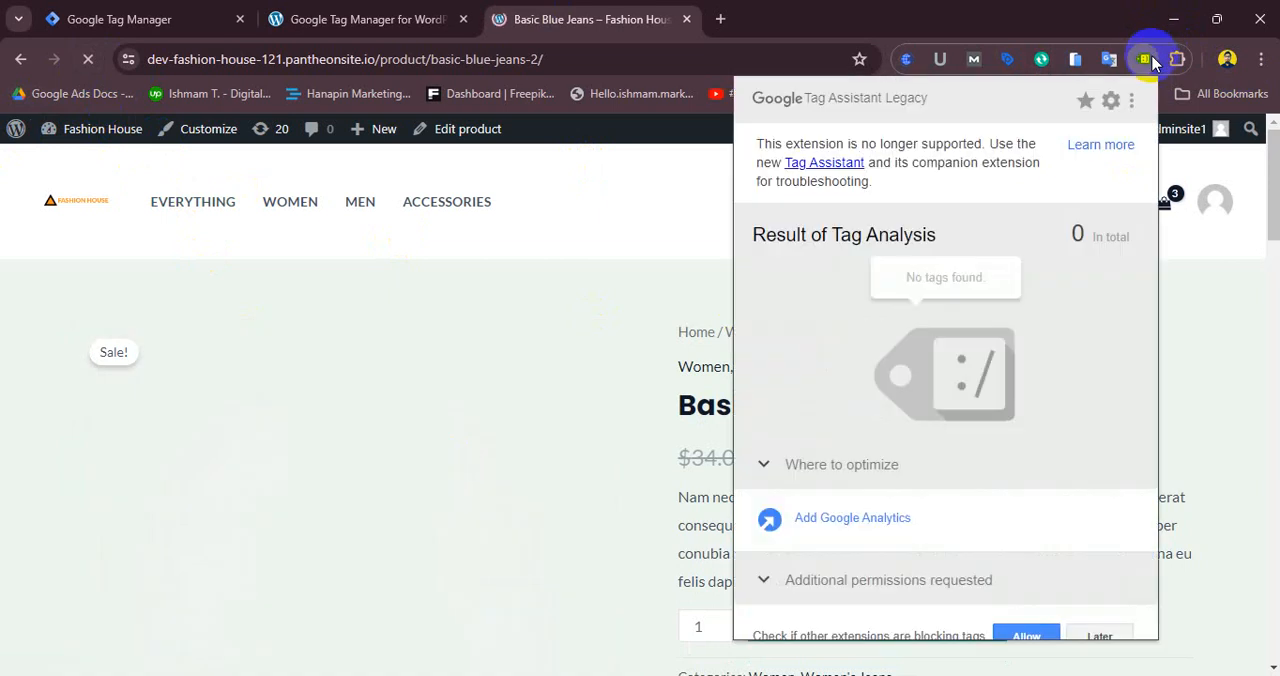
click(1145, 59)
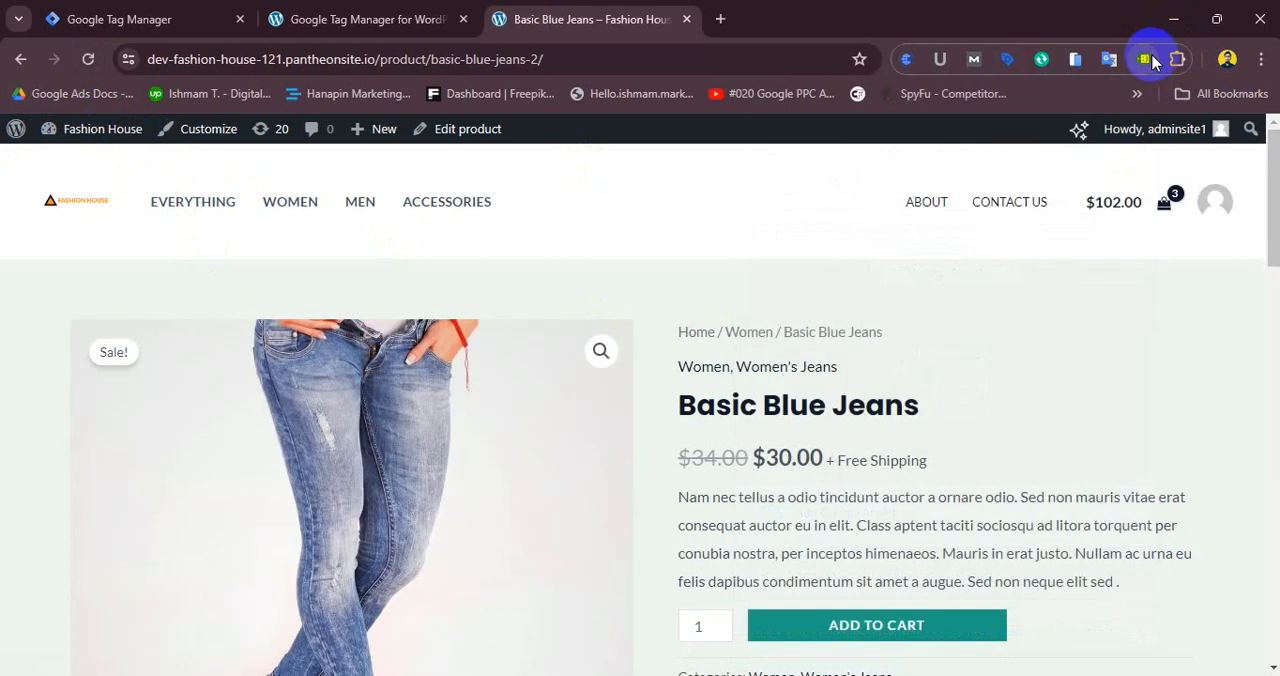
click(1145, 59)
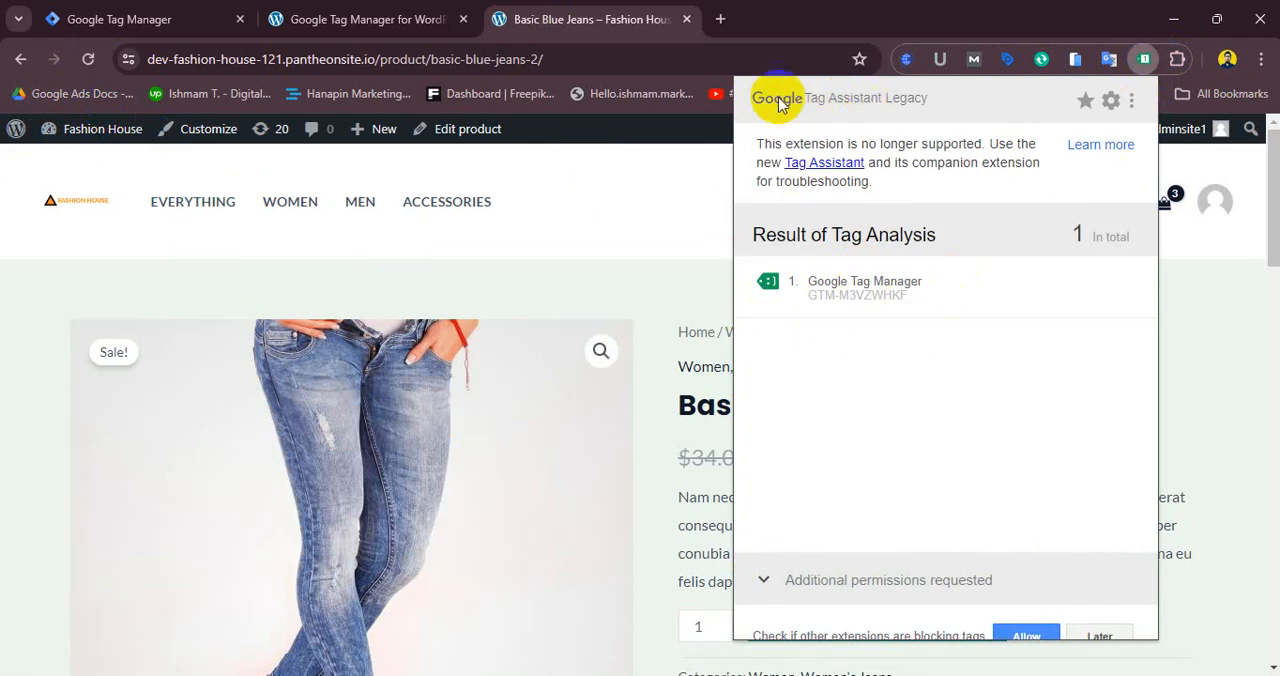
click(1090, 32)
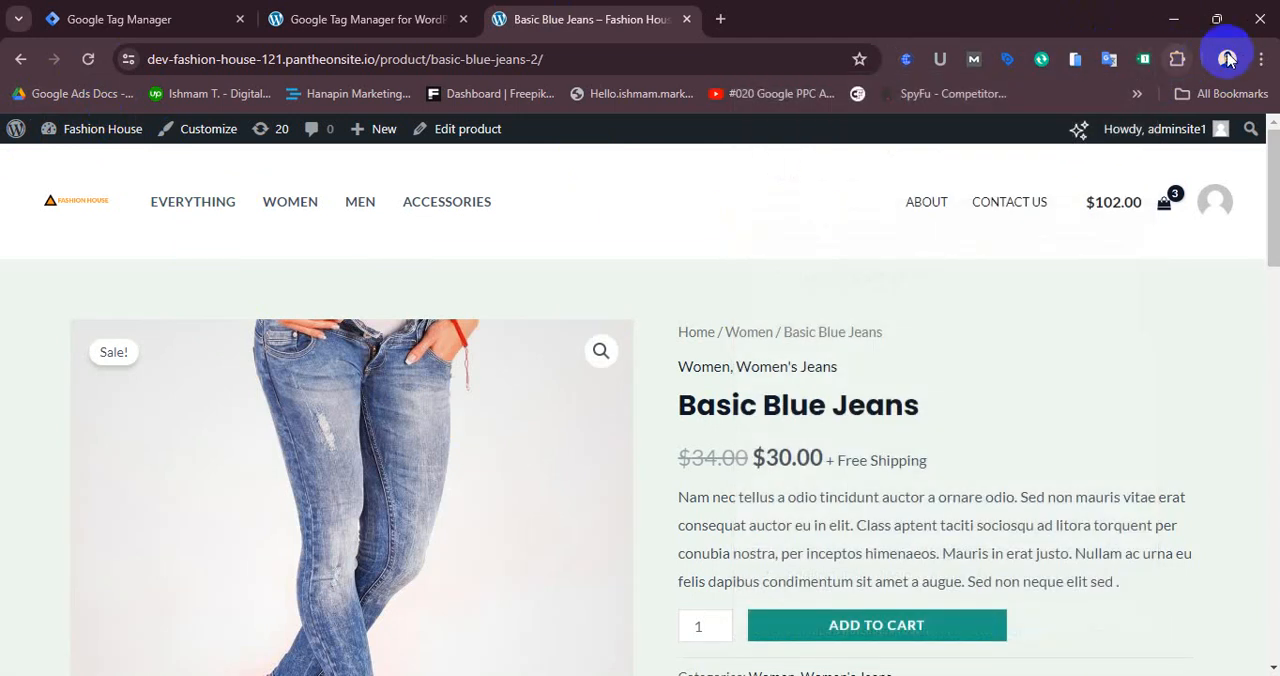
- Search the Chrome Web Store for google tag assistant, then close the store tab
click(1260, 60)
mouse_move(1050, 349)
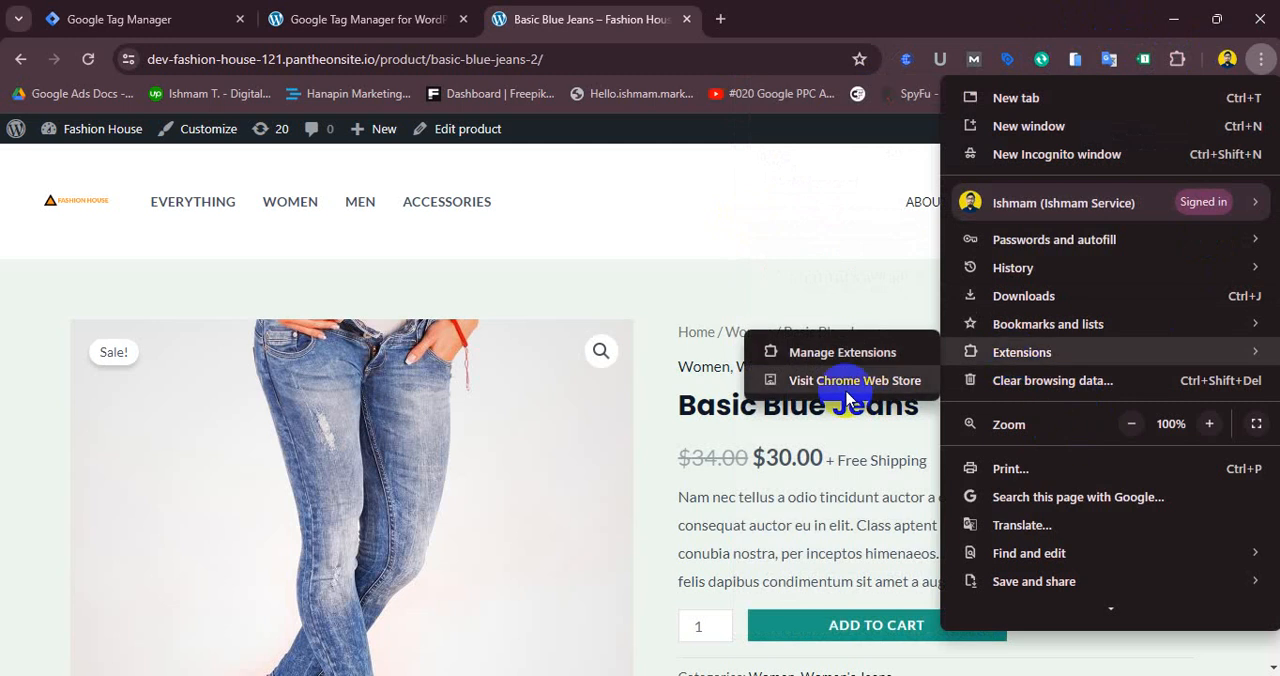
click(829, 378)
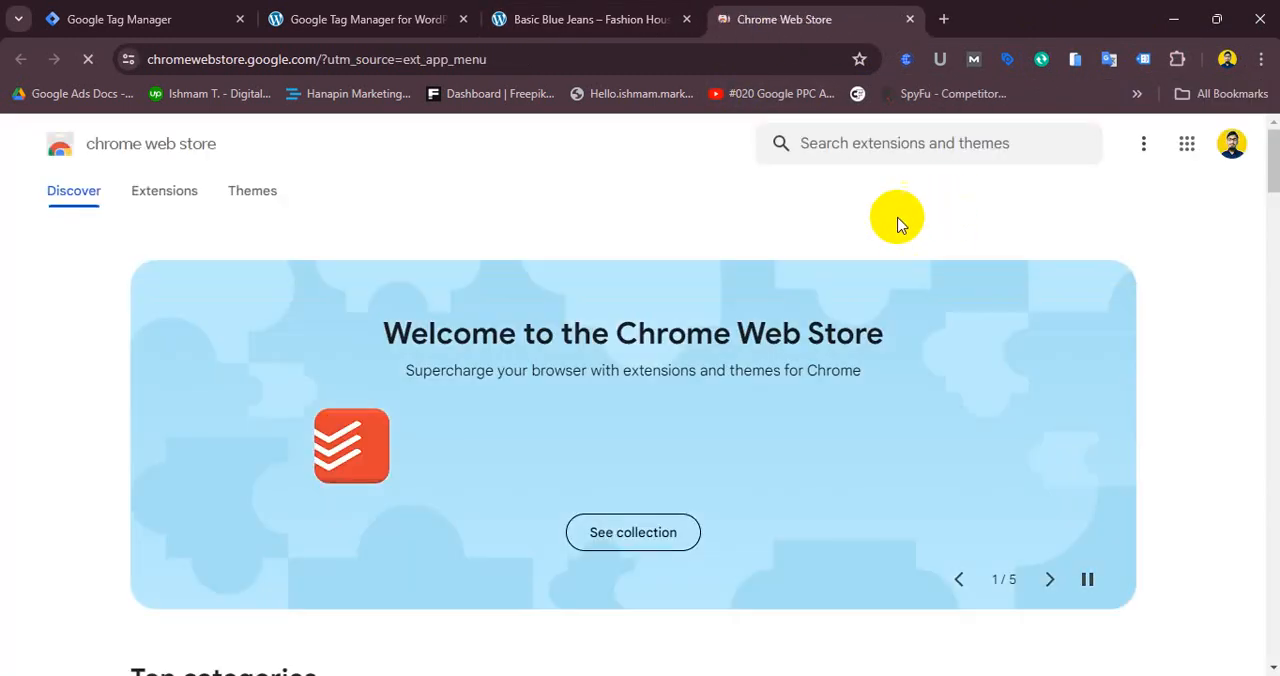
click(932, 147)
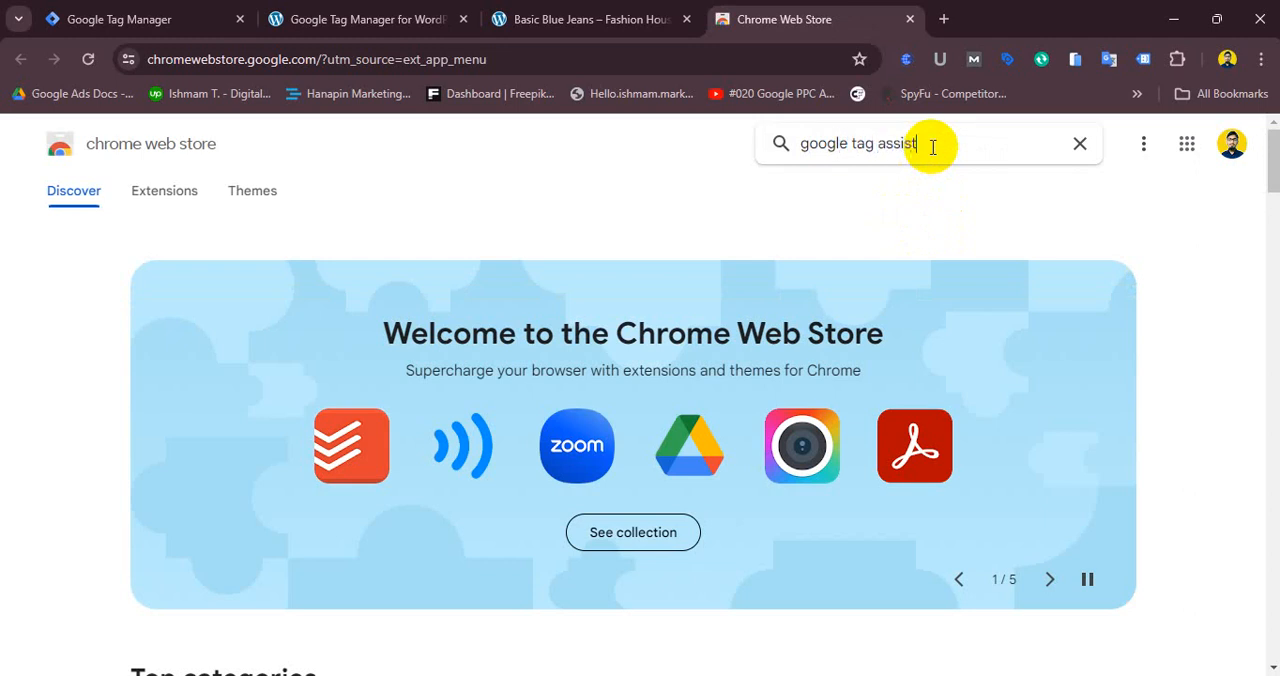
key(Return)
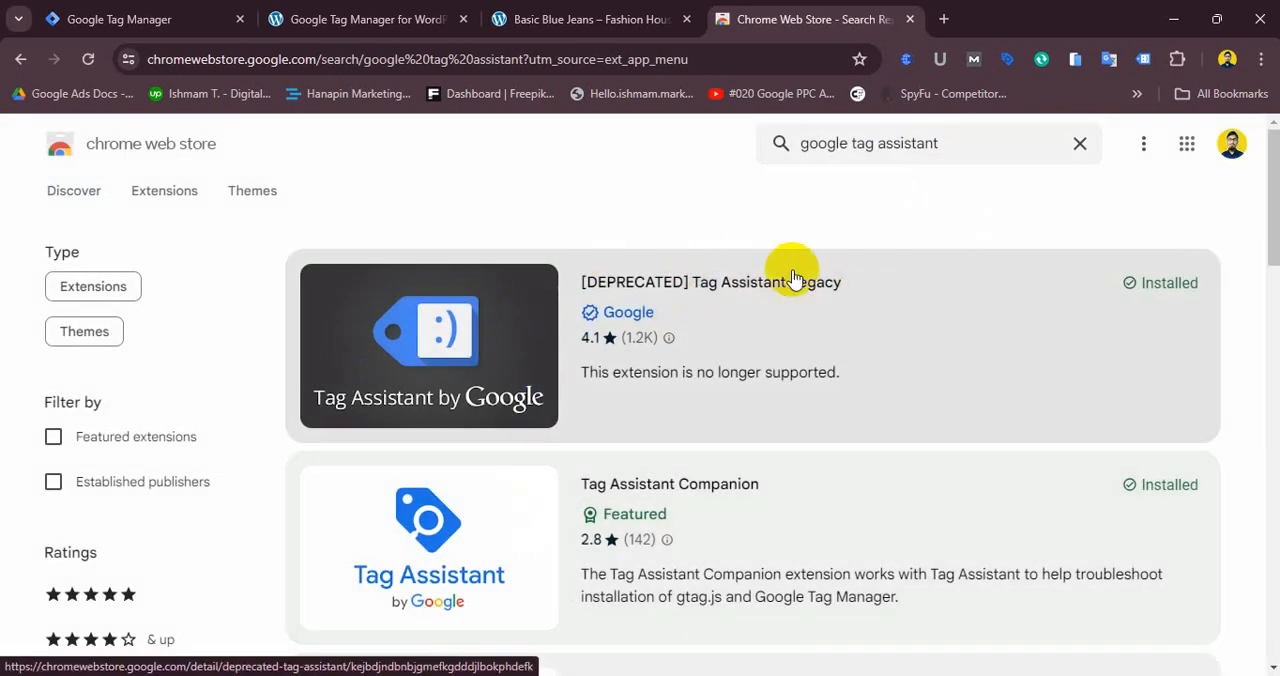
drag(1127, 70, 1085, 66)
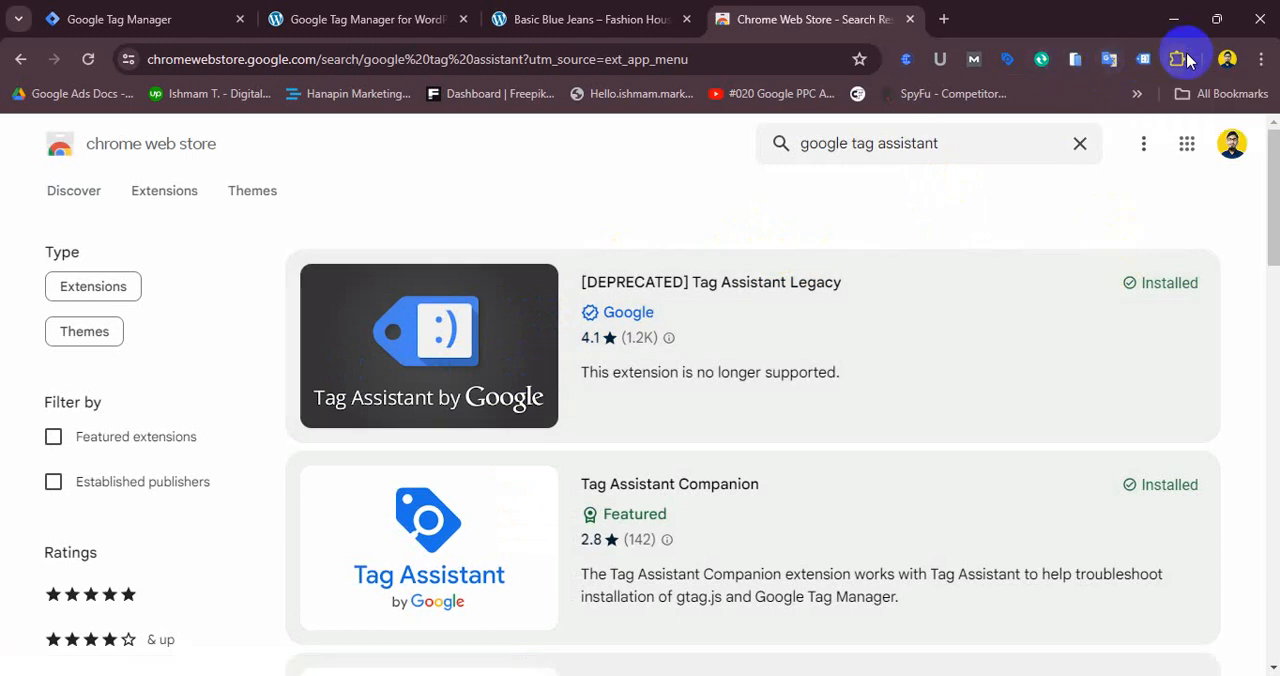
click(909, 20)
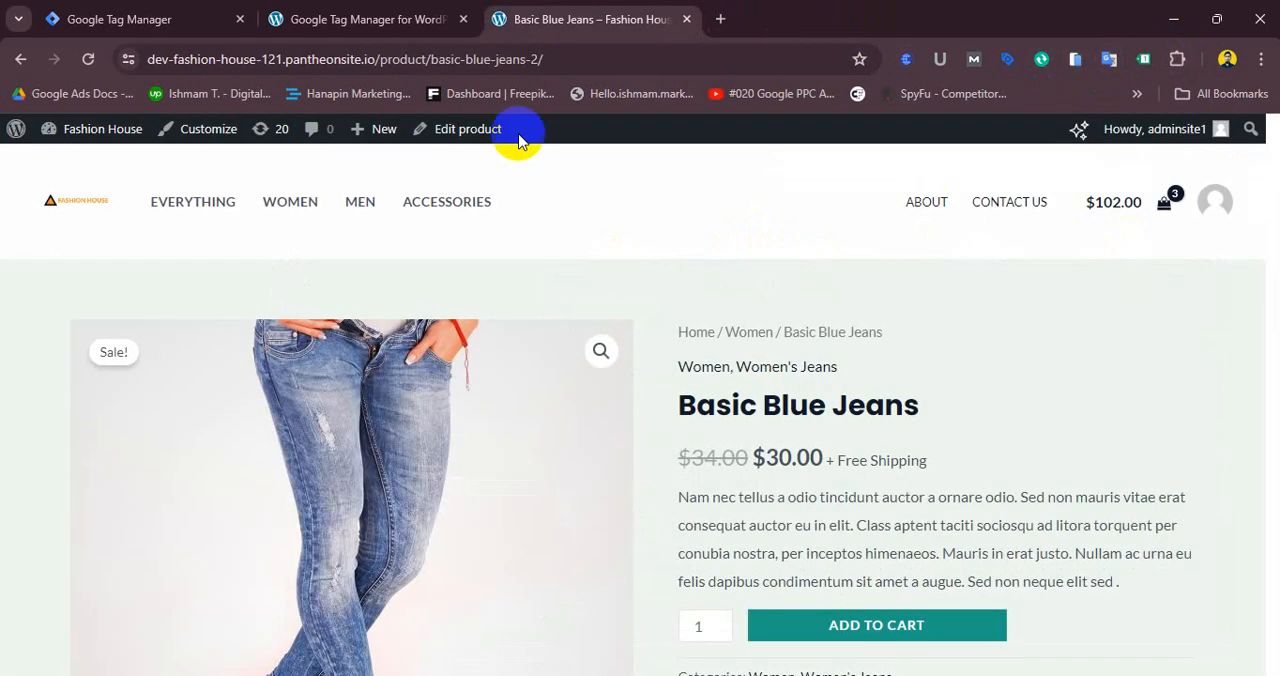
click(205, 24)
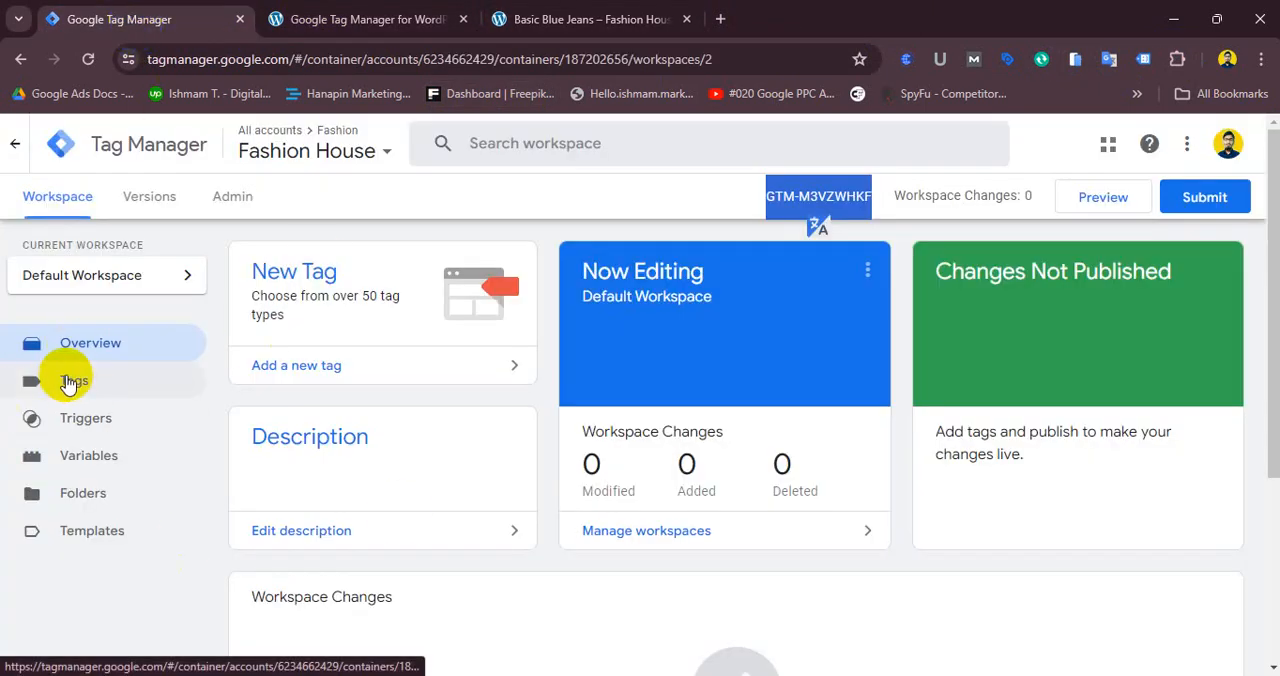
click(570, 20)
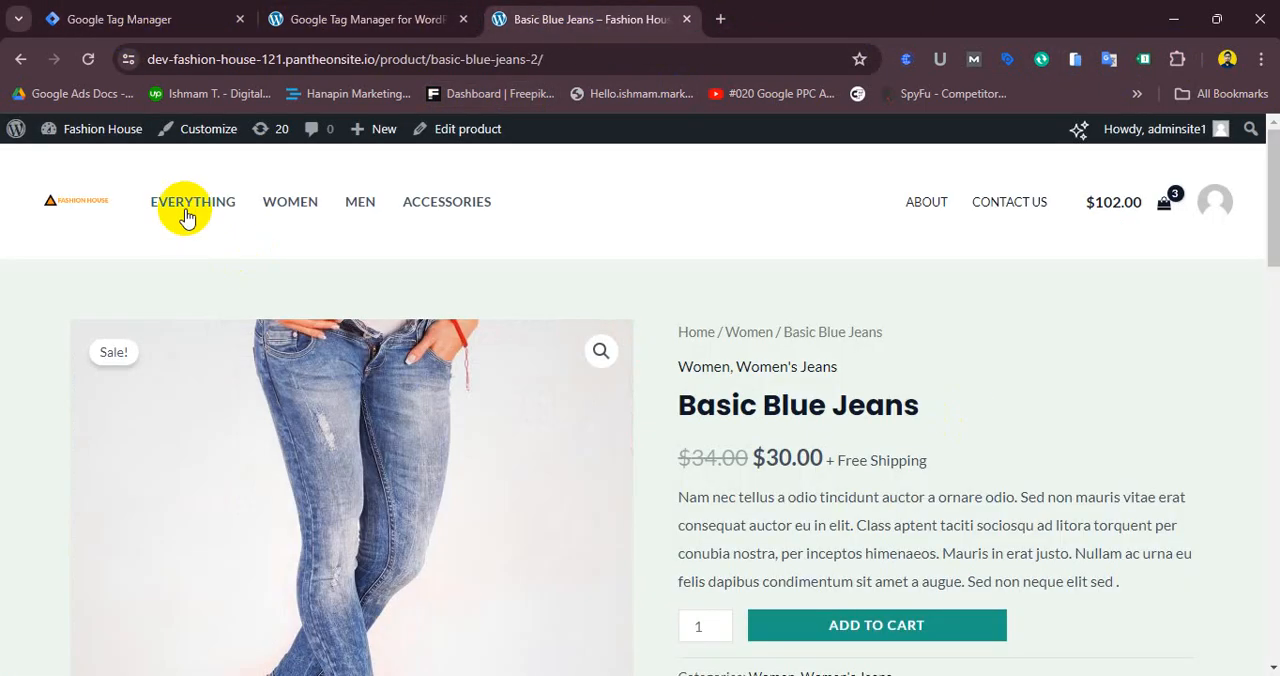
click(90, 195)
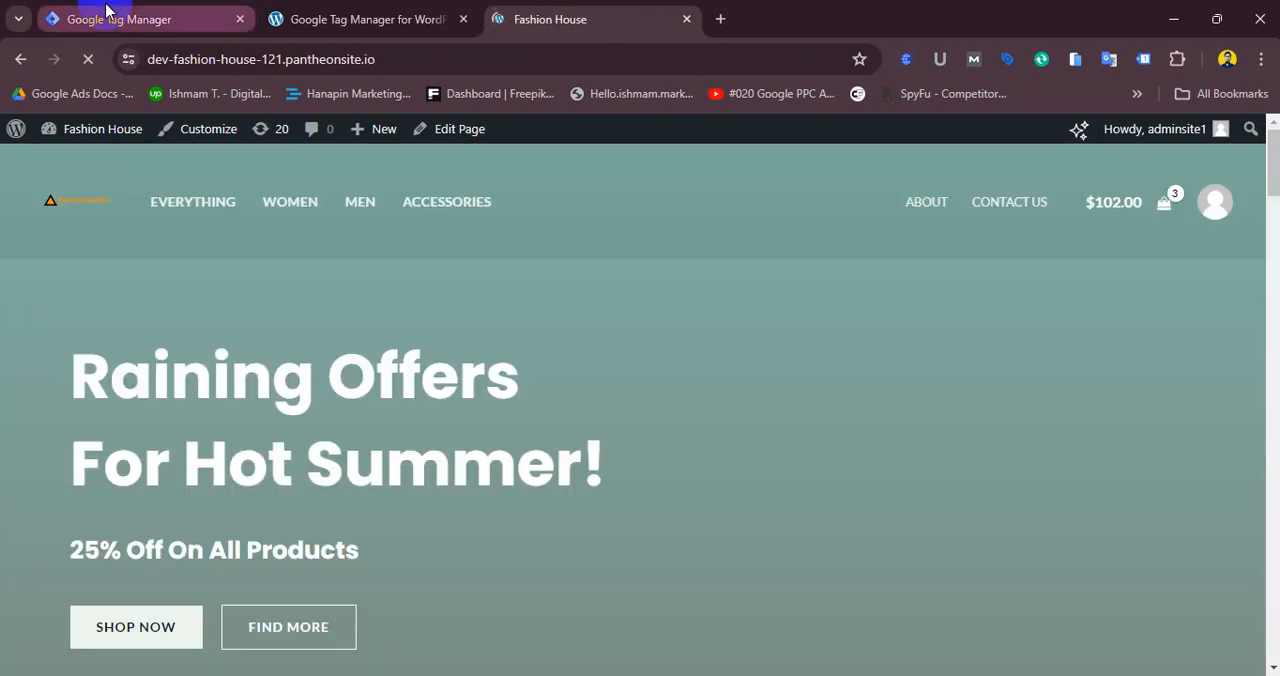
- Create a new tag in the Fashion House container and choose Conversion Linker as its tag type
click(110, 14)
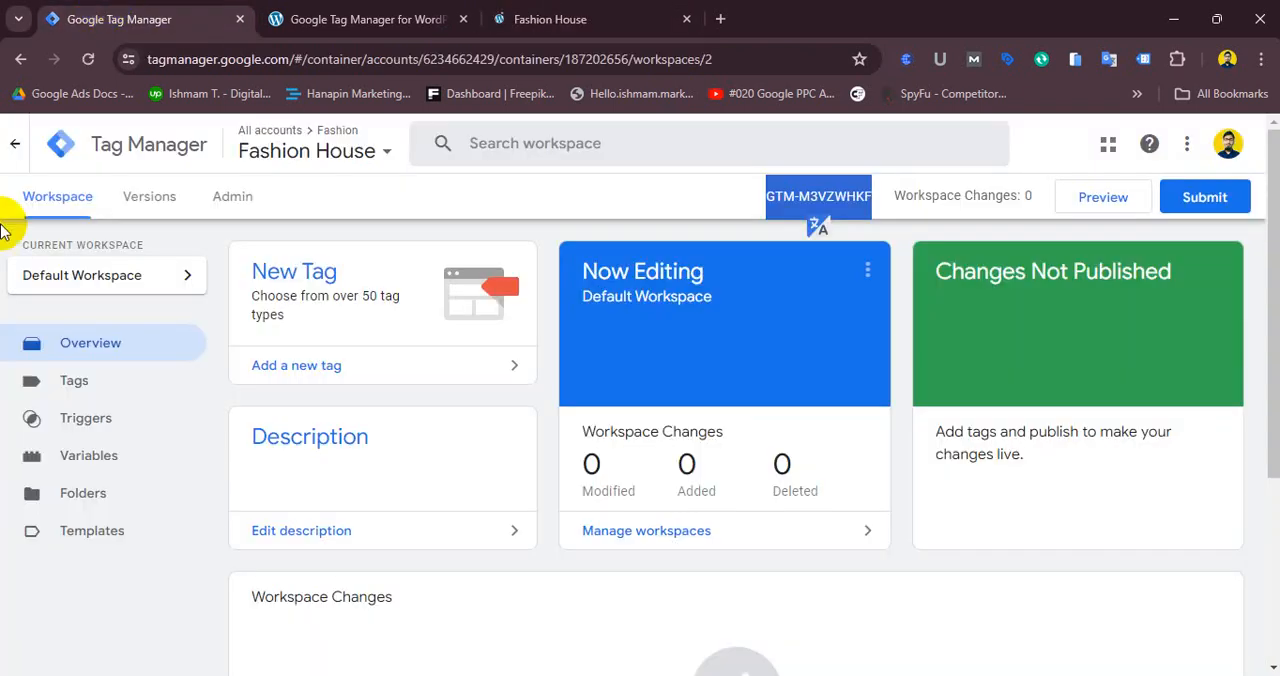
click(76, 382)
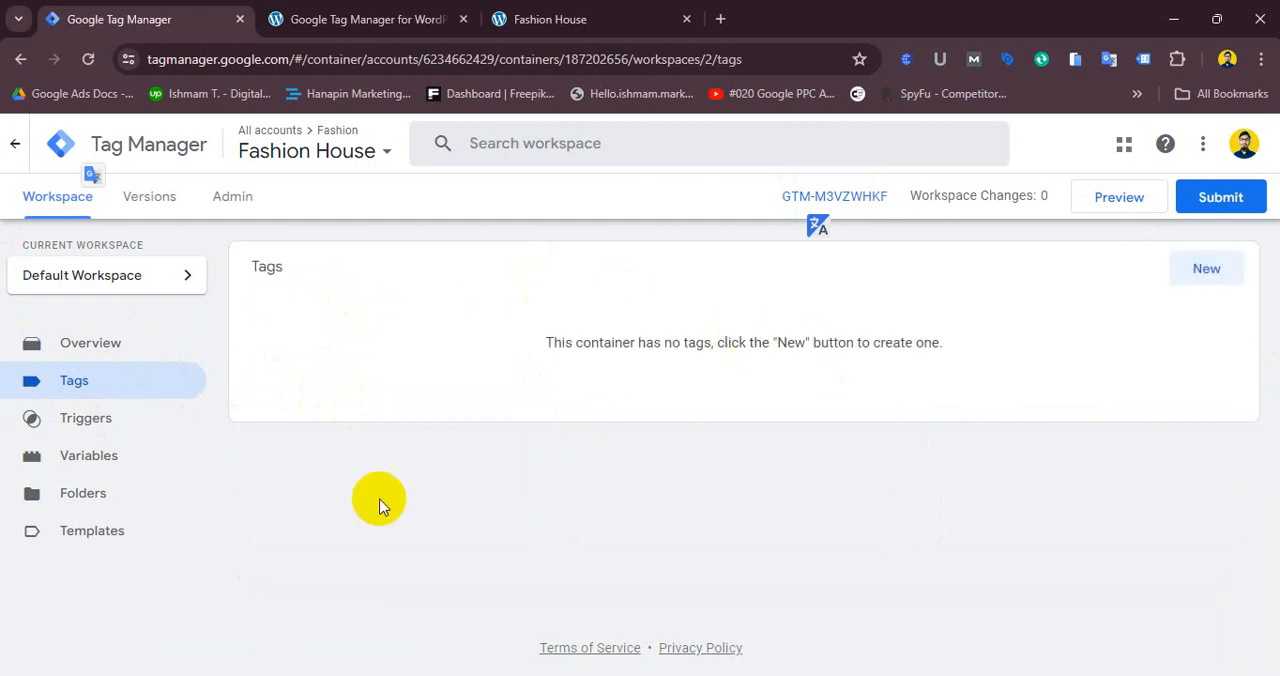
click(1190, 279)
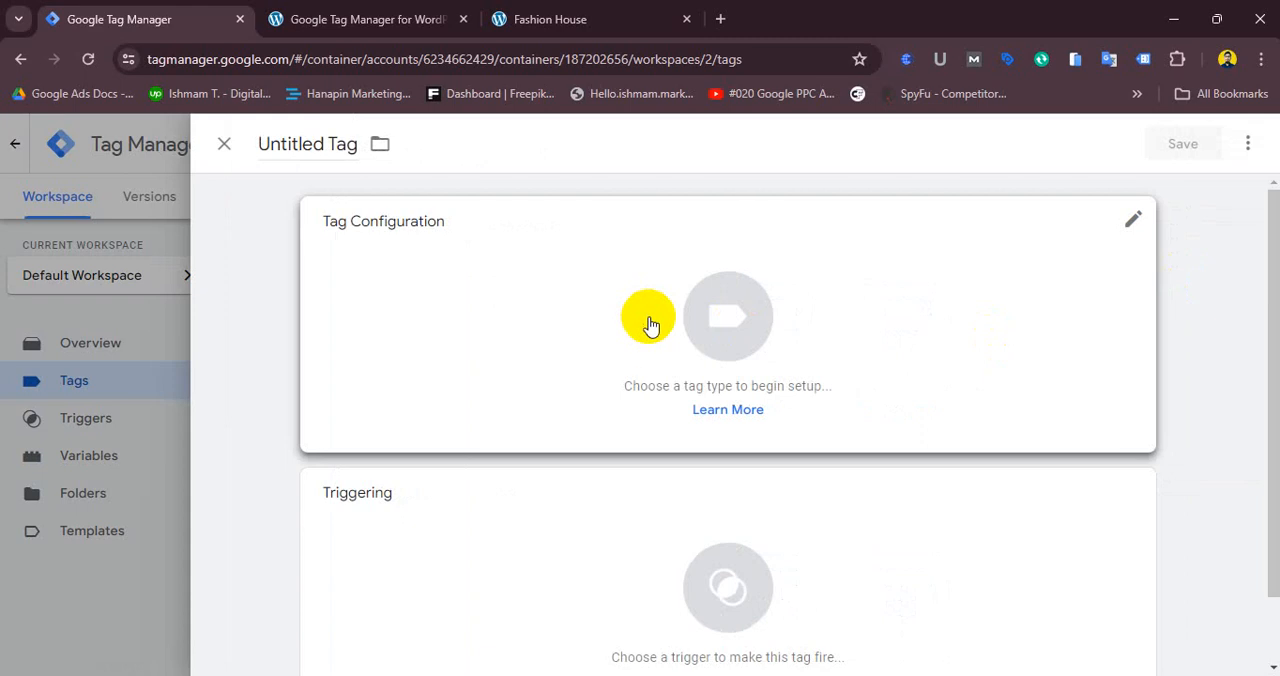
click(729, 317)
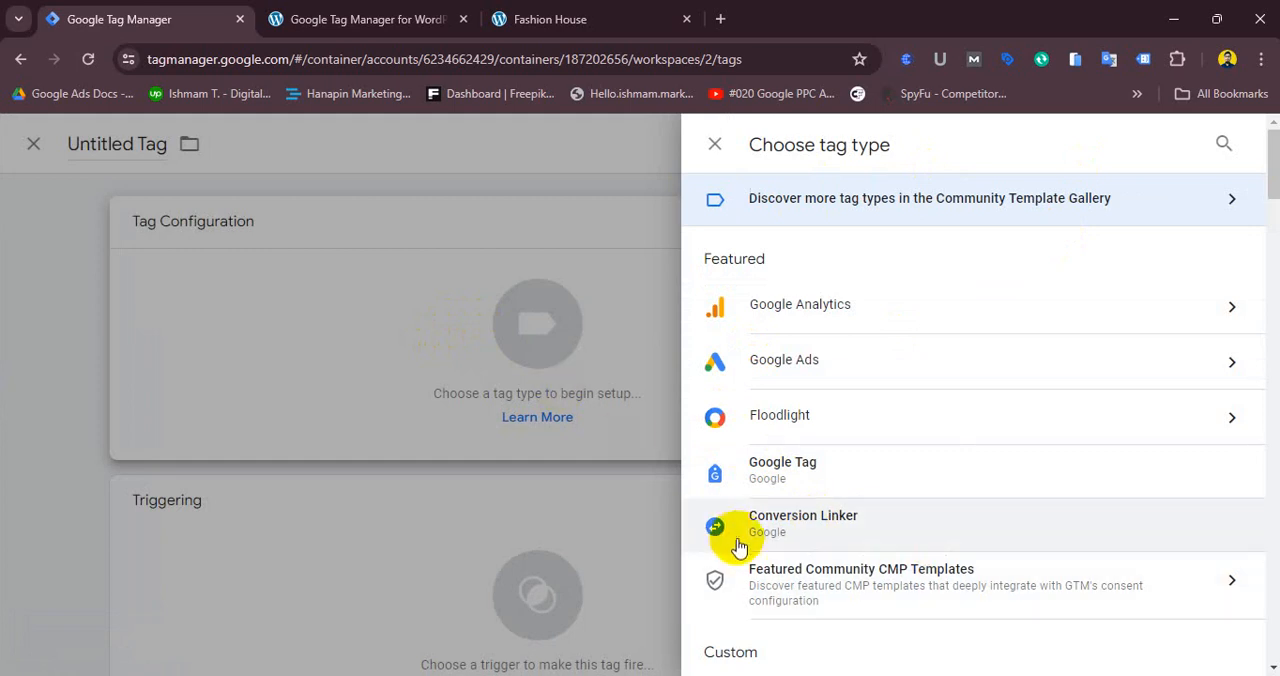
scroll(748, 535, down, 3)
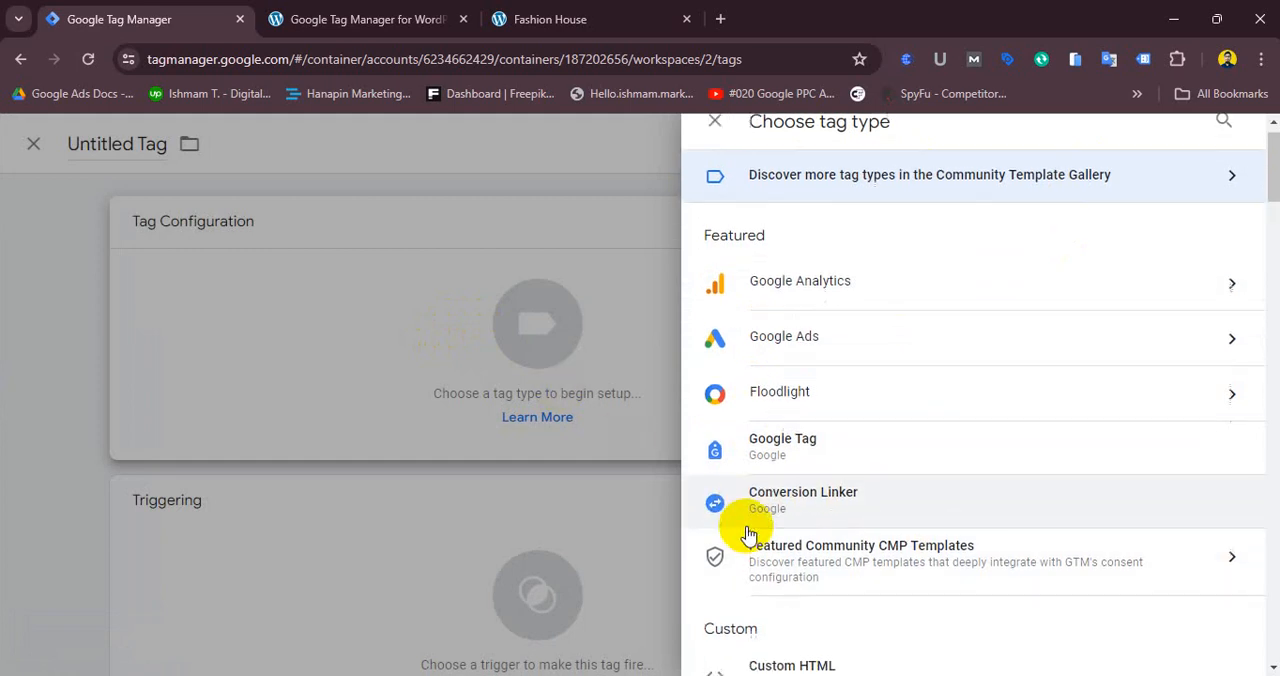
scroll(748, 535, down, 3)
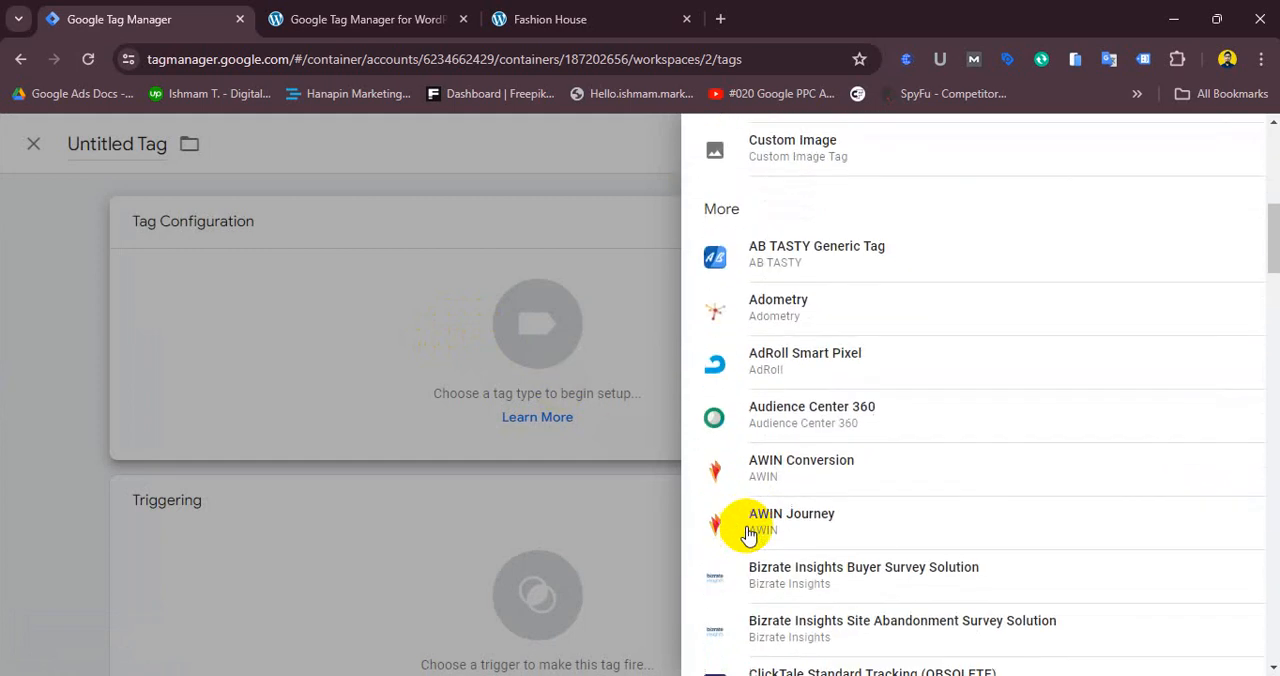
scroll(748, 535, up, 6)
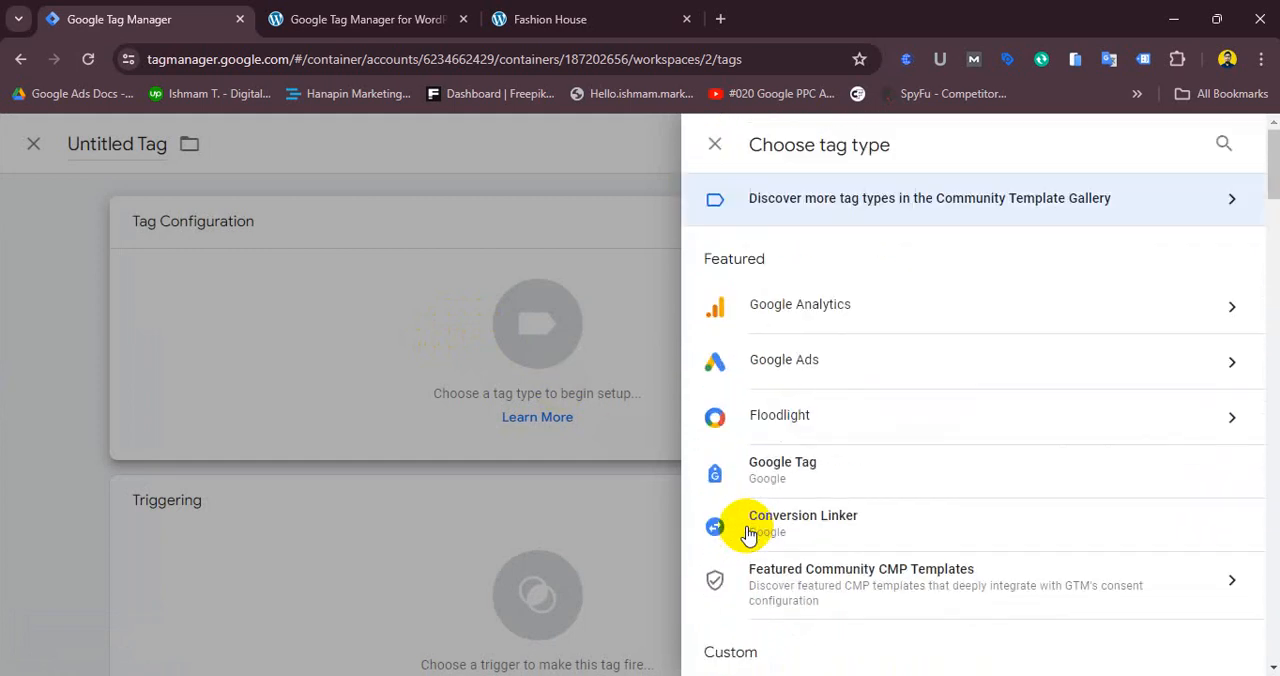
click(848, 527)
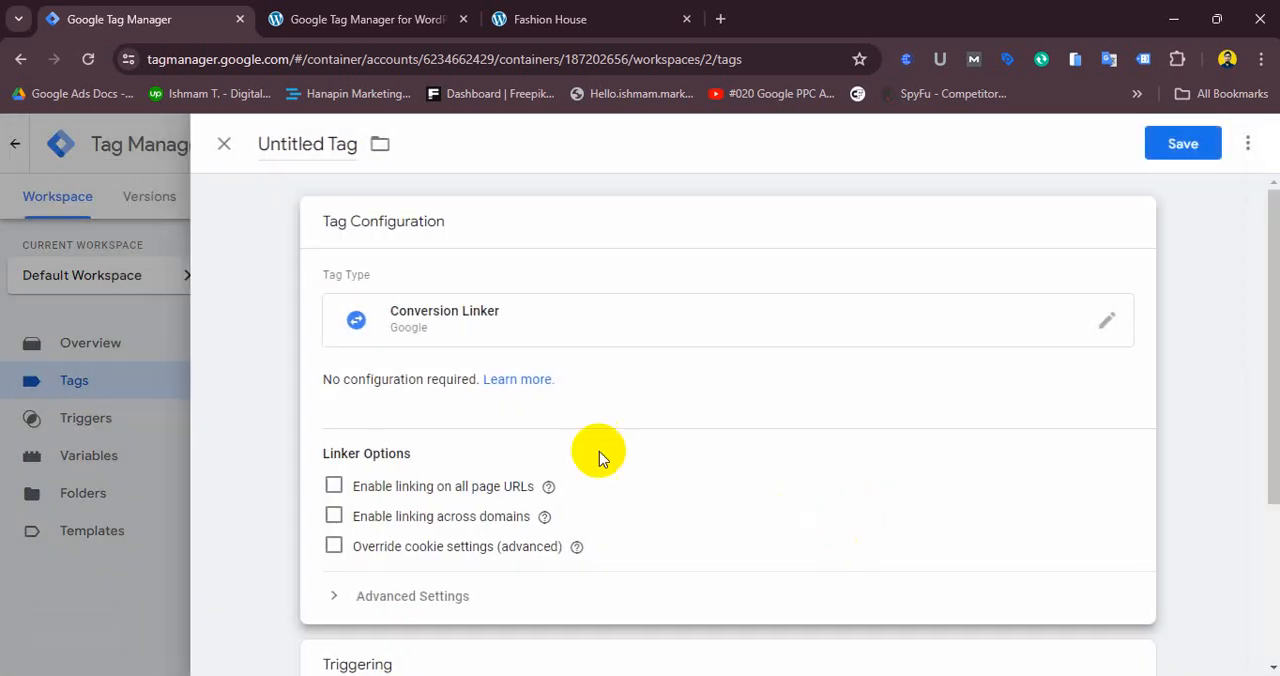
- Set the Conversion Linker tag to fire on the All Pages trigger
scroll(552, 520, down, 2)
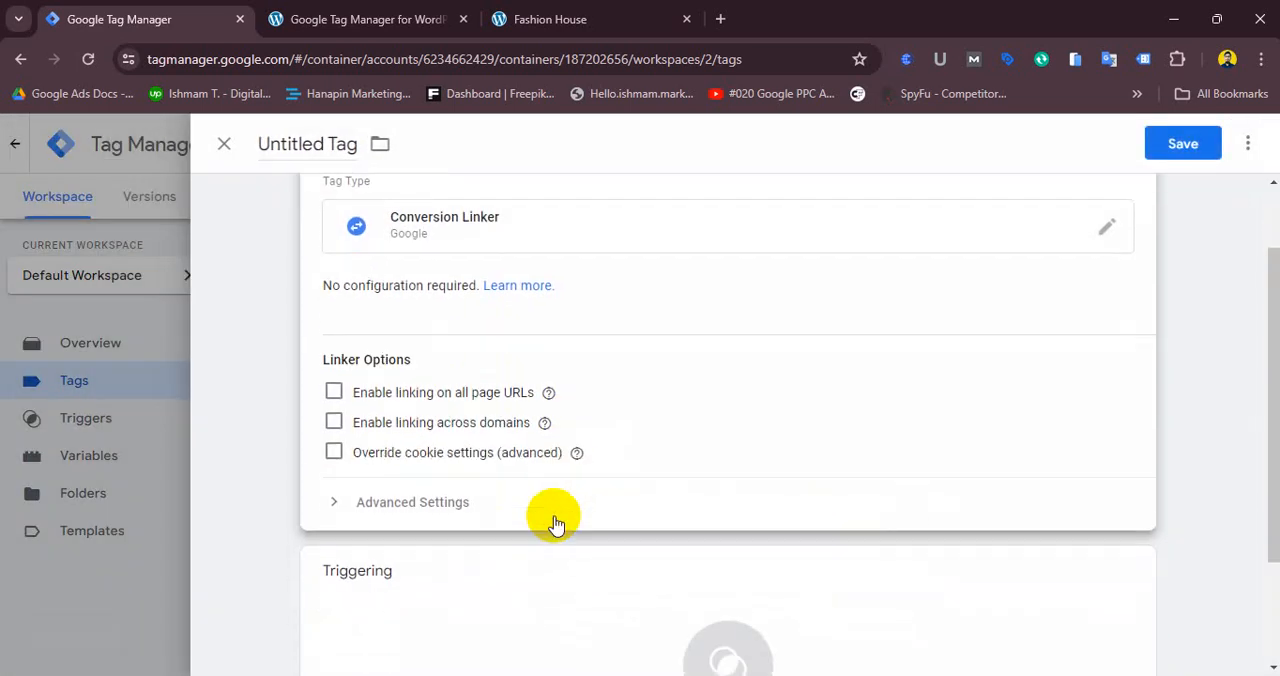
click(557, 588)
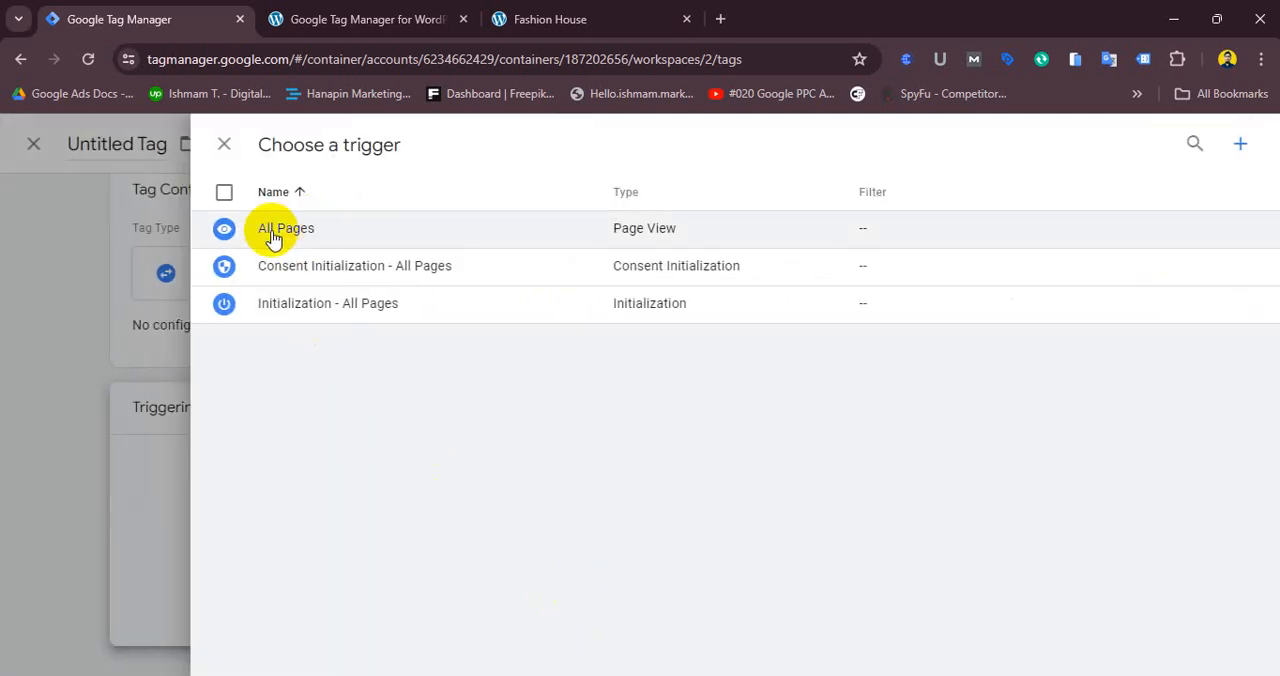
click(273, 230)
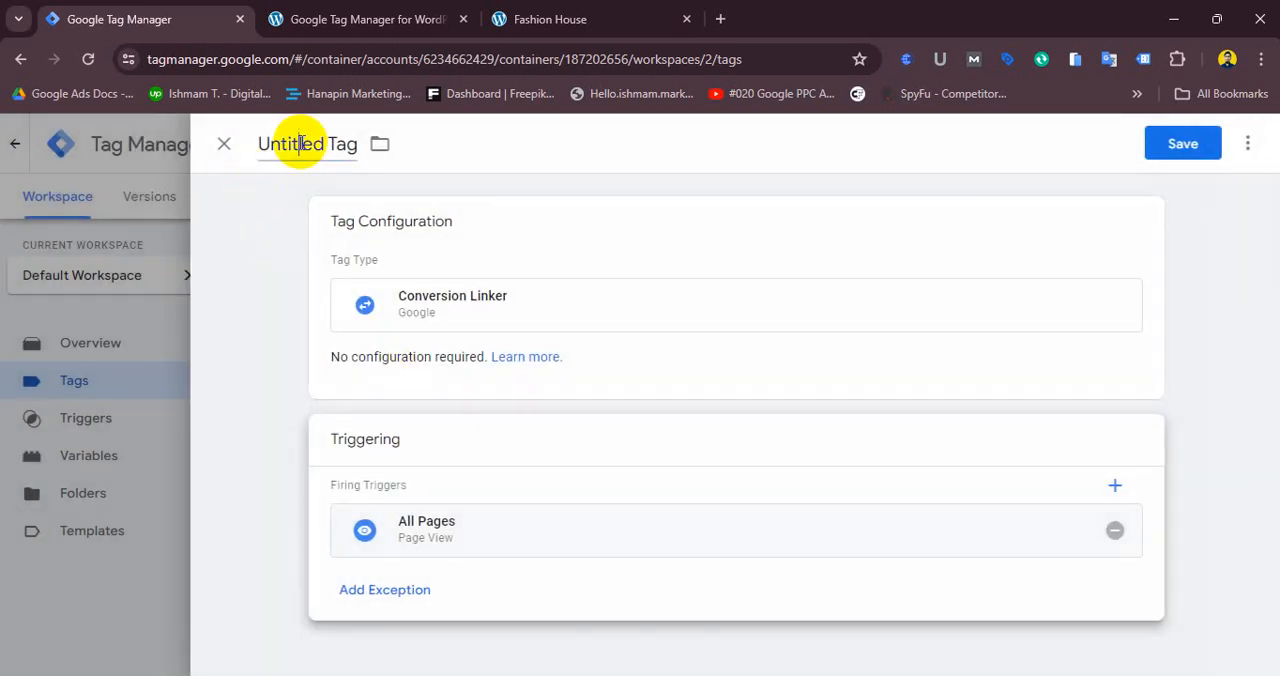
- Rename the tag GTM All Pages and save it
click(283, 141)
drag(263, 142, 333, 153)
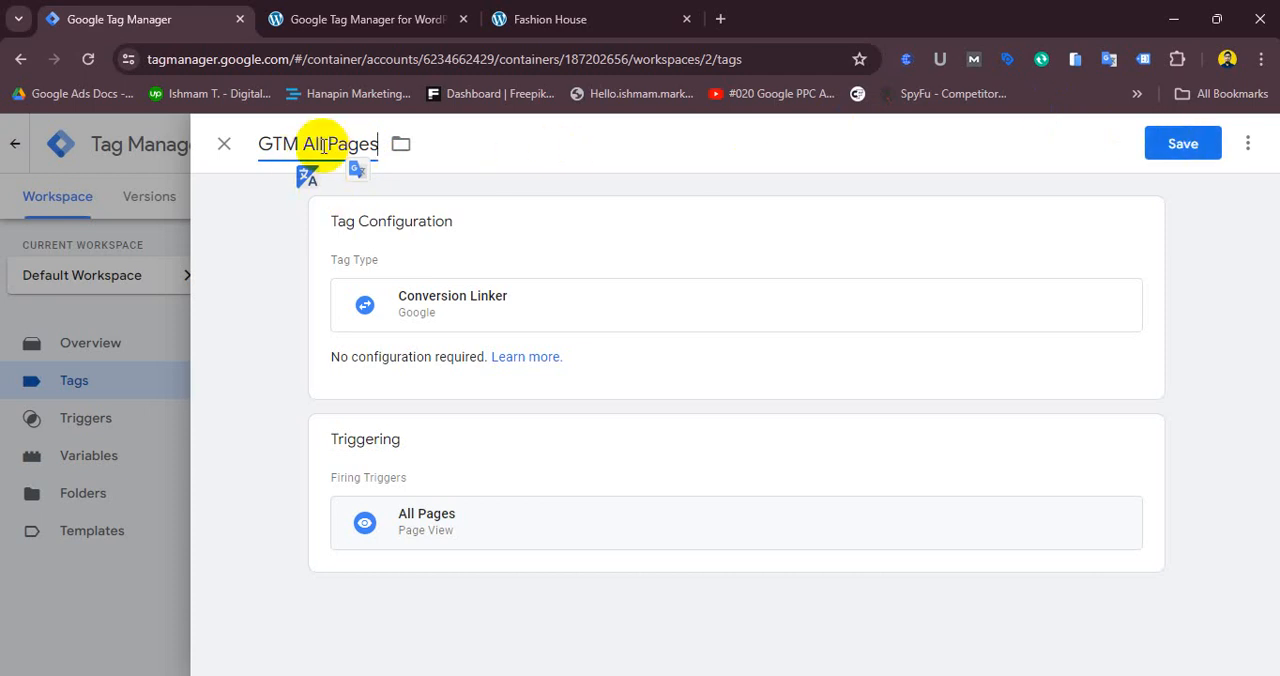
click(1188, 144)
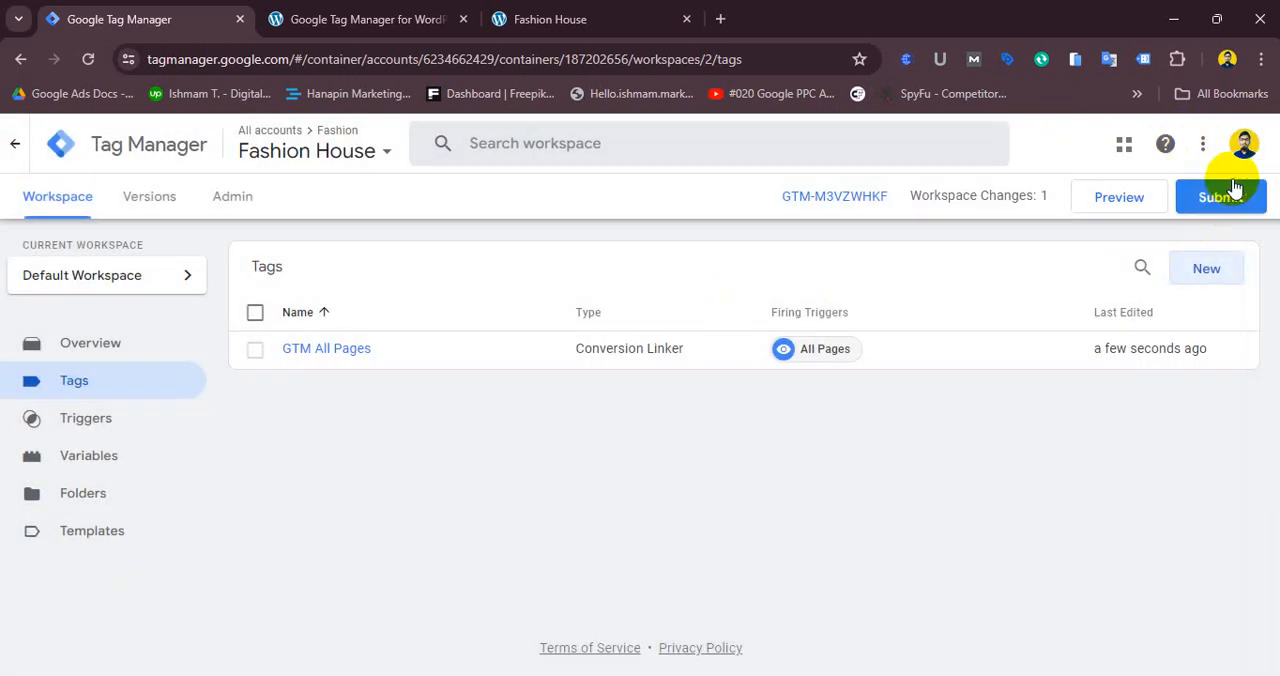
- Submit and publish the container changes without adding a version description
click(1222, 198)
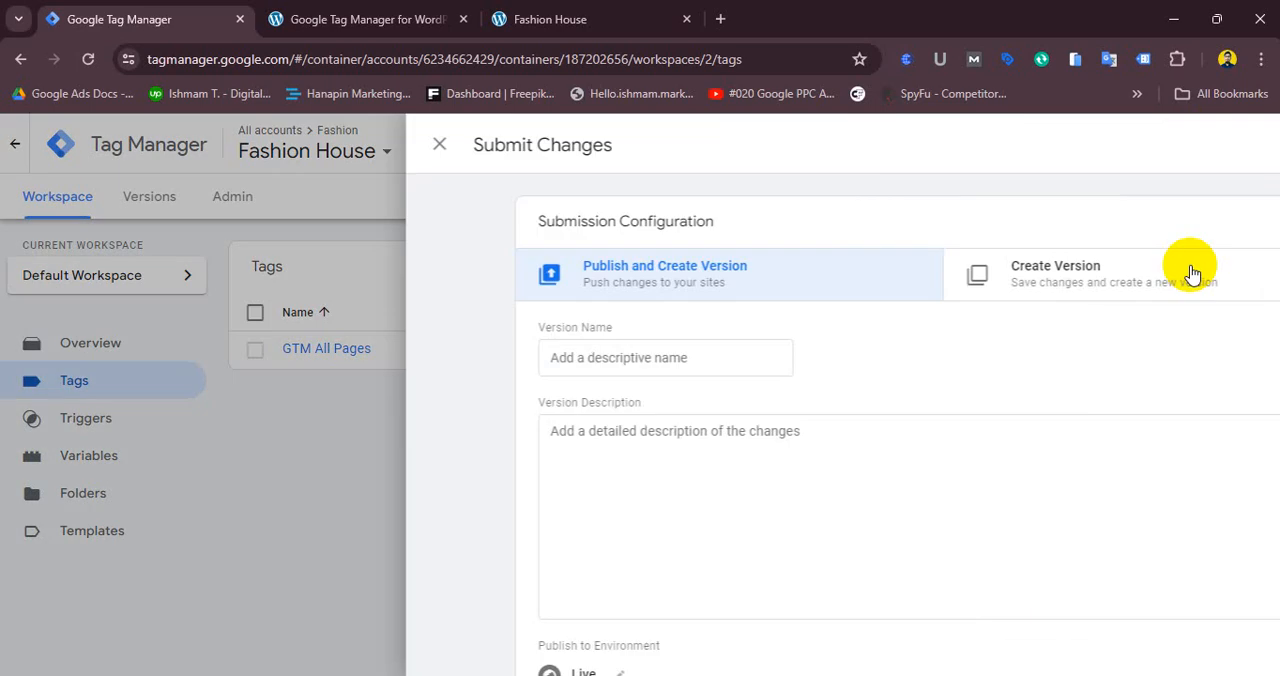
click(1213, 145)
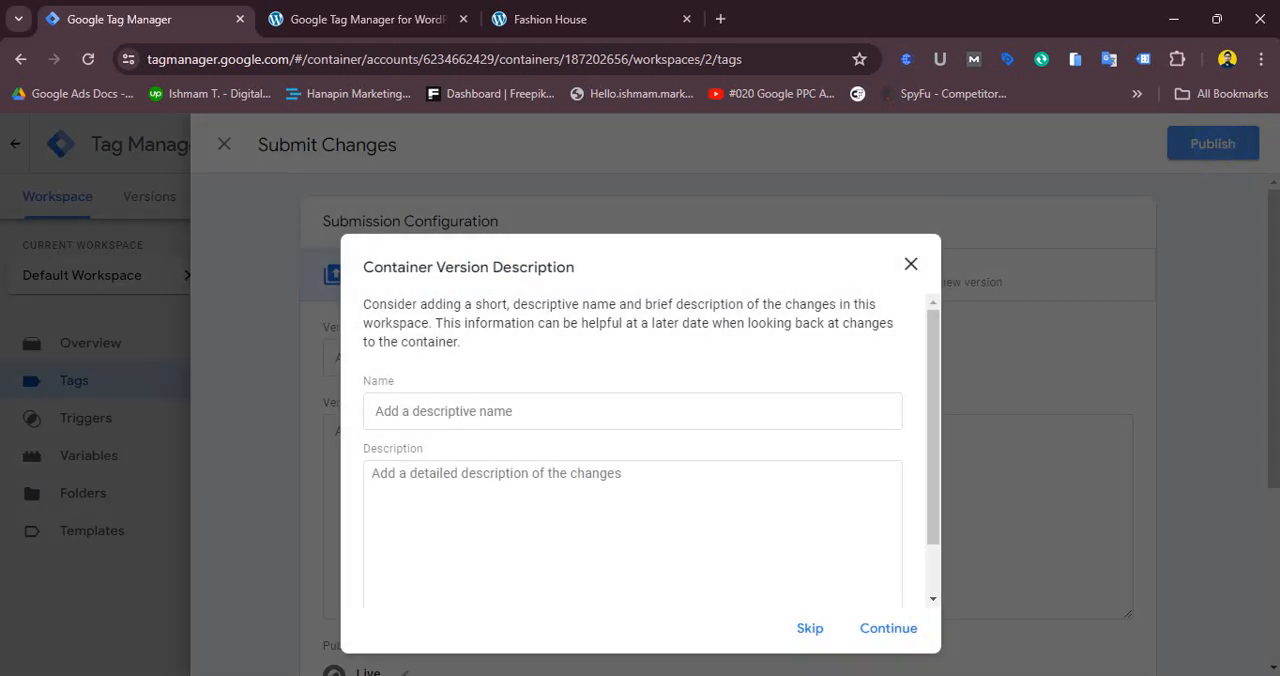
click(877, 632)
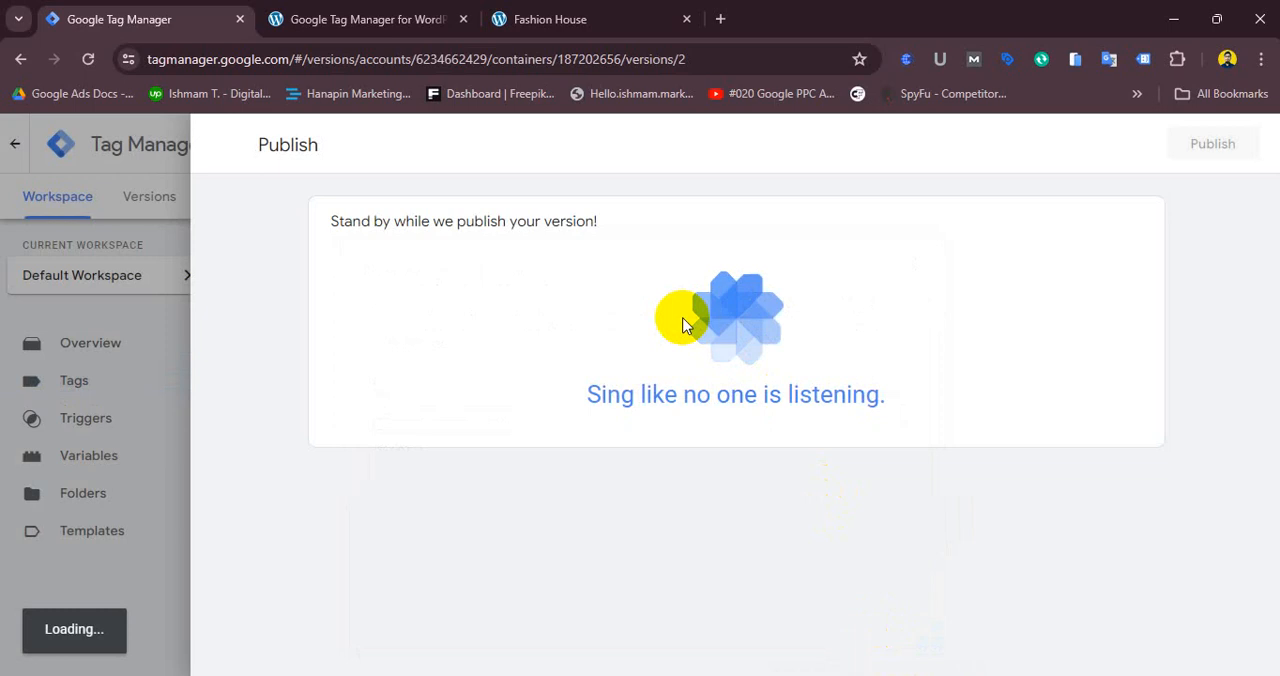
click(222, 142)
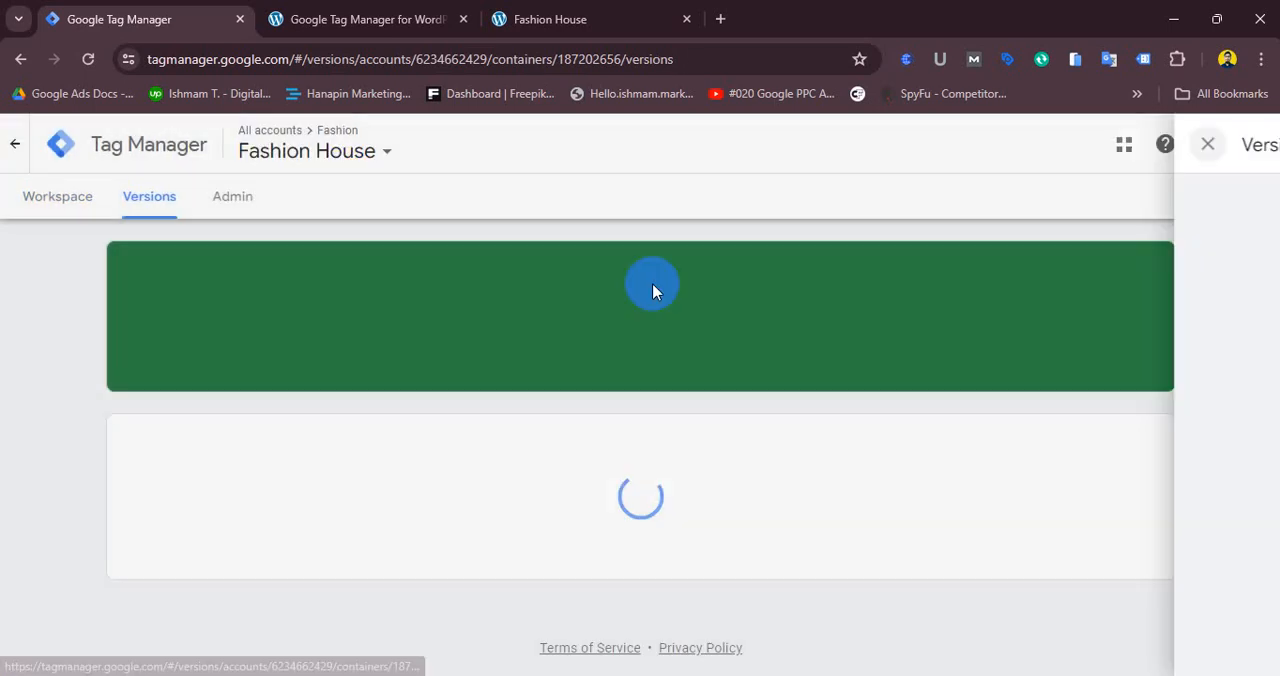
- Publish the workspace again from the Overview without a version name or description
click(68, 194)
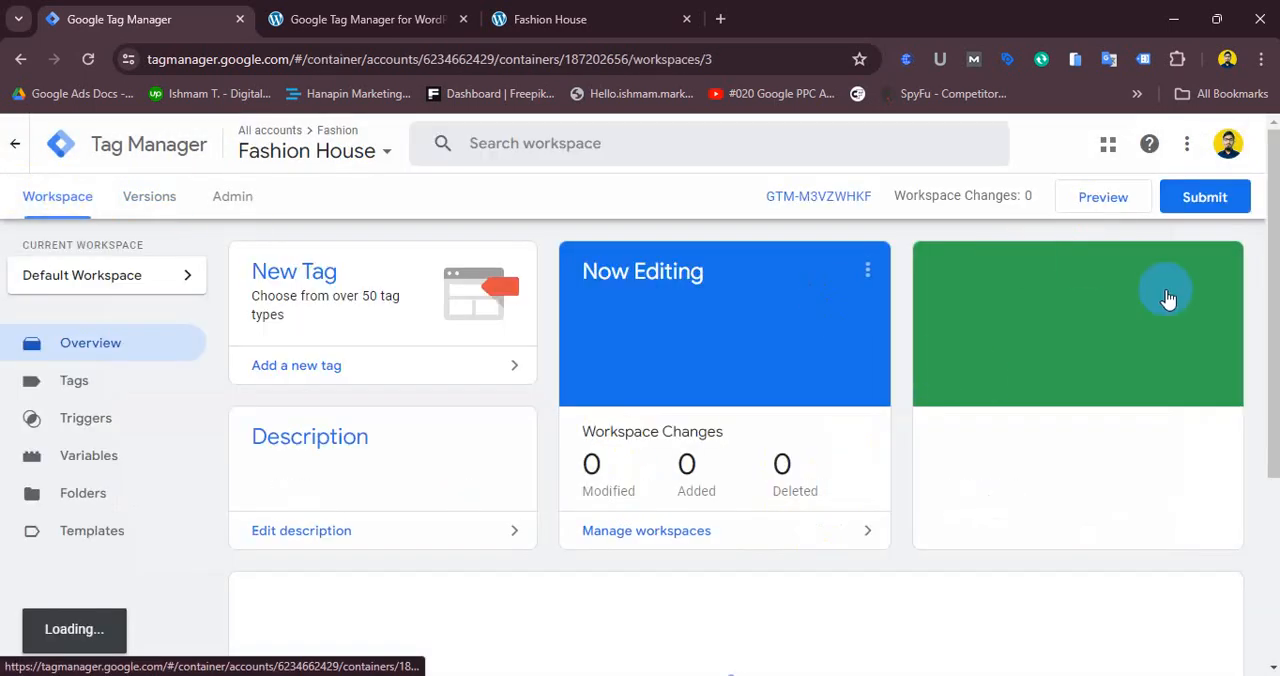
click(1208, 198)
click(1214, 145)
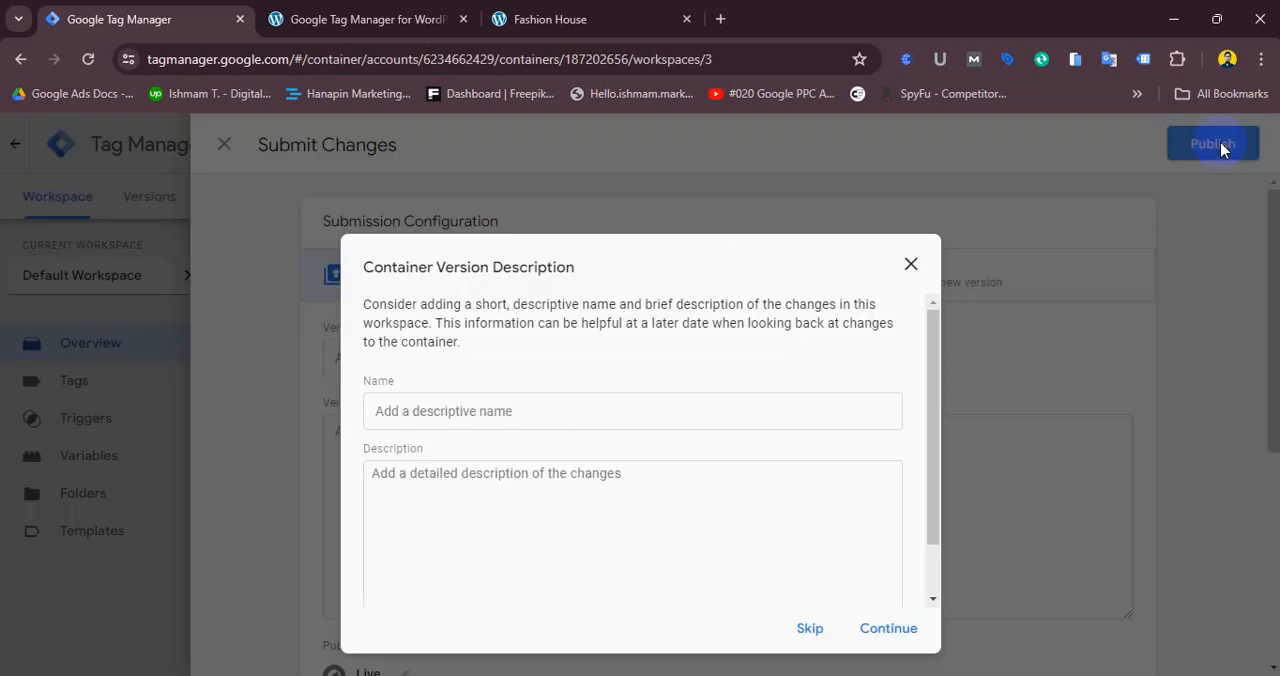
click(886, 628)
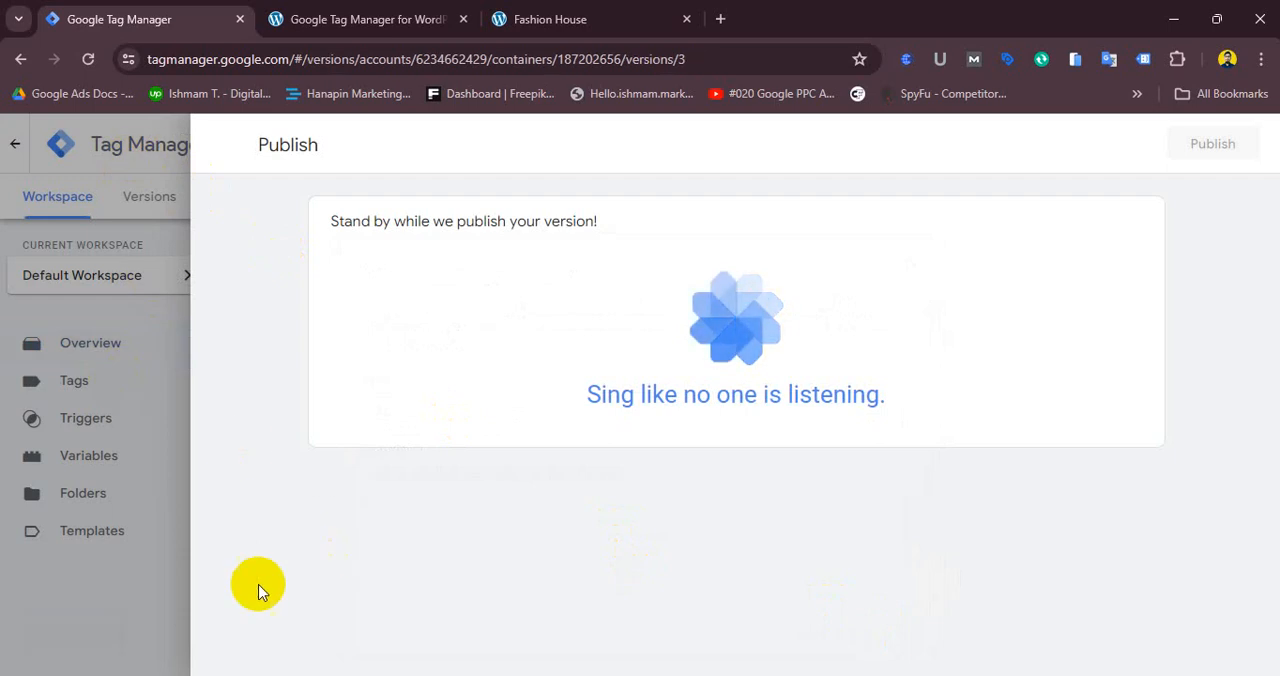
- Start Tag Manager Preview mode and copy the Fashion House homepage URL from the site tab
click(220, 147)
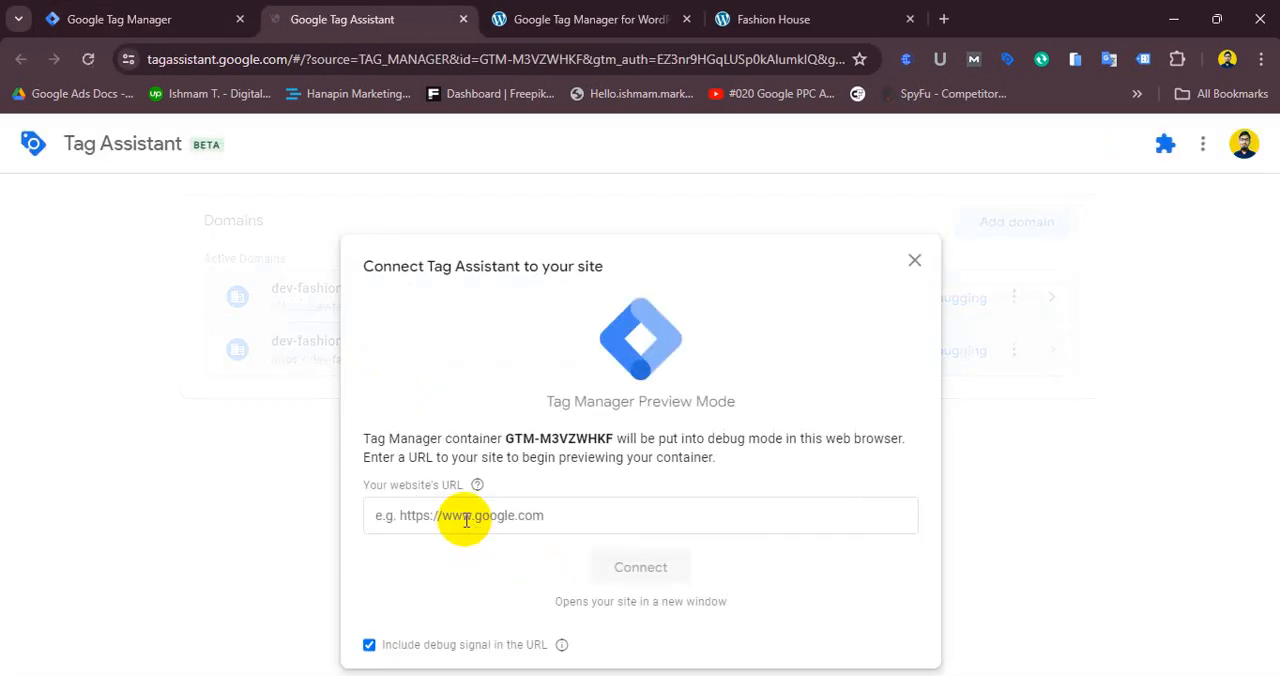
click(460, 514)
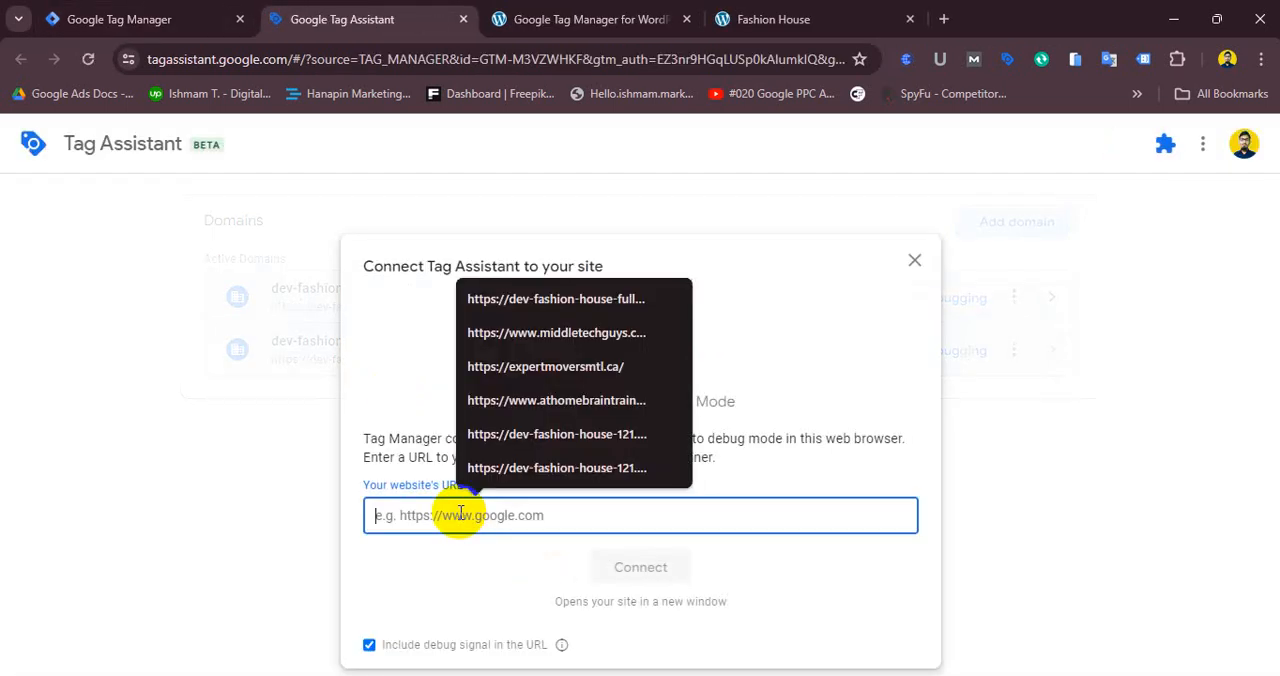
click(765, 18)
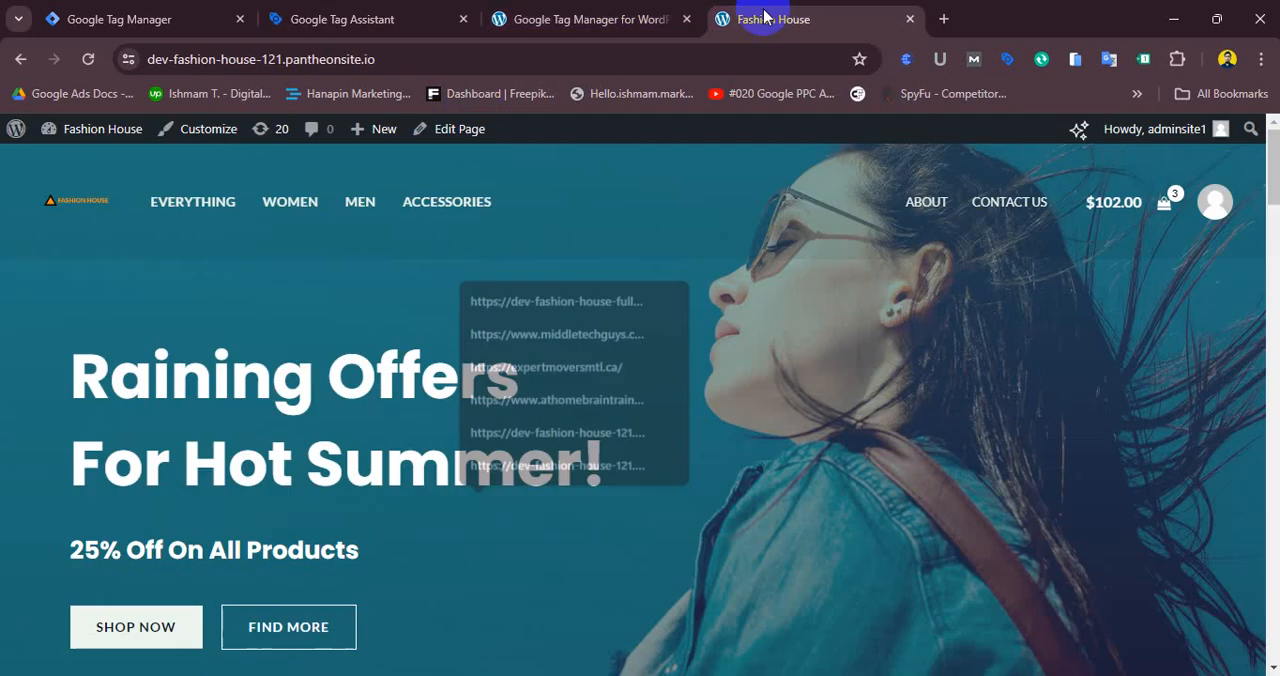
click(428, 56)
drag(430, 56, 187, 62)
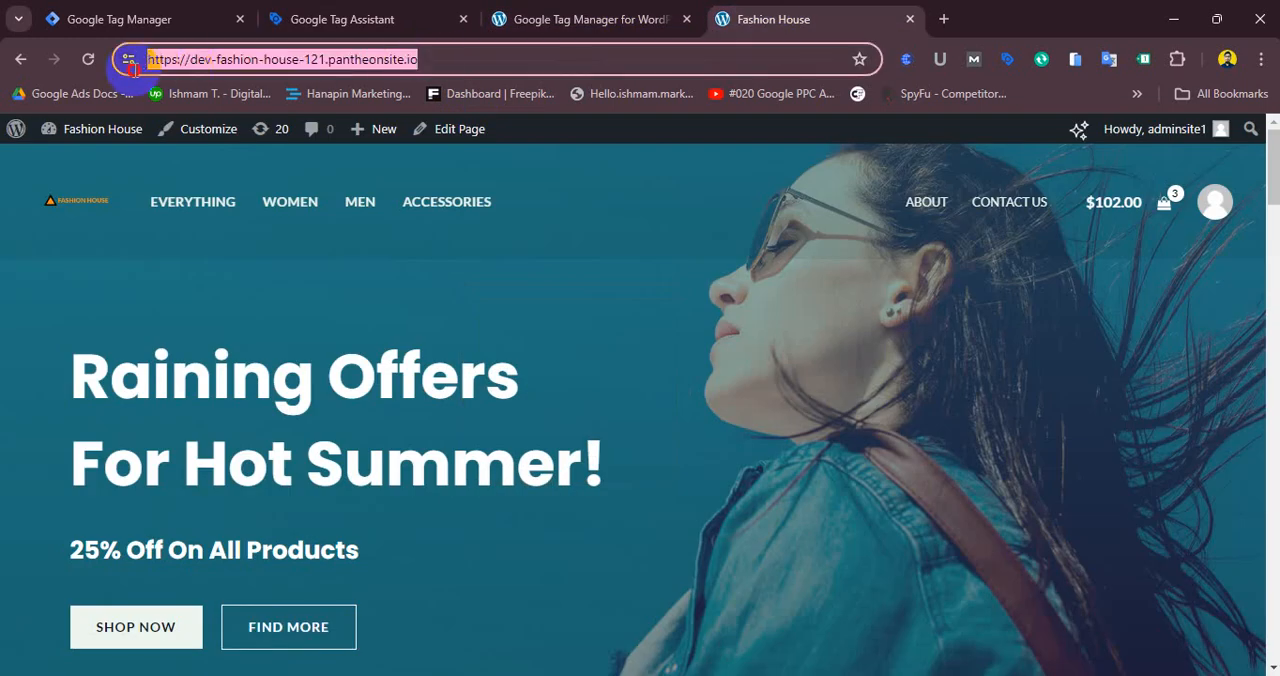
right_click(168, 62)
click(234, 237)
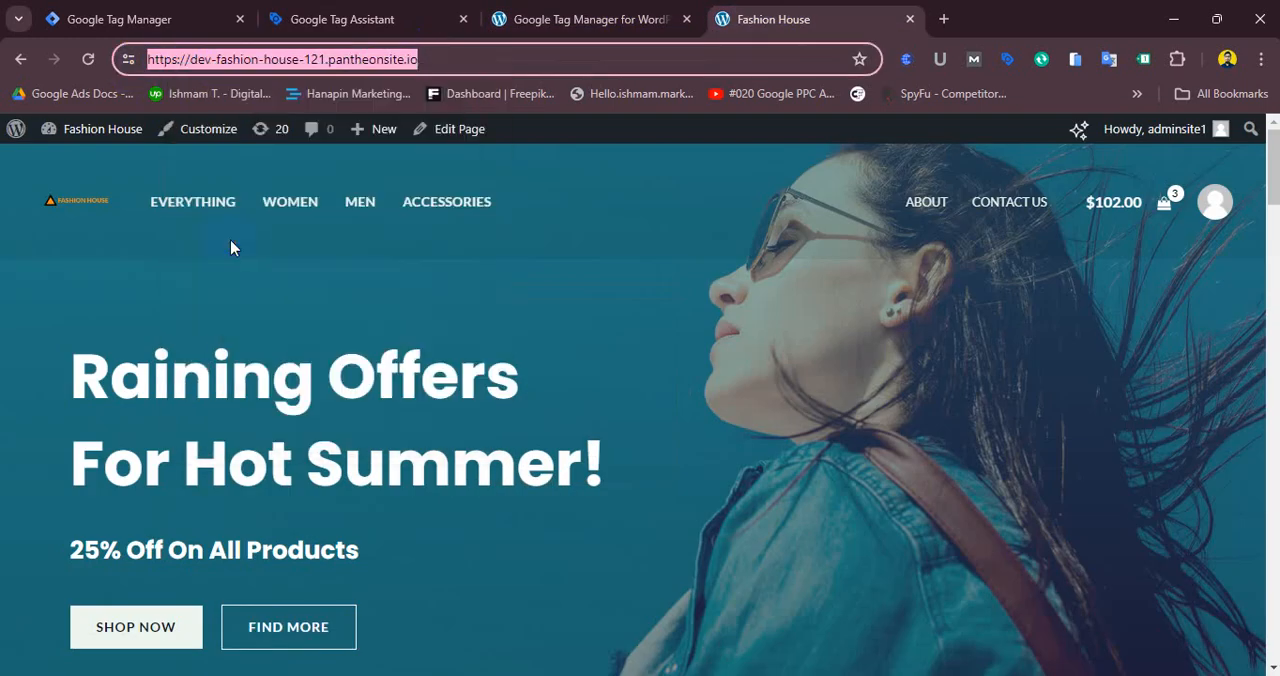
click(165, 18)
click(365, 19)
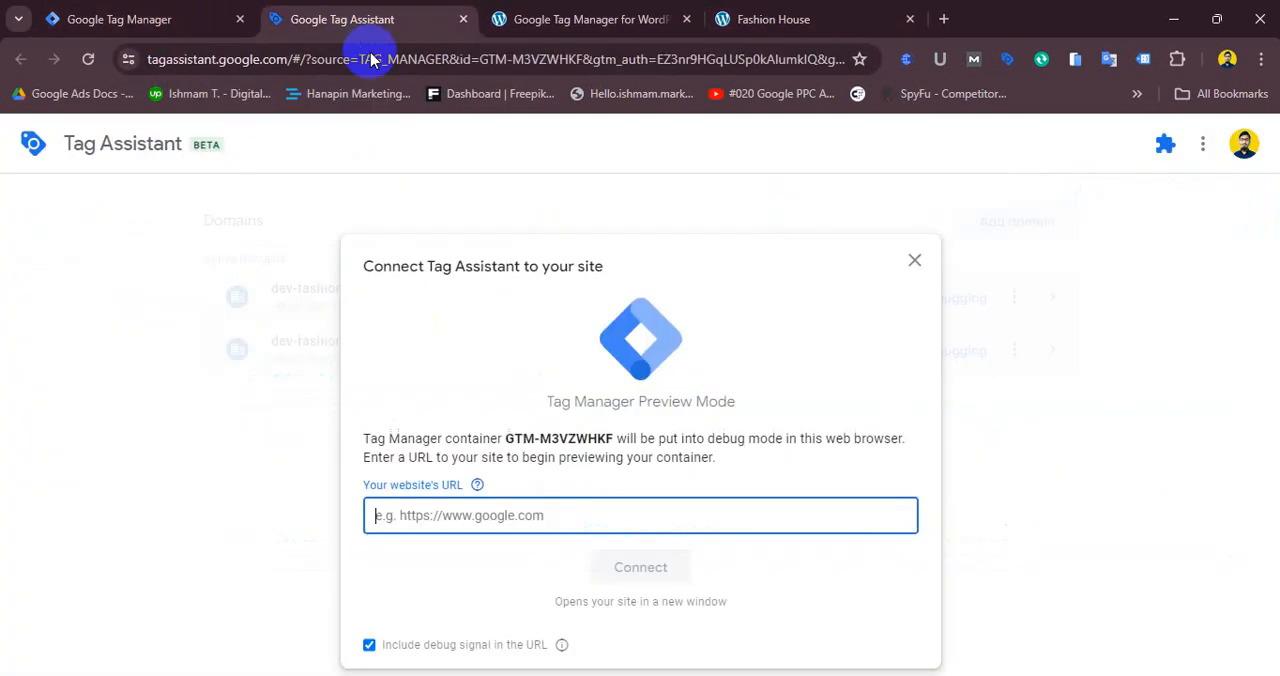
right_click(523, 512)
click(525, 241)
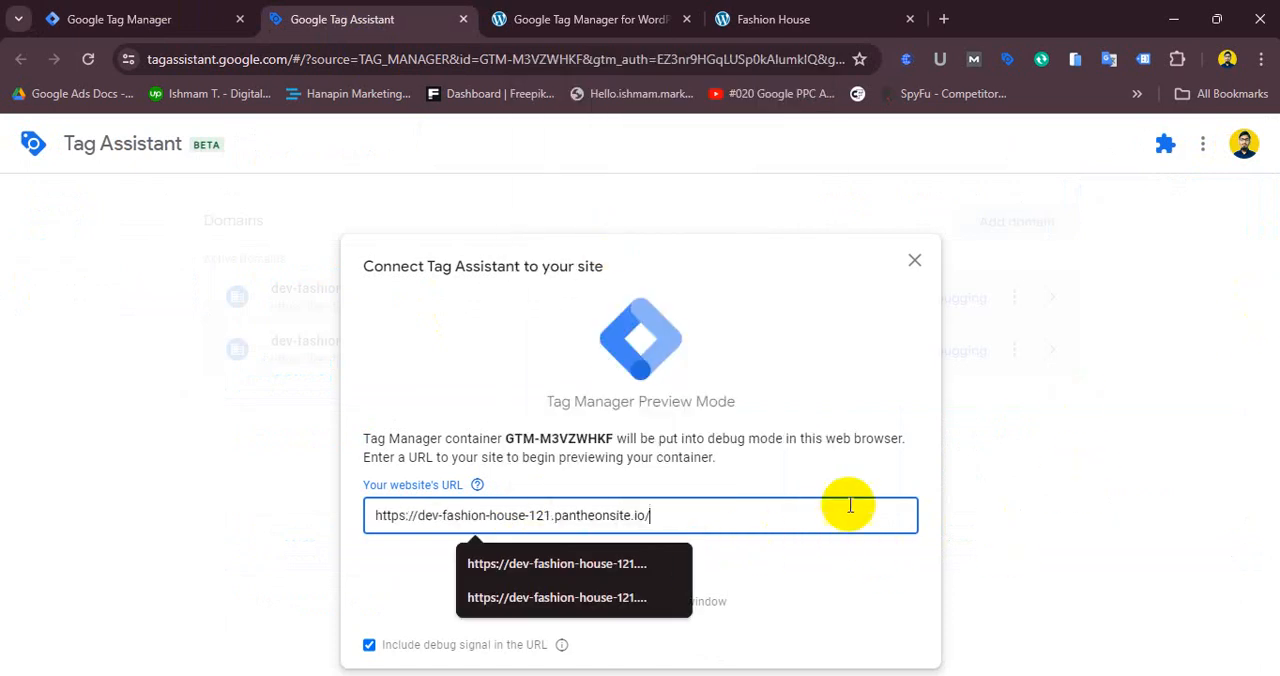
click(783, 477)
click(679, 580)
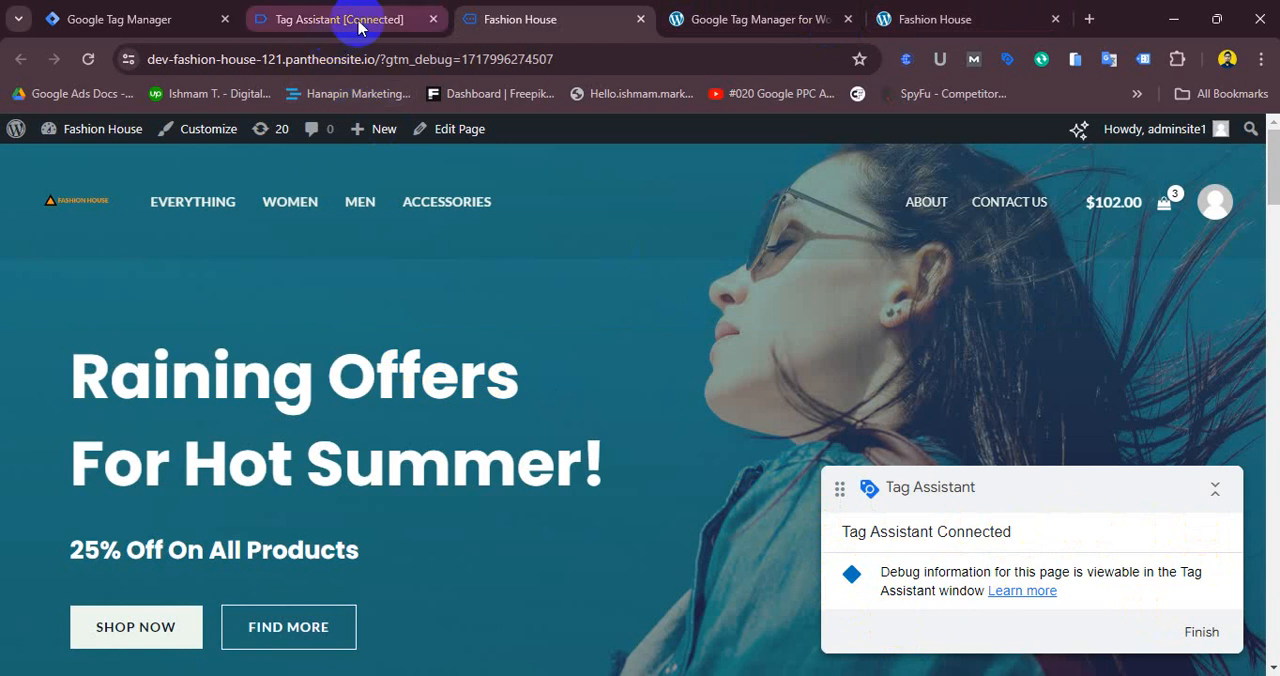
- Browse the site in debug mode and review the tags fired in the Tag Assistant summary
scroll(640, 400, down, 2)
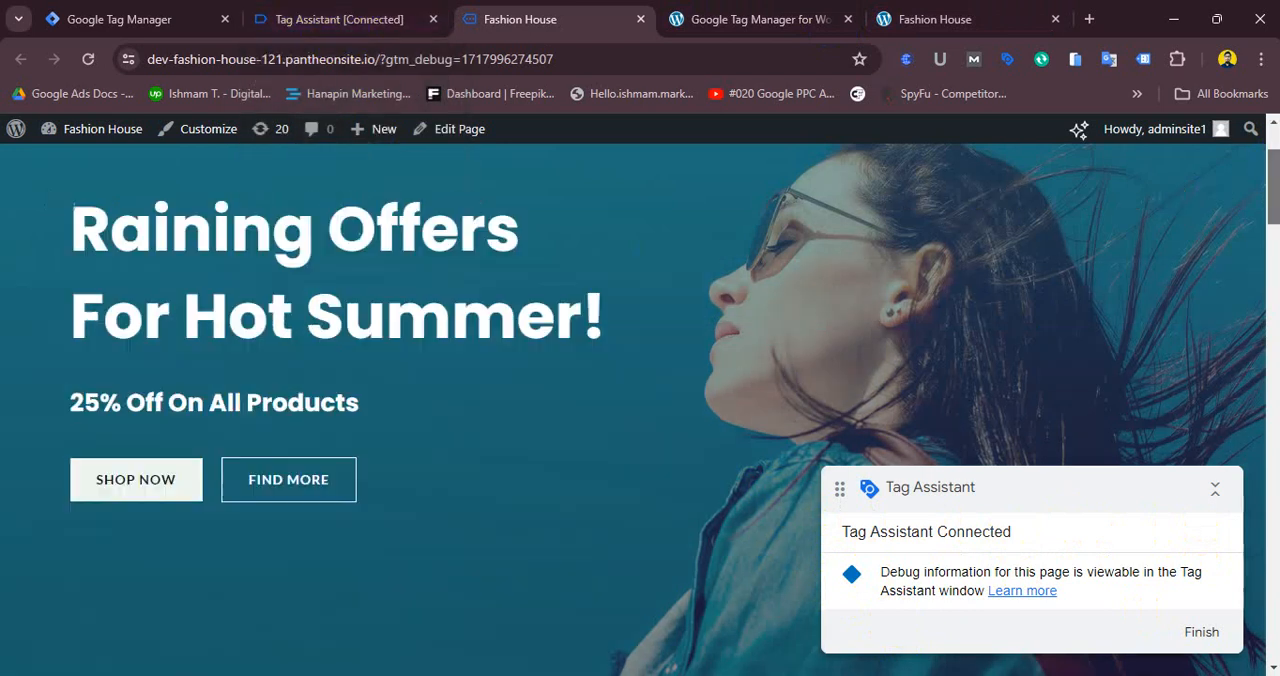
drag(1268, 260, 1229, 456)
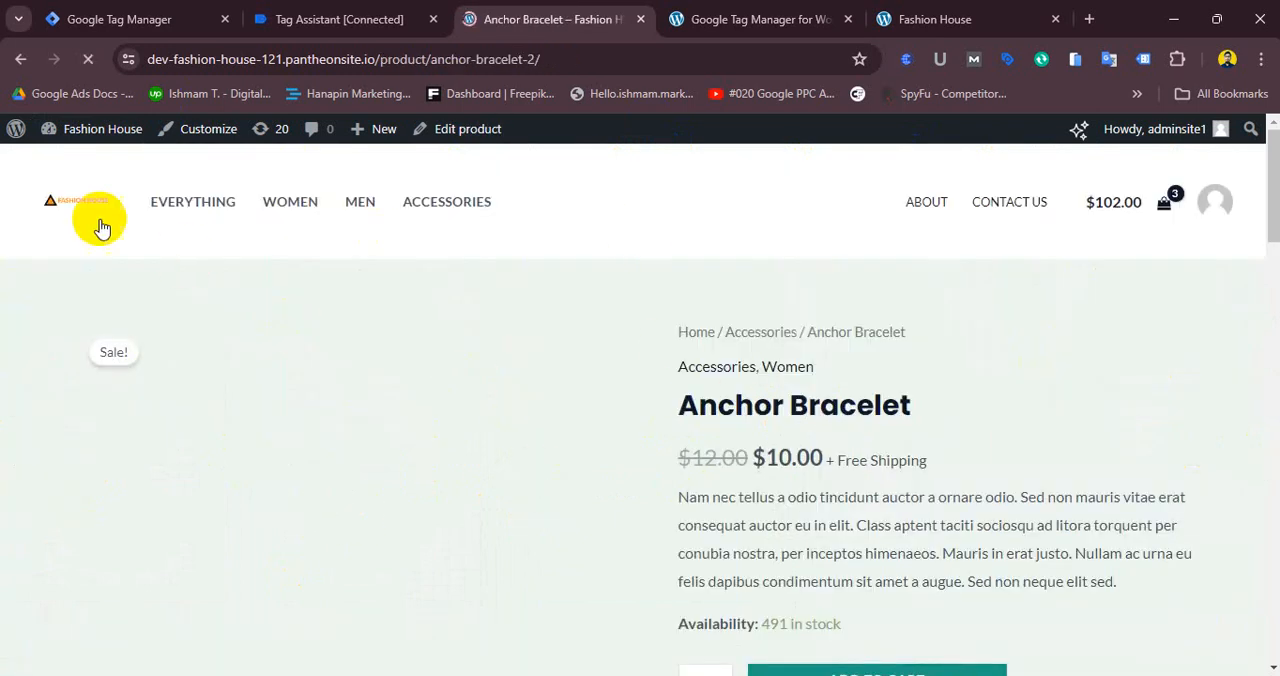
click(340, 10)
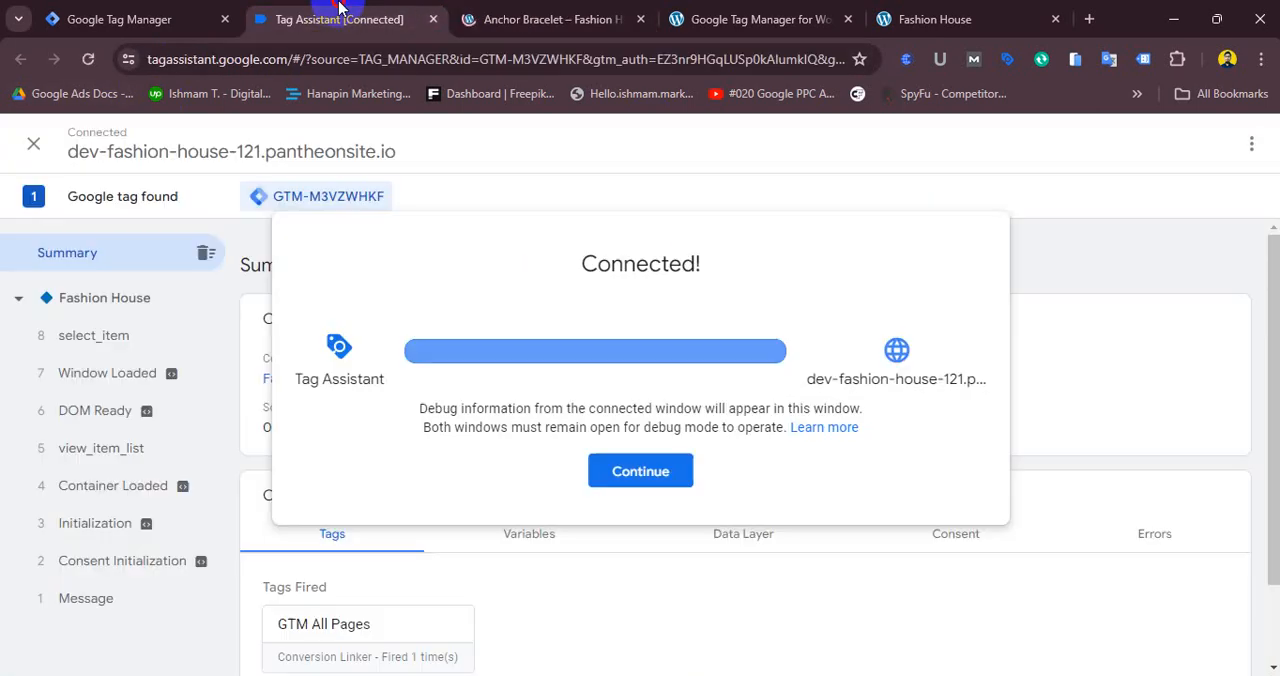
click(652, 471)
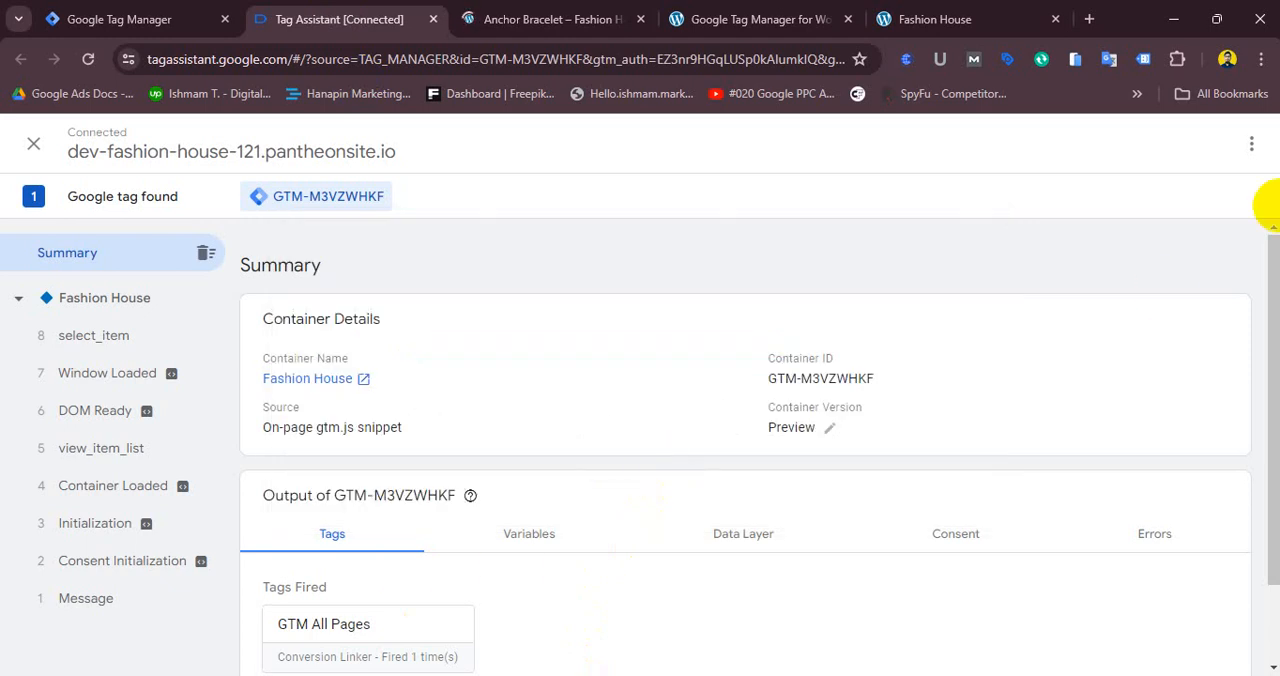
scroll(1257, 314, down, 1)
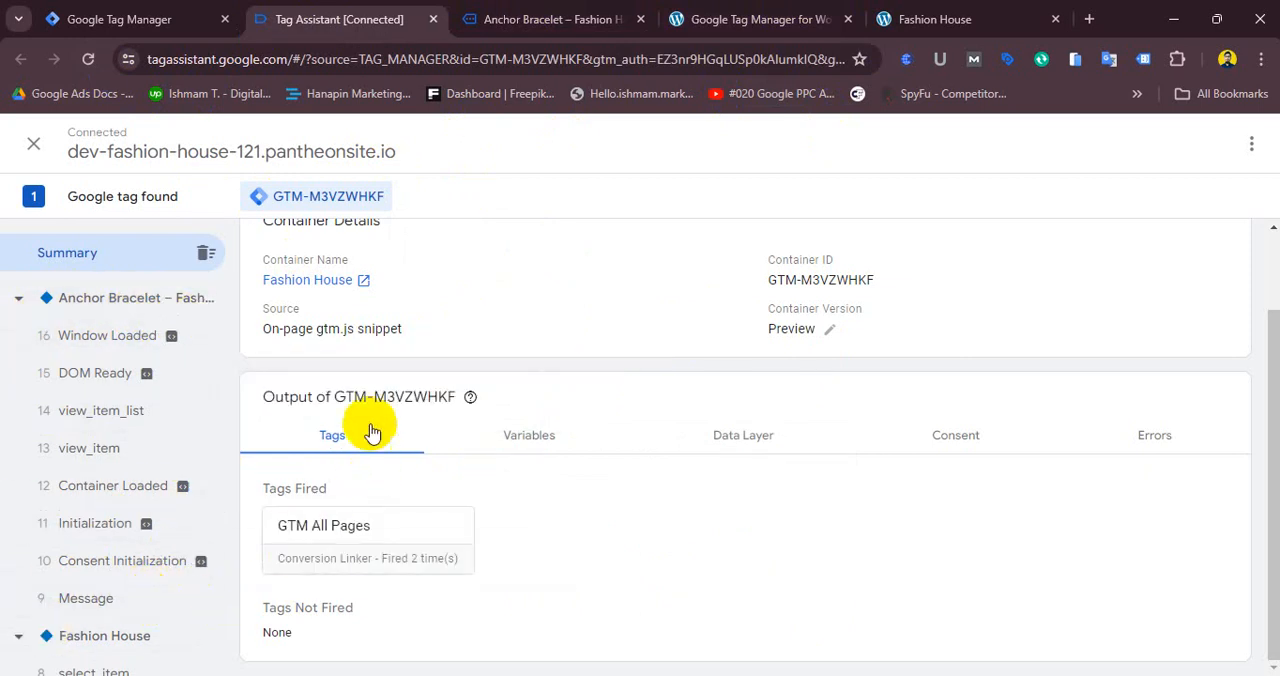
click(34, 145)
click(854, 264)
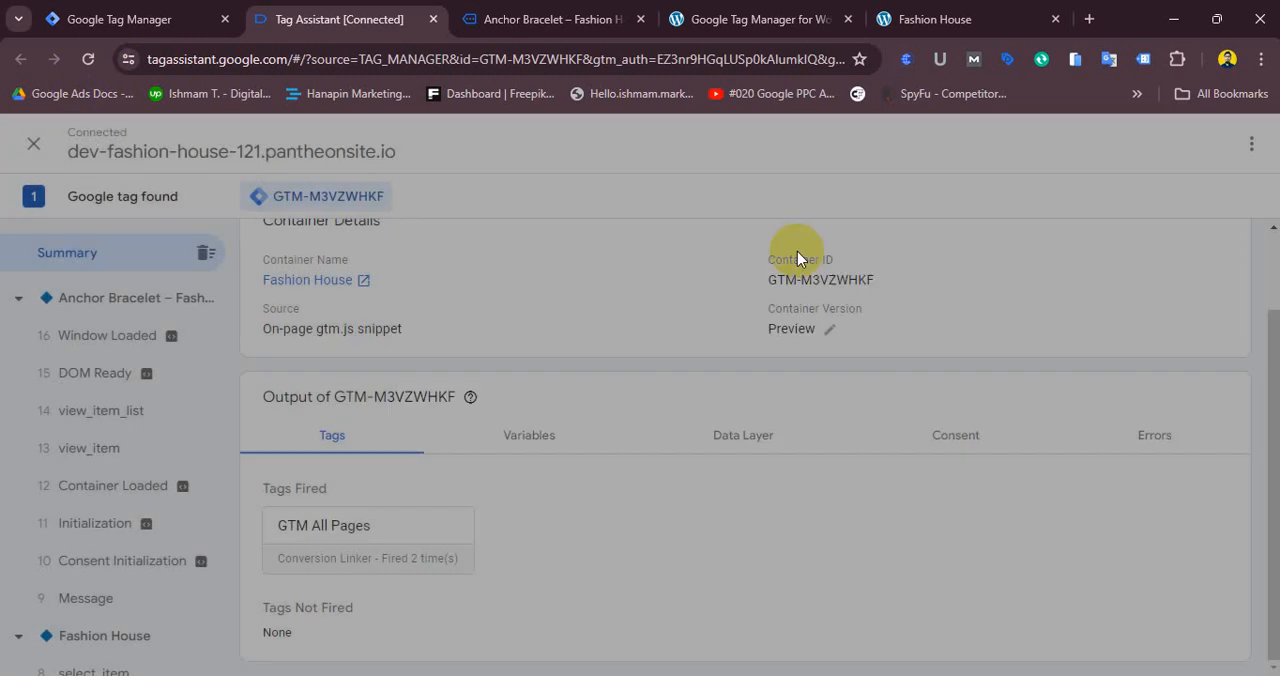
click(175, 22)
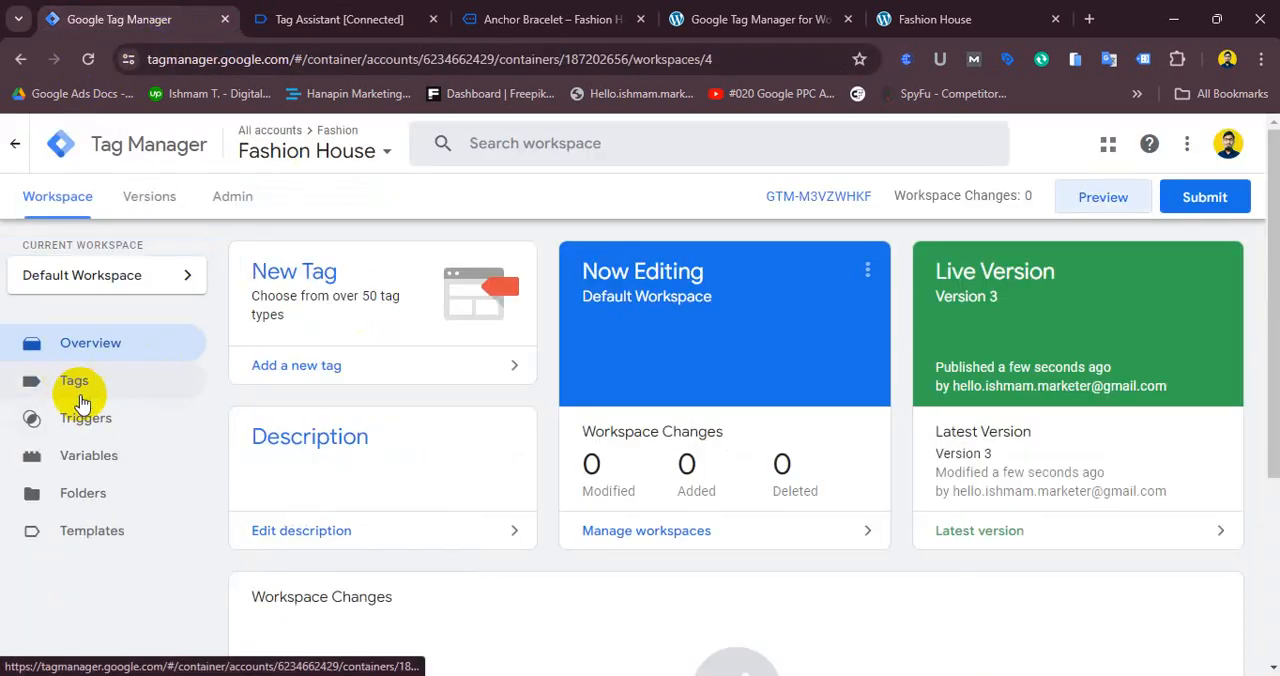
- Browse the Anchor Bracelet and Basic Blue Jeans product pages in debug mode
click(585, 20)
drag(1275, 156, 1275, 188)
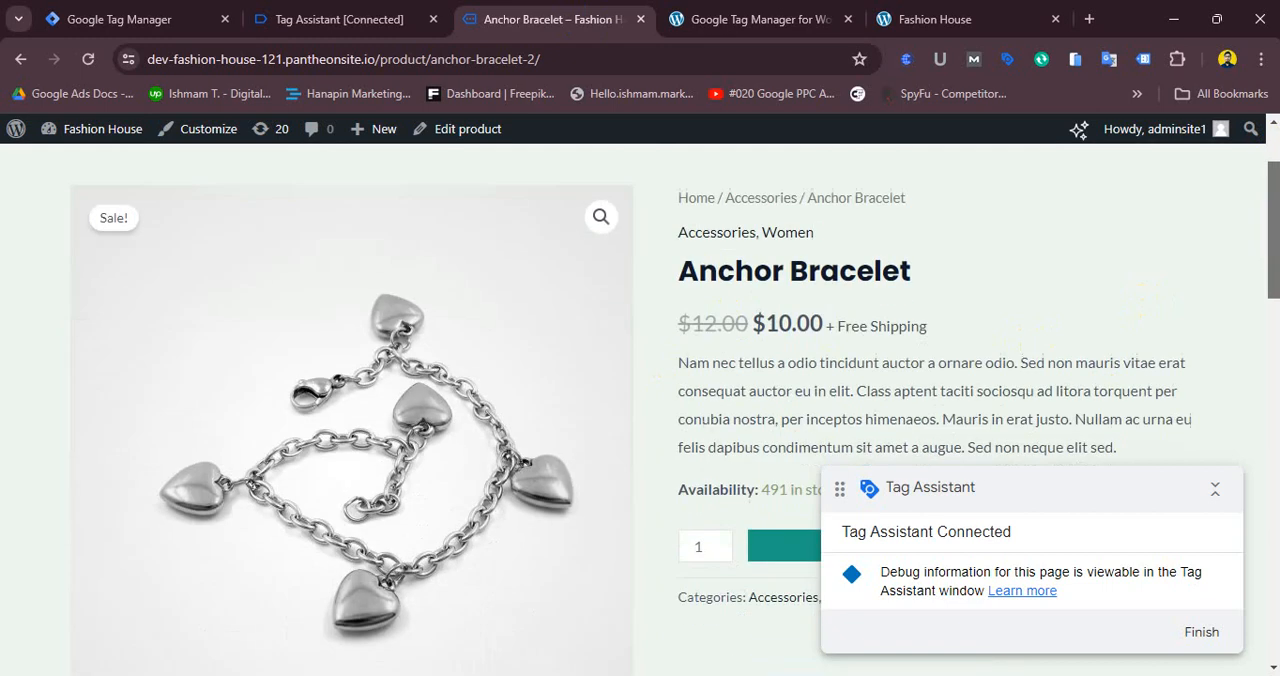
drag(765, 323, 811, 325)
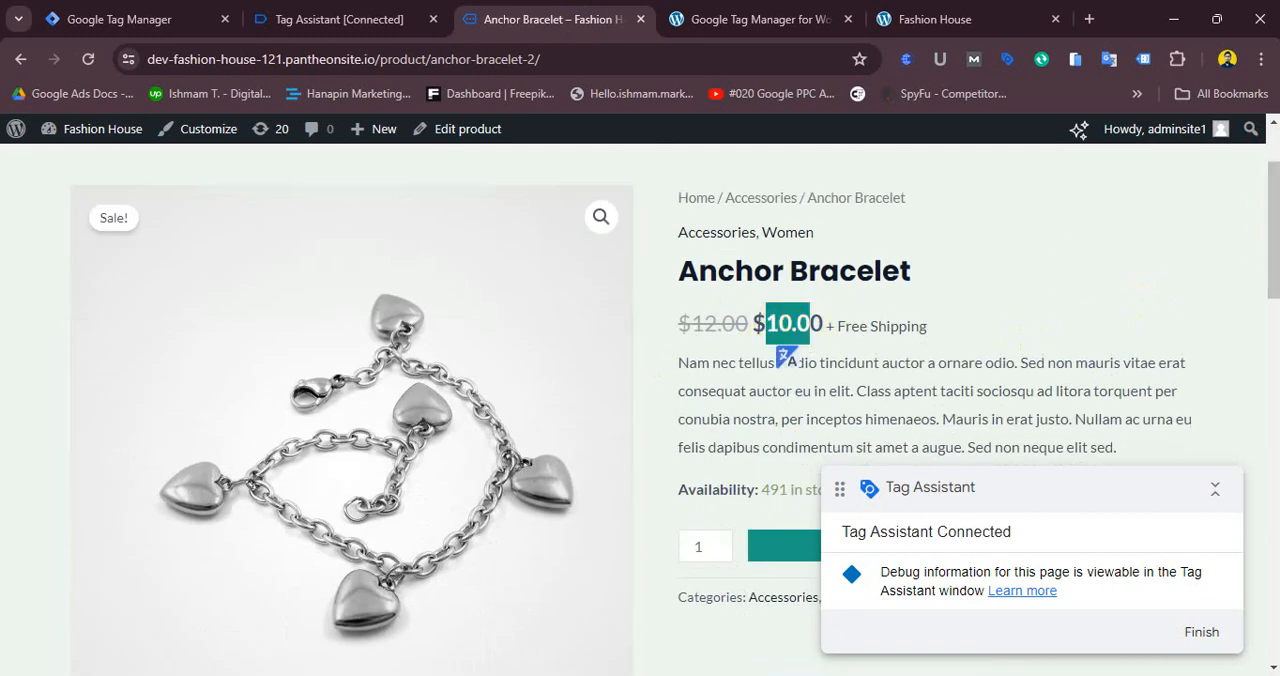
drag(1272, 241, 1268, 488)
click(790, 313)
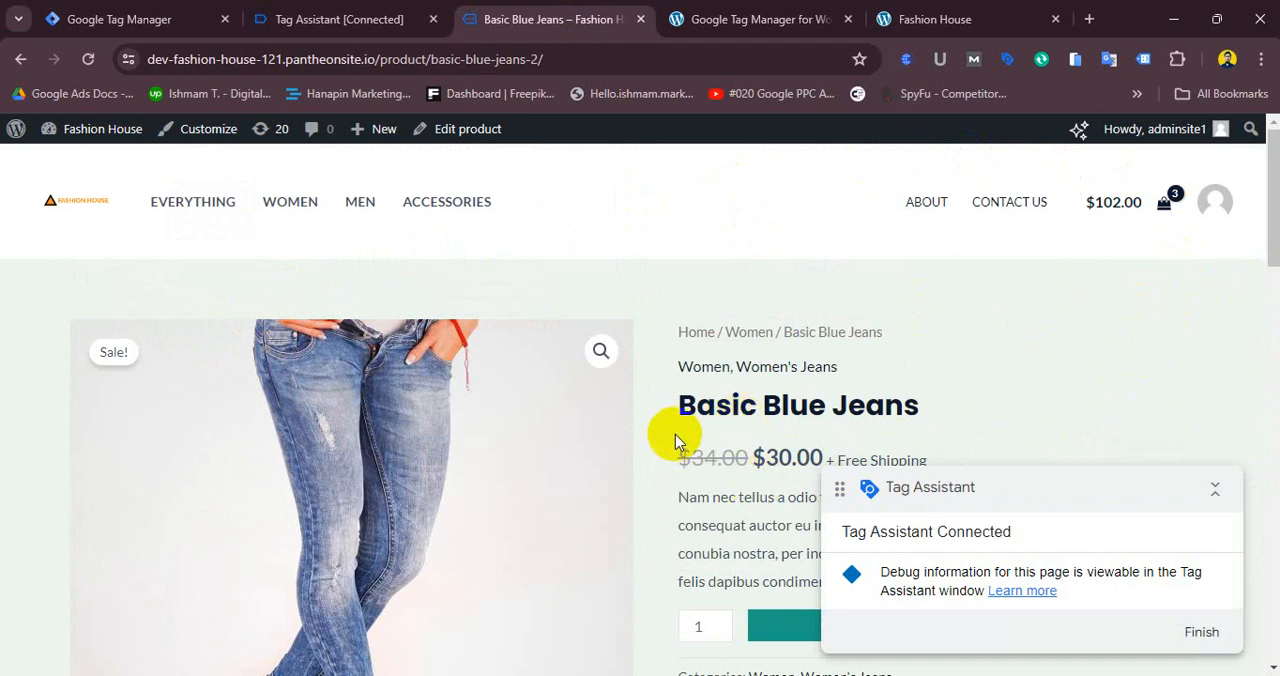
drag(705, 418, 1091, 346)
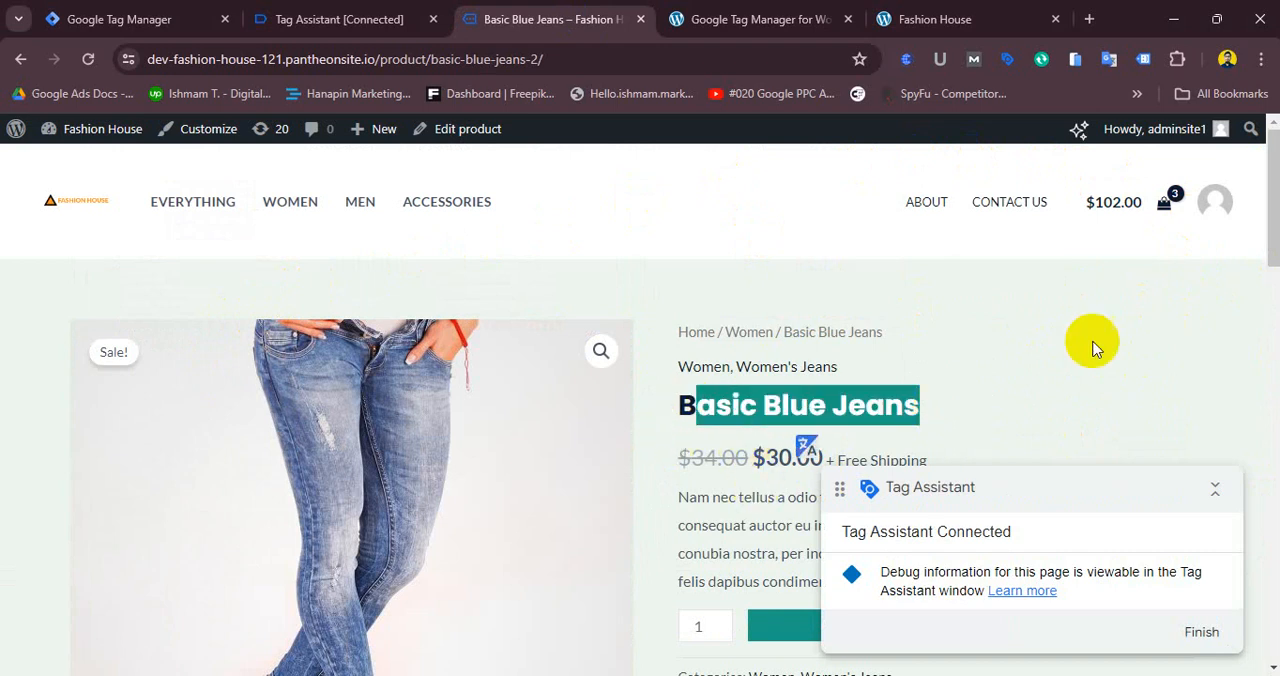
click(1105, 336)
drag(1268, 218, 1256, 252)
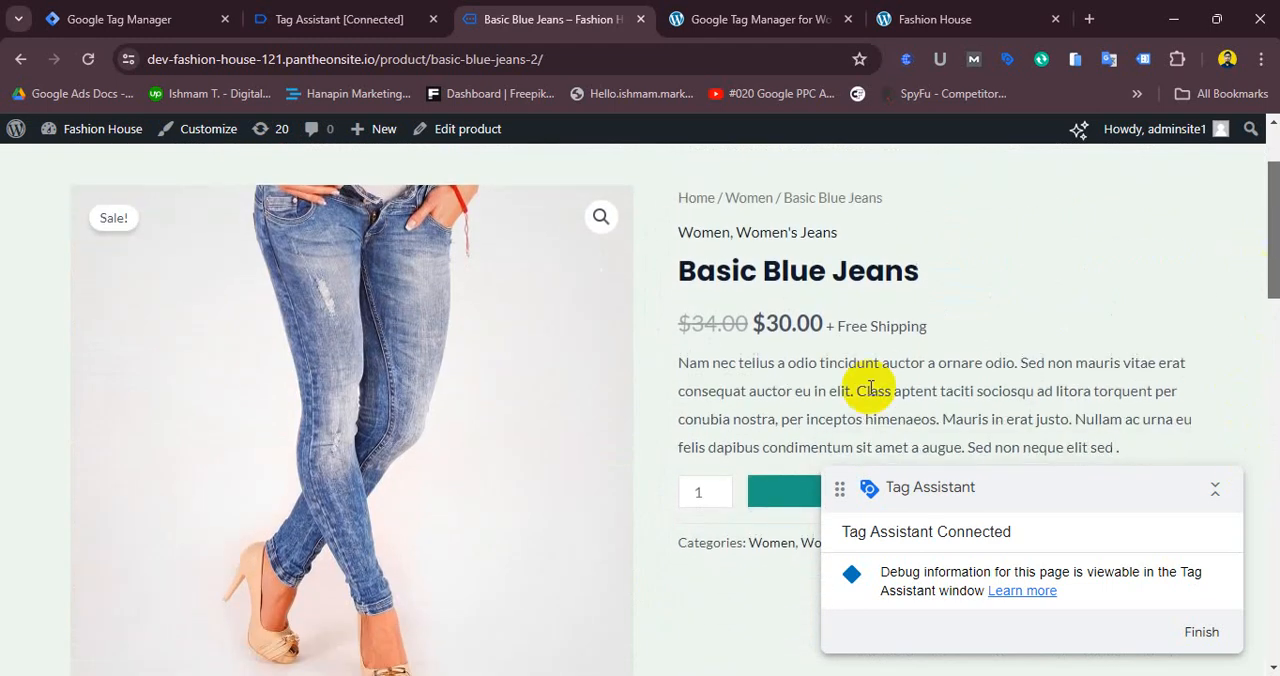
drag(688, 381, 1151, 434)
click(1080, 366)
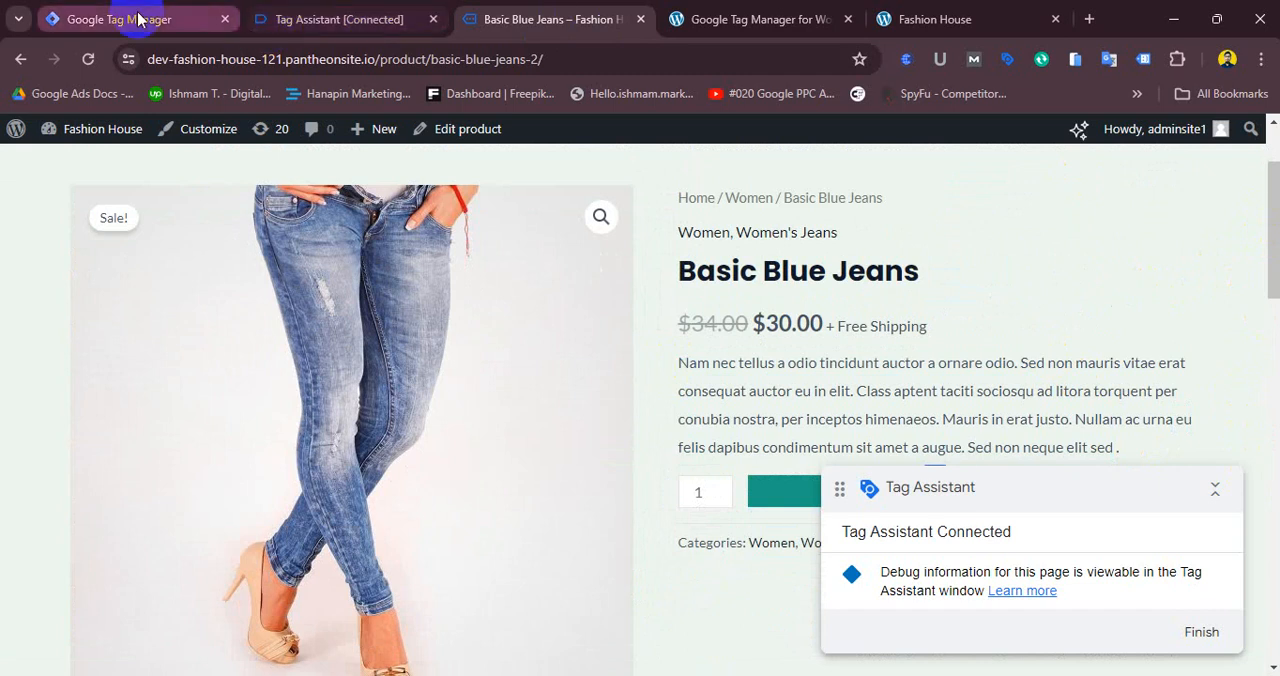
- Open the built-in variables configuration and enable Environment Name, Container ID, Container Version, Random Number and HTML ID
click(336, 10)
click(215, 12)
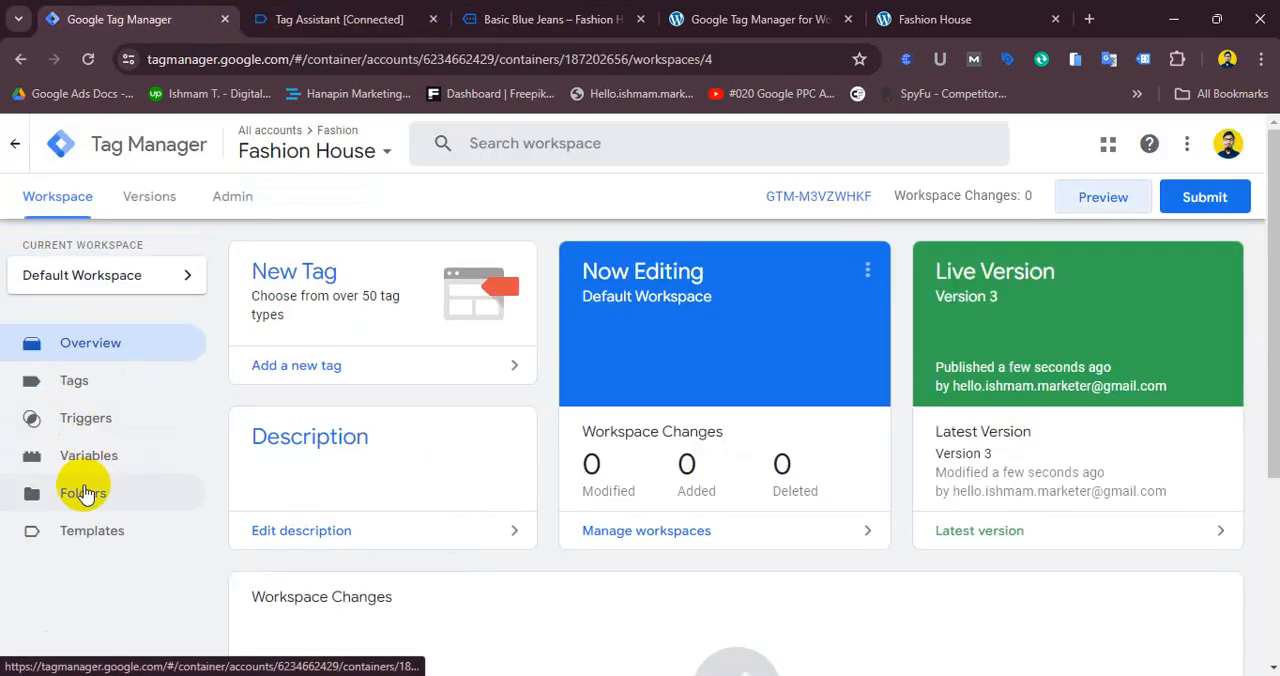
click(64, 456)
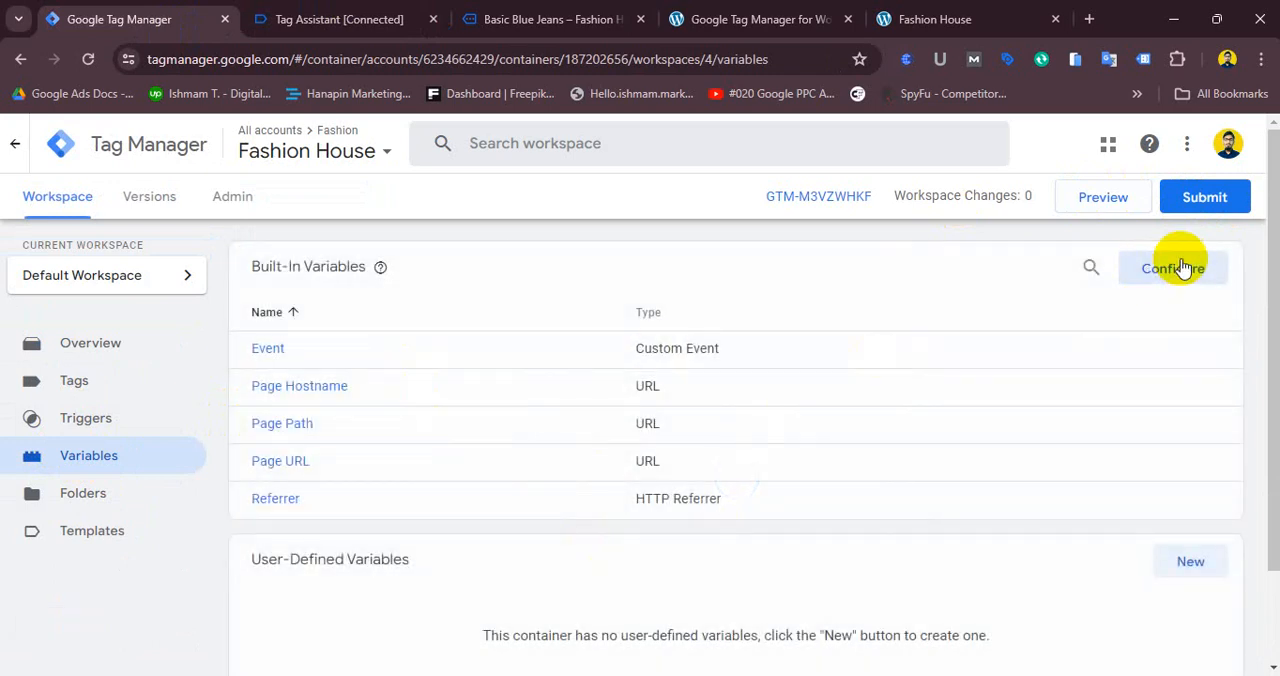
click(1178, 268)
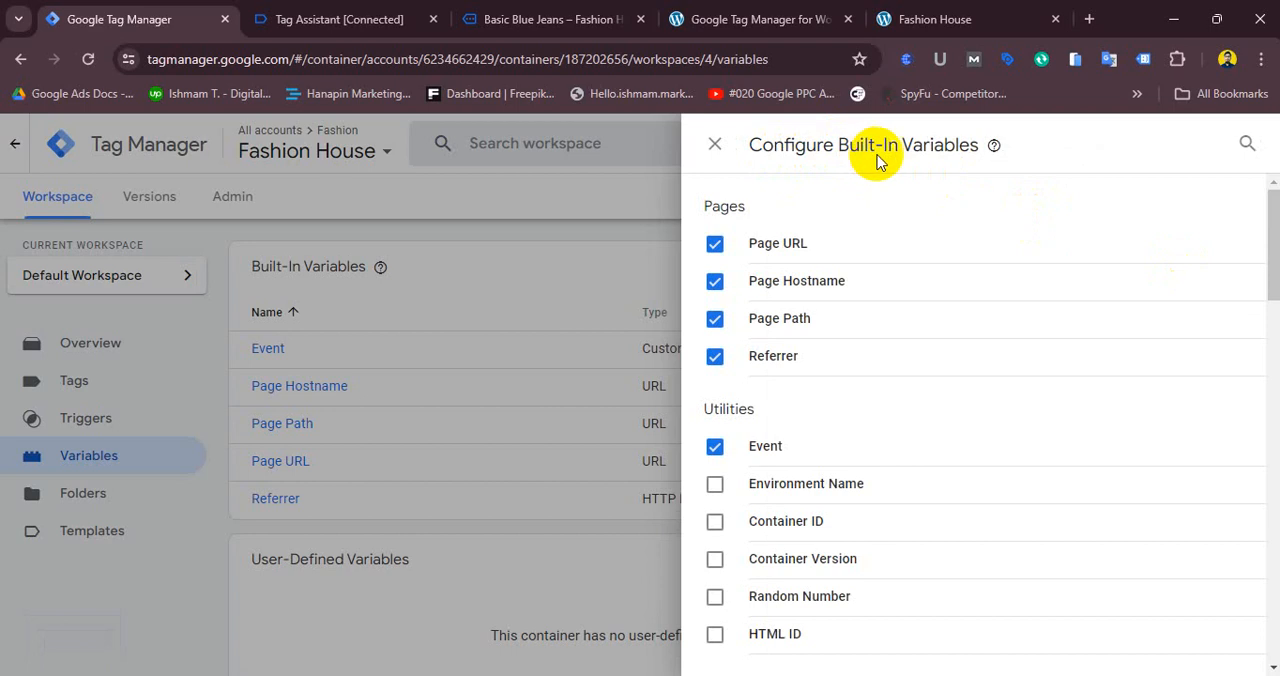
click(714, 483)
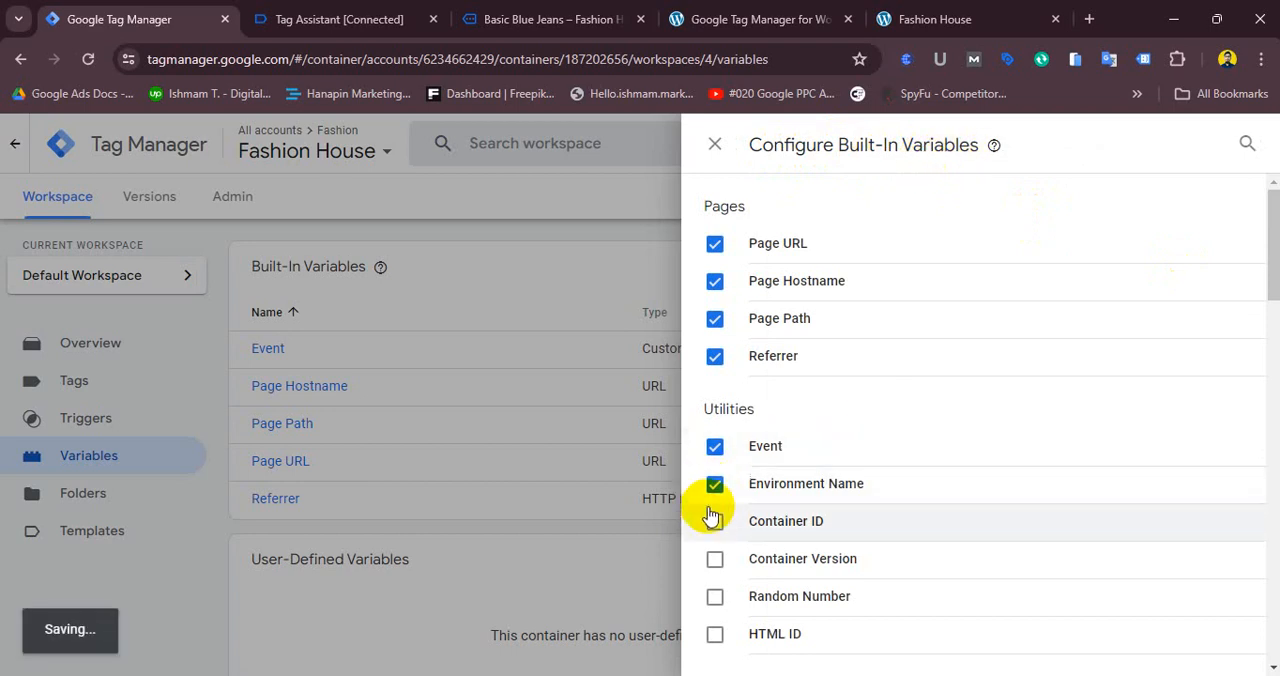
click(714, 521)
click(714, 558)
click(714, 596)
click(716, 636)
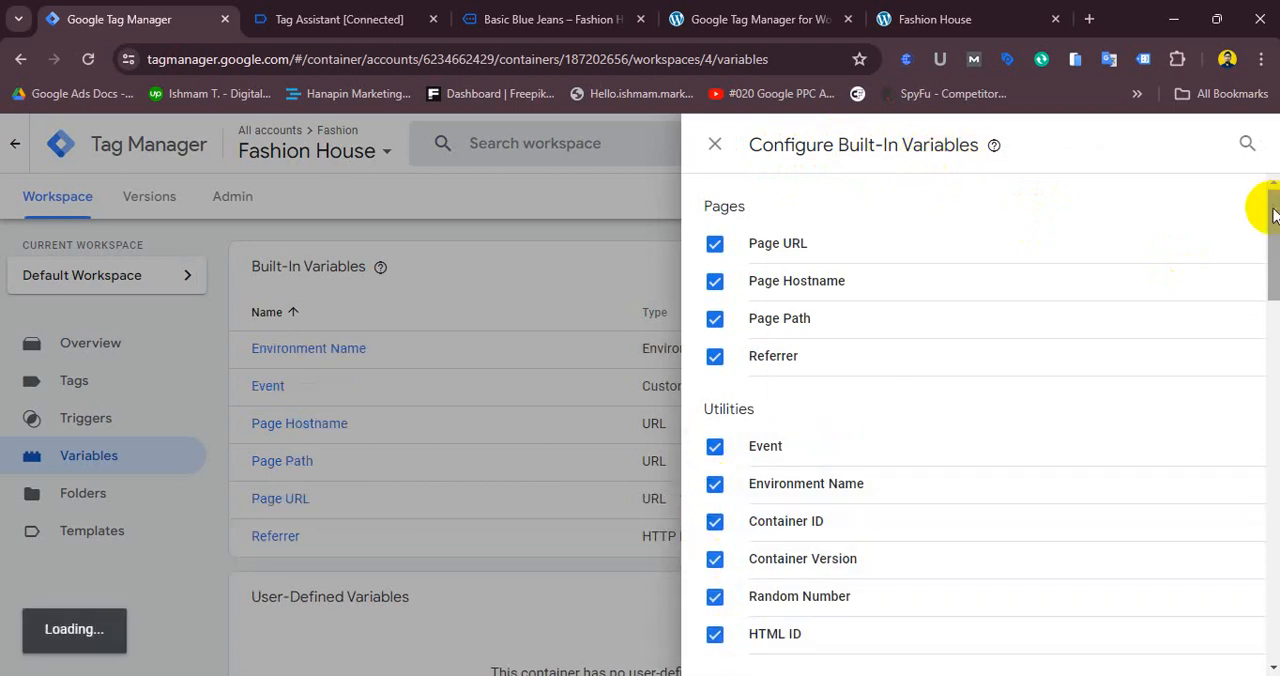
- Enable the Error Message, Error URL, Error Line and Debug Mode built-in variables
drag(1273, 213, 1273, 298)
click(892, 306)
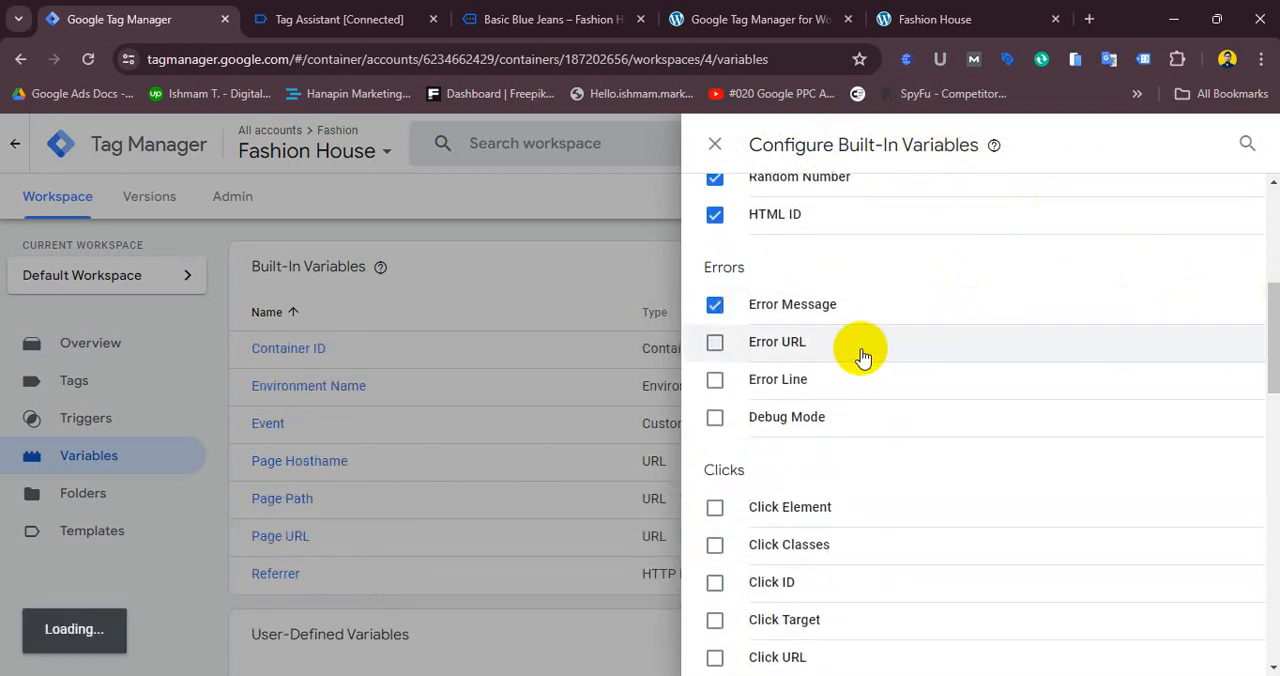
click(862, 350)
click(850, 381)
click(846, 418)
- Enable the Click Element, Click Classes, Click ID, Click Target, Click URL and Click Text built-in variables
click(846, 507)
click(842, 545)
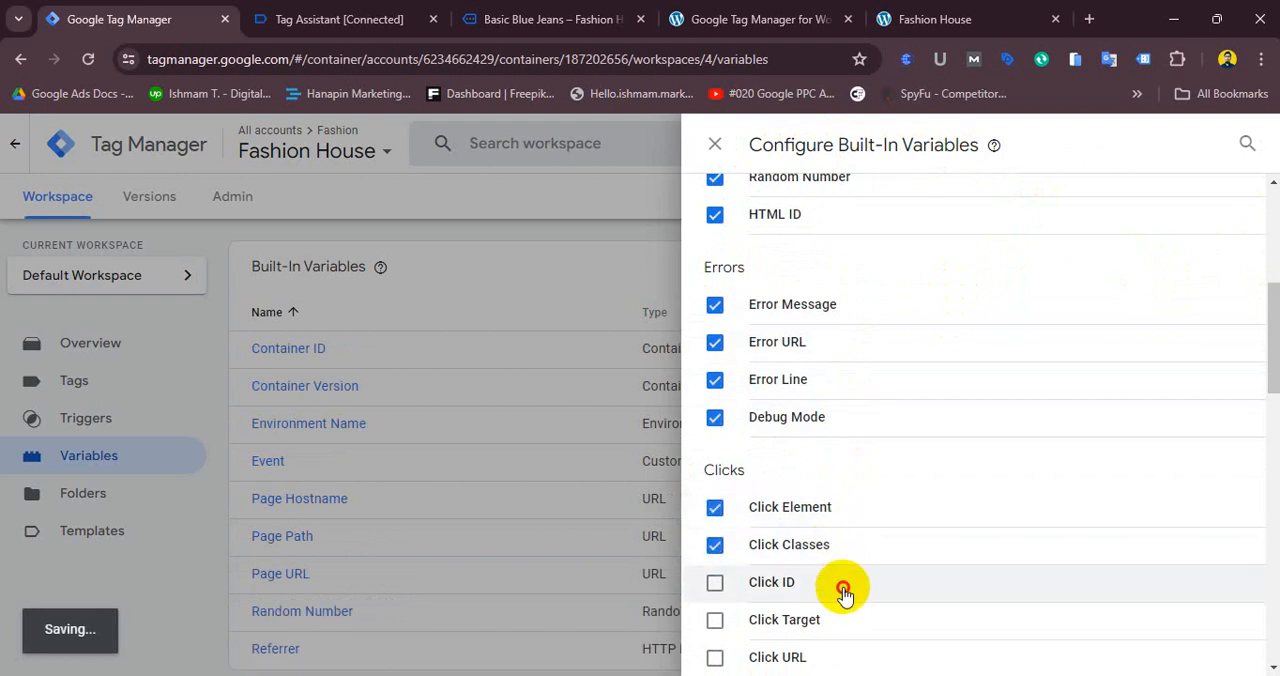
click(843, 592)
click(848, 621)
click(846, 658)
drag(1271, 298, 1270, 420)
click(815, 230)
- Enable all Form built-in variables plus New and Old History Fragment, then close the configuration panel
click(840, 308)
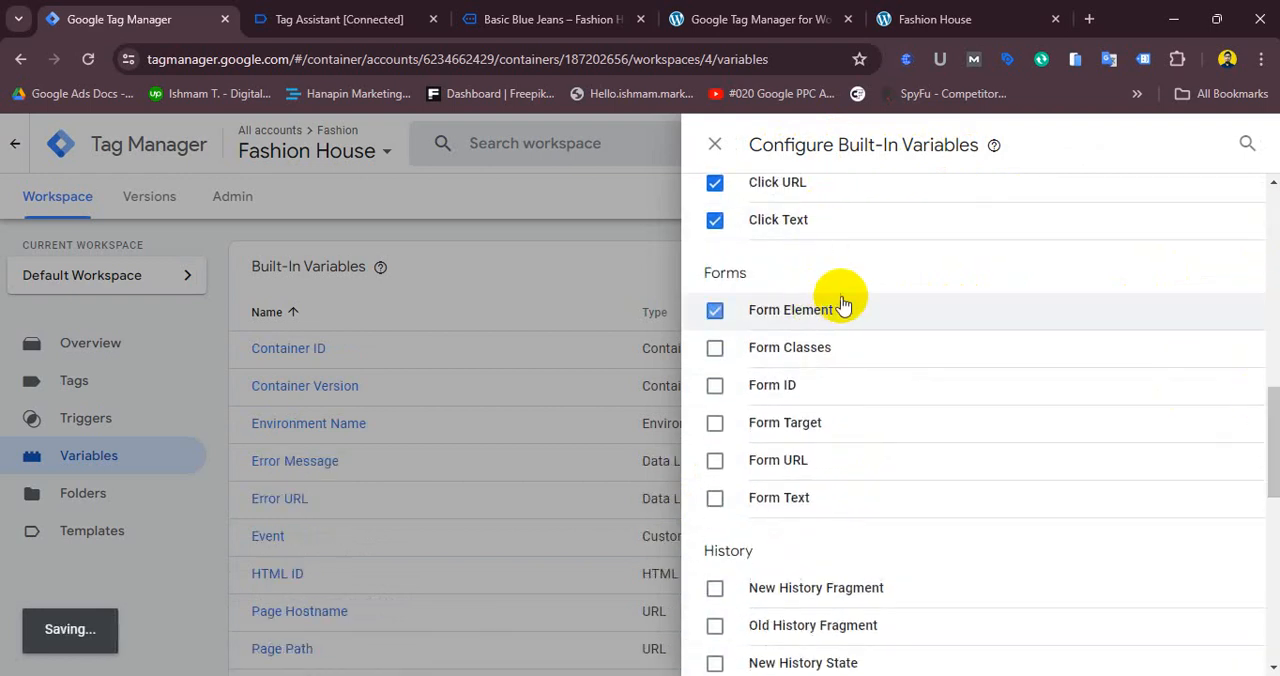
click(825, 348)
click(812, 386)
click(820, 423)
click(826, 460)
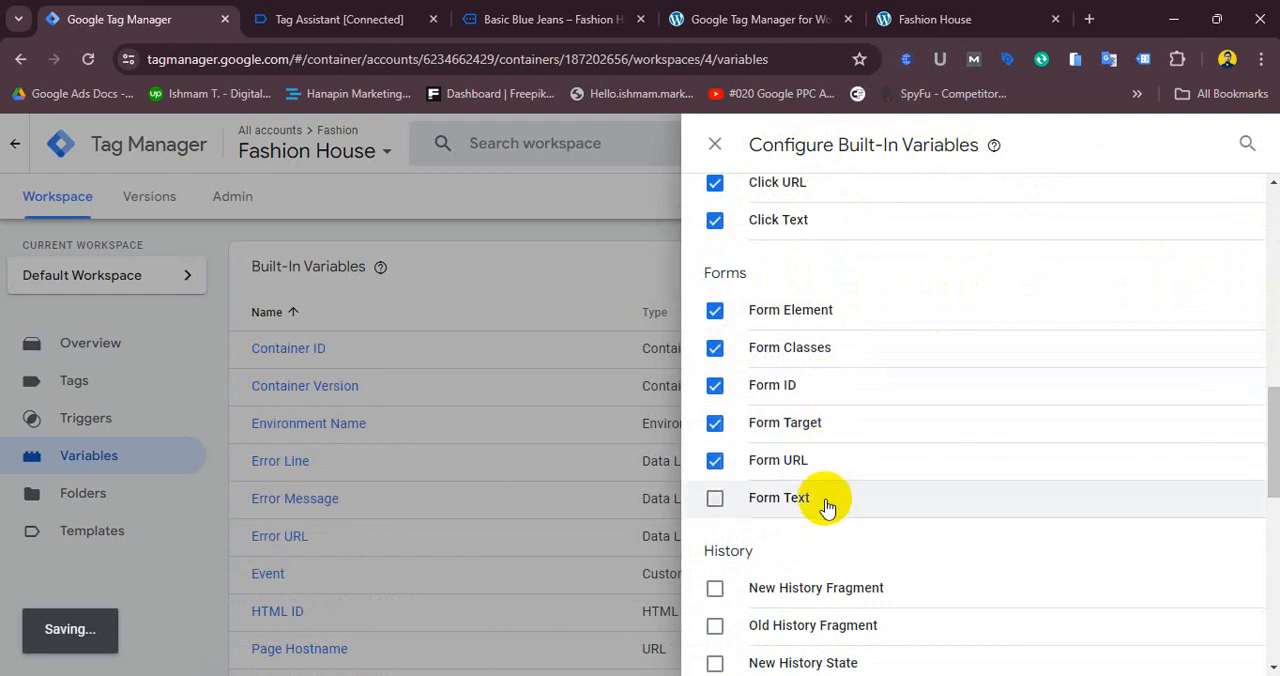
click(826, 508)
click(822, 590)
click(829, 622)
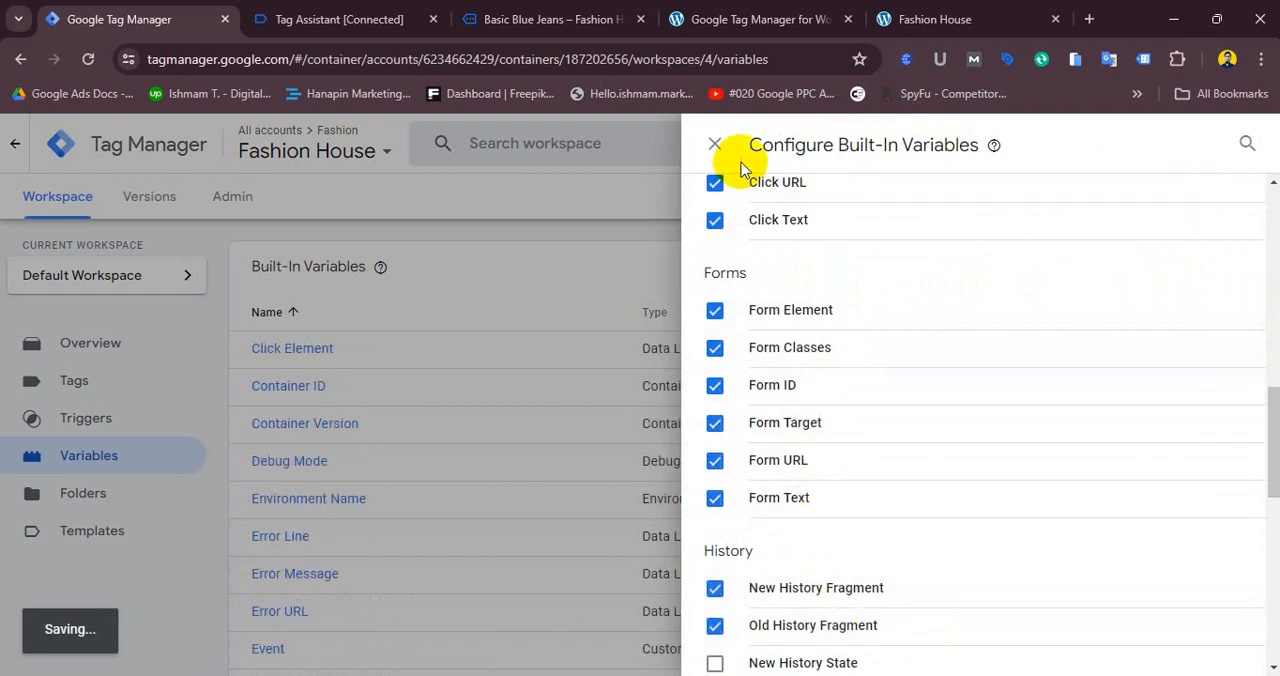
click(715, 145)
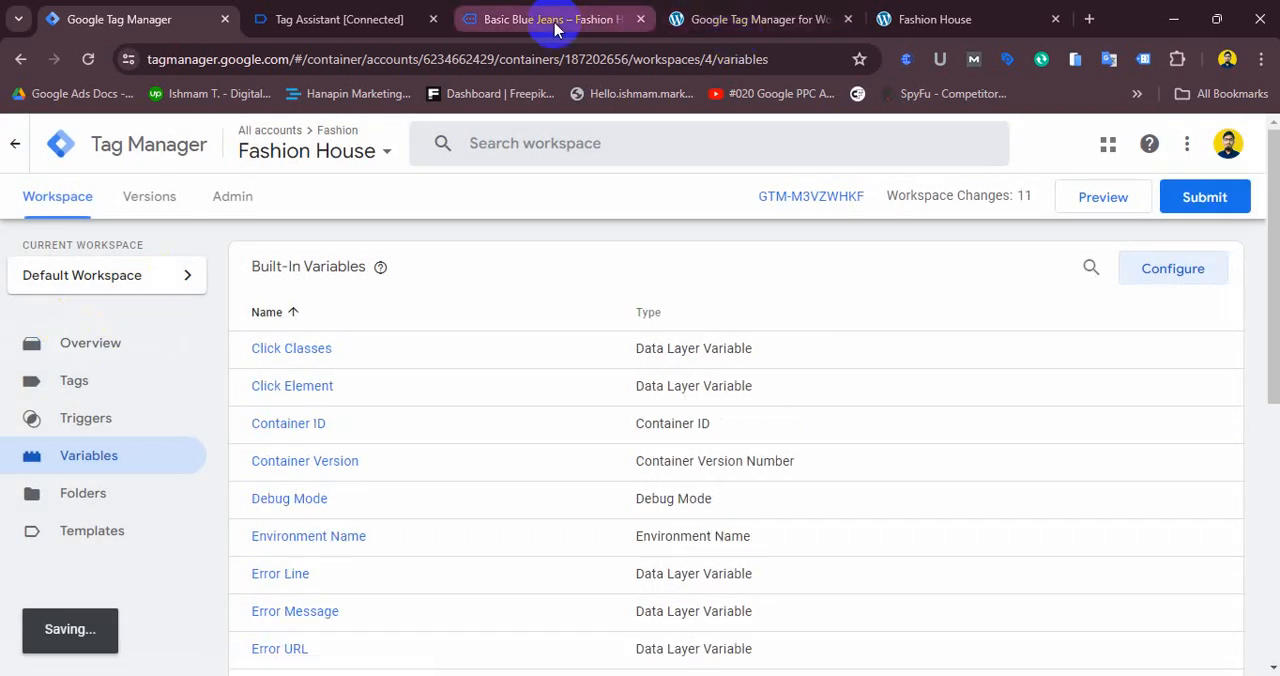
- Submit and publish the workspace with the new built-in variables, continuing without a version name or description
click(556, 22)
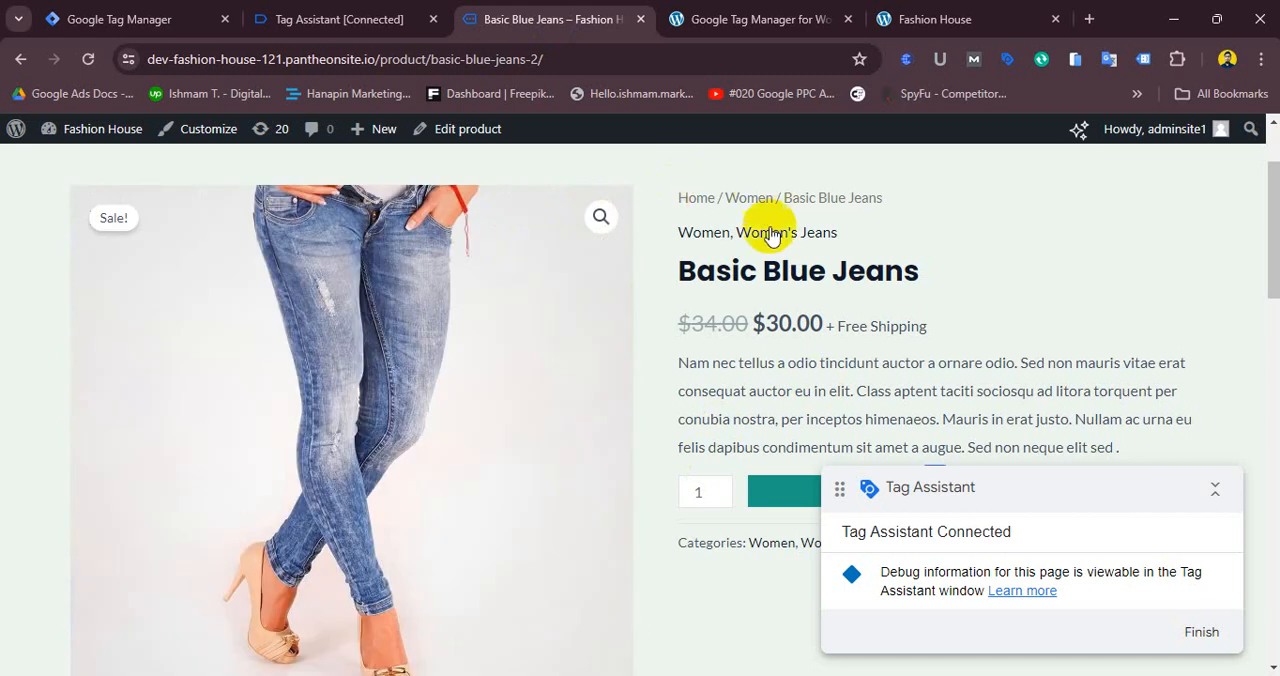
click(114, 8)
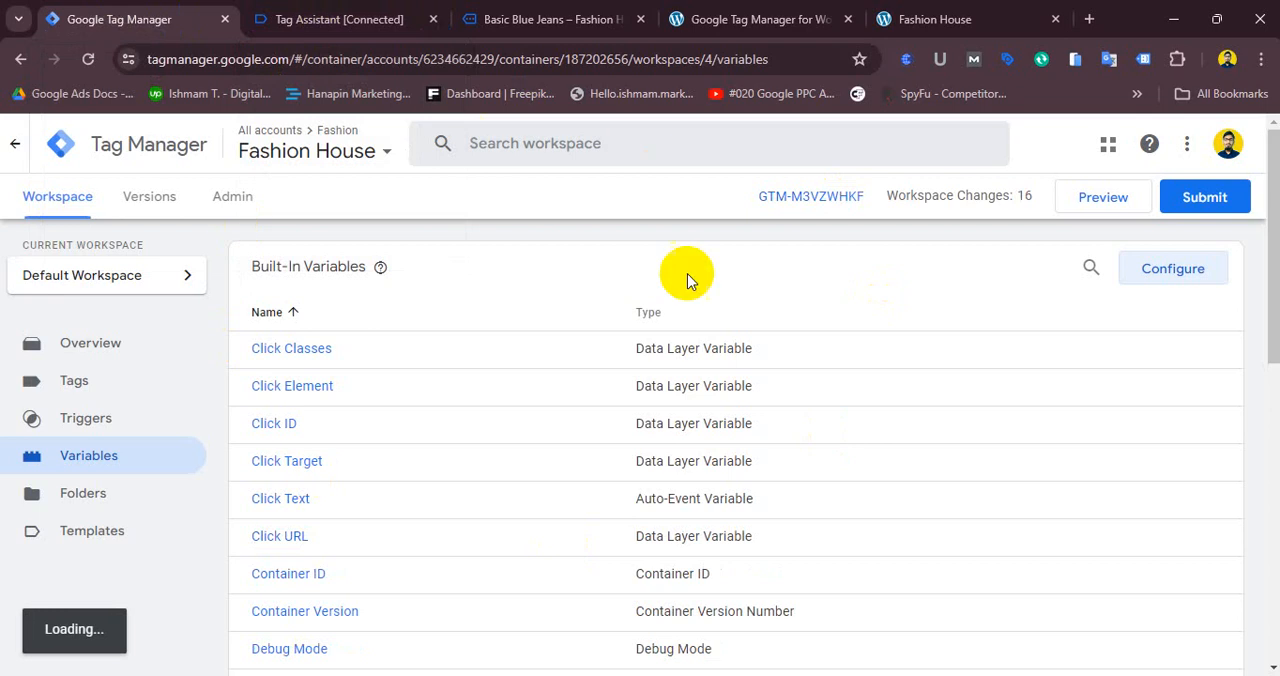
click(152, 345)
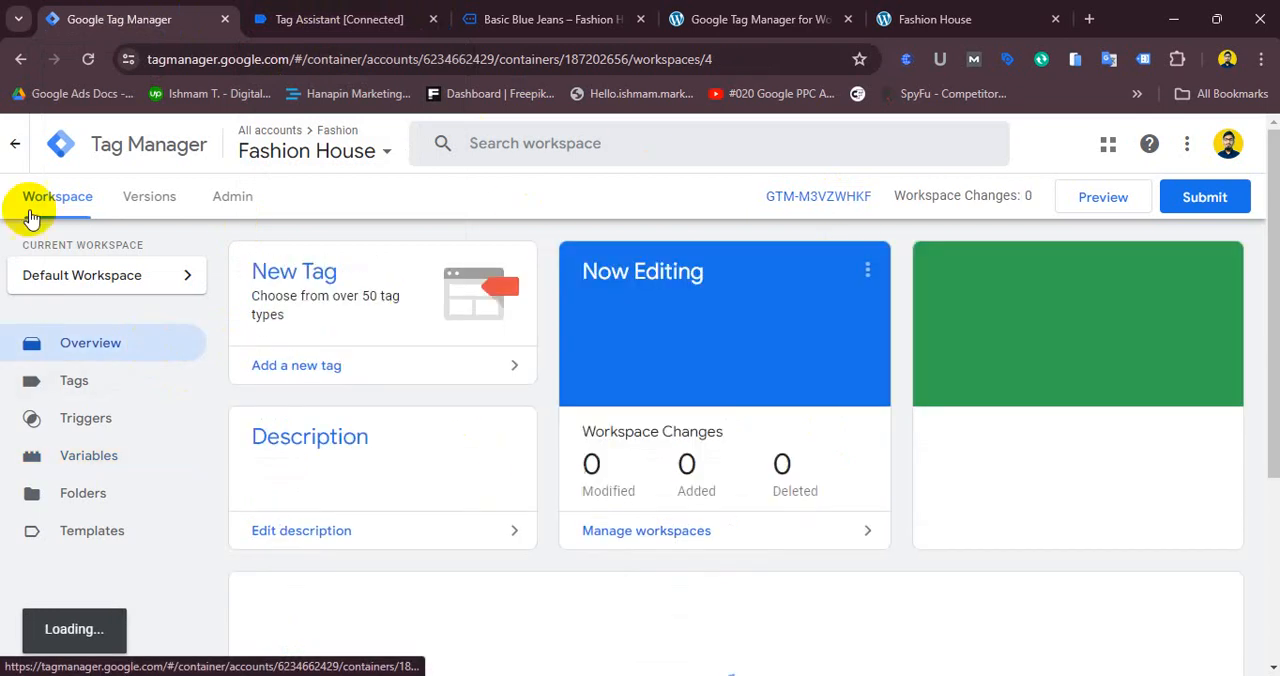
click(1226, 193)
click(1225, 150)
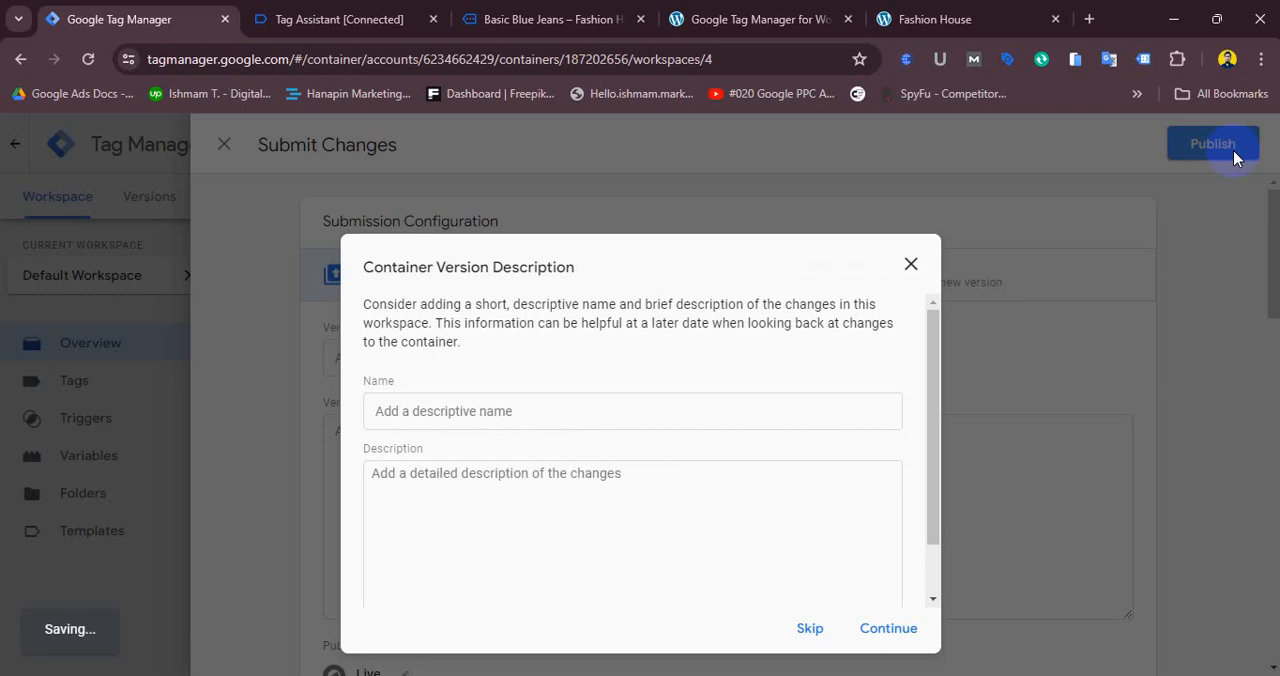
click(888, 628)
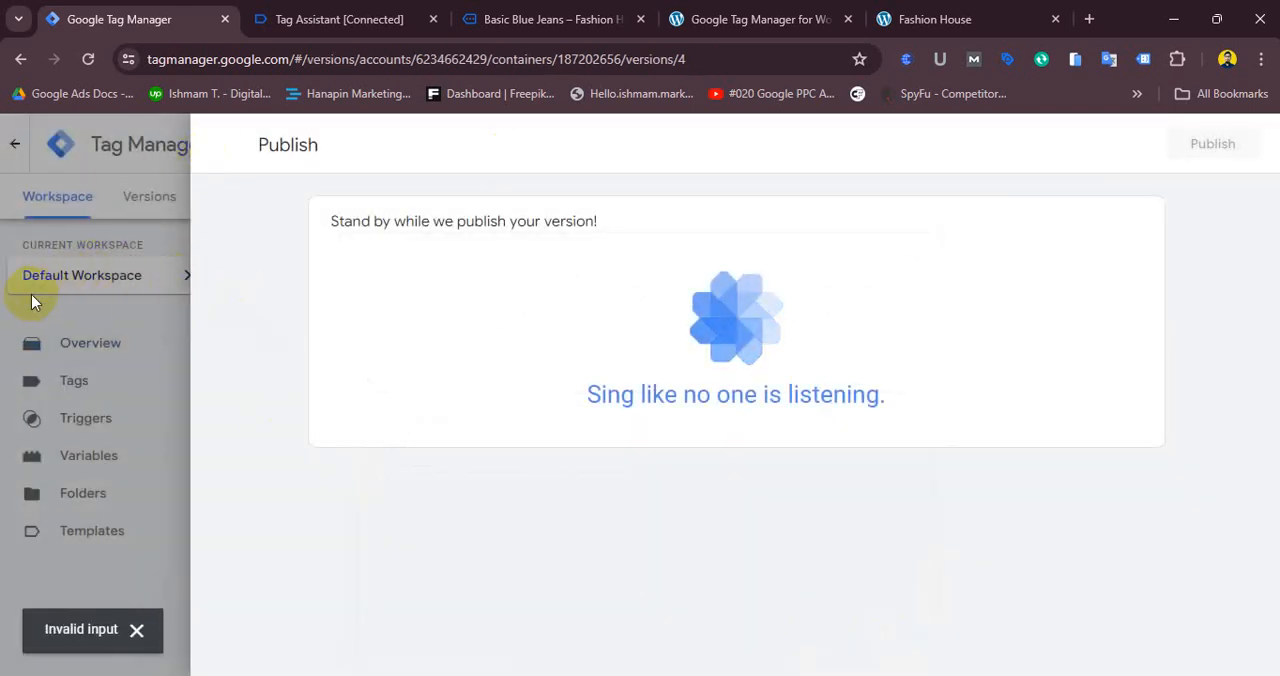
- Return to the workspace Overview and review the latest version details
click(222, 145)
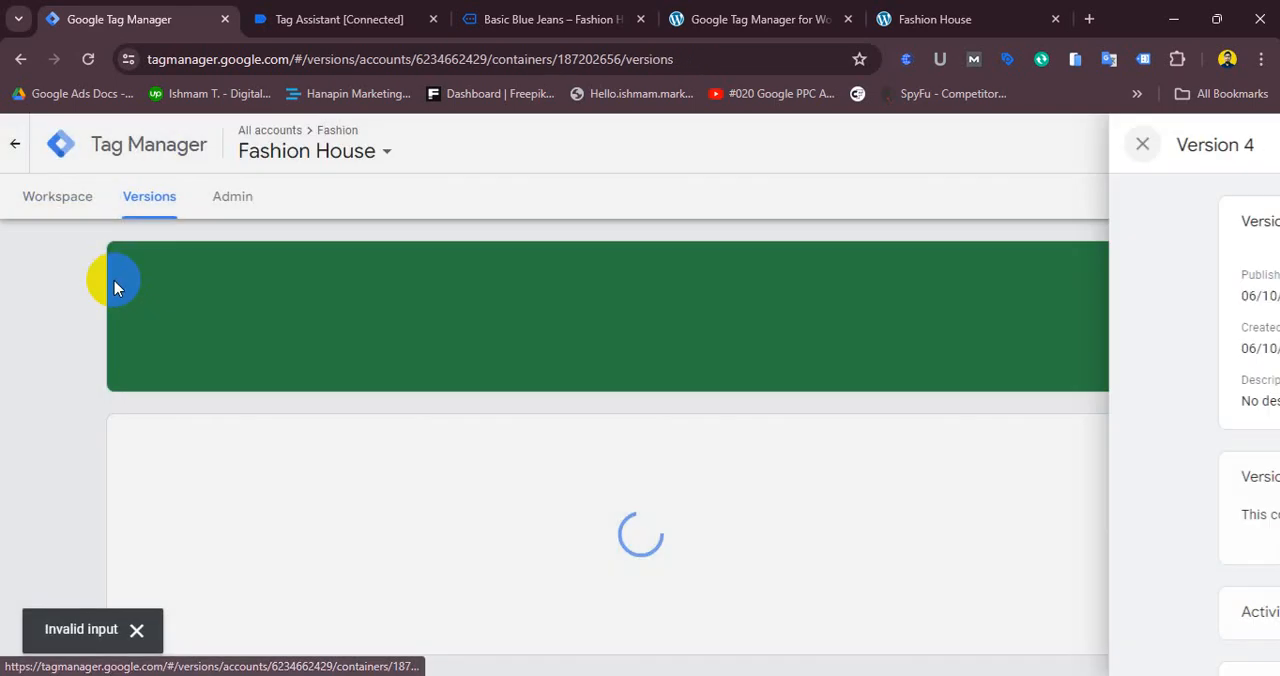
click(62, 198)
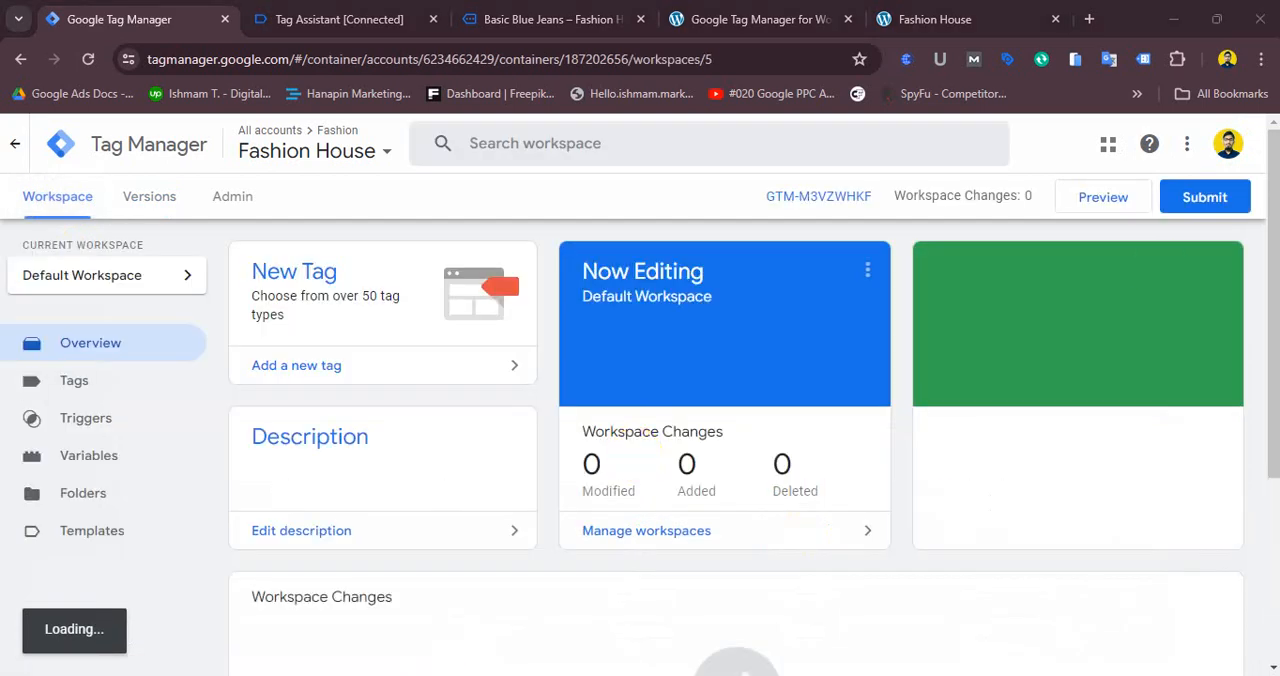
drag(1272, 296, 1233, 568)
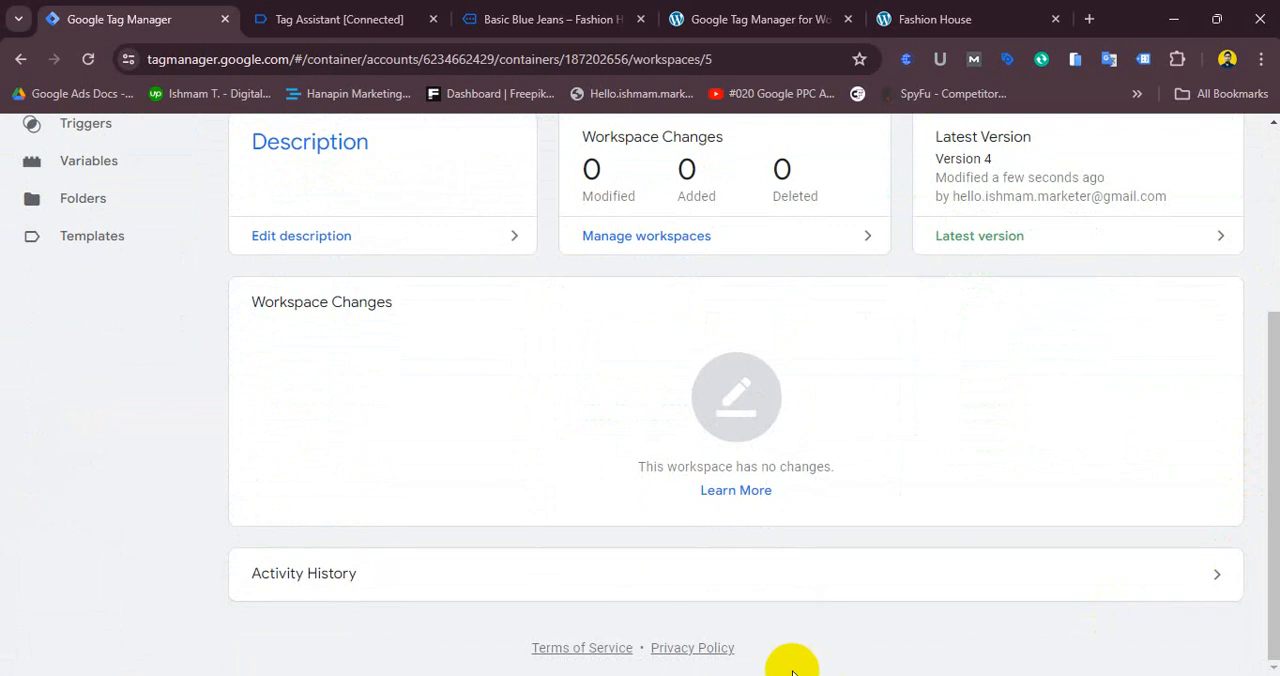